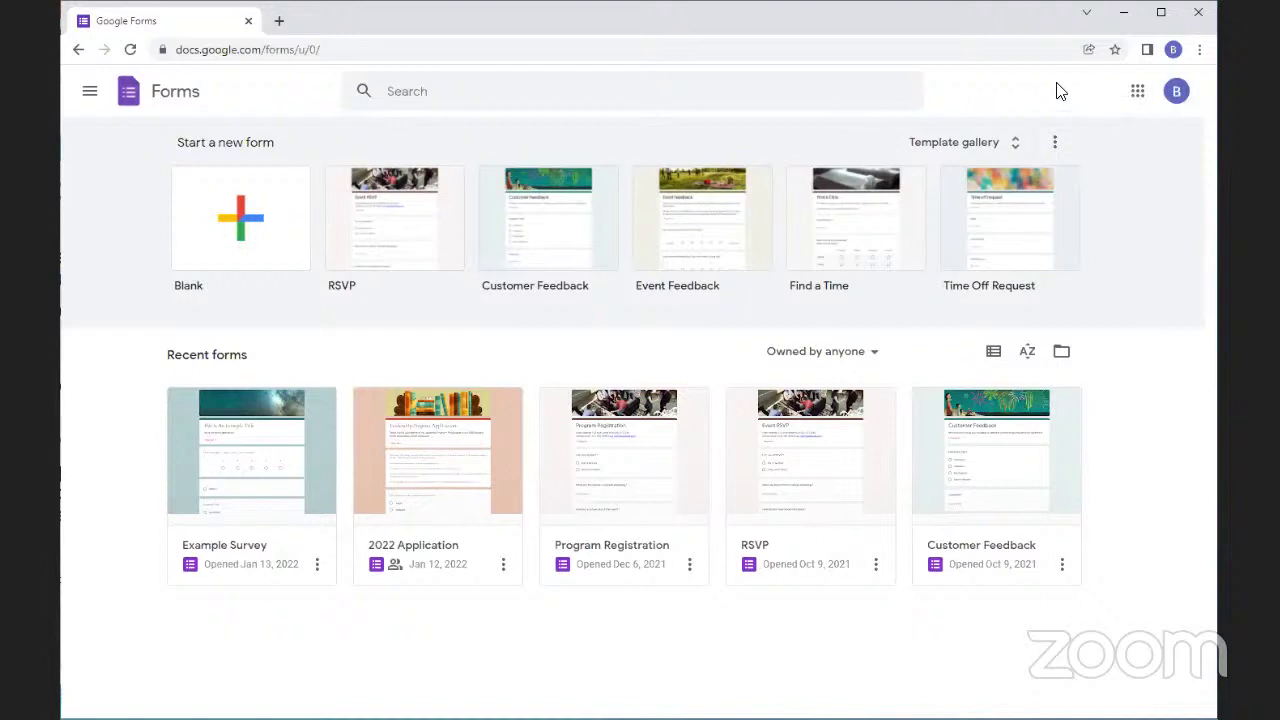
Create a blank form, then open My Drive in a new browser tab
left_click(241, 242)
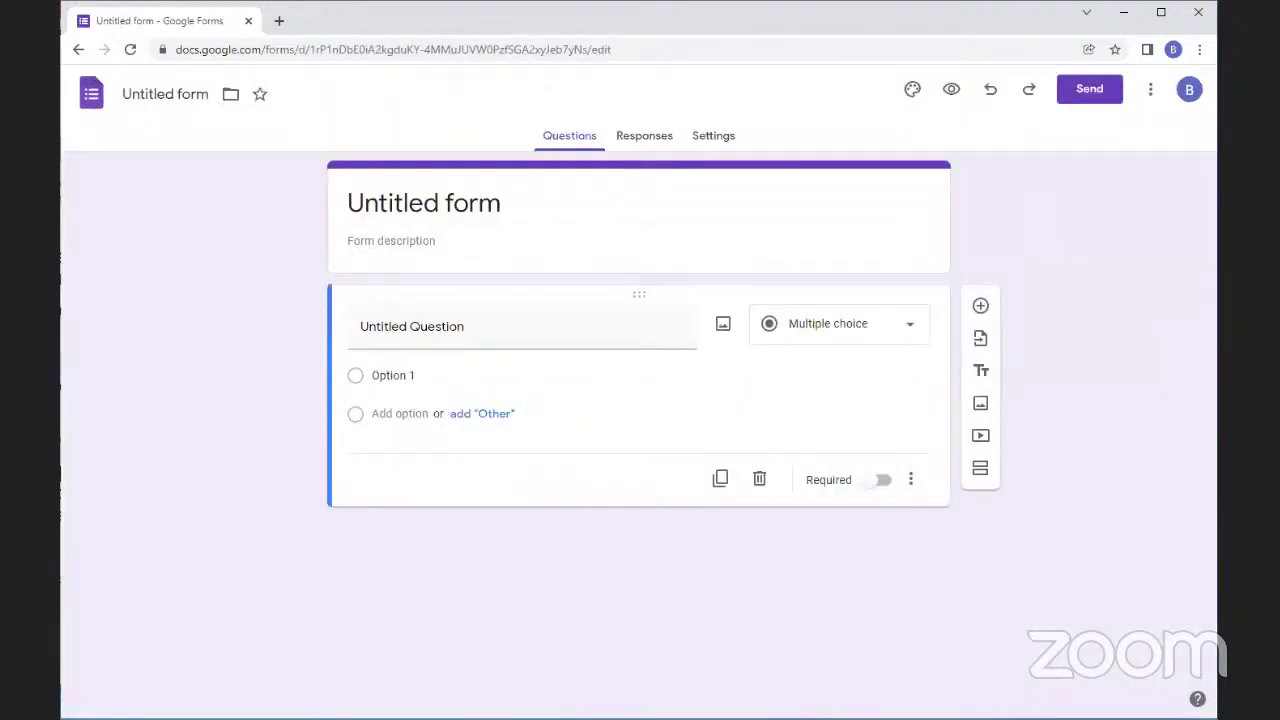
left_click(282, 20)
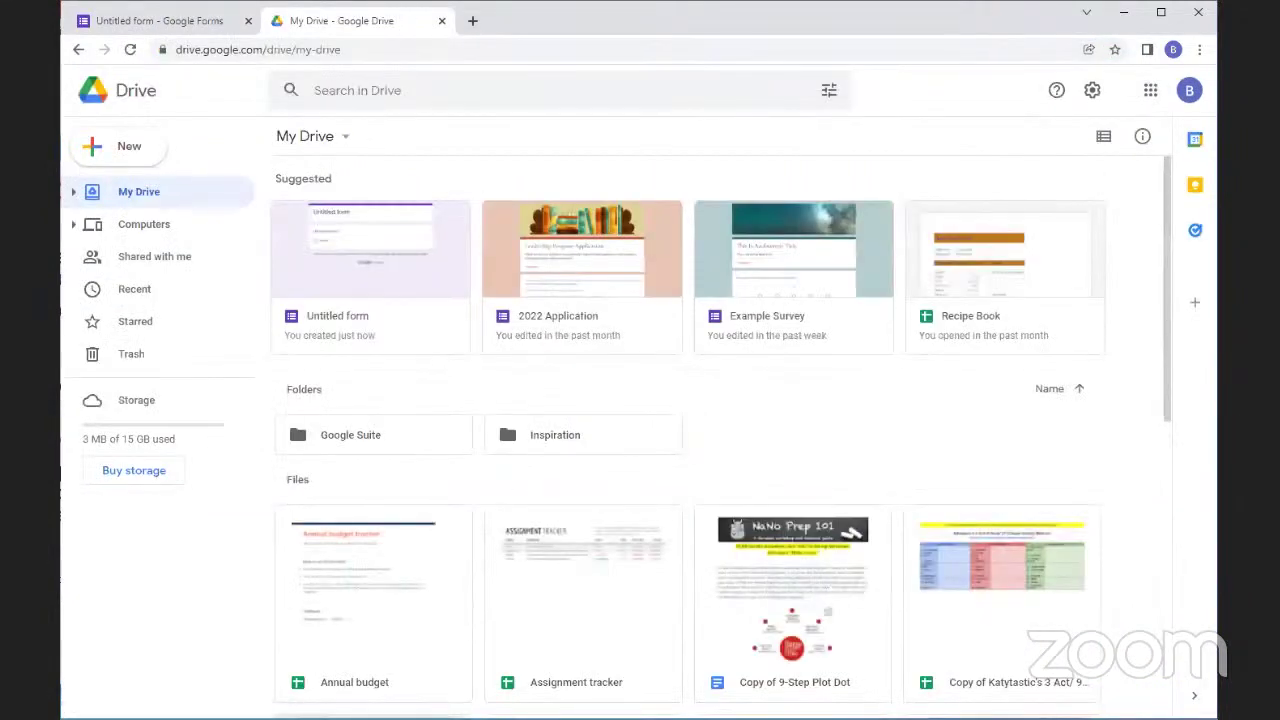
Review Drive's Google Forms creation options (Blank form, Blank quiz, From a template), then return to Untitled form
left_click(151, 158)
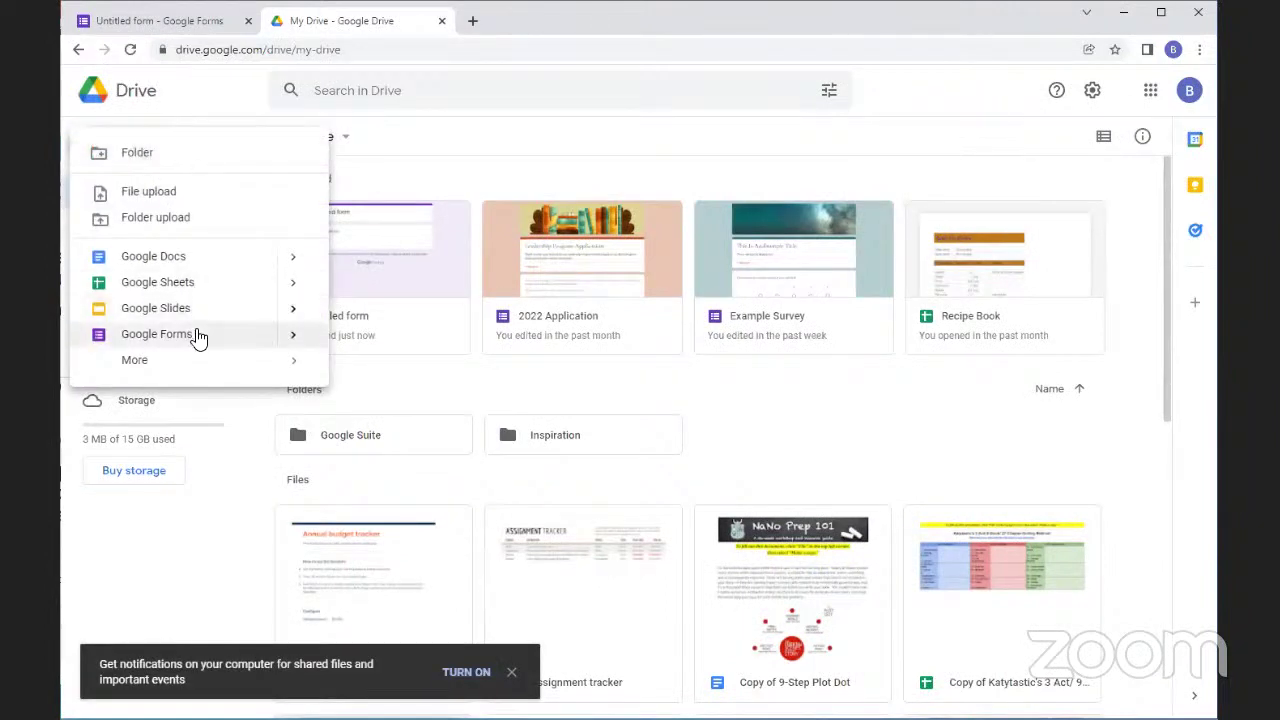
mouse_move(300, 355)
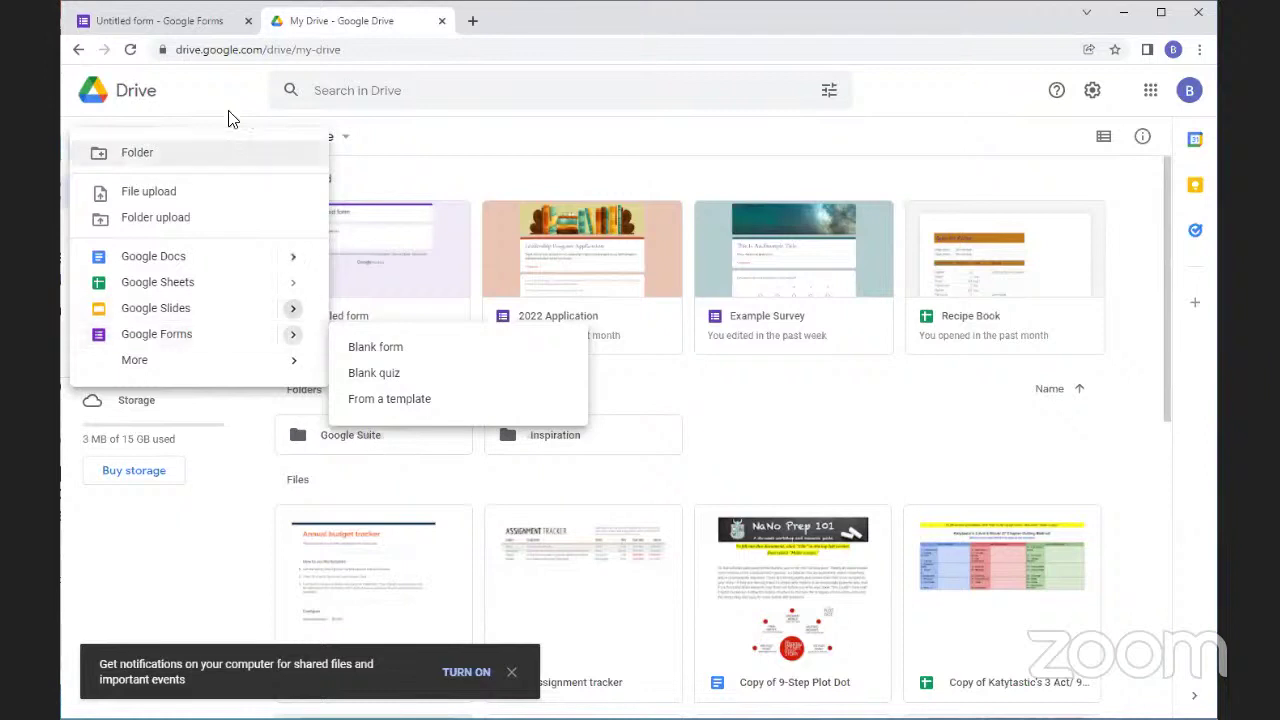
left_click(177, 22)
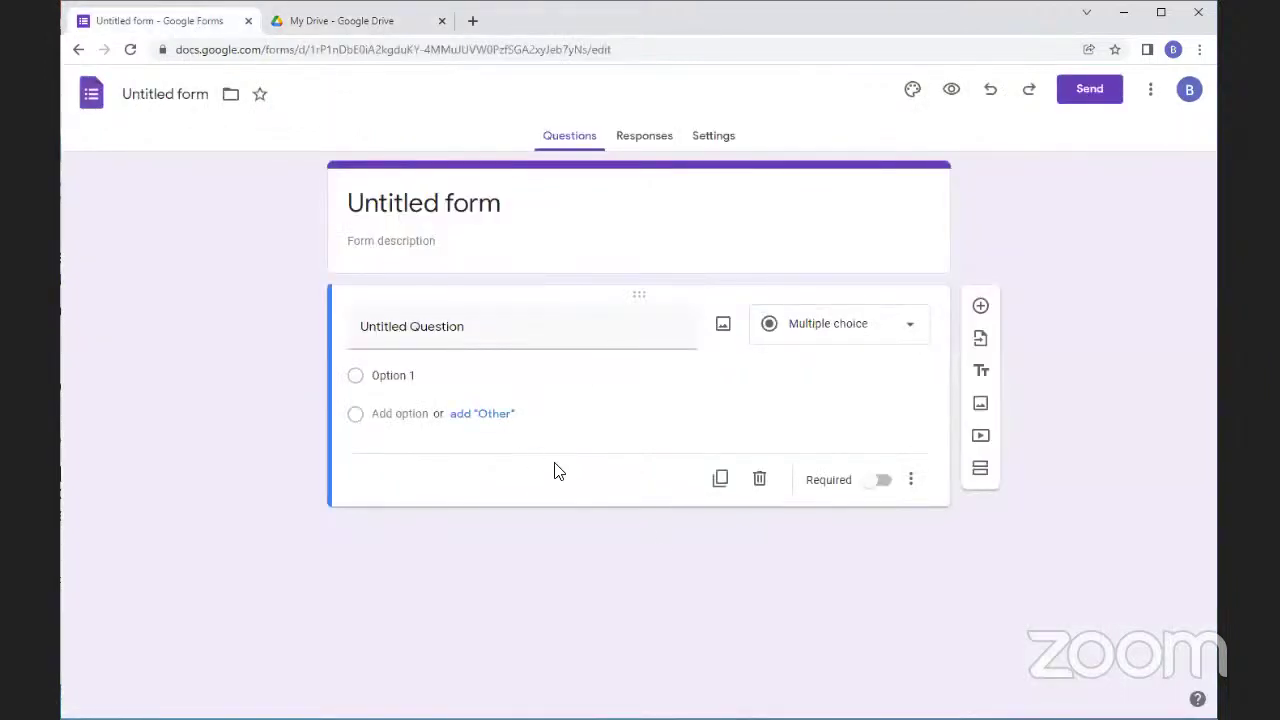
Browse the Forms template gallery and create a new form from the Party Invite template
left_click(92, 92)
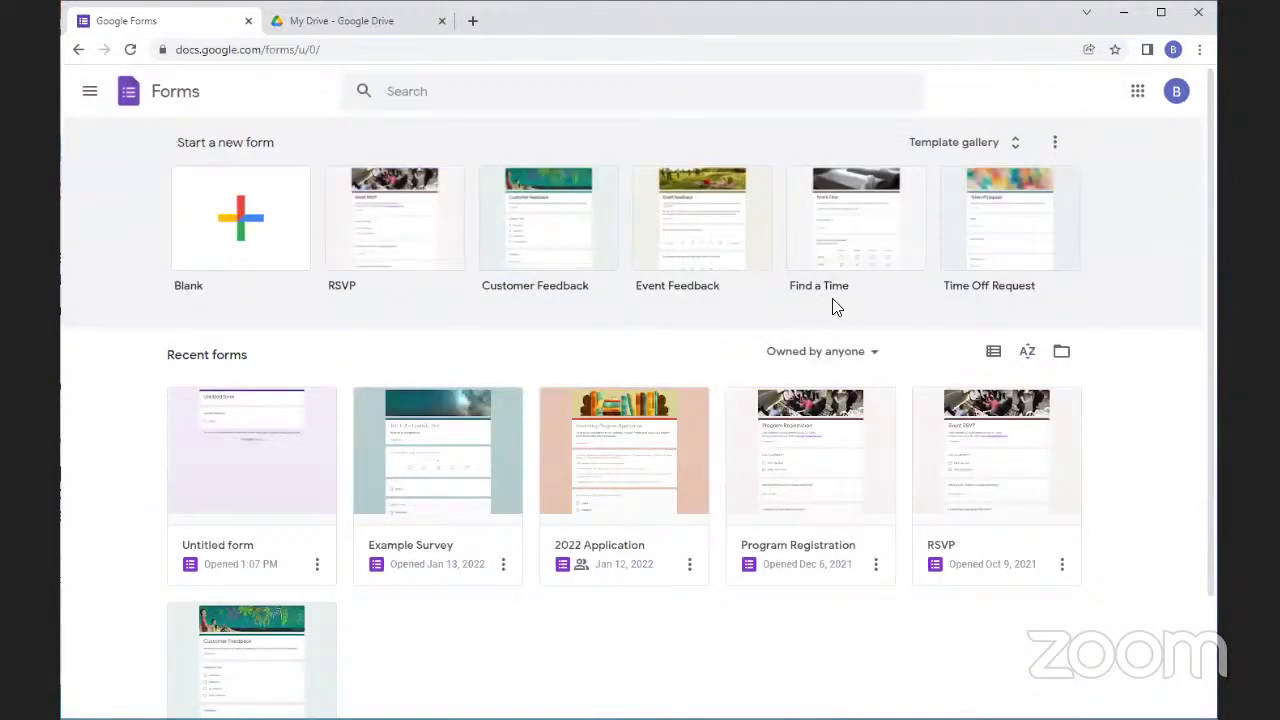
left_click(1015, 146)
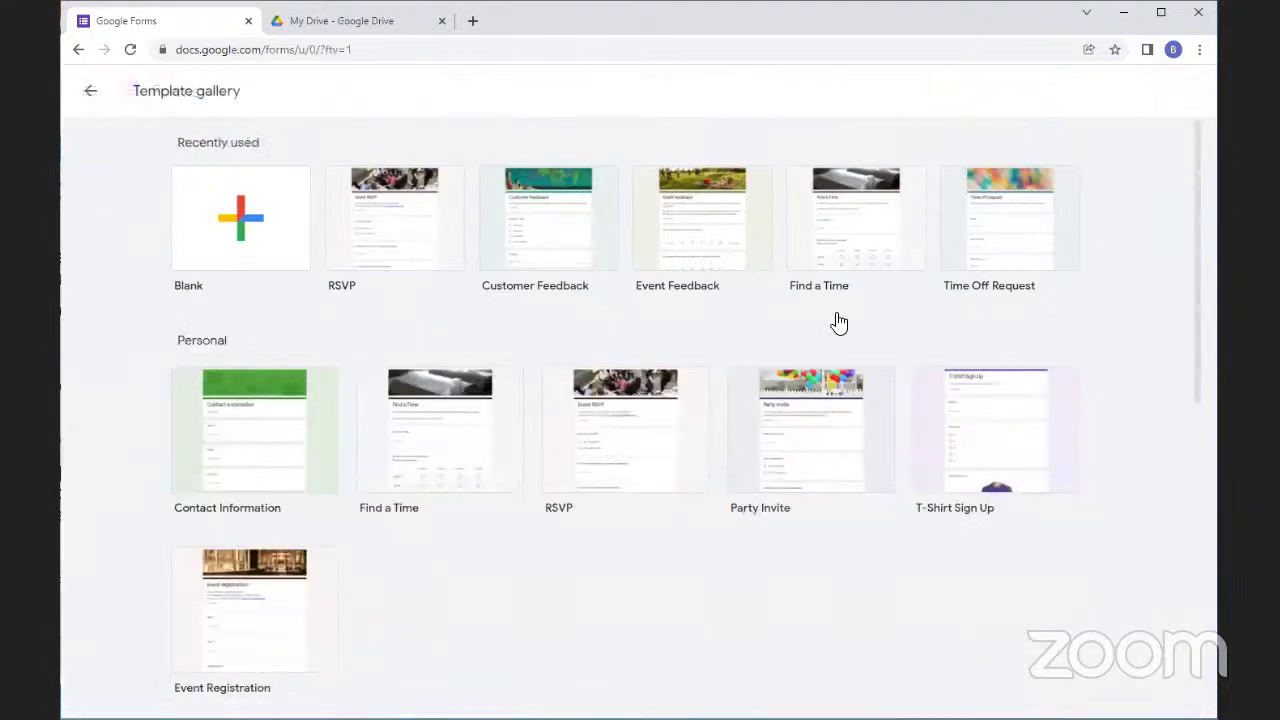
scroll(672, 424, "down", 3)
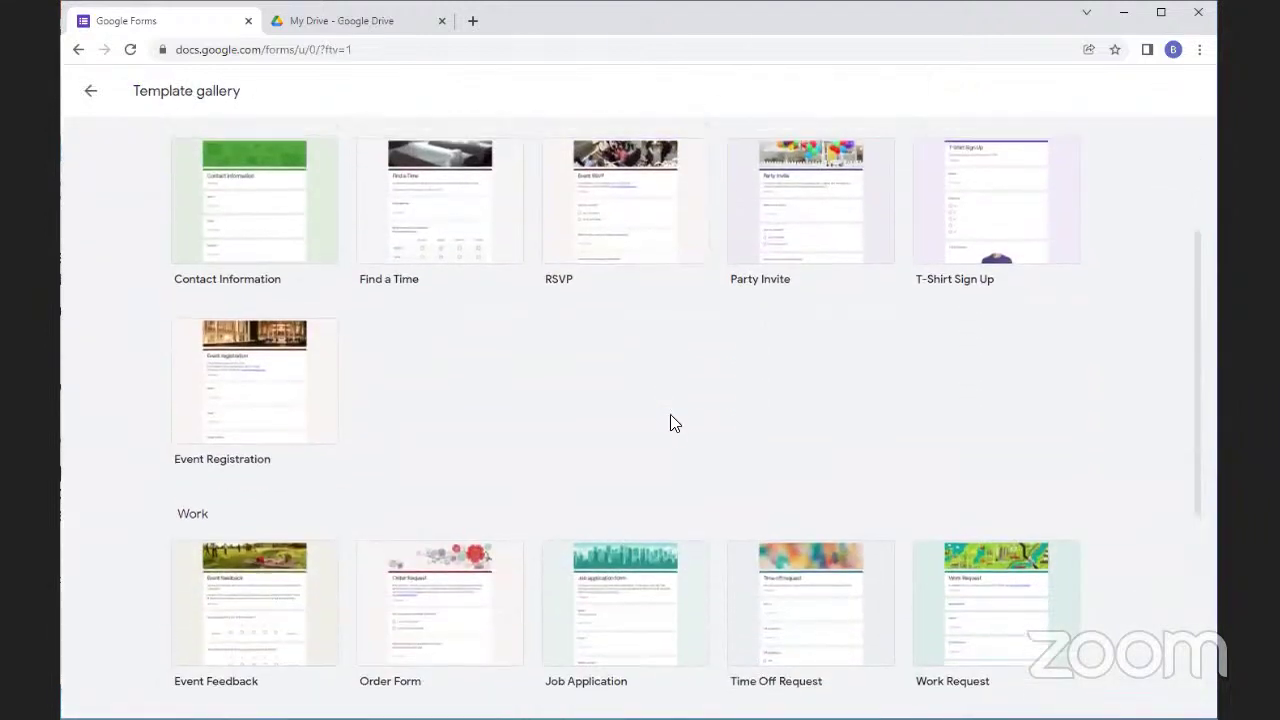
scroll(514, 420, "up", 2)
scroll(198, 270, "down", 5)
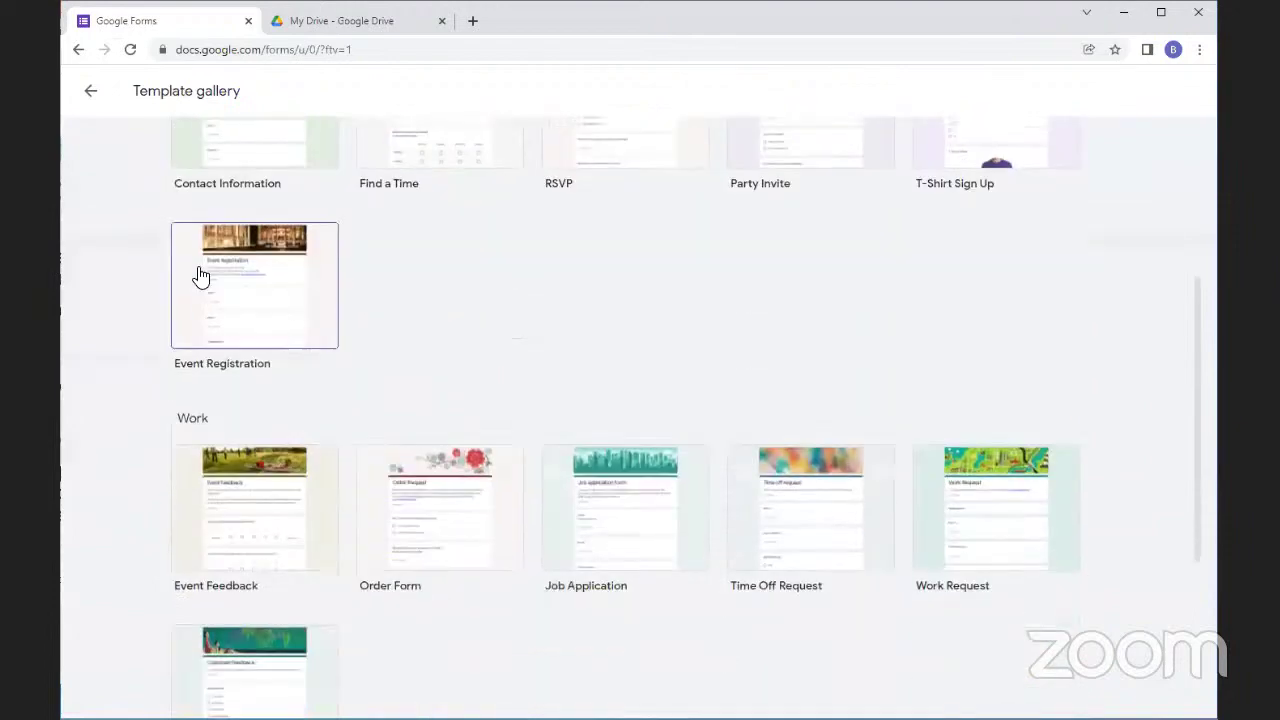
scroll(628, 556, "up", 3)
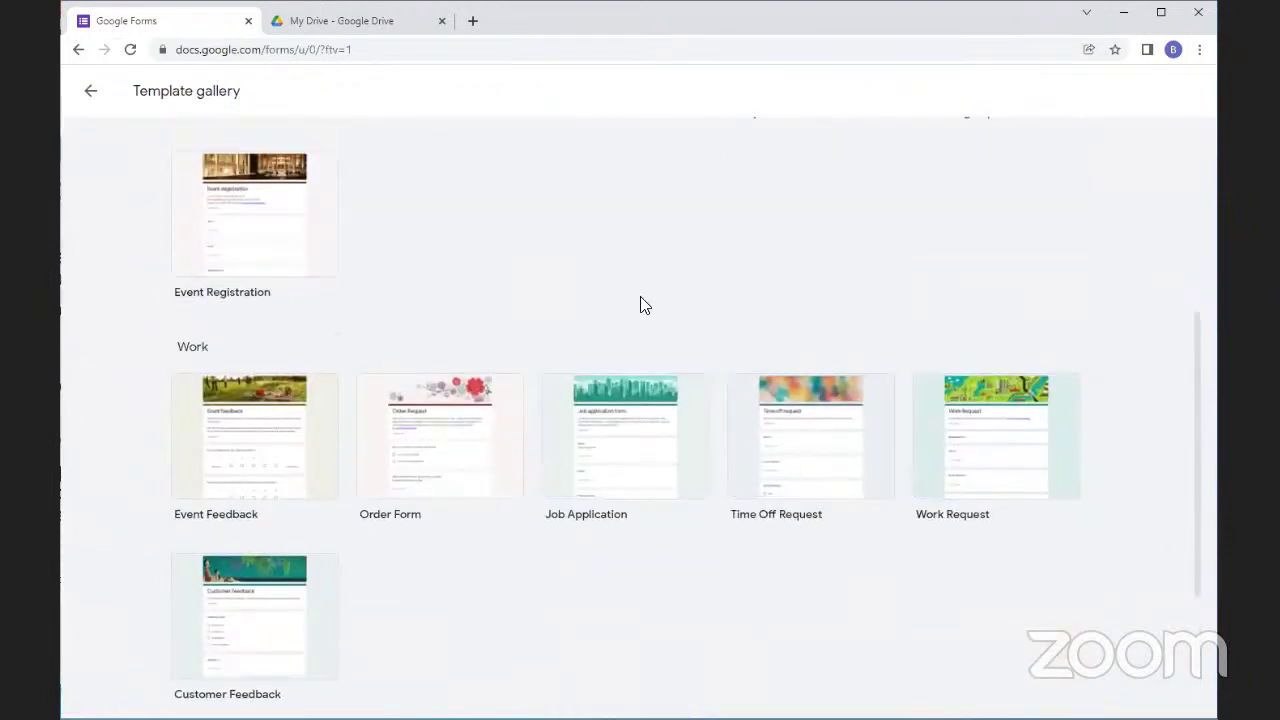
scroll(688, 408, "up", 3)
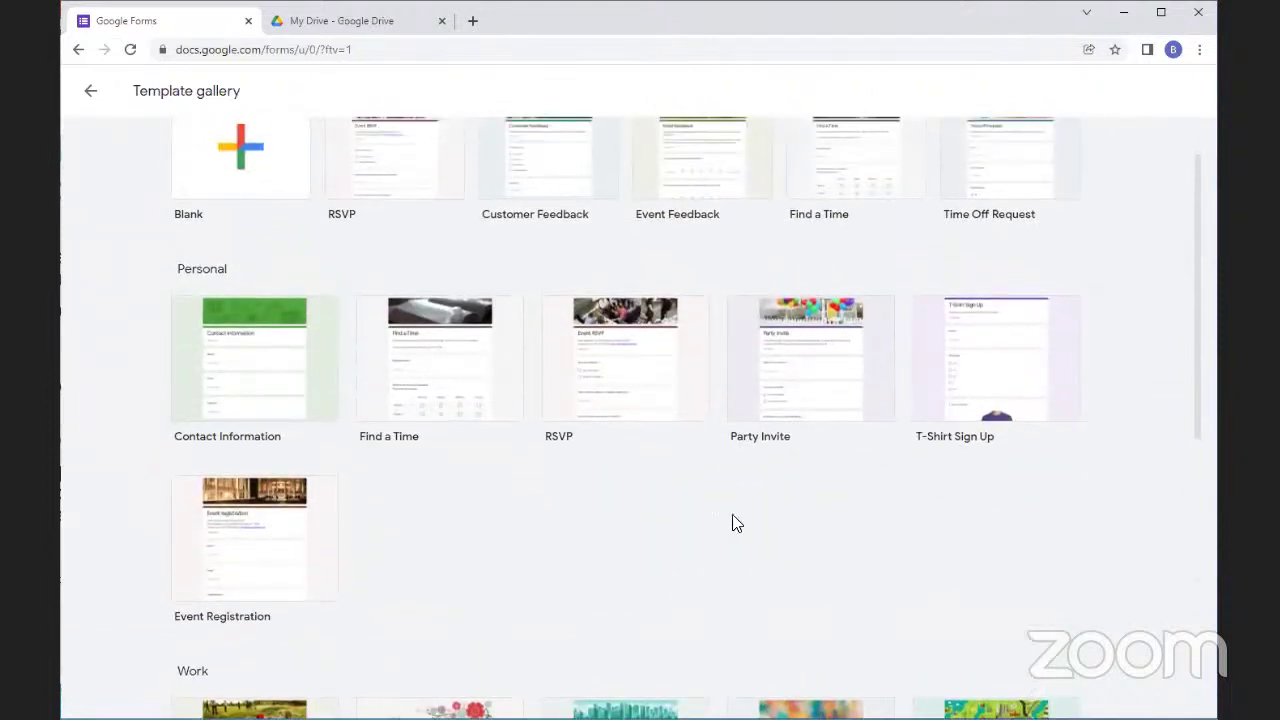
scroll(736, 505, "up", 1)
scroll(644, 512, "down", 3)
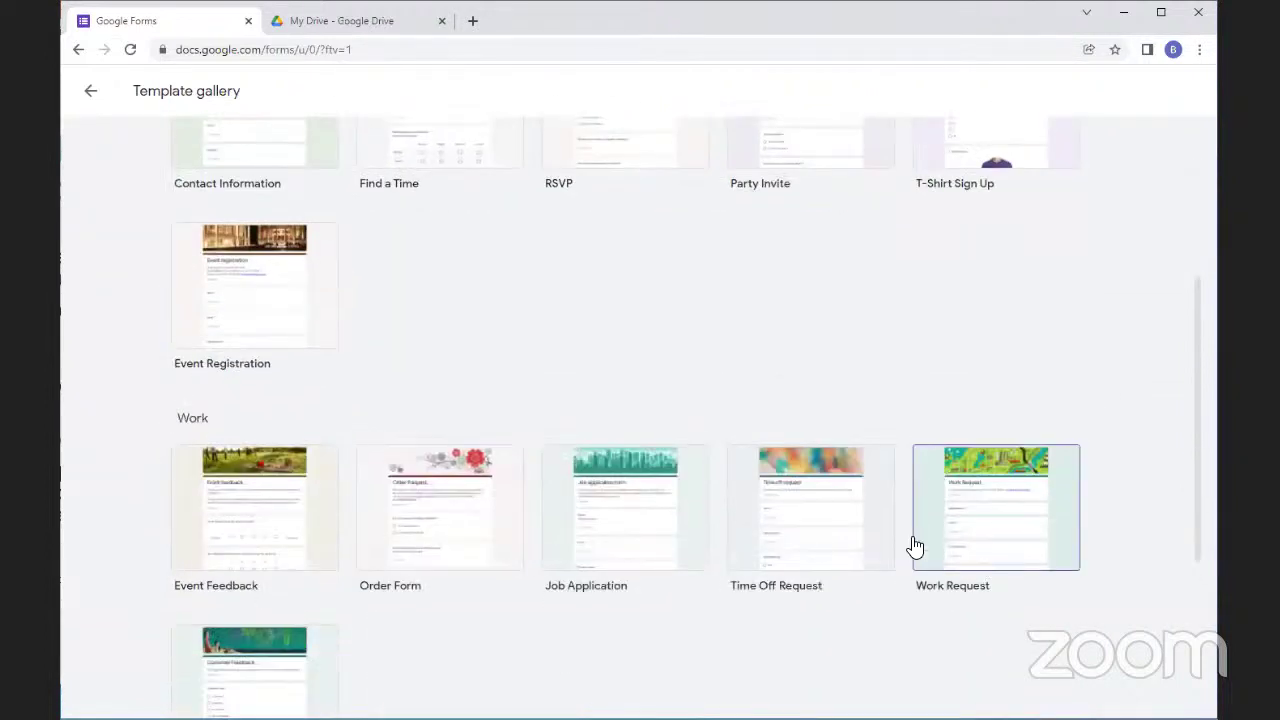
scroll(815, 233, "up", 1)
left_click(814, 216)
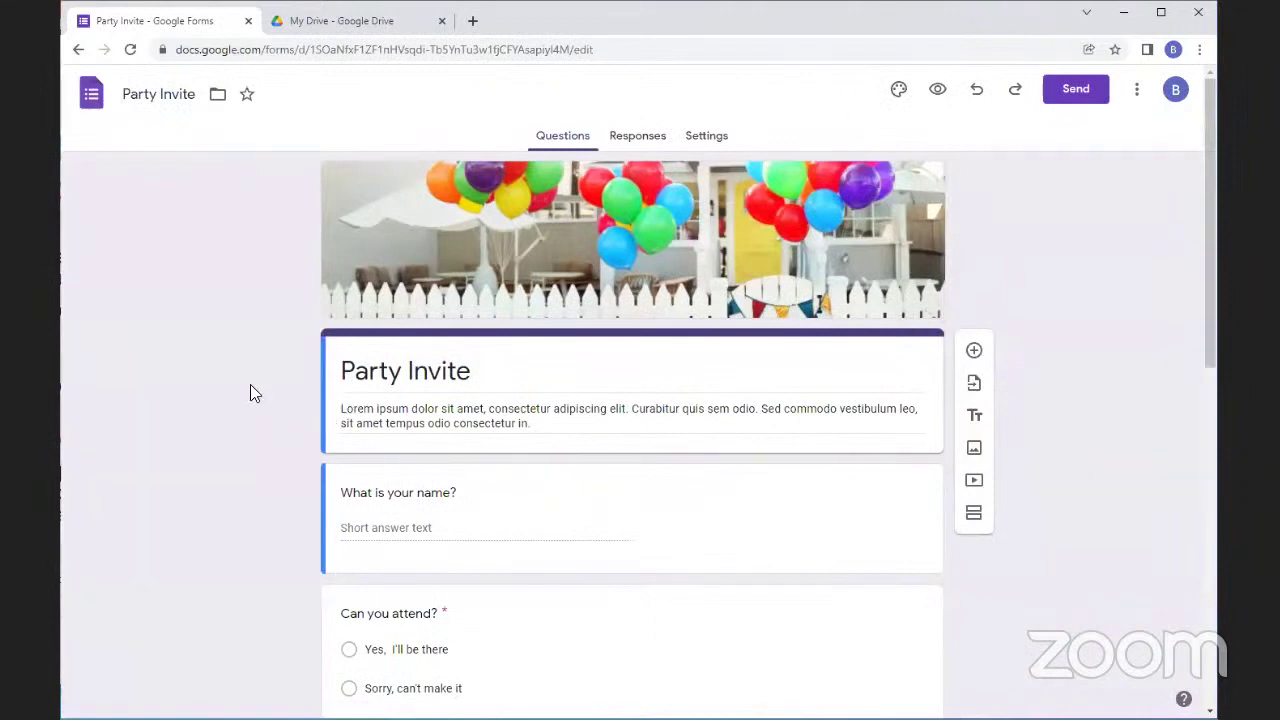
Scroll through the Party Invite form's name and 'Can you attend?' questions, then go to My Drive
scroll(352, 415, "down", 8)
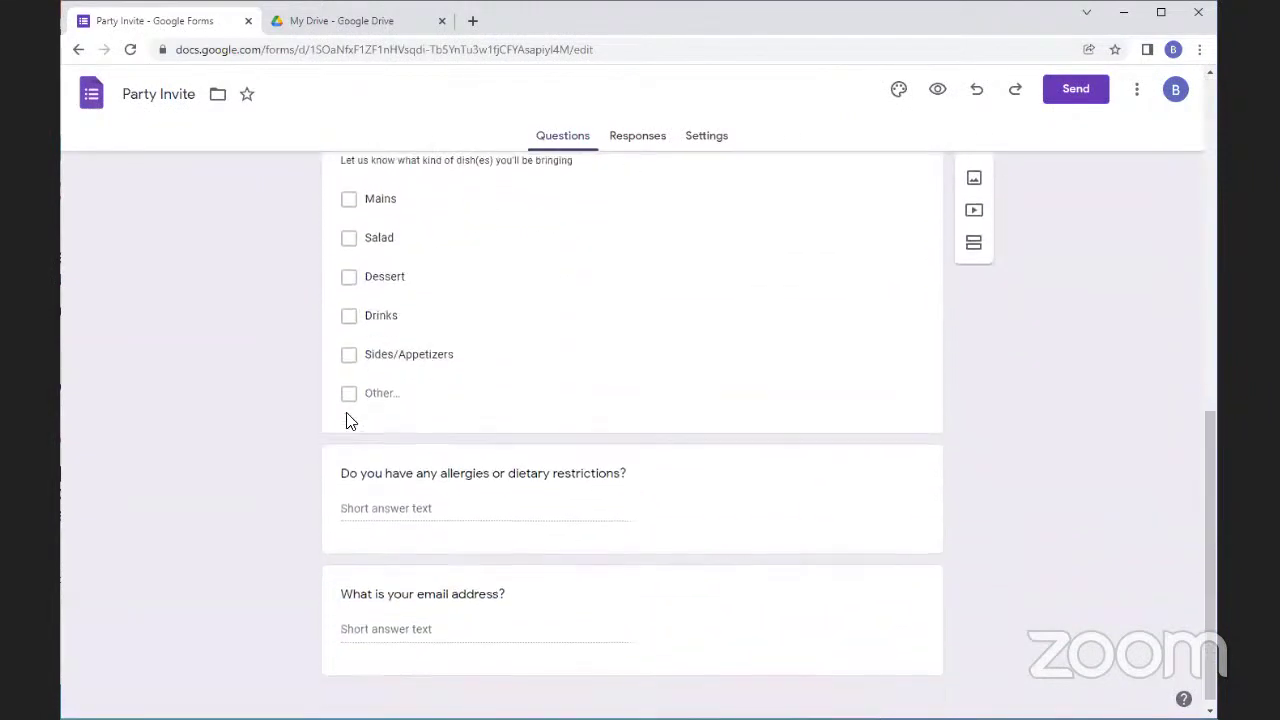
scroll(232, 418, "up", 8)
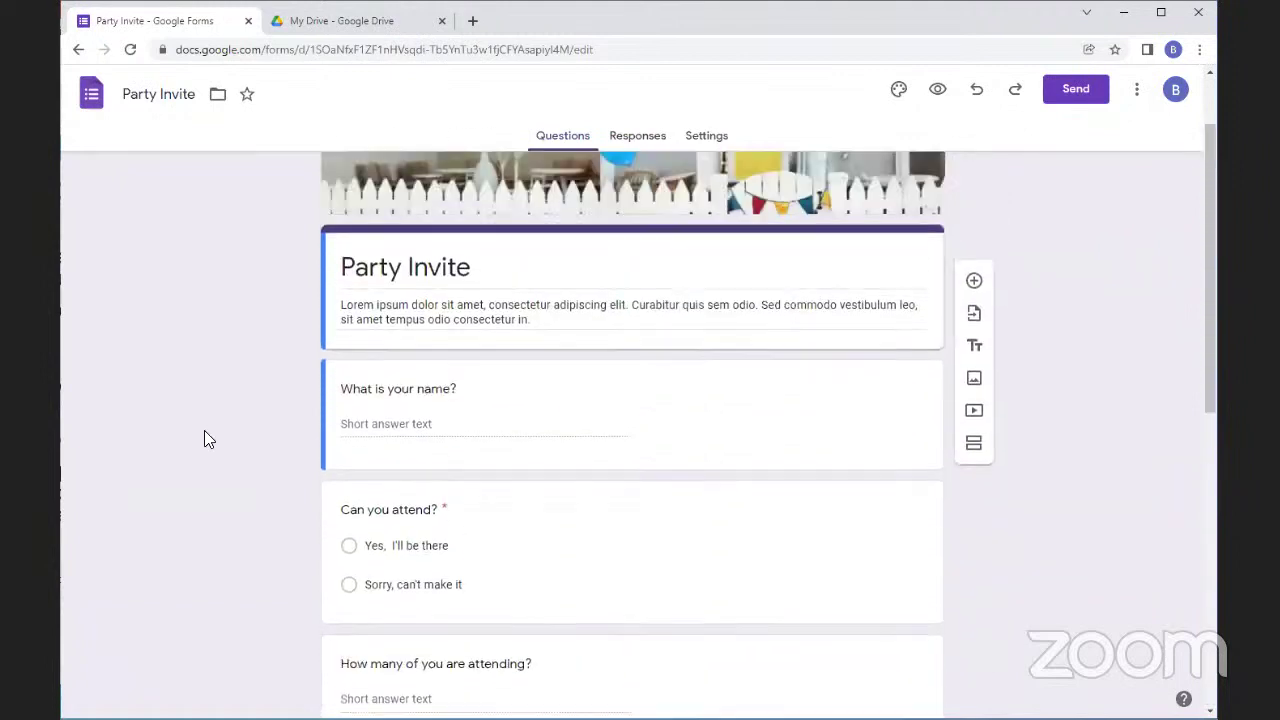
scroll(195, 442, "up", 1)
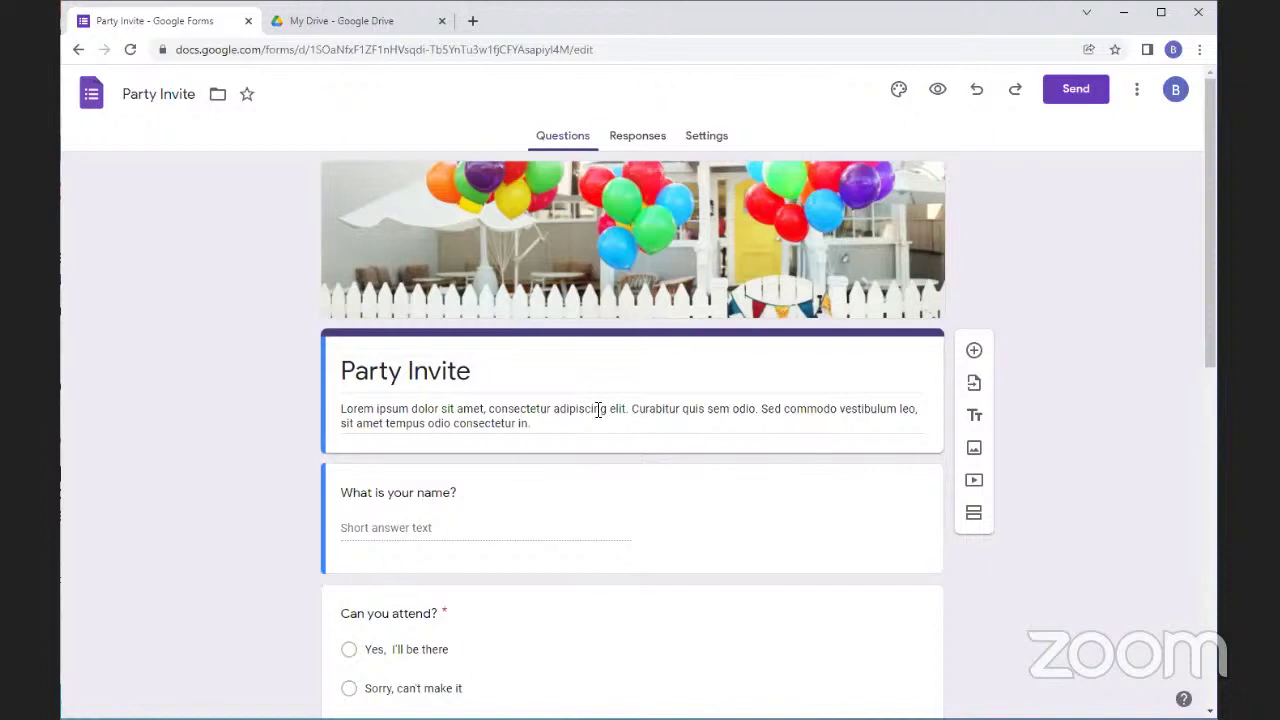
left_click(345, 20)
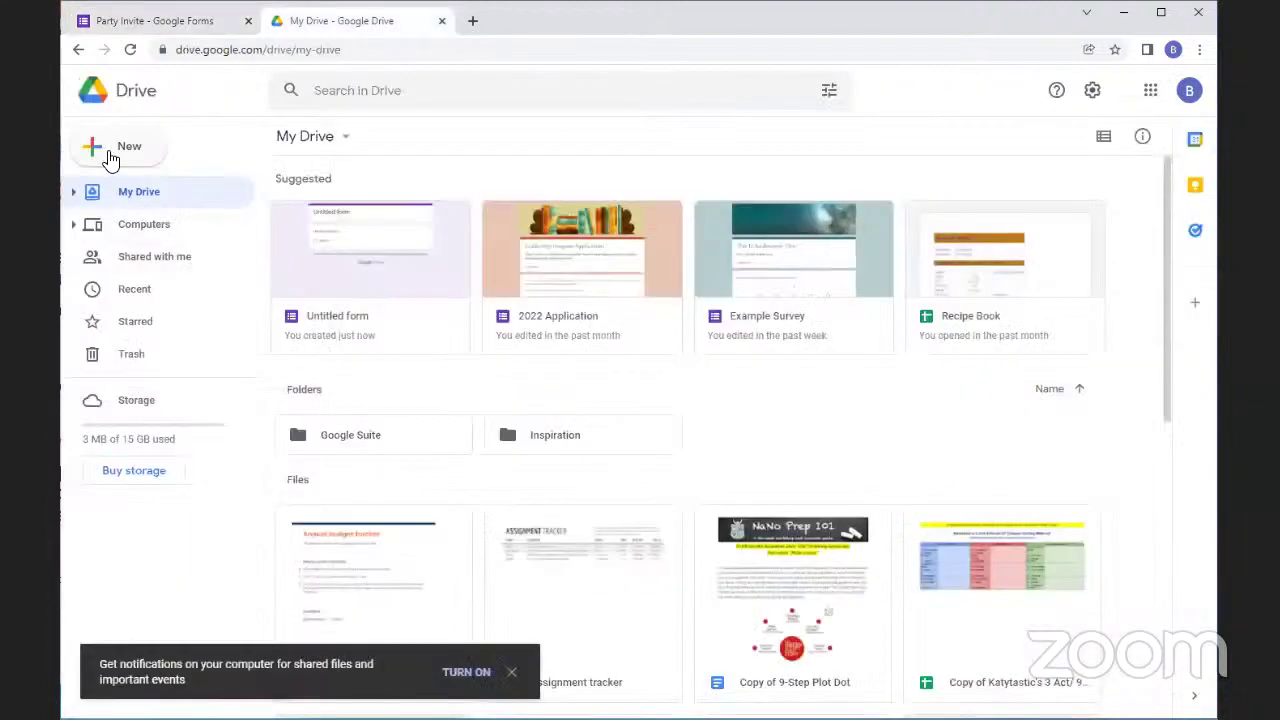
Open the Forms template gallery via Drive's New > Google Forms > From a template, then return to Party Invite
left_click(110, 152)
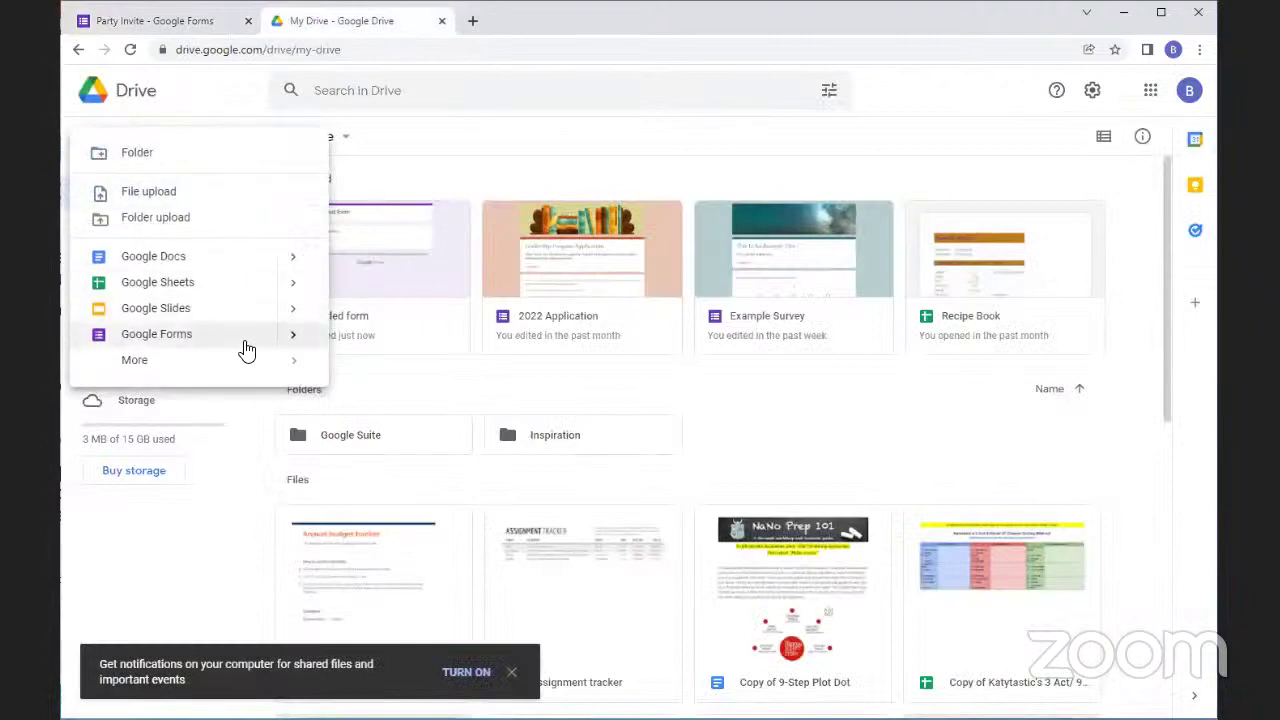
mouse_move(294, 346)
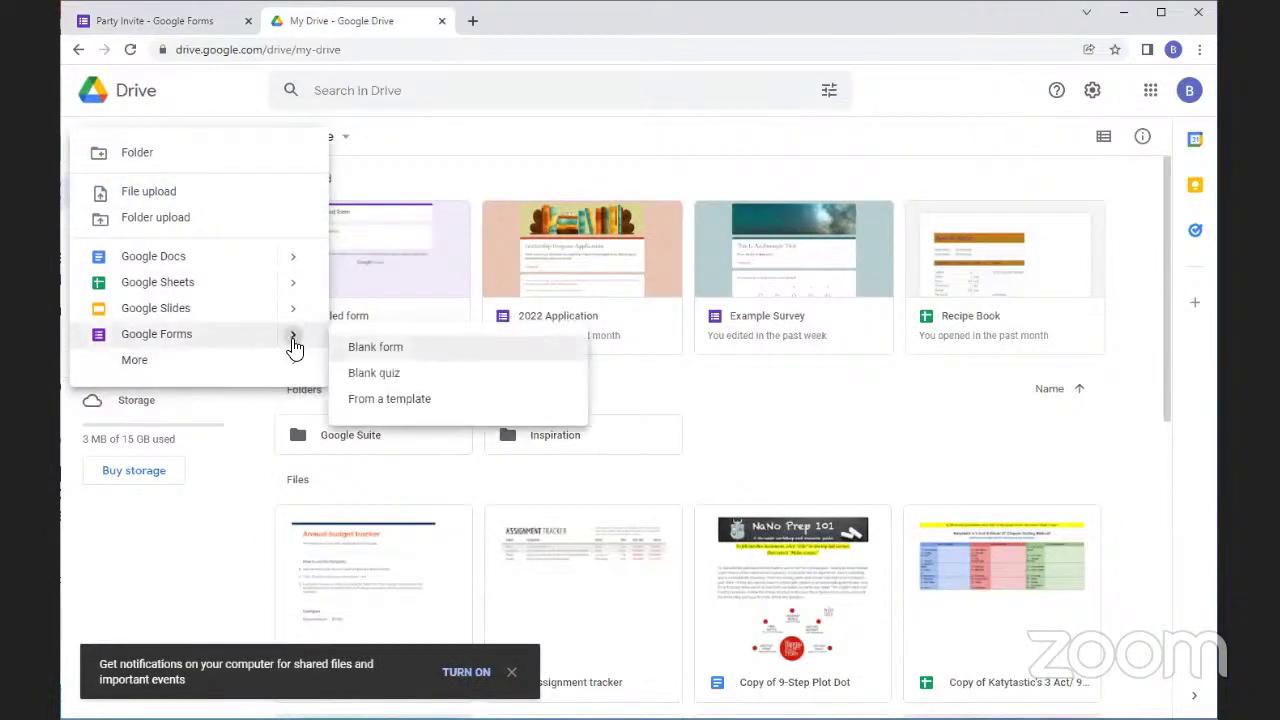
left_click(410, 398)
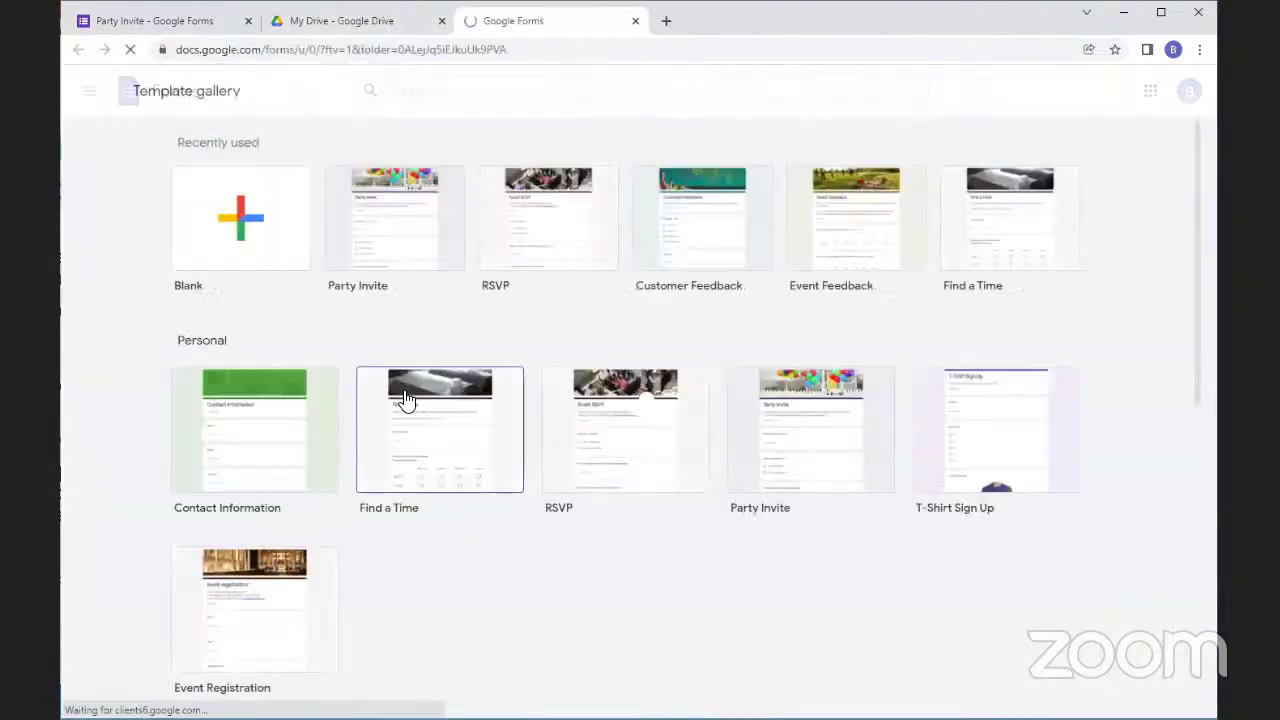
scroll(590, 420, "down", 6)
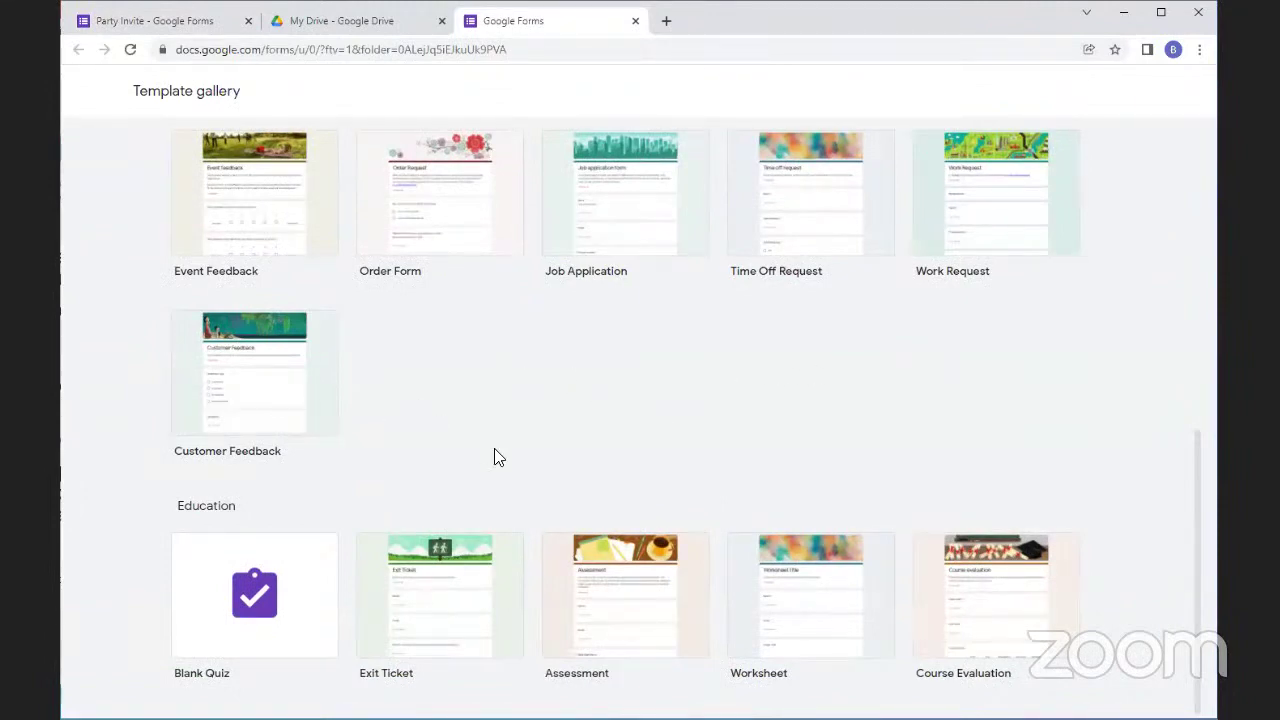
left_click(176, 26)
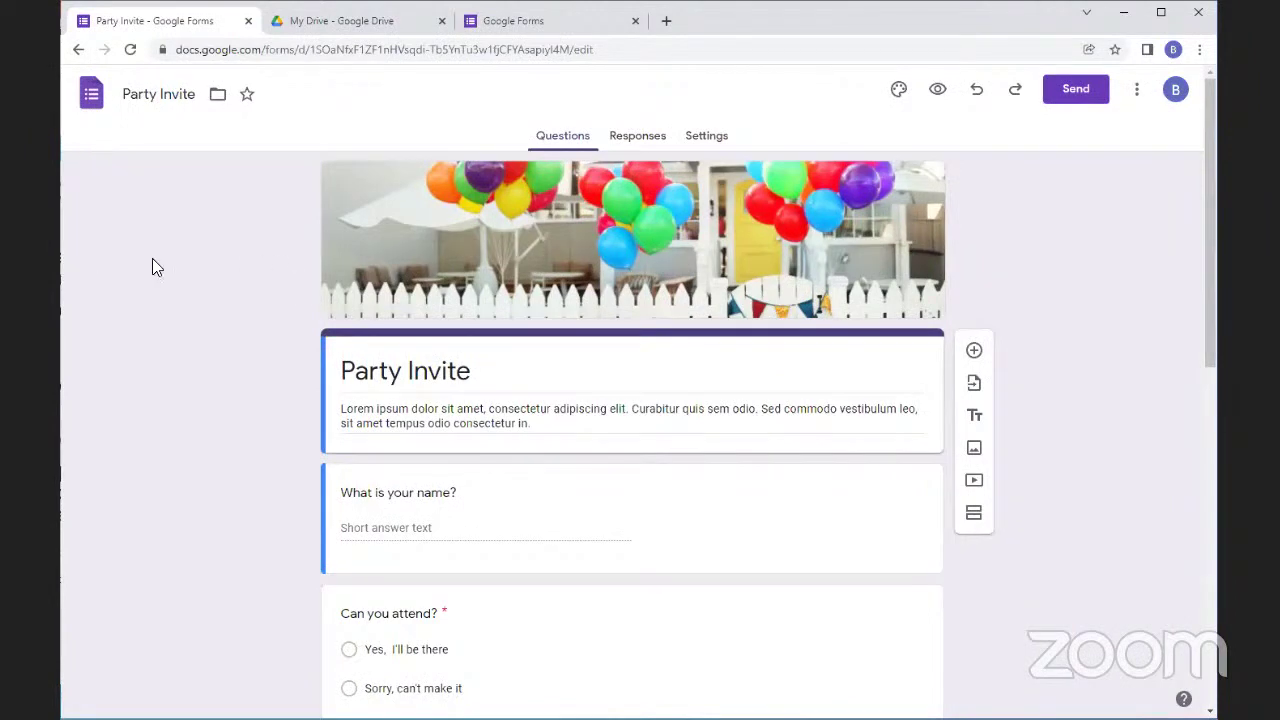
On the Forms home page, switch recent forms to list view and back to grid, then open sort options
left_click(91, 93)
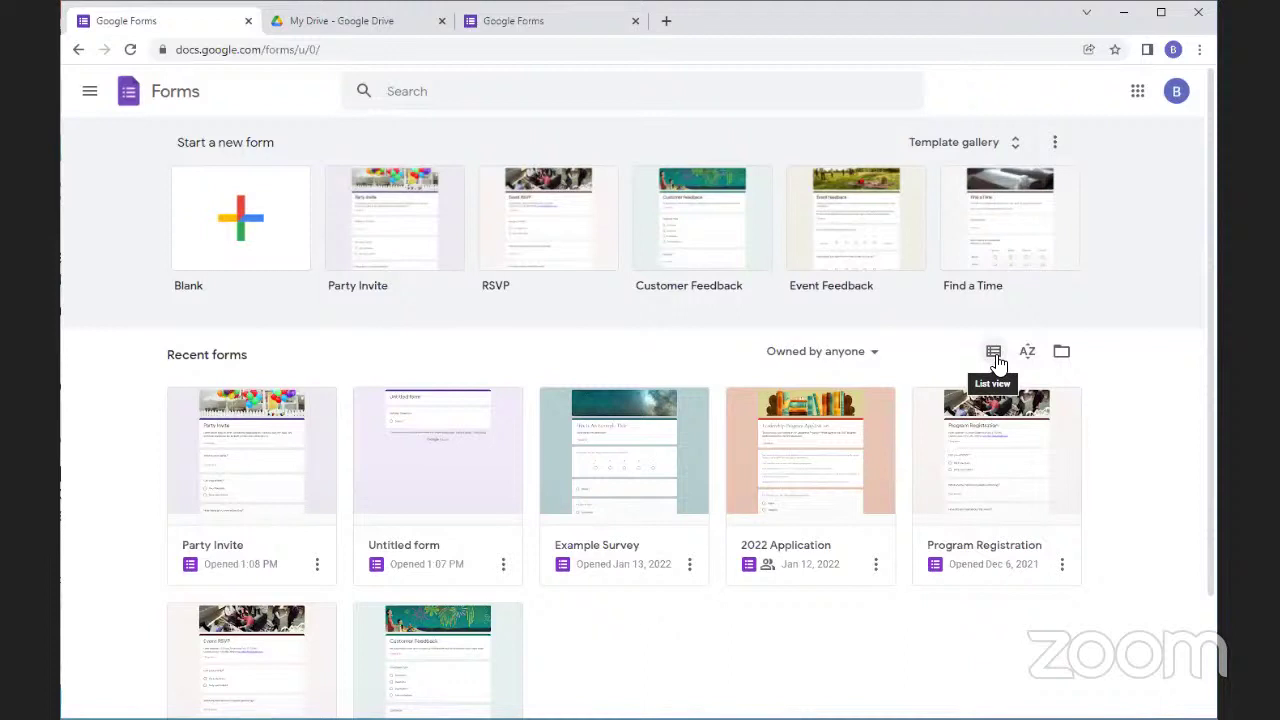
left_click(993, 352)
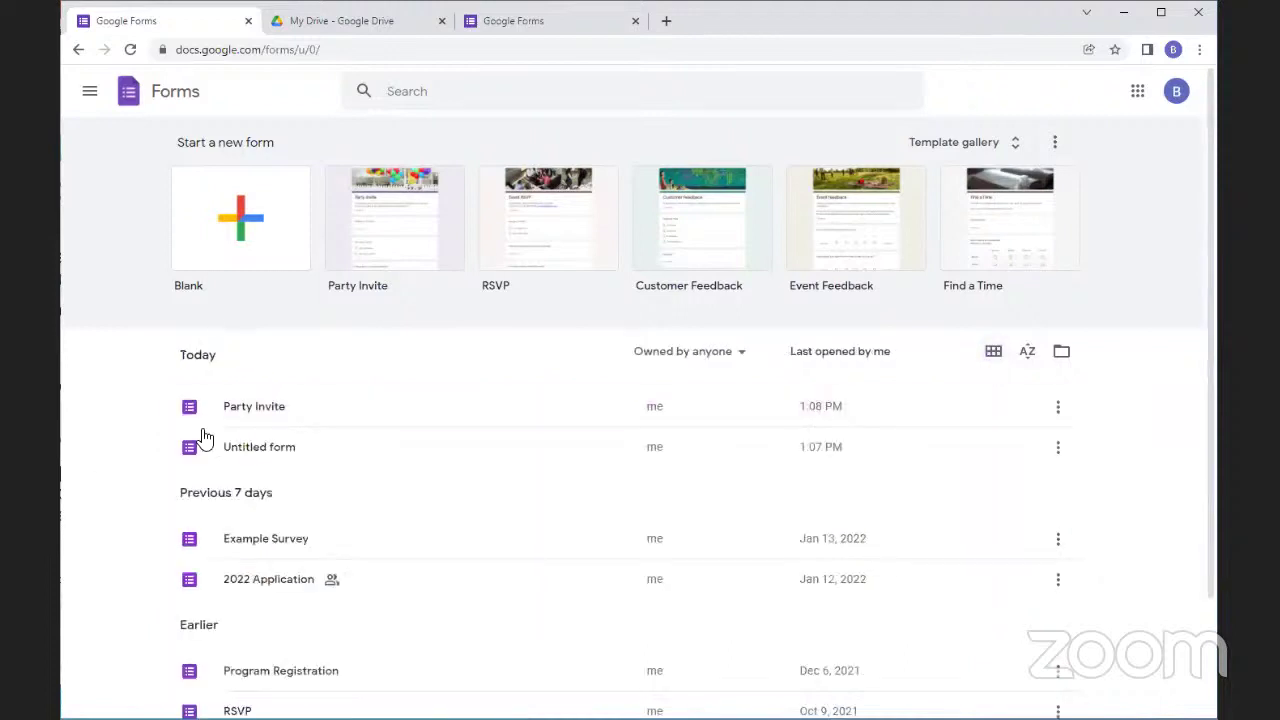
scroll(246, 434, "down", 2)
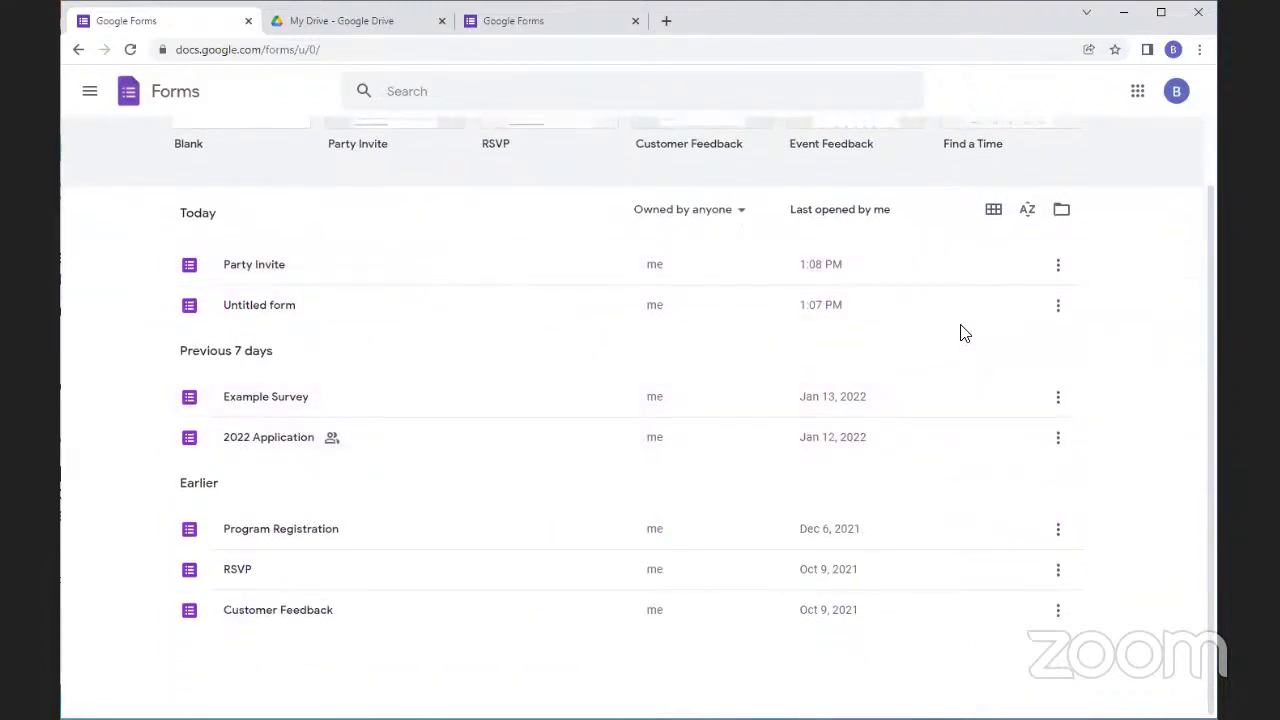
left_click(996, 210)
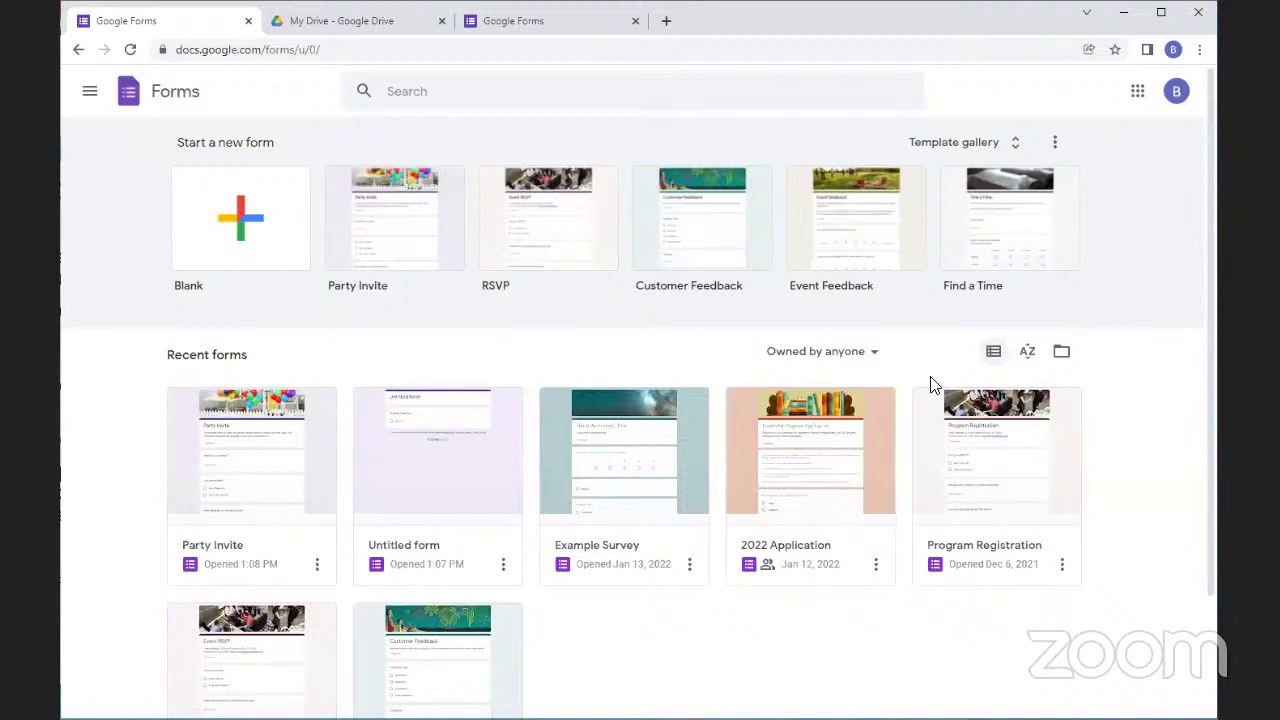
left_click(1038, 358)
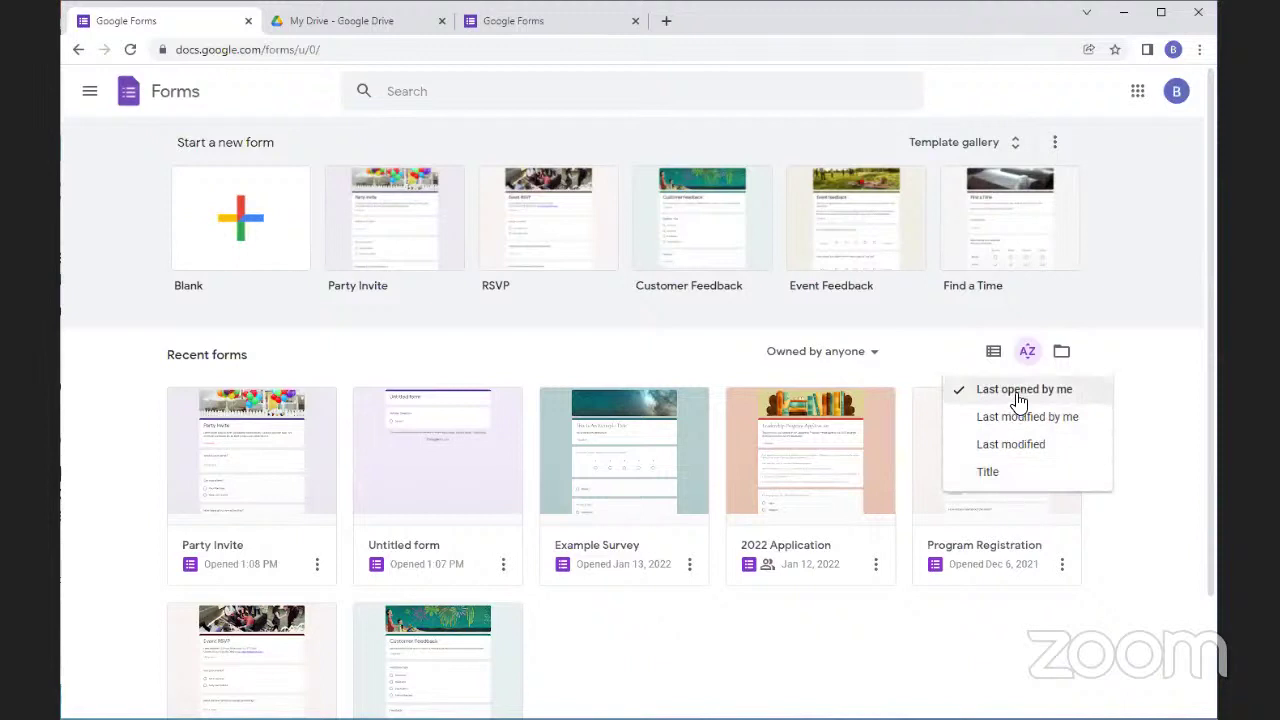
Sort recent forms by title, and open then close the Open a file picker
left_click(988, 472)
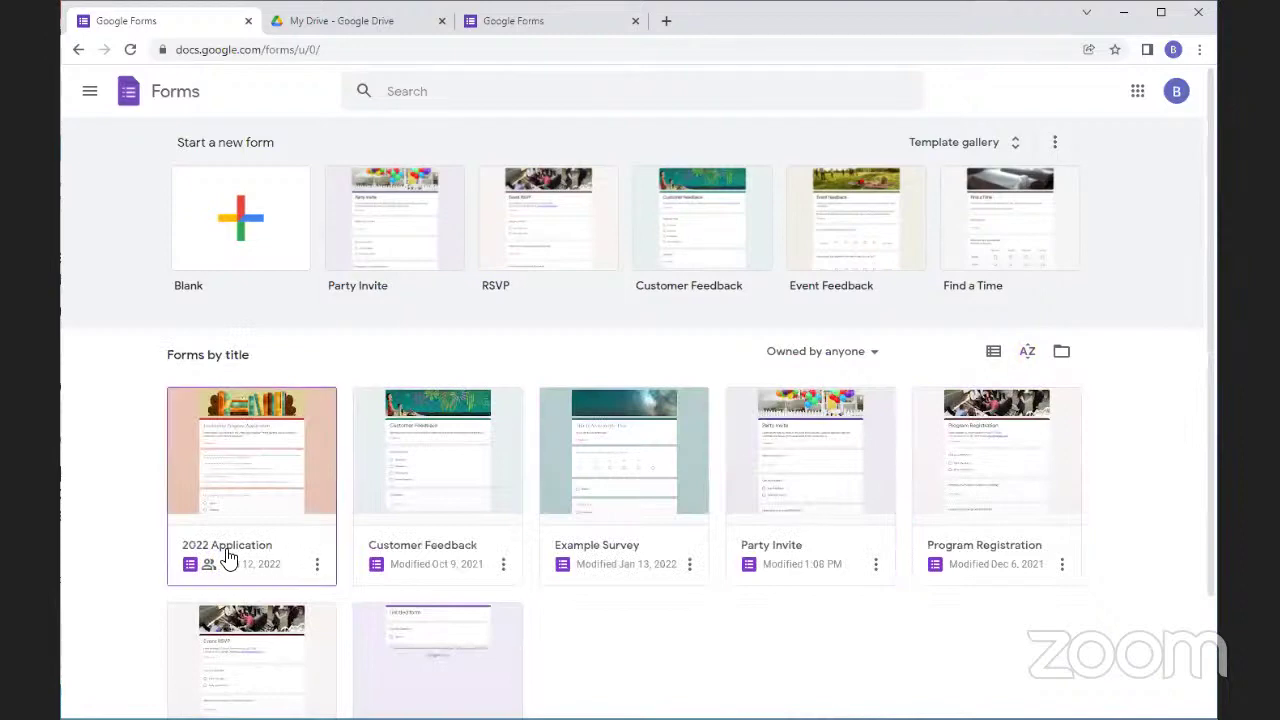
scroll(783, 507, "down", 2)
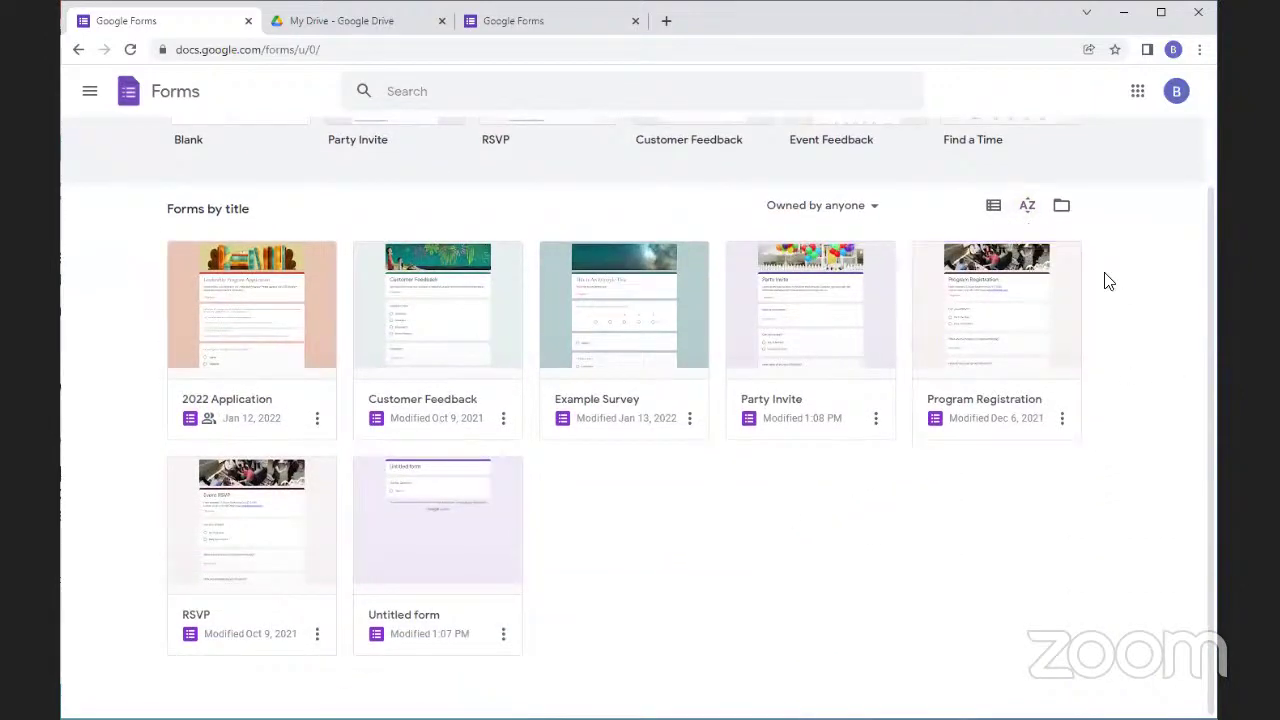
left_click(1061, 206)
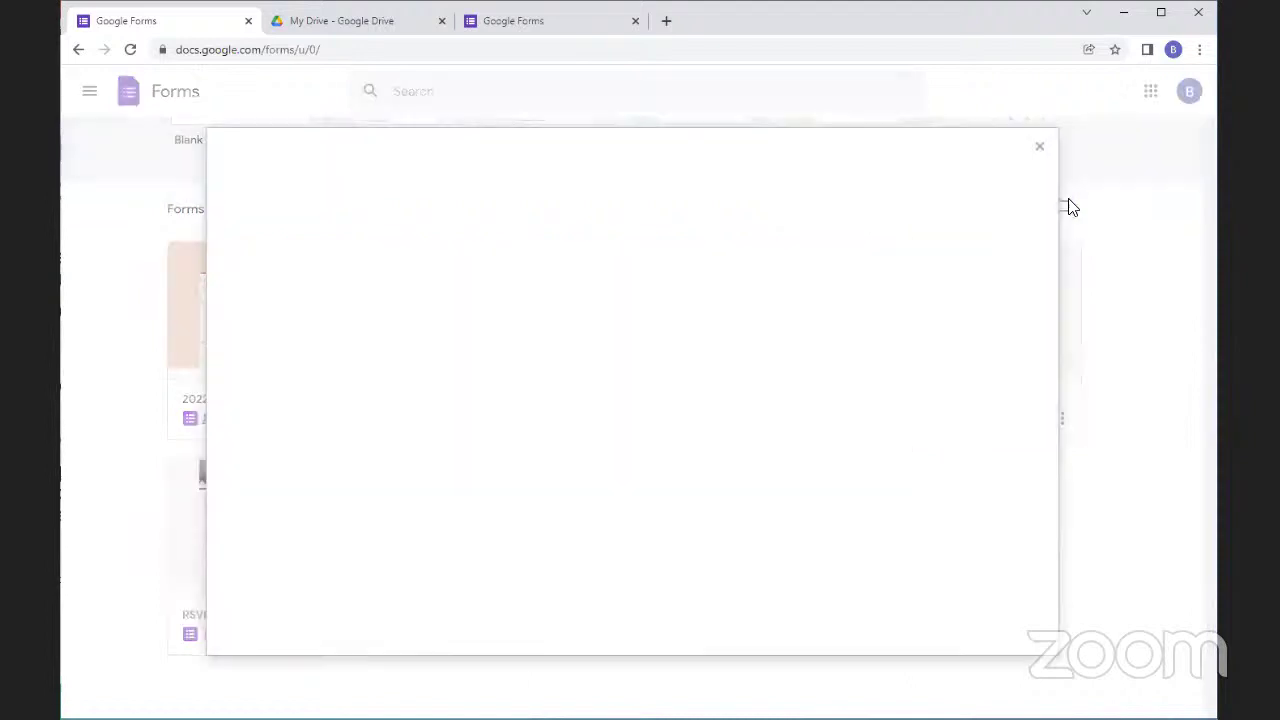
left_click(1042, 151)
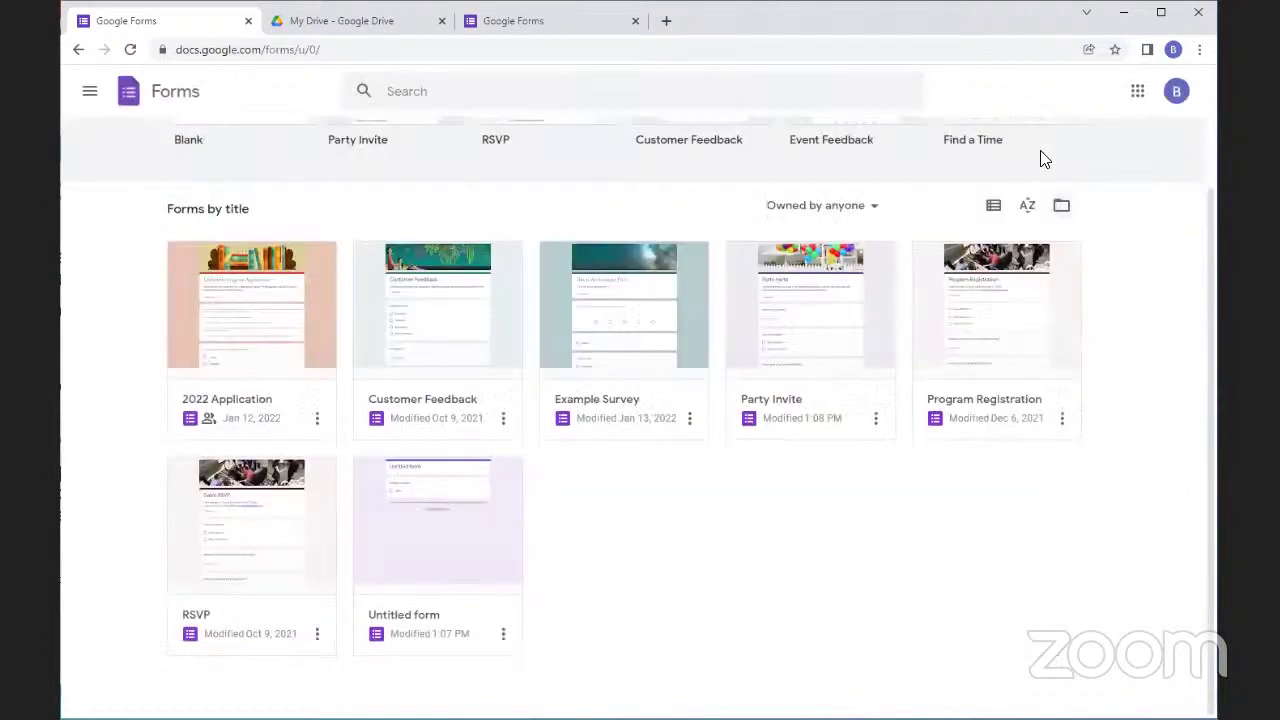
Keep the ownership filter on Owned by anyone, view Example Survey, then return to the forms list
left_click(880, 208)
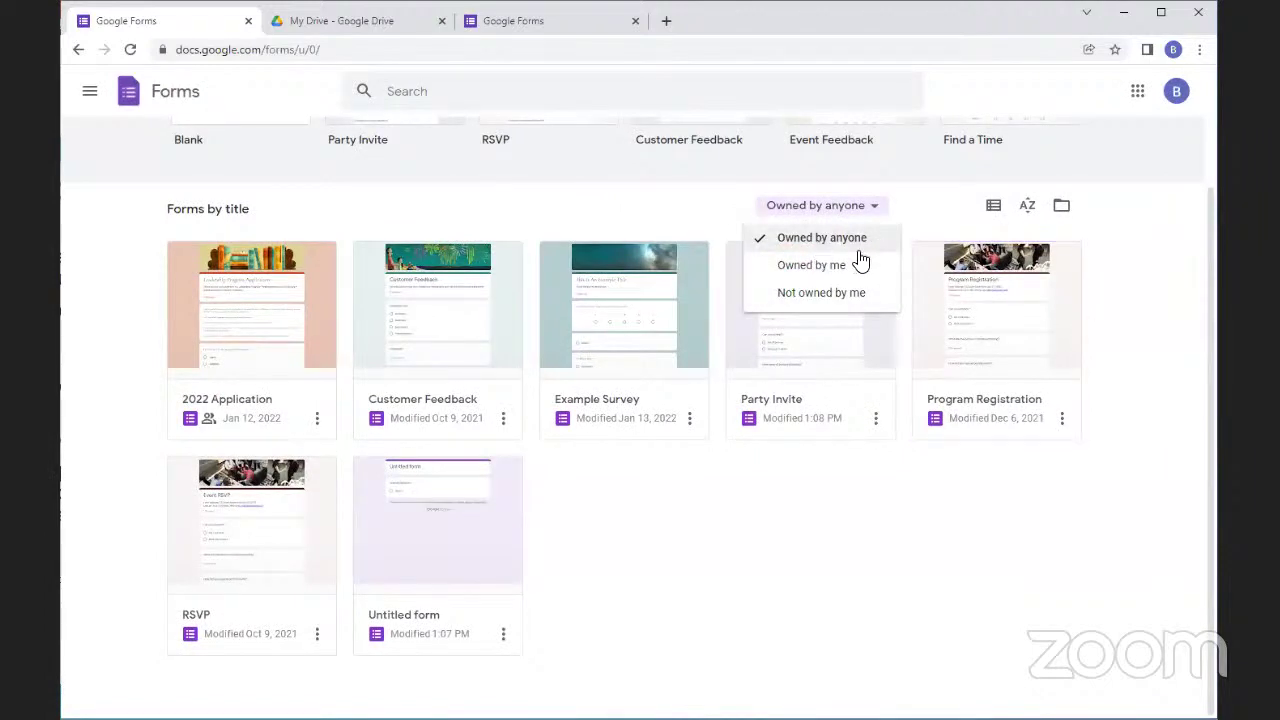
left_click(1110, 230)
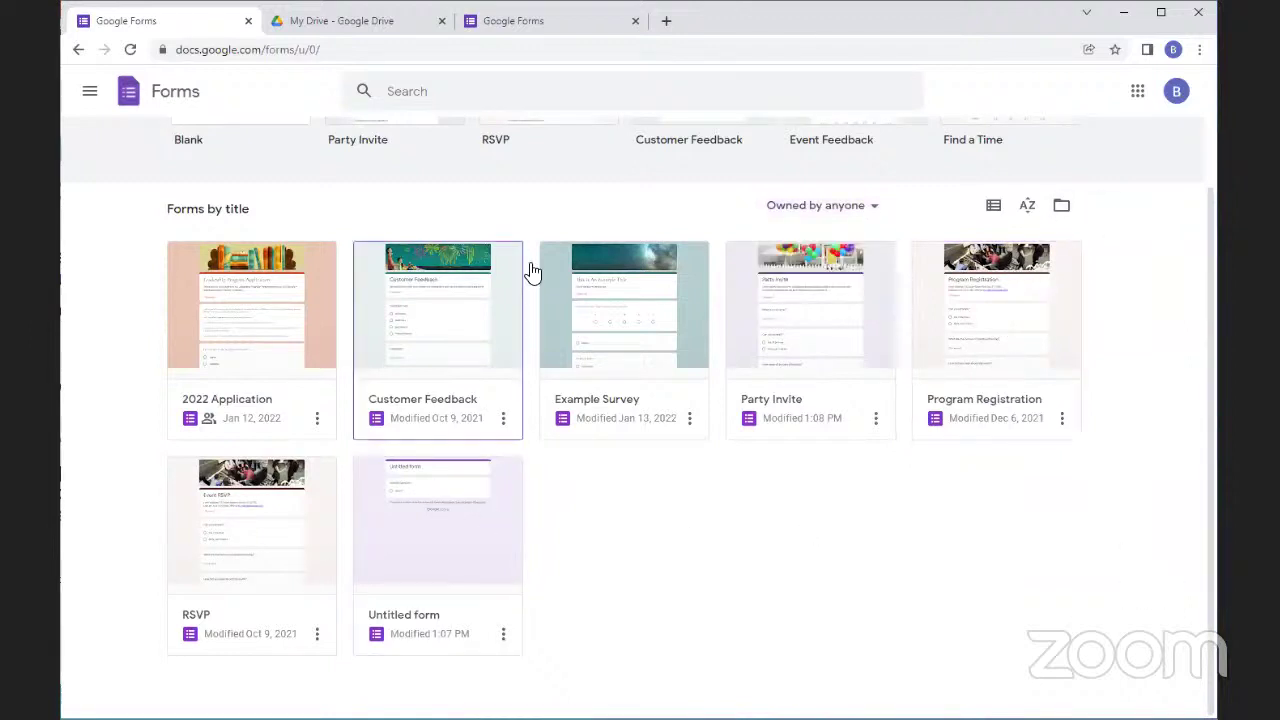
left_click(645, 333)
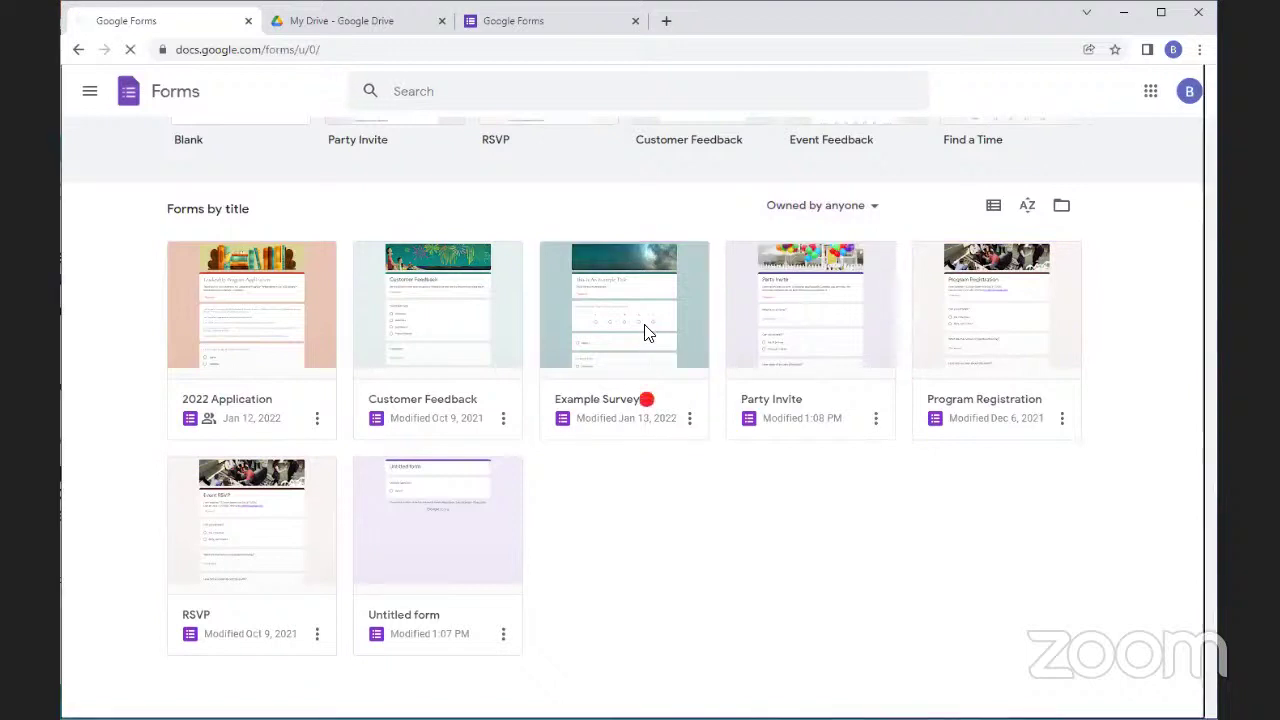
left_click(79, 49)
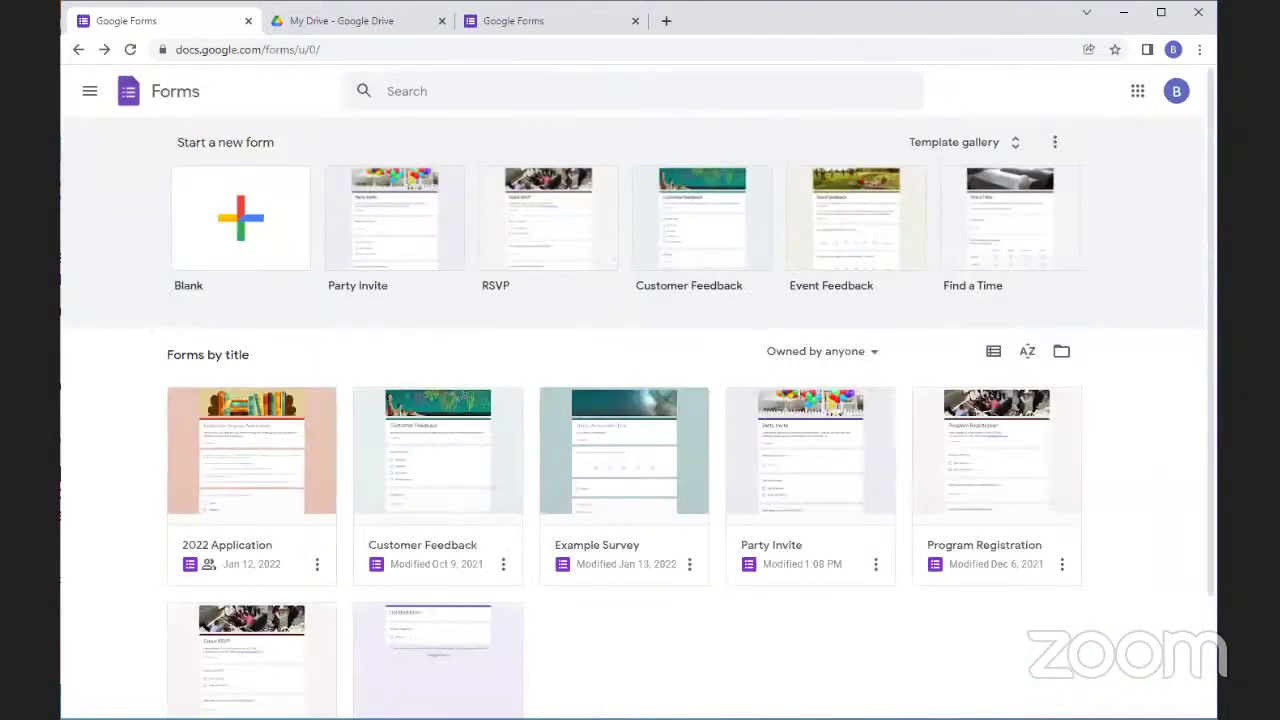
In My Drive, cycle the files through list and grid views and scroll through them
left_click(316, 22)
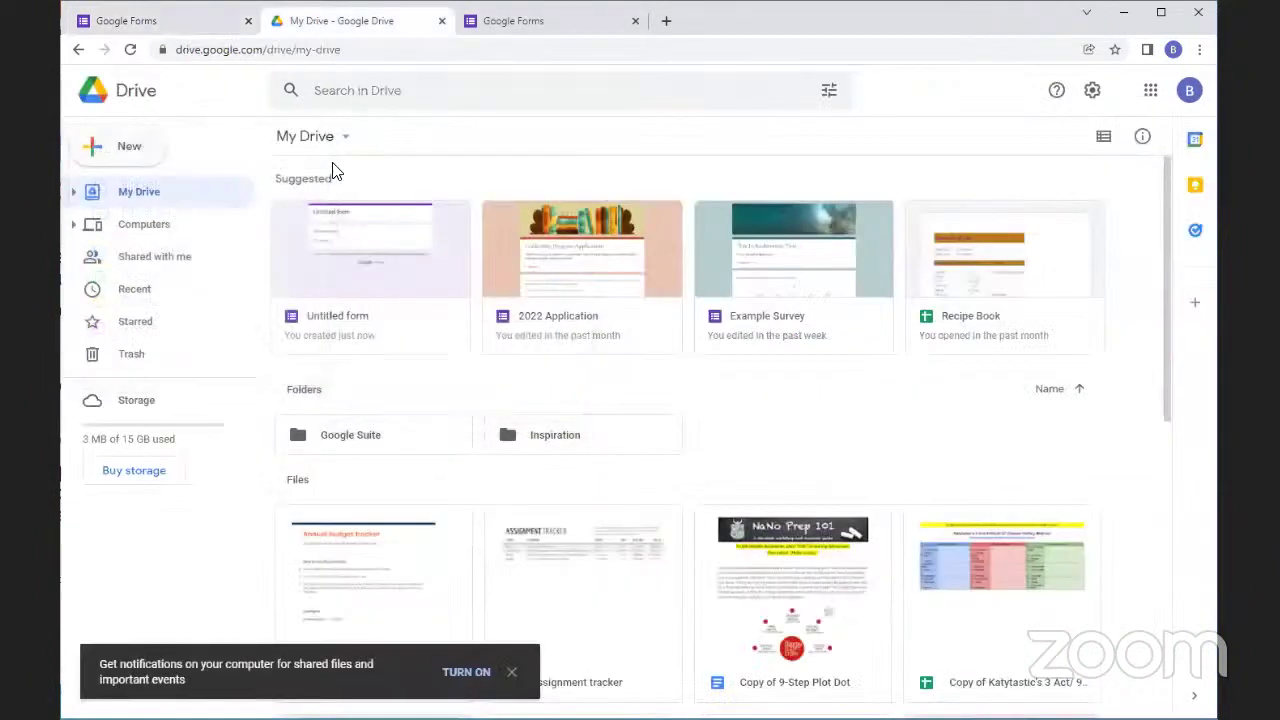
left_click(1105, 145)
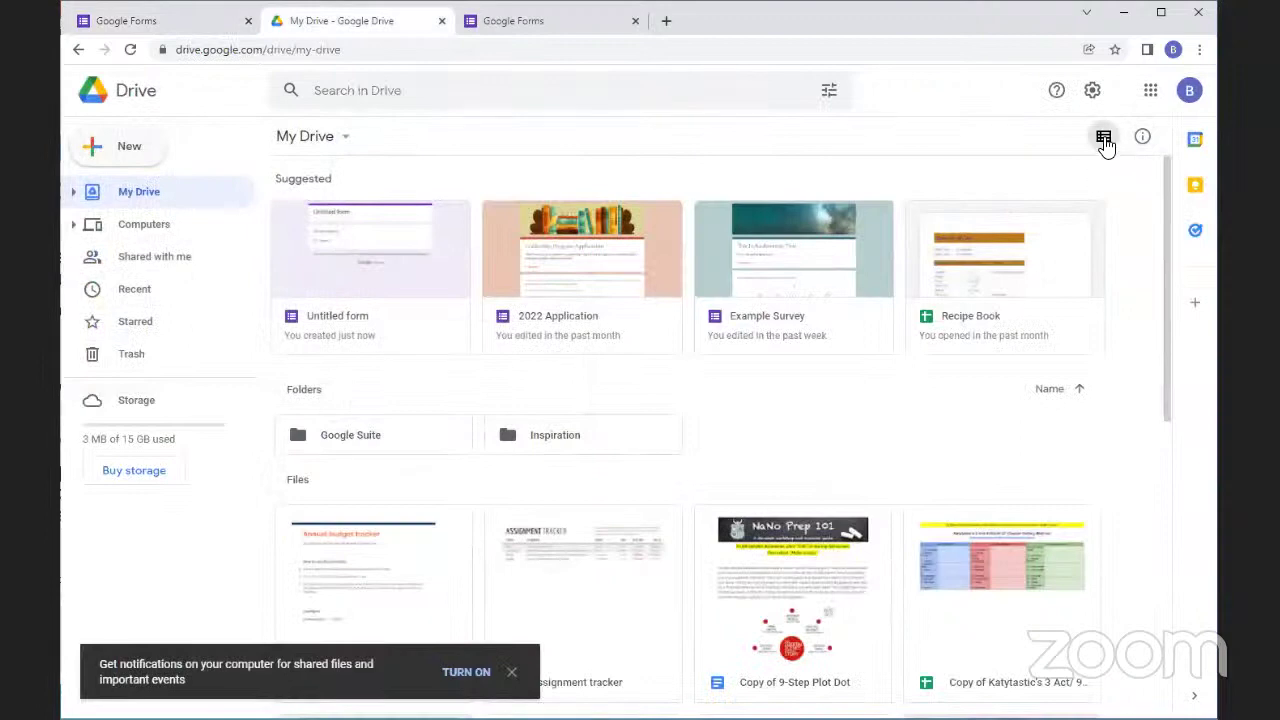
left_click(1105, 143)
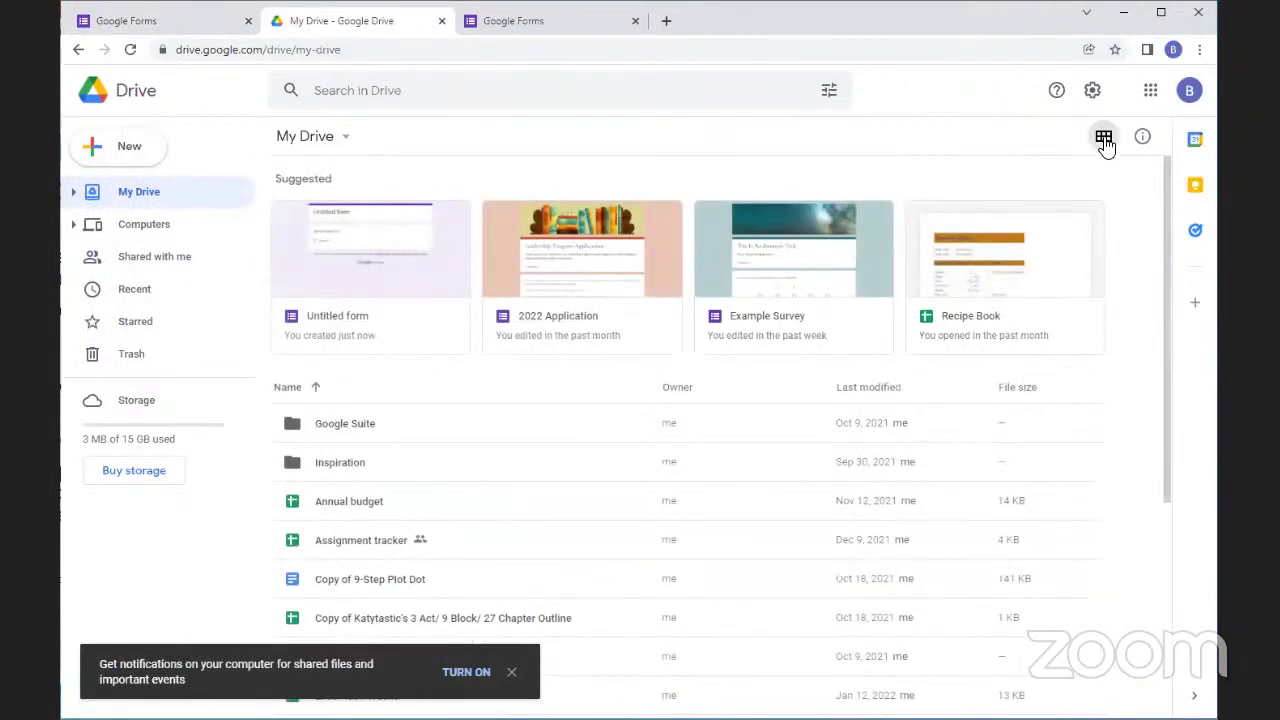
left_click(1105, 143)
scroll(629, 331, "down", 5)
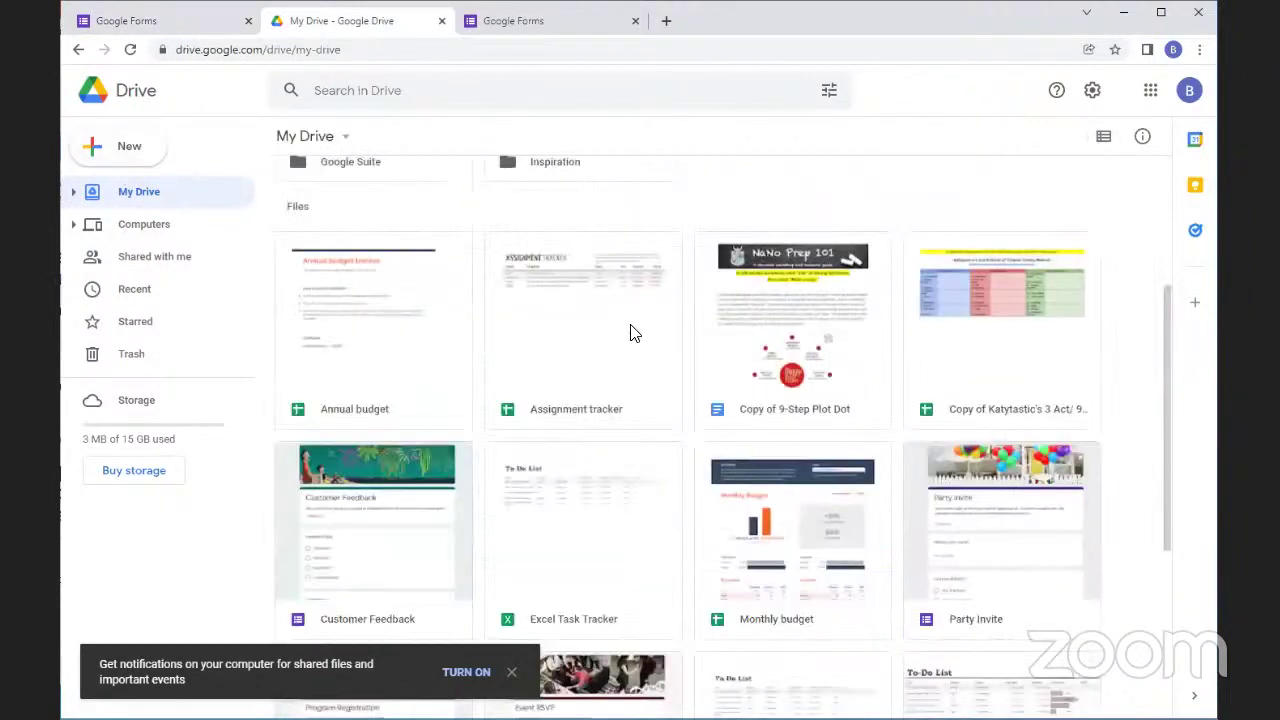
scroll(629, 355, "down", 2)
scroll(837, 420, "up", 5)
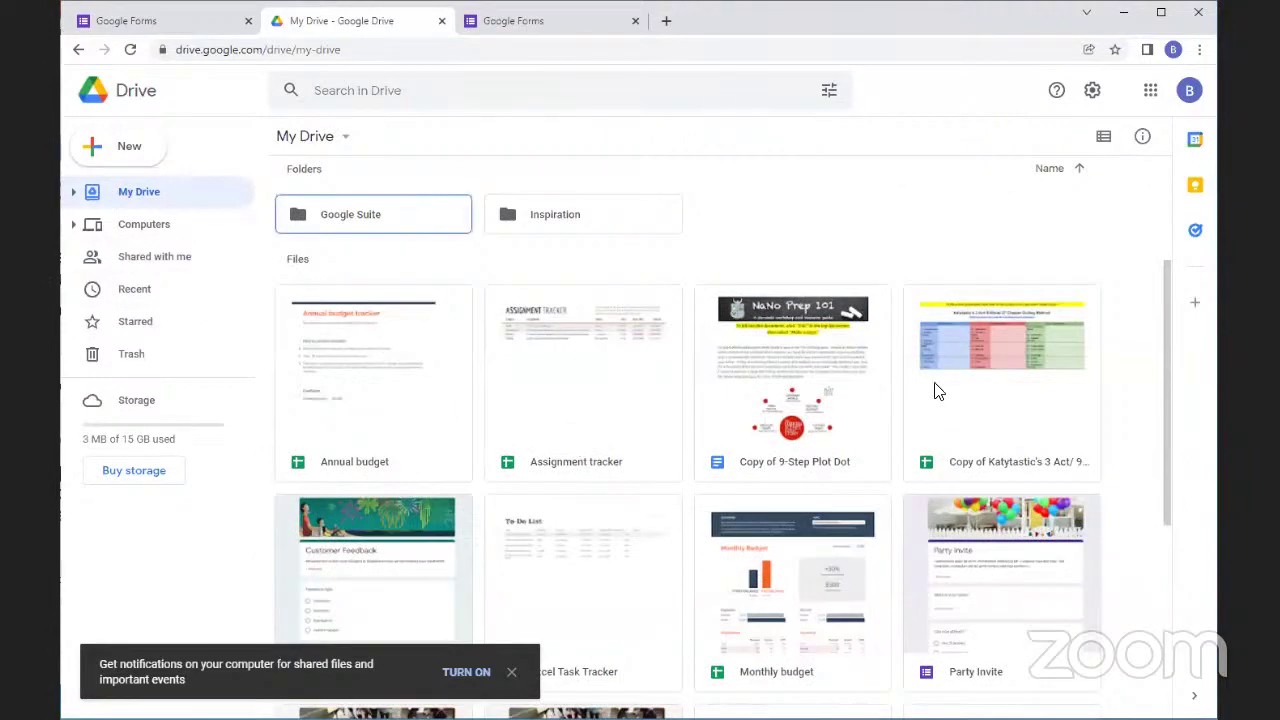
scroll(516, 421, "up", 3)
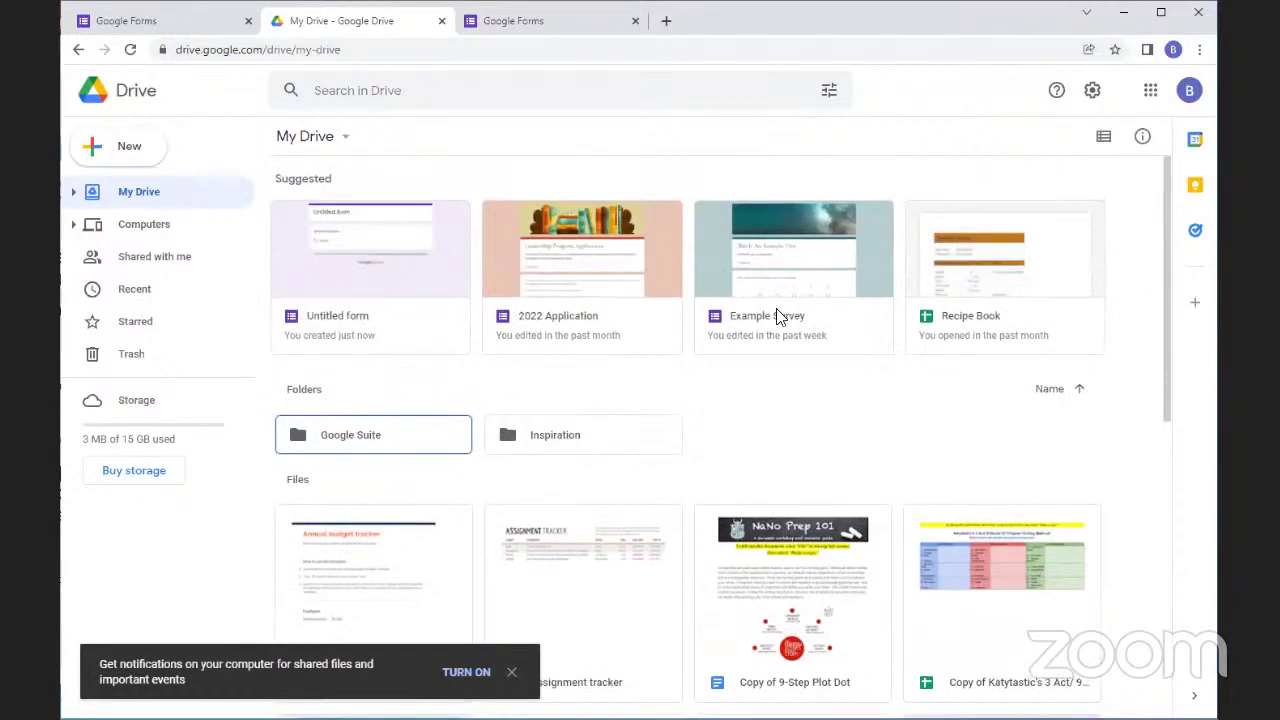
scroll(534, 498, "down", 5)
Open the Customer Feedback form, close it, then close My Drive to return to Forms home
left_click(340, 337)
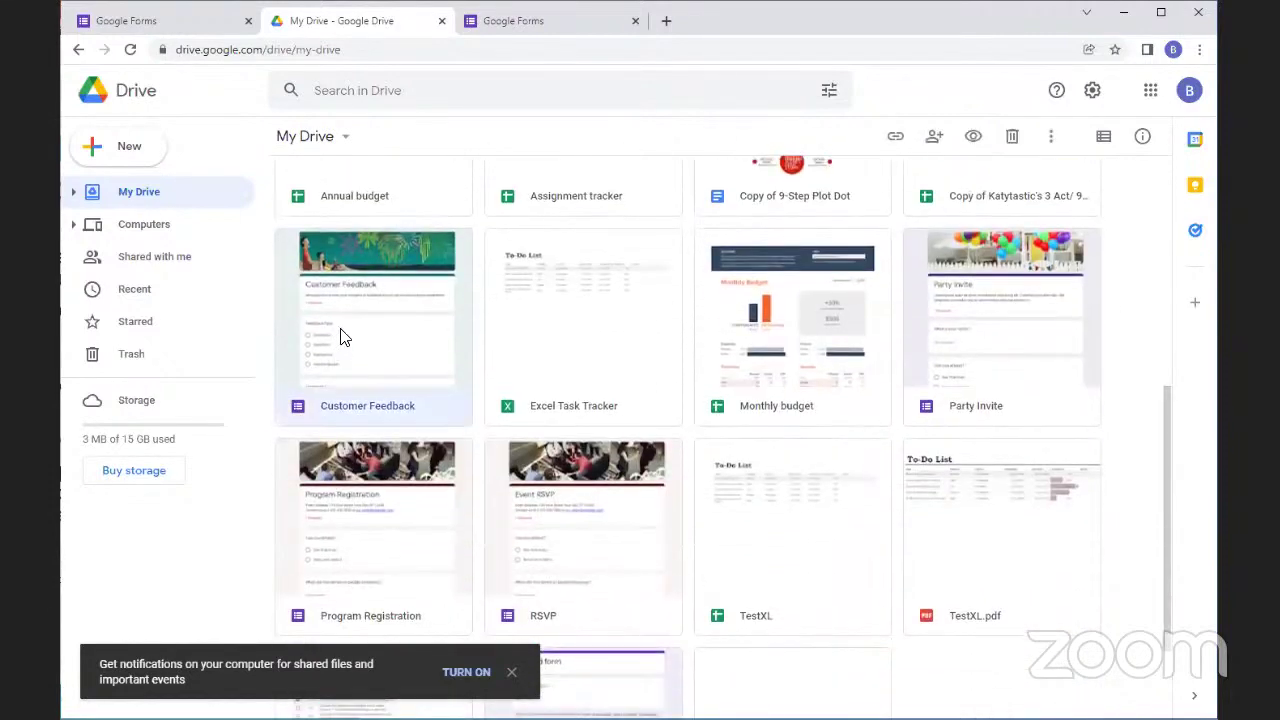
double_click(340, 337)
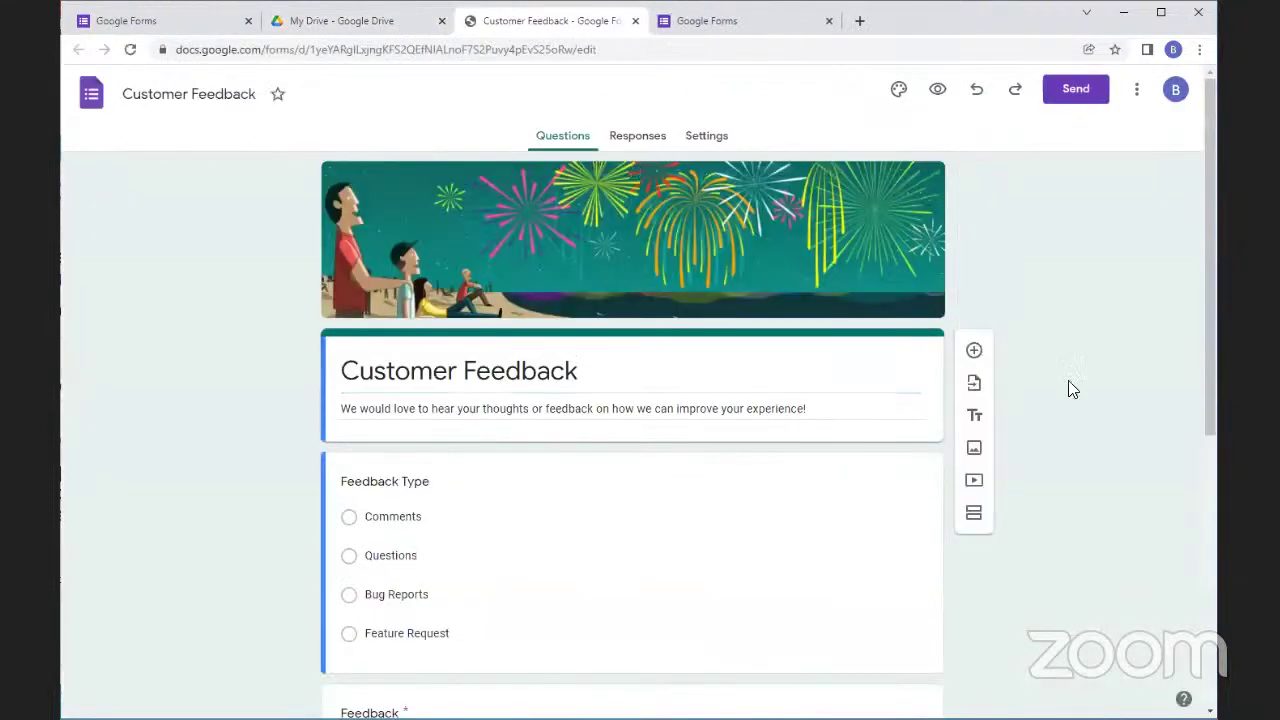
scroll(409, 463, "down", 1)
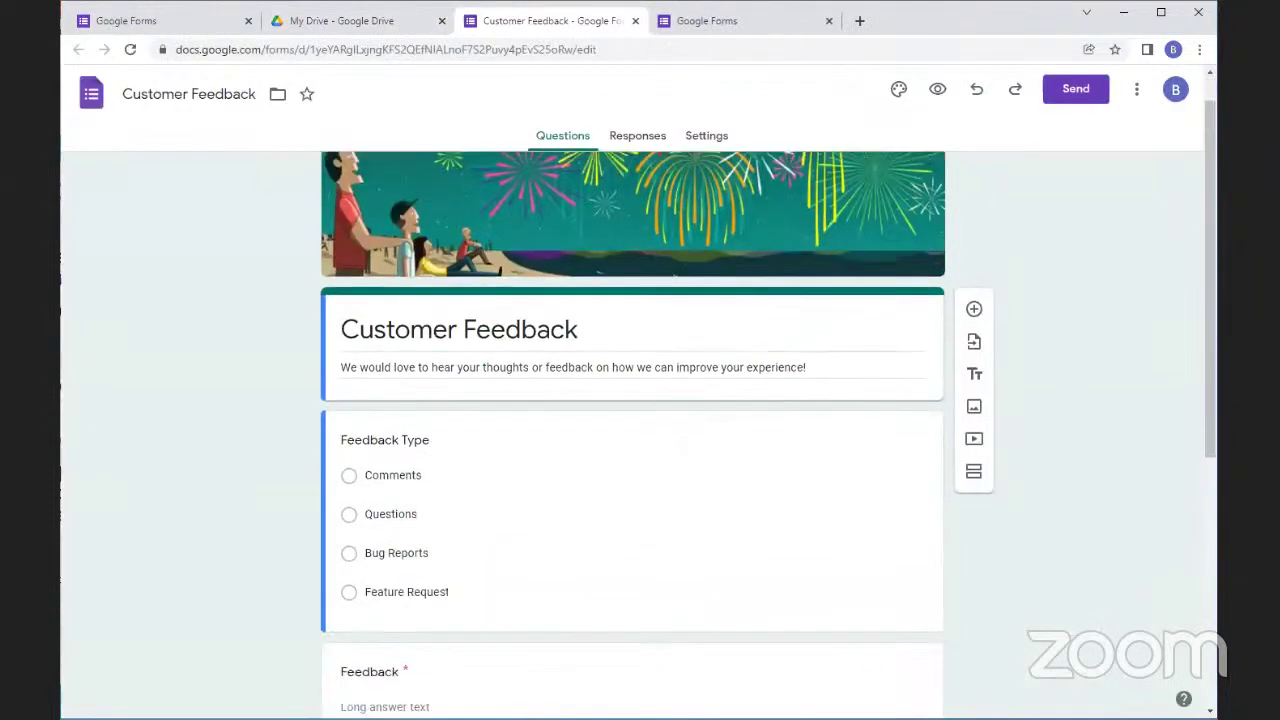
left_click(635, 20)
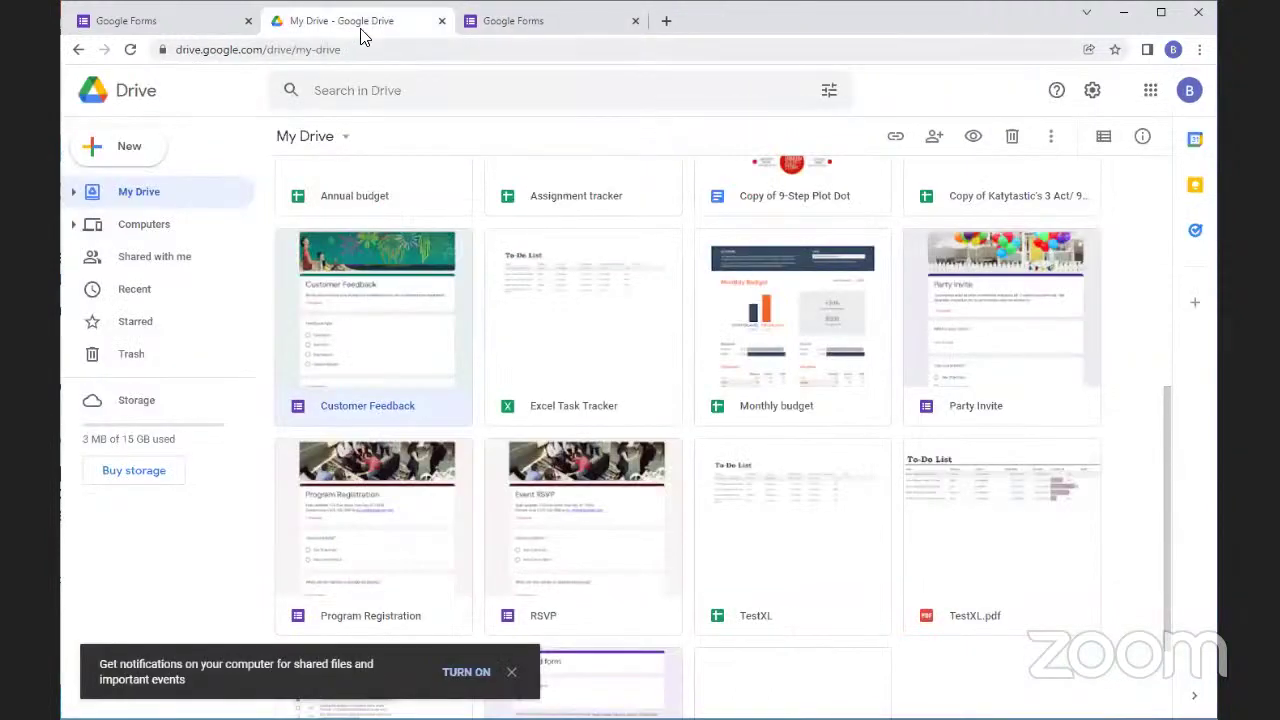
left_click(404, 90)
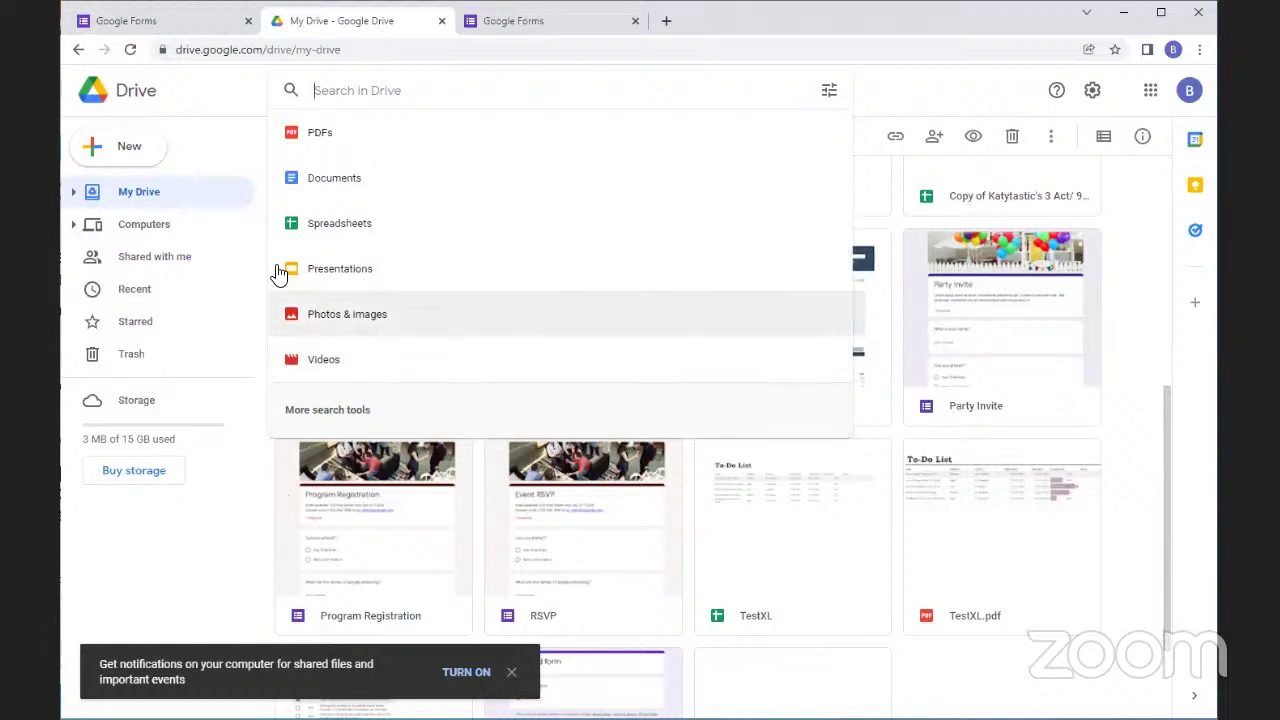
left_click(440, 21)
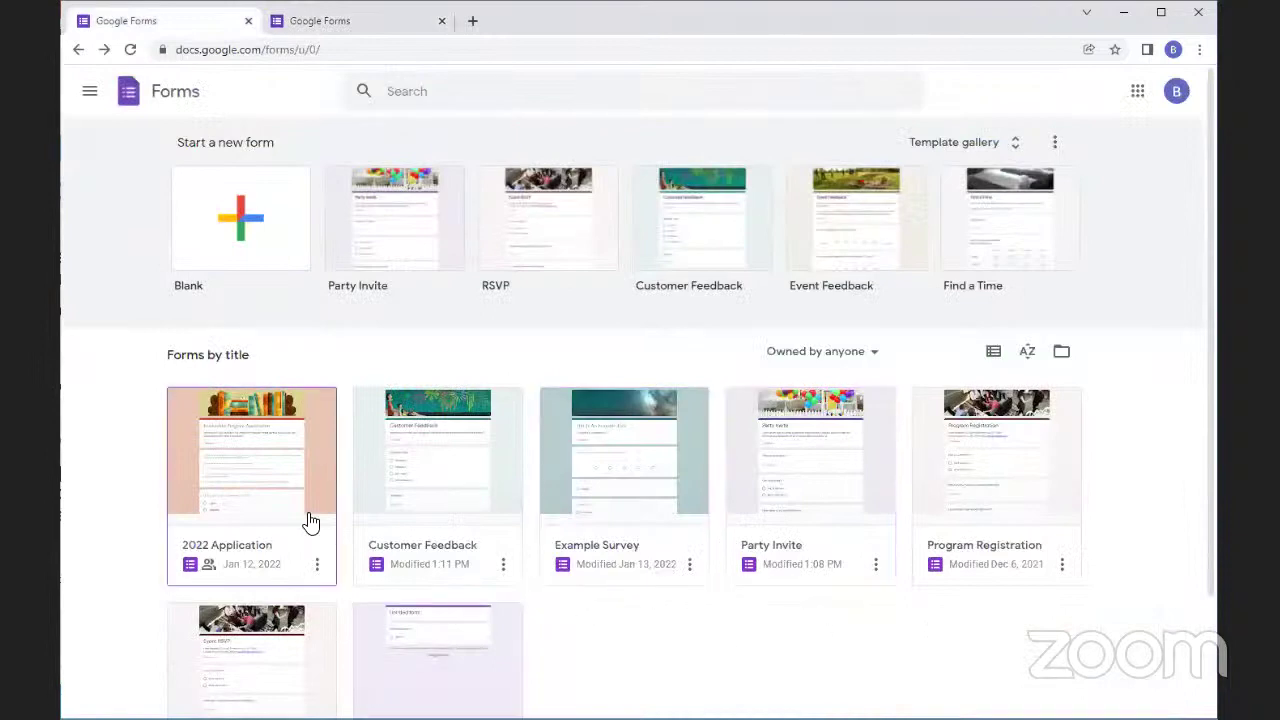
Remove the Untitled form from the forms list and confirm Move to trash
scroll(580, 489, "down", 2)
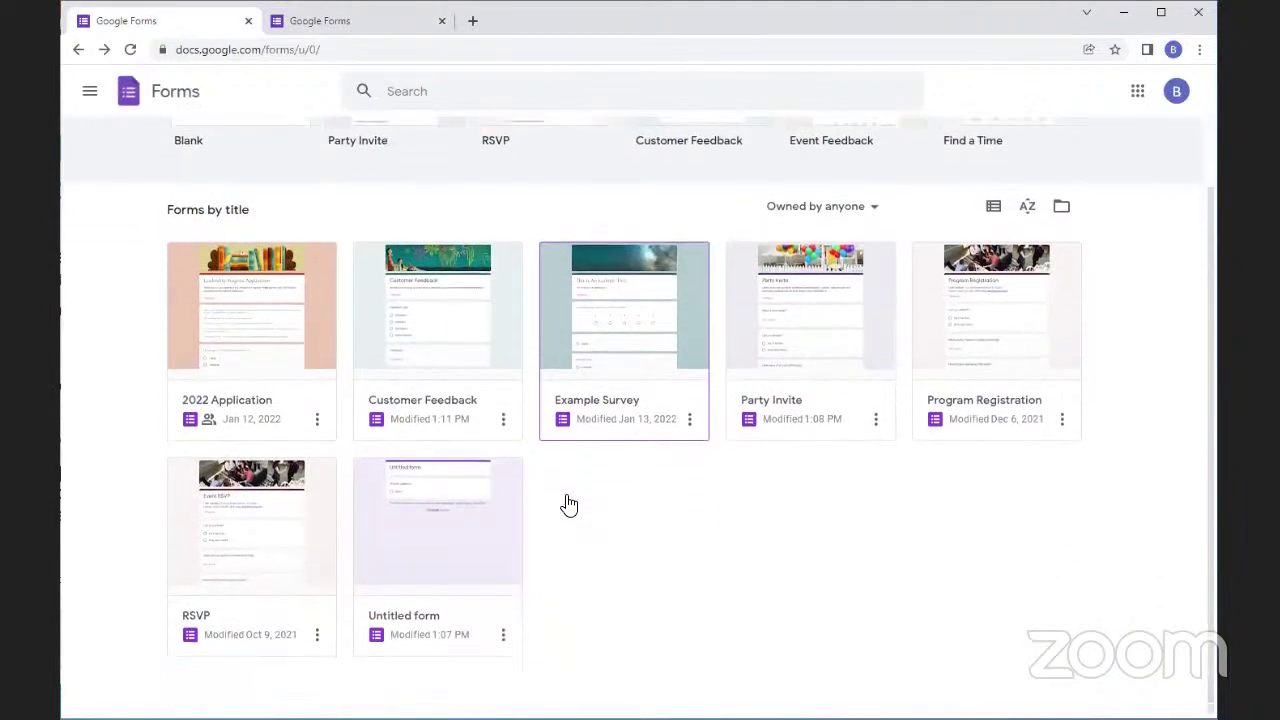
left_click(503, 634)
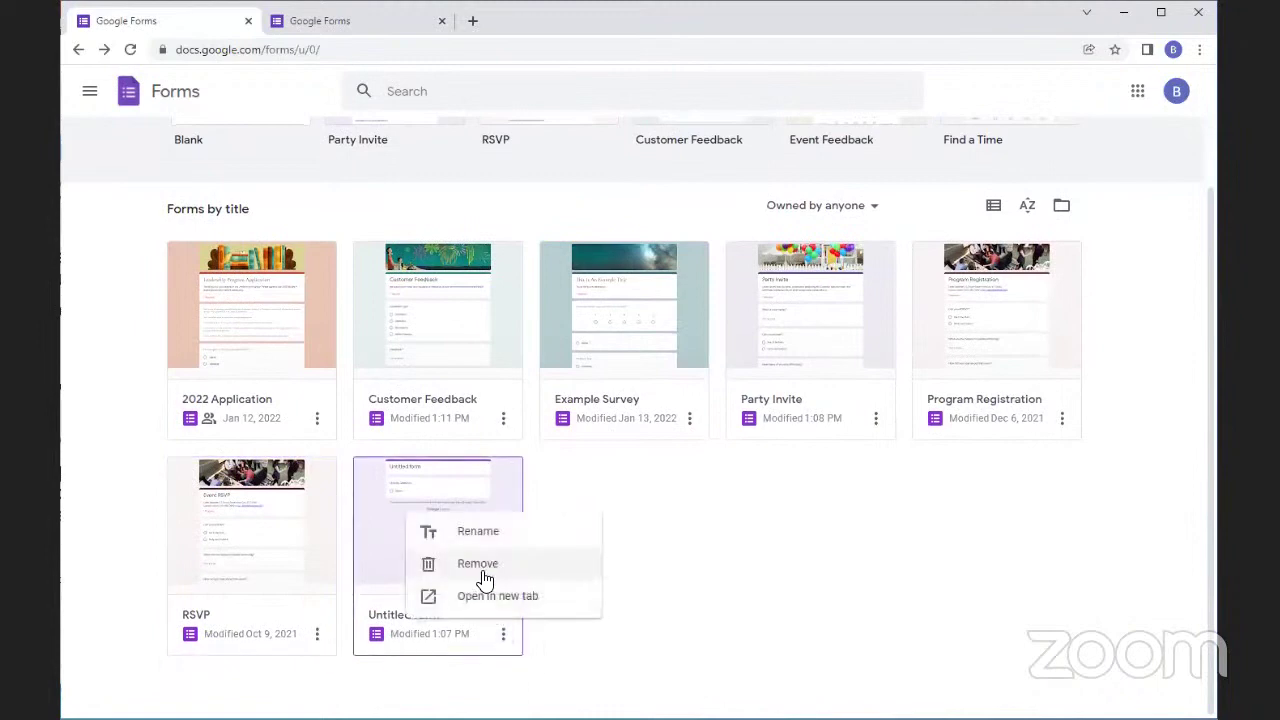
left_click(482, 575)
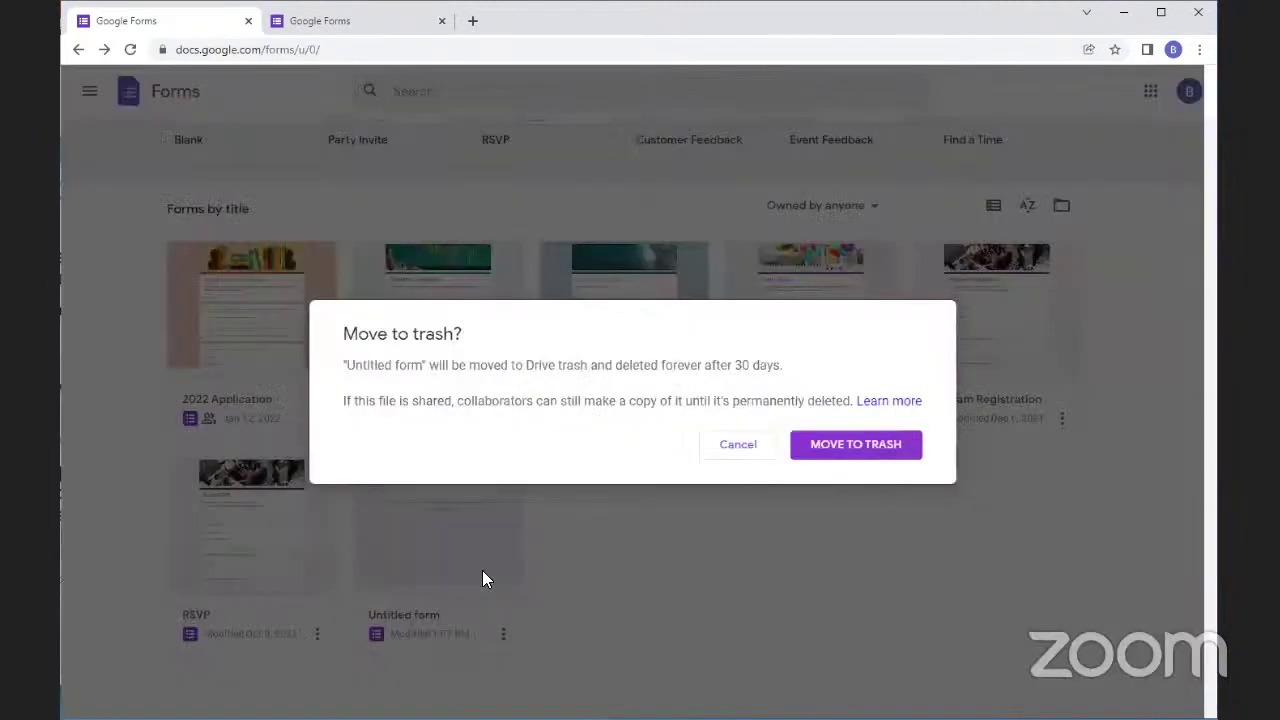
left_click(724, 452)
left_click(503, 634)
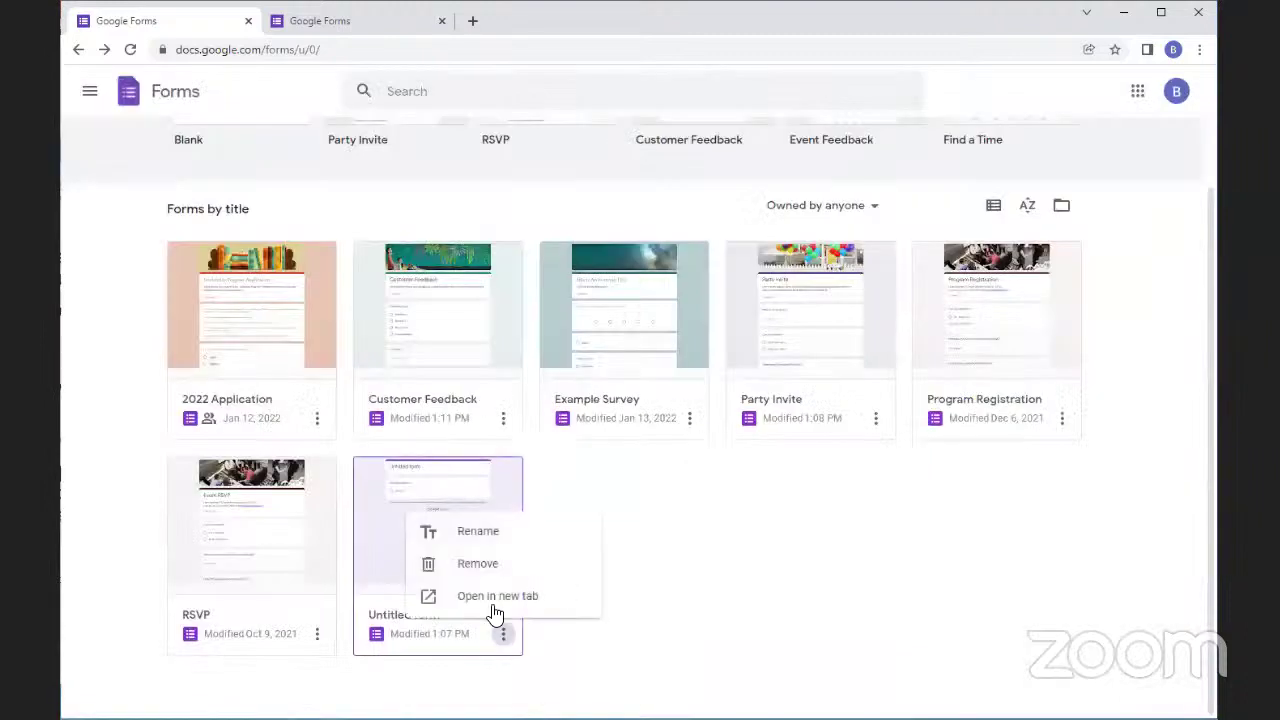
left_click(472, 566)
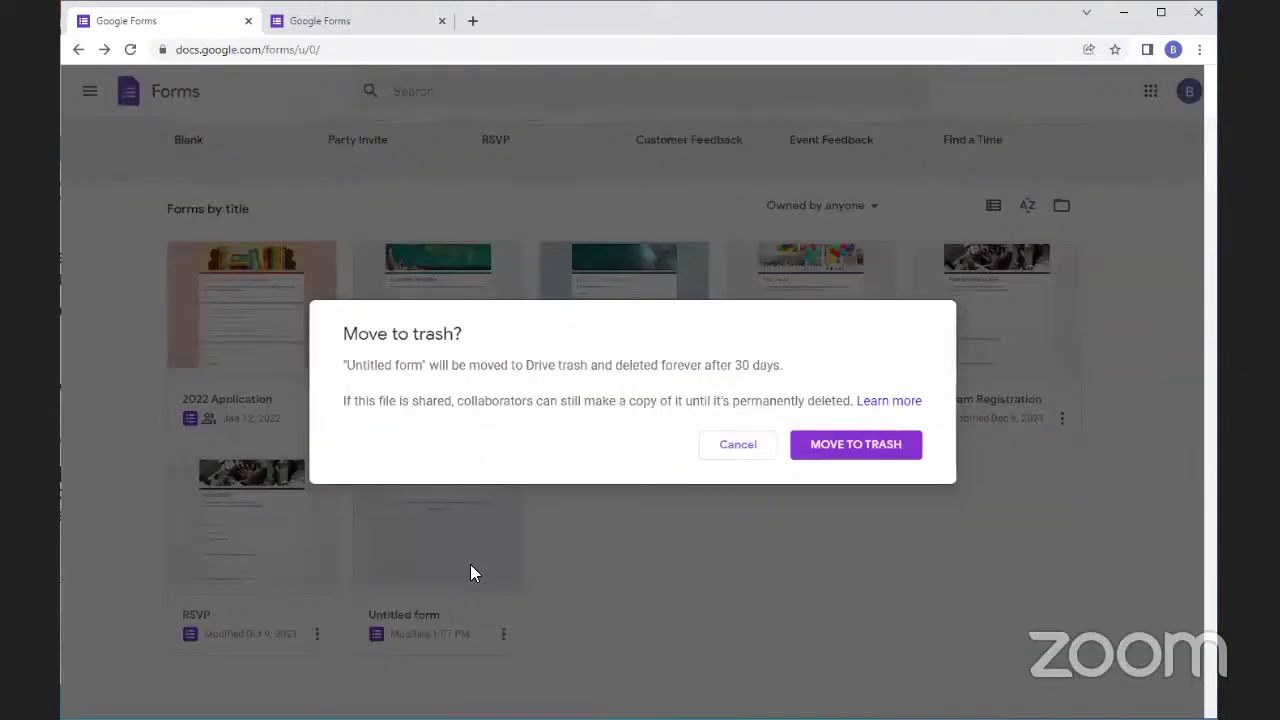
left_click(900, 449)
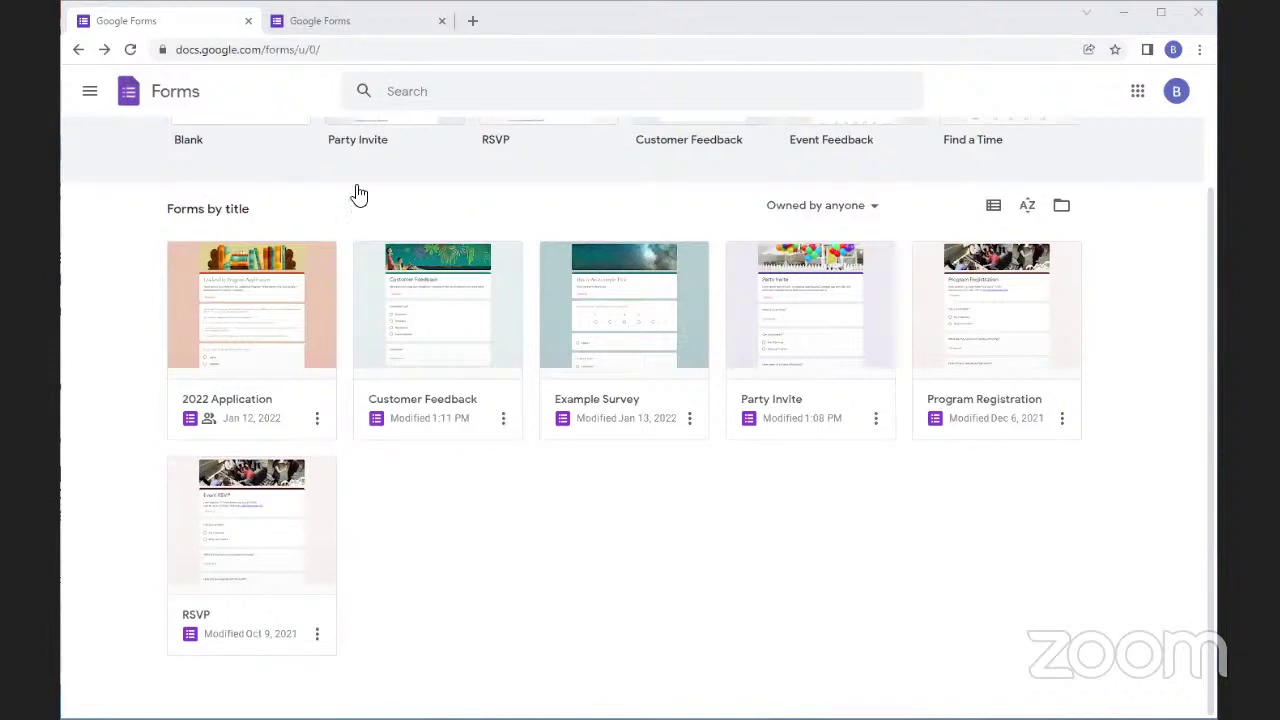
scroll(300, 300, "up", 2)
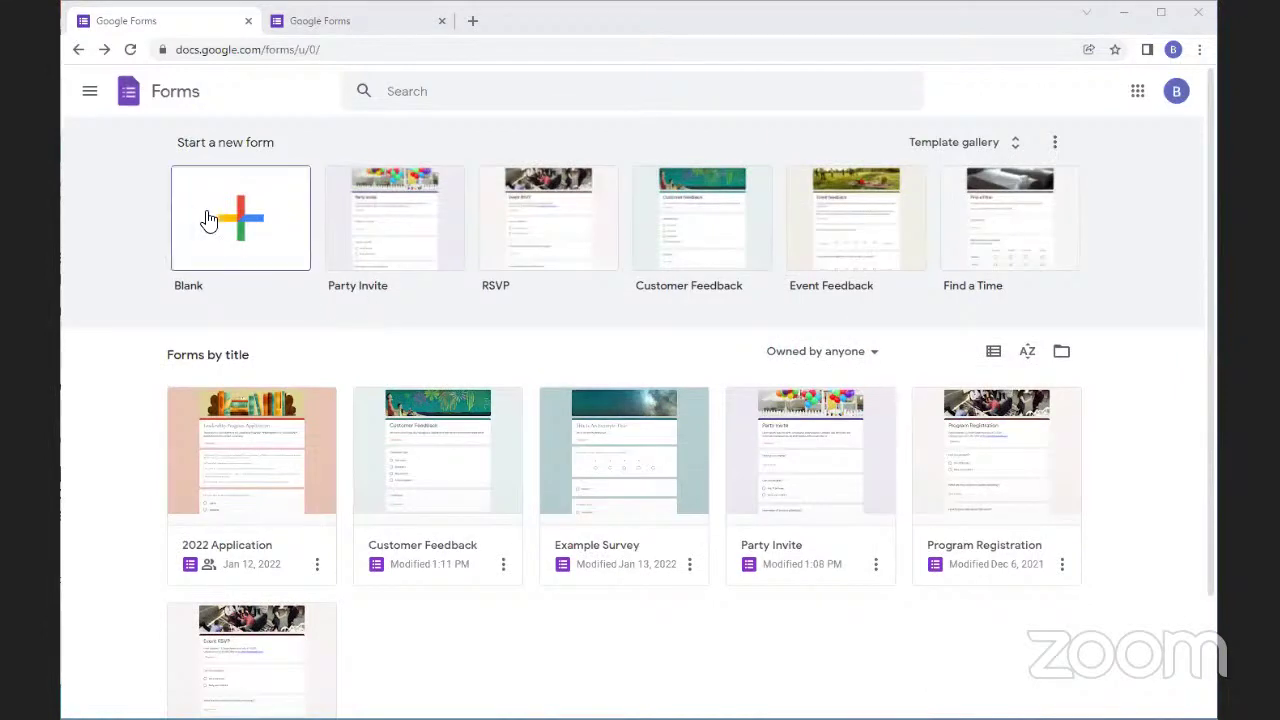
Create a blank form and rename it from Untitled form to 'Title test'
left_click(228, 212)
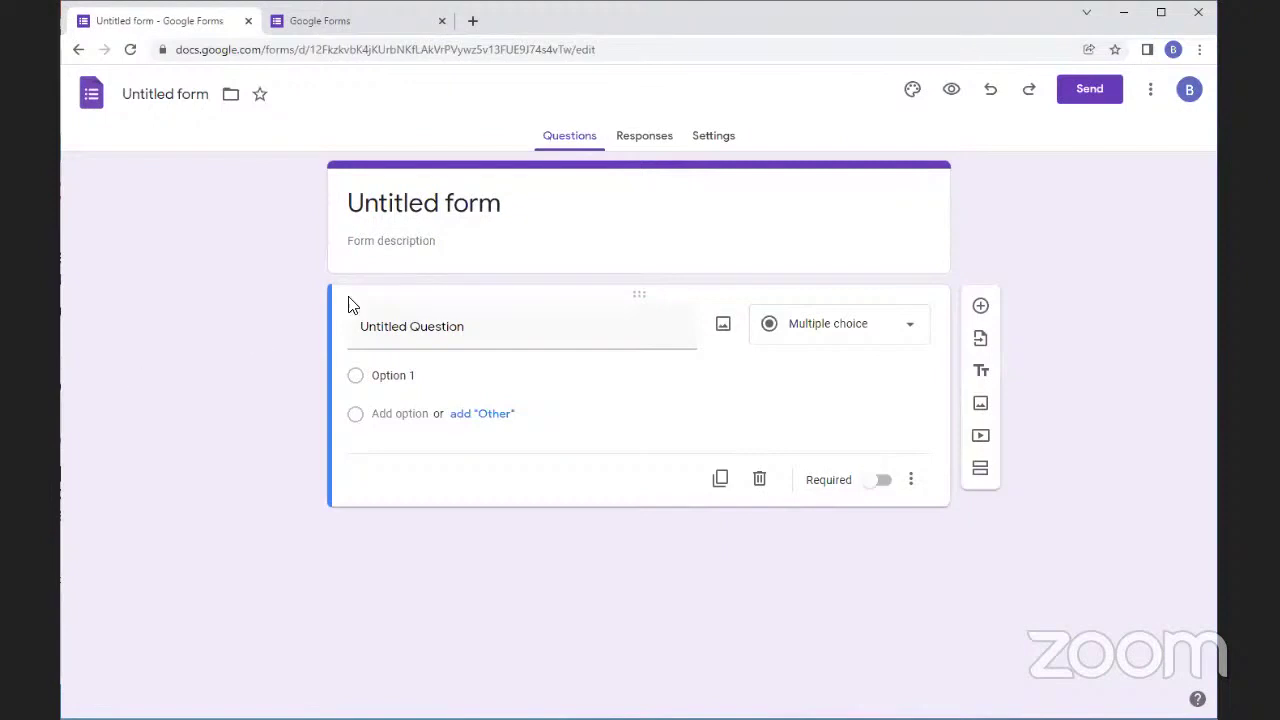
left_click(161, 104)
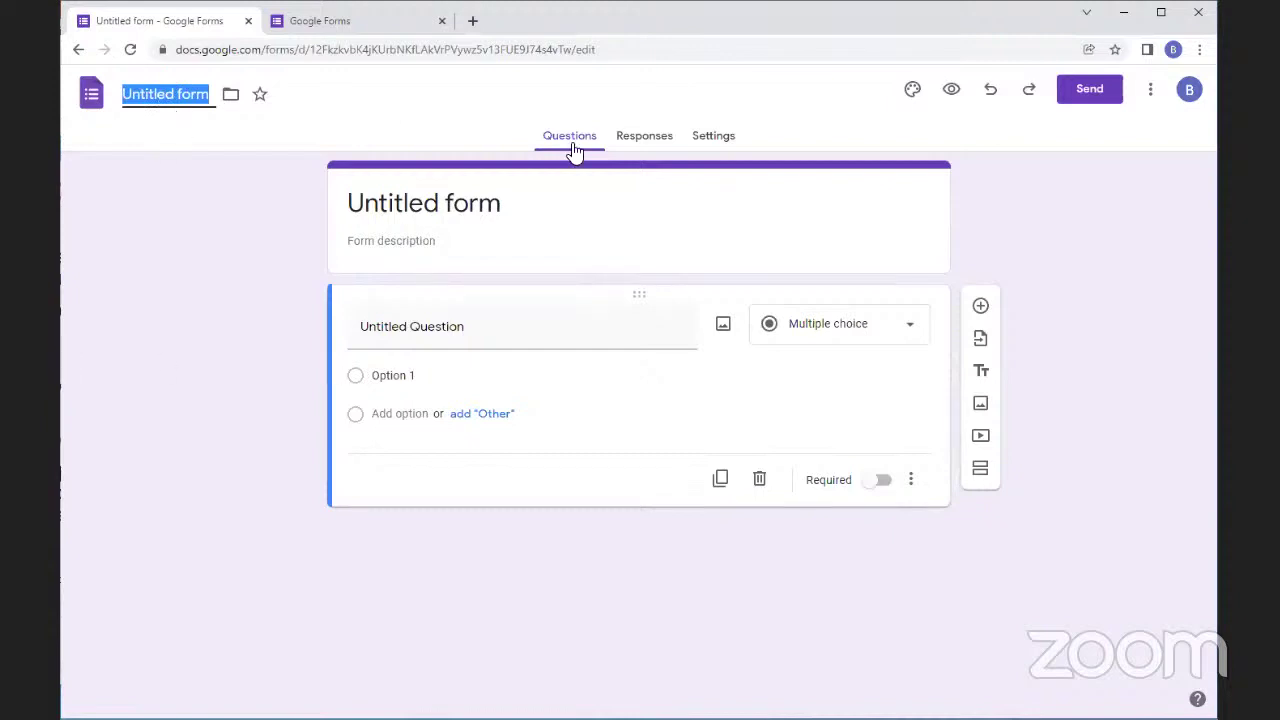
type("Titl")
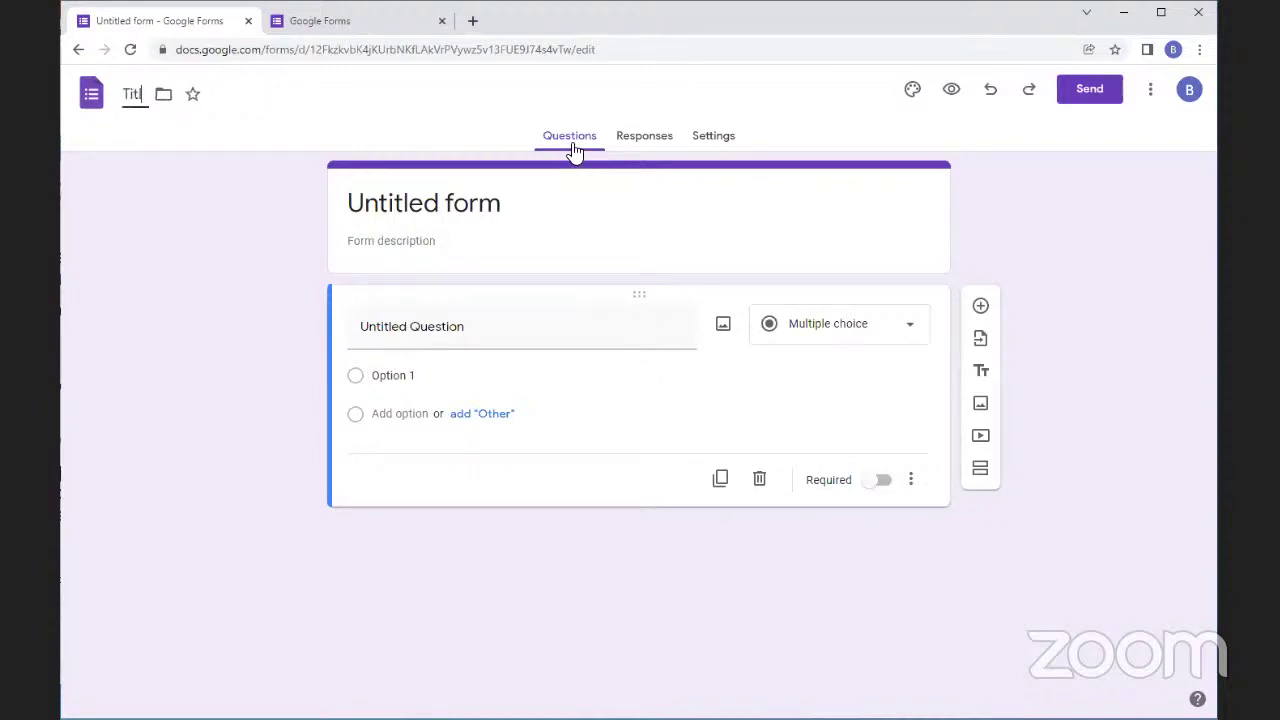
type("e test")
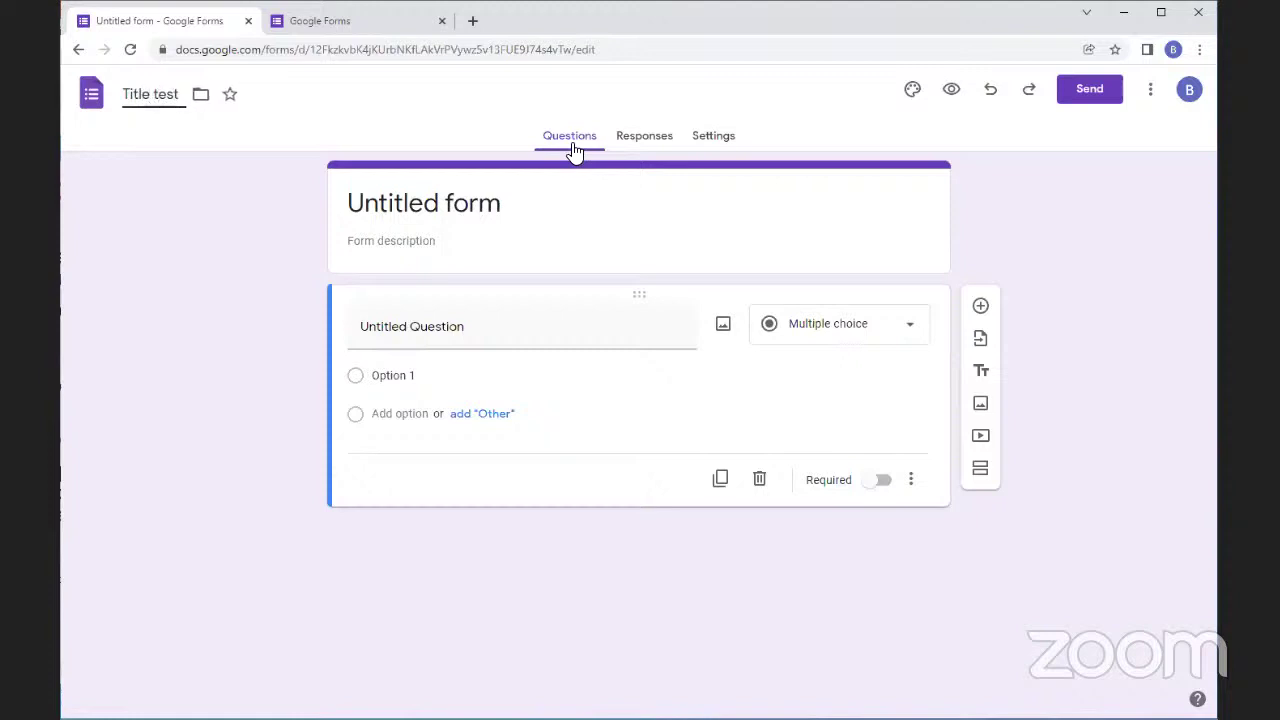
left_click(446, 580)
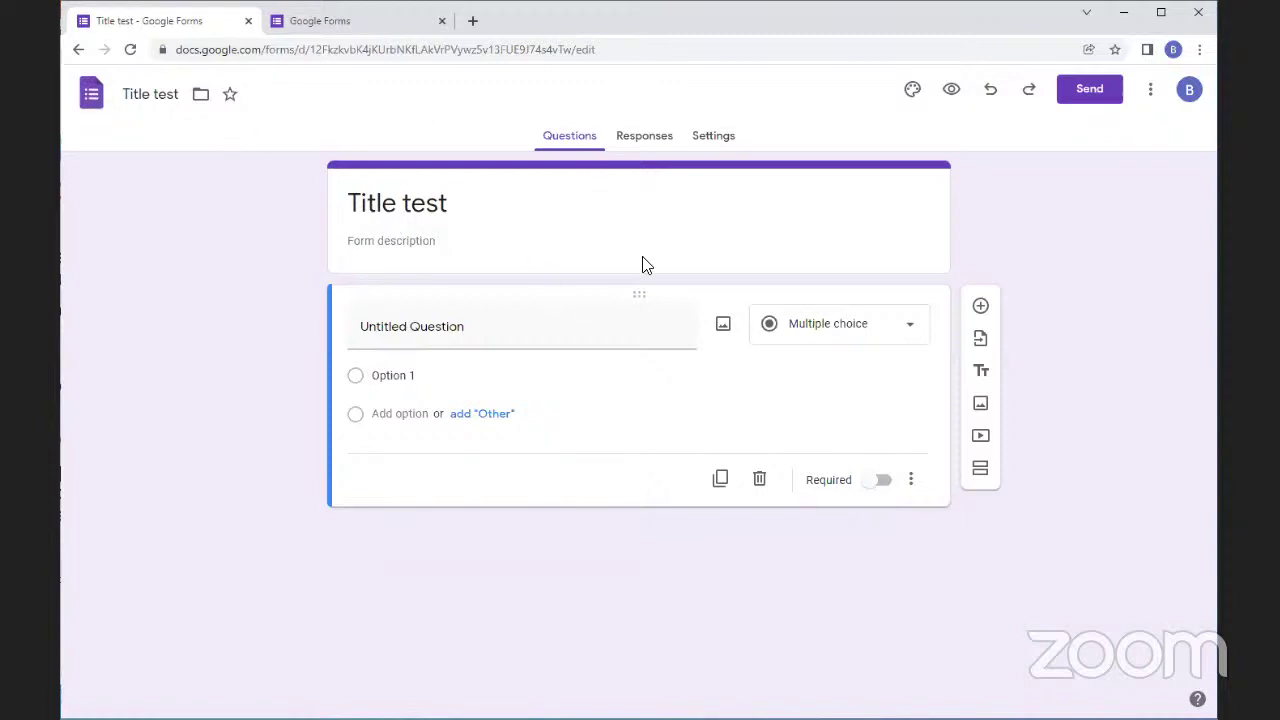
Give the Title test form the description 'Test'
left_click(380, 246)
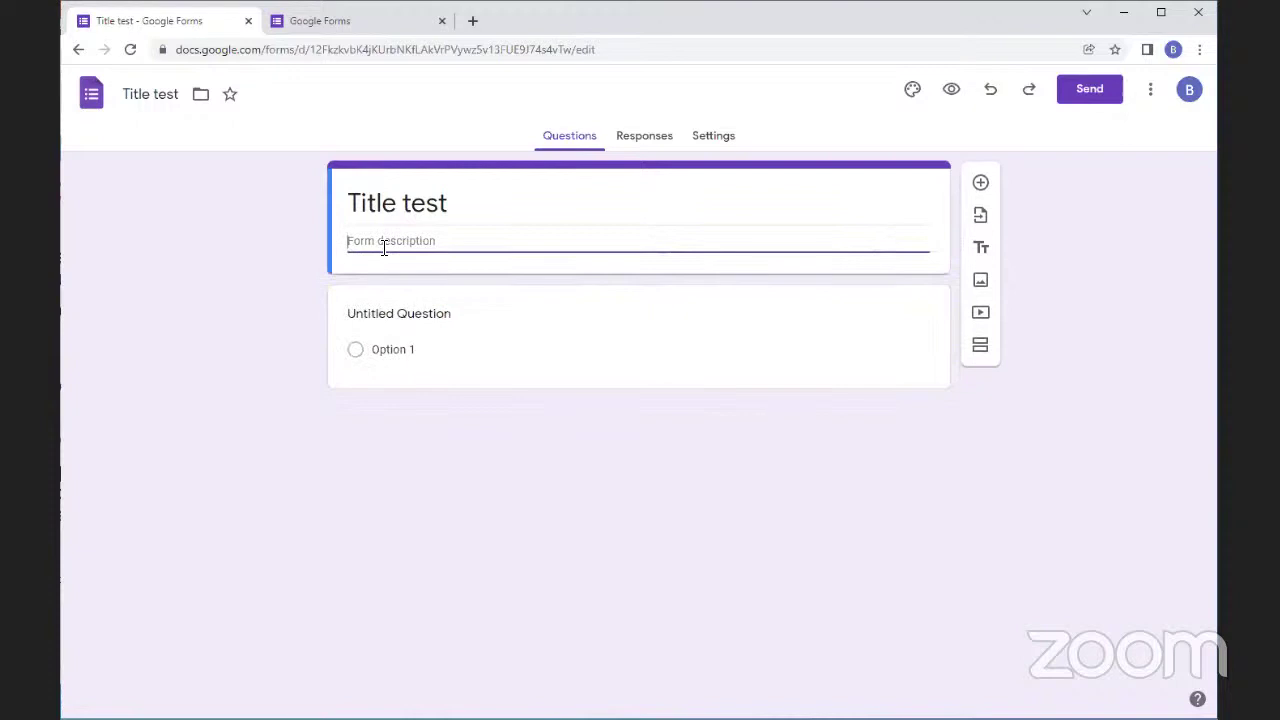
type("Test")
key("Return")
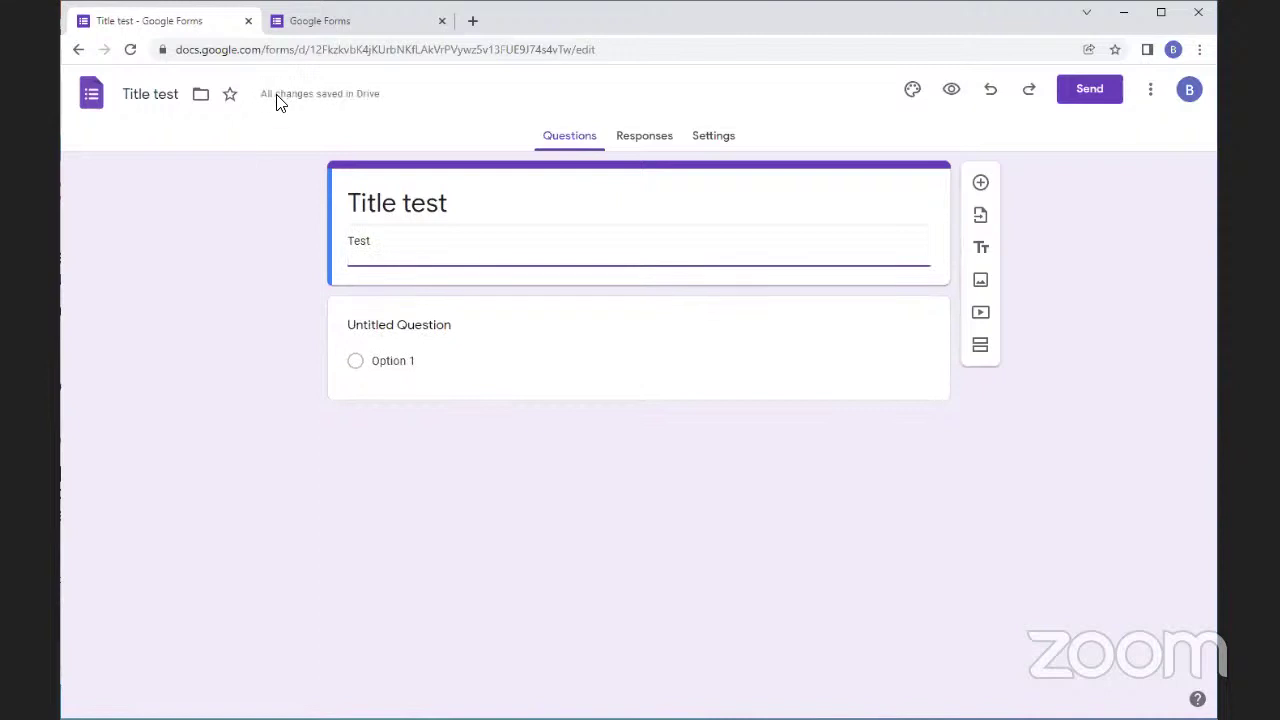
left_click(250, 252)
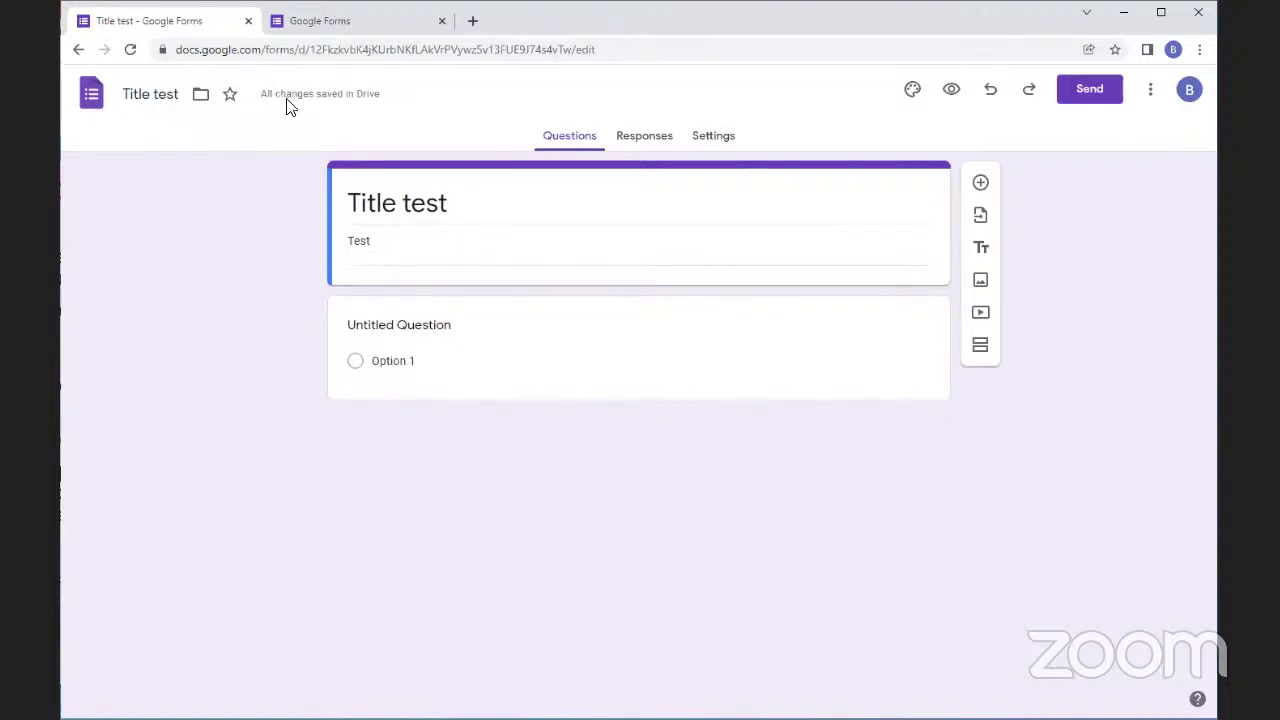
View the form's Responses page, which shows 0 responses
mouse_move(283, 97)
mouse_move(362, 98)
left_click(648, 140)
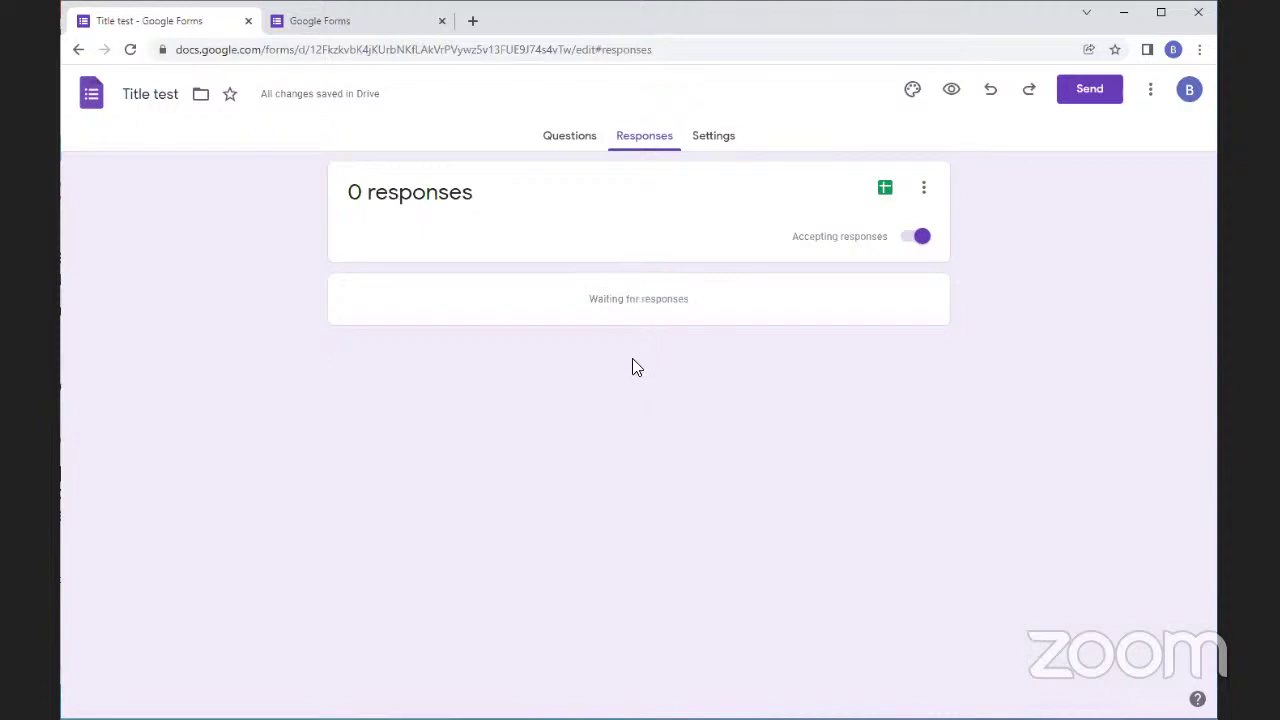
Browse the Settings page and the More actions menu, then return to the Questions view
left_click(717, 153)
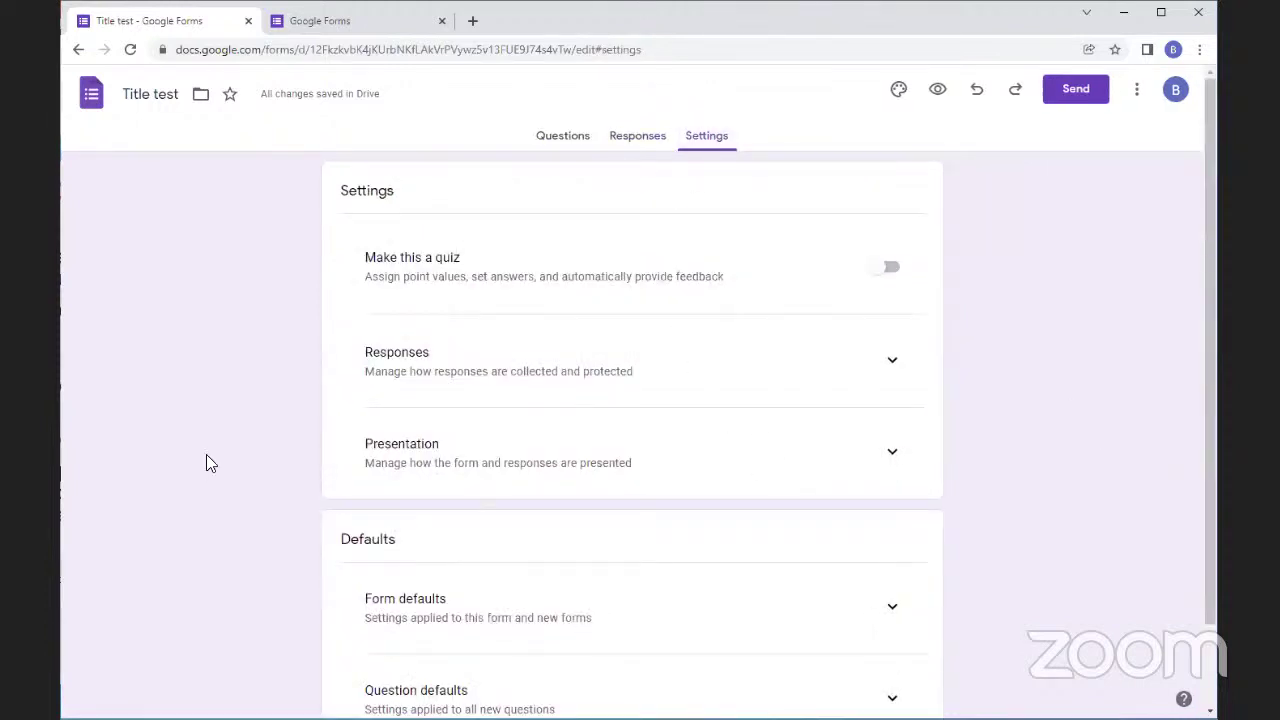
scroll(400, 500, "down", 2)
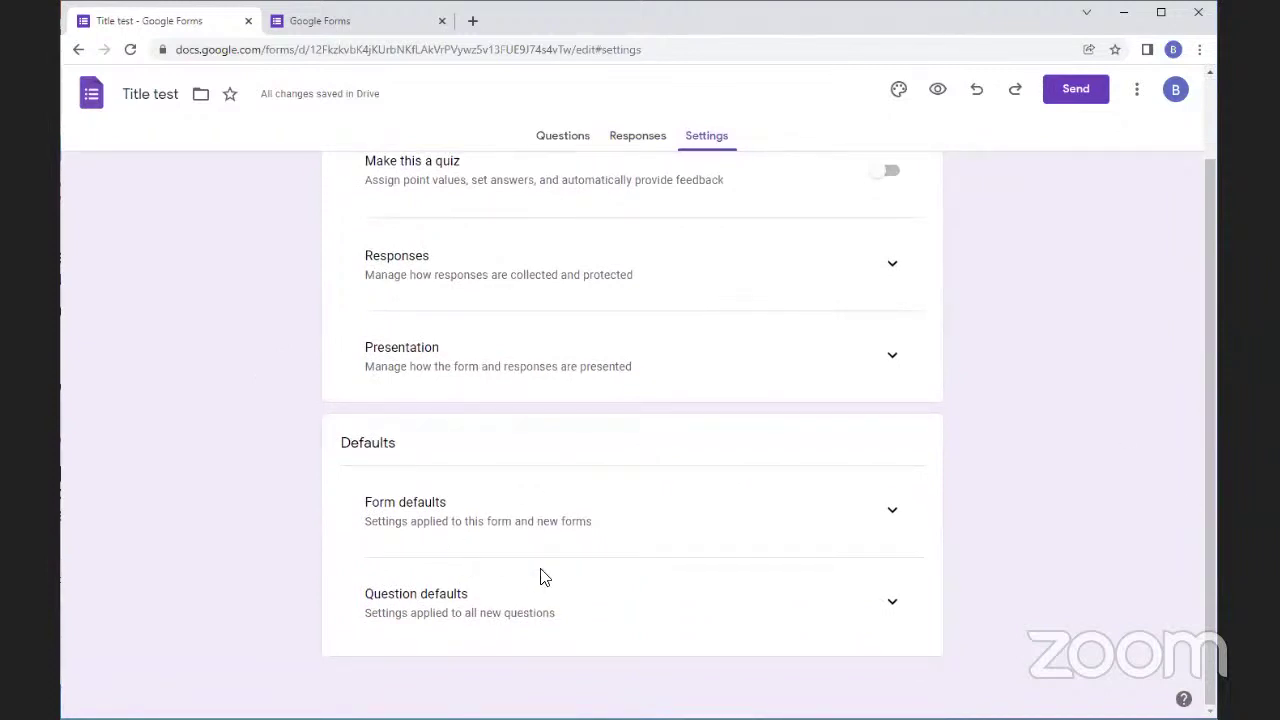
left_click(1137, 100)
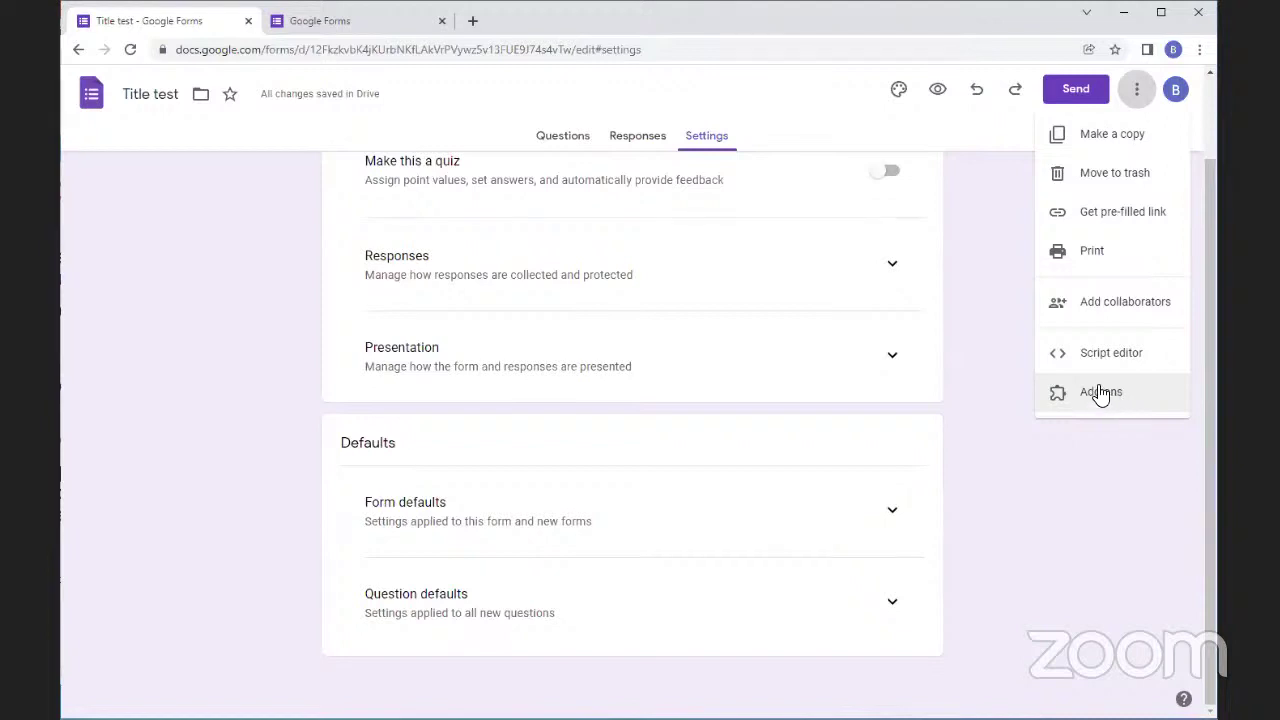
left_click(957, 457)
scroll(966, 466, "up", 2)
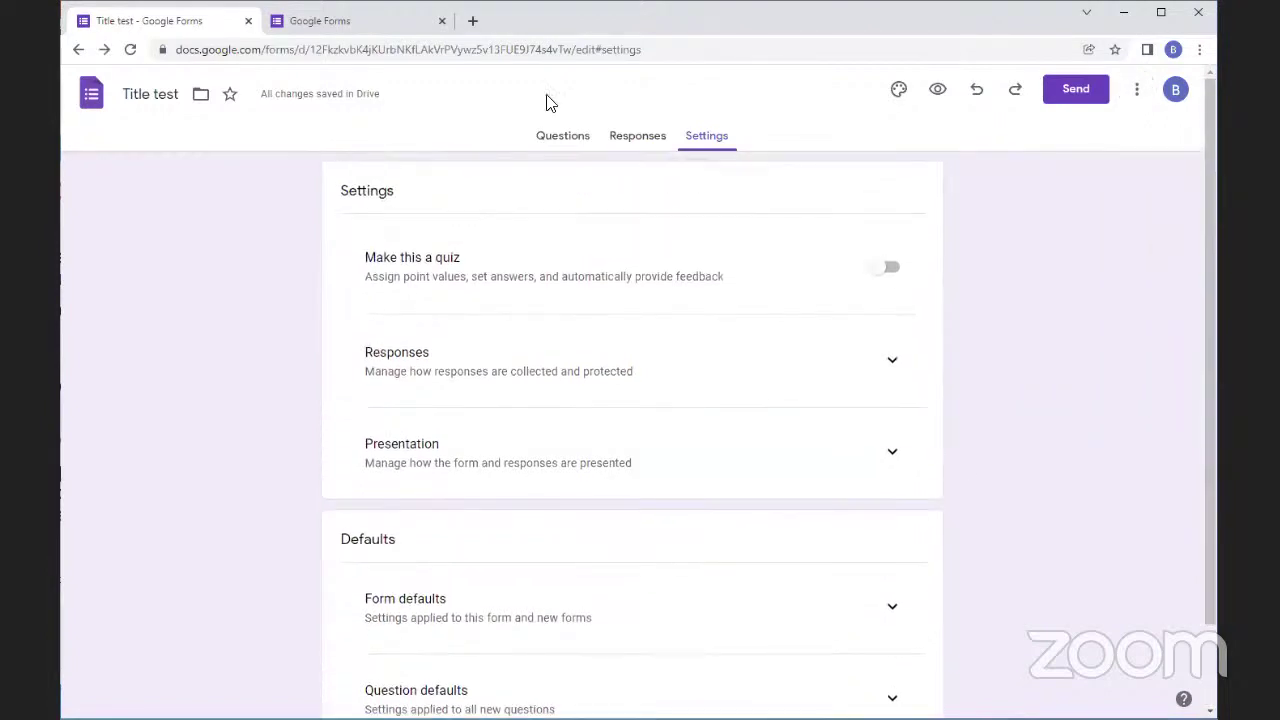
left_click(545, 146)
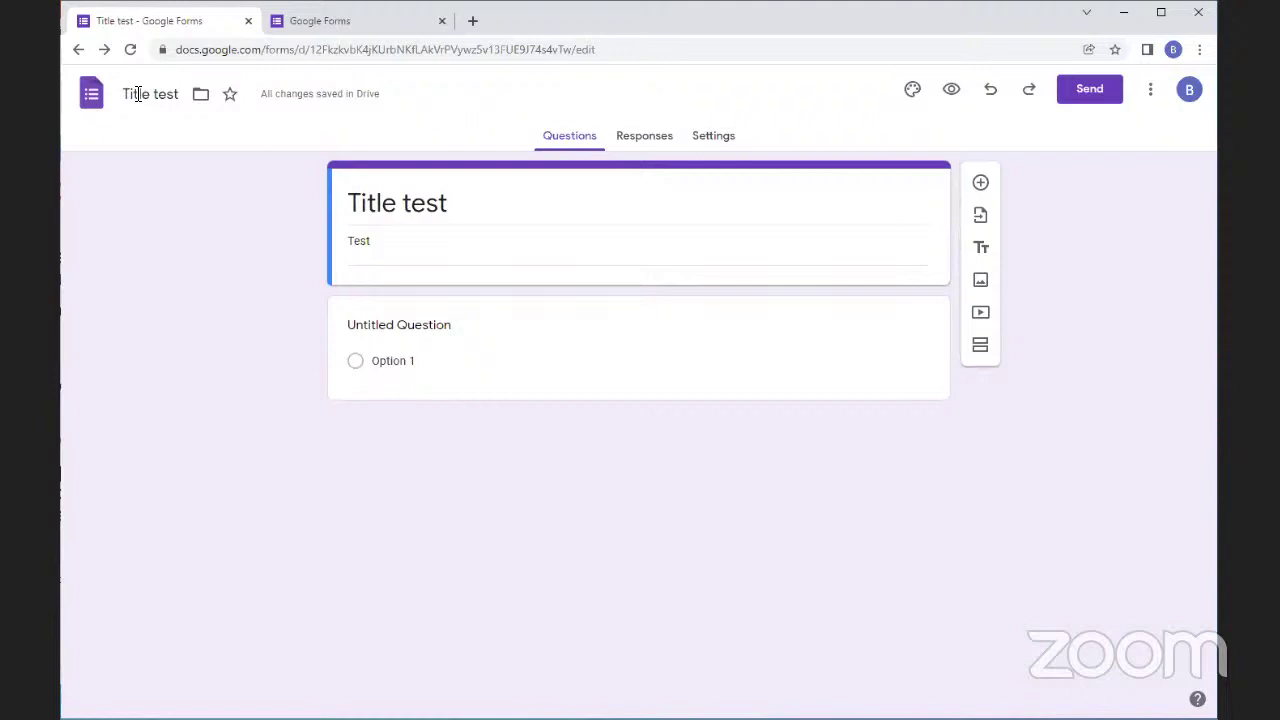
Rename the form document to 'Example Survey'
left_click(138, 94)
type("Exam")
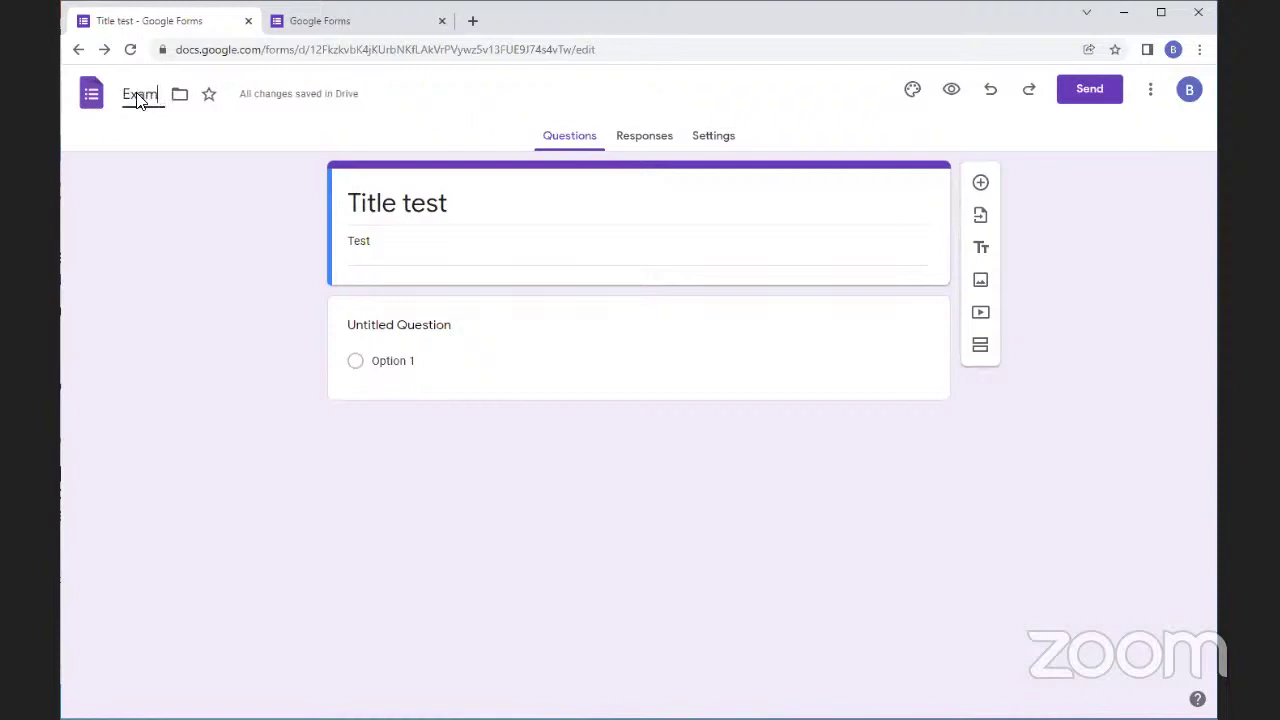
type("ple Survey")
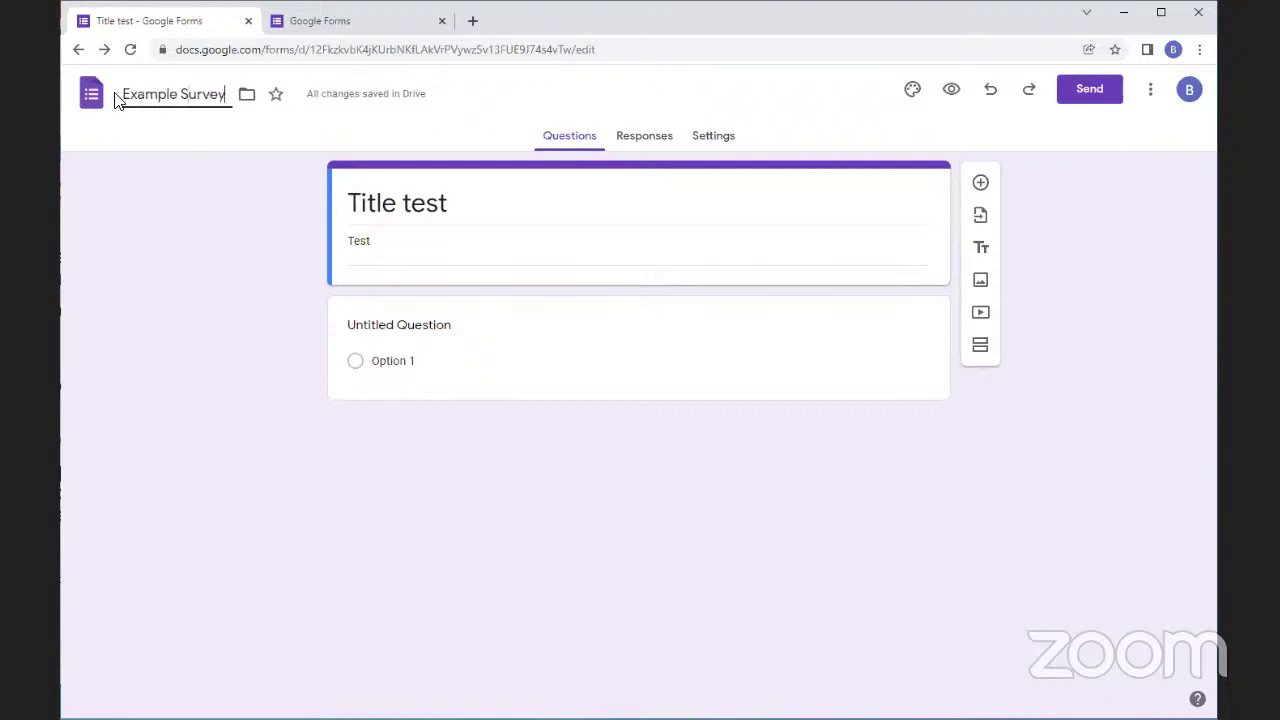
left_click(240, 345)
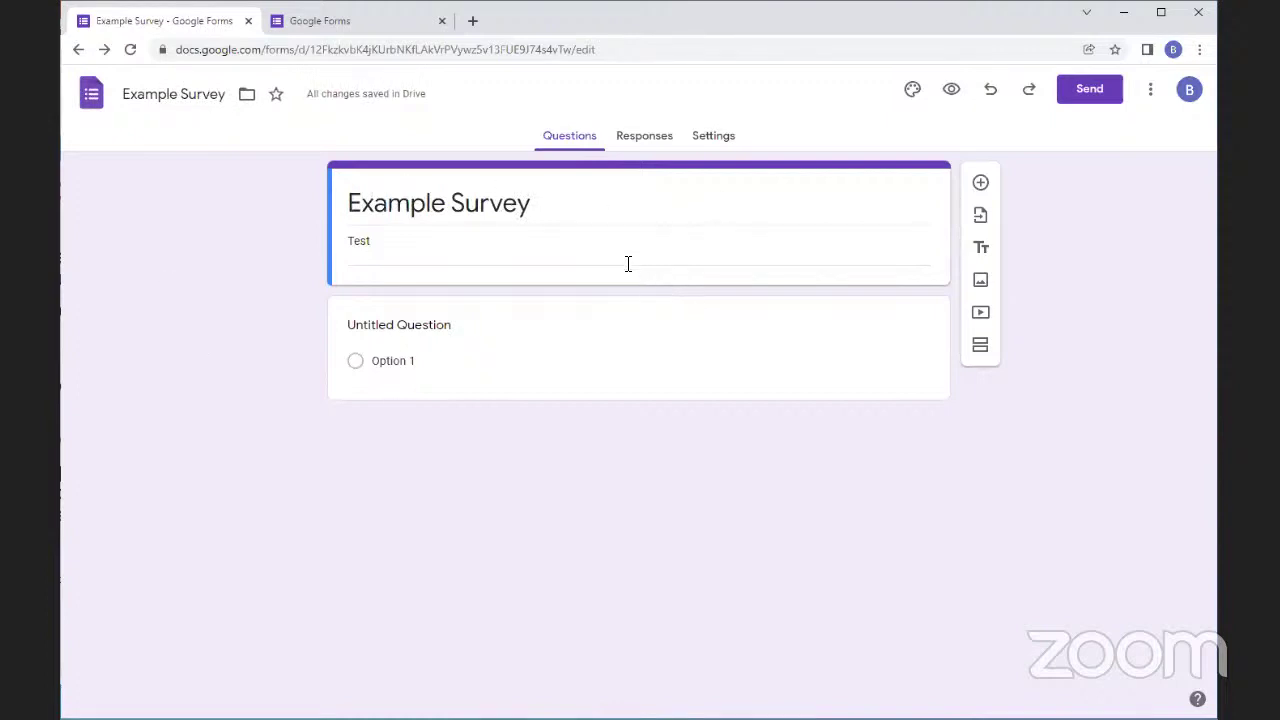
Change the heading to 'This is an Example Survey' and rewrite the description as 'This is a survey description'
left_click_drag(563, 209, 357, 180)
left_click(347, 205)
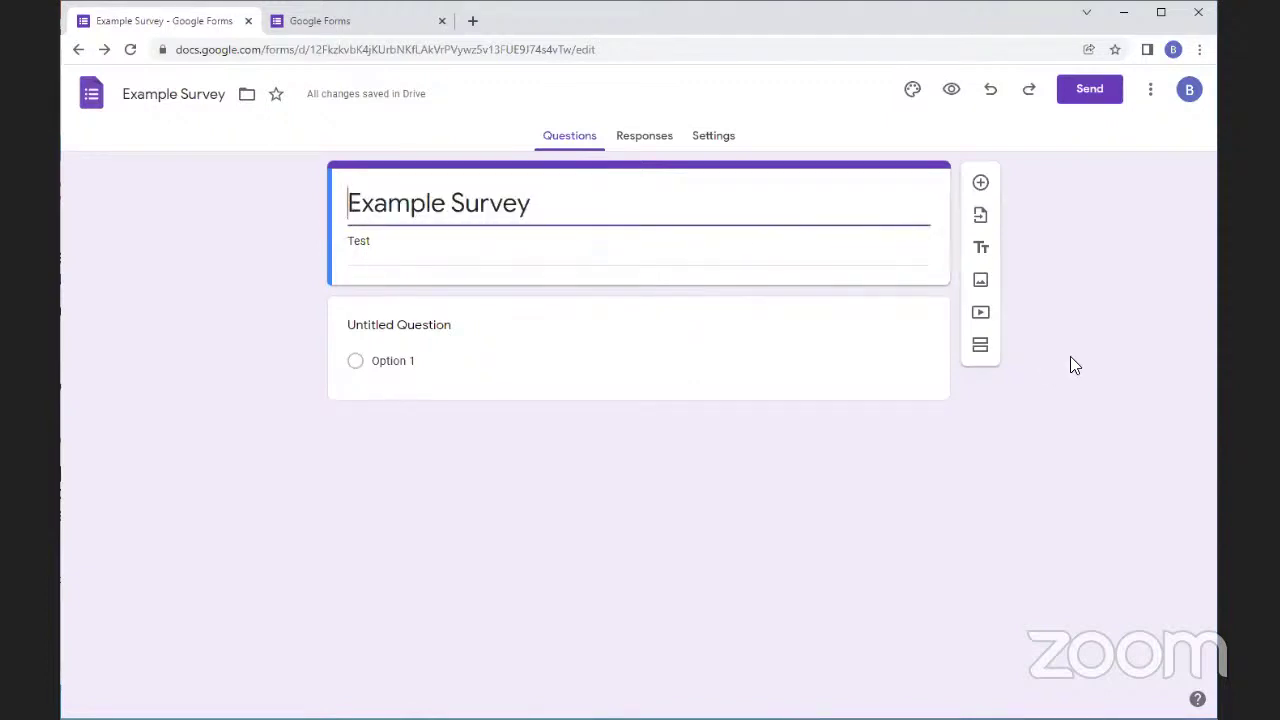
type("This is an")
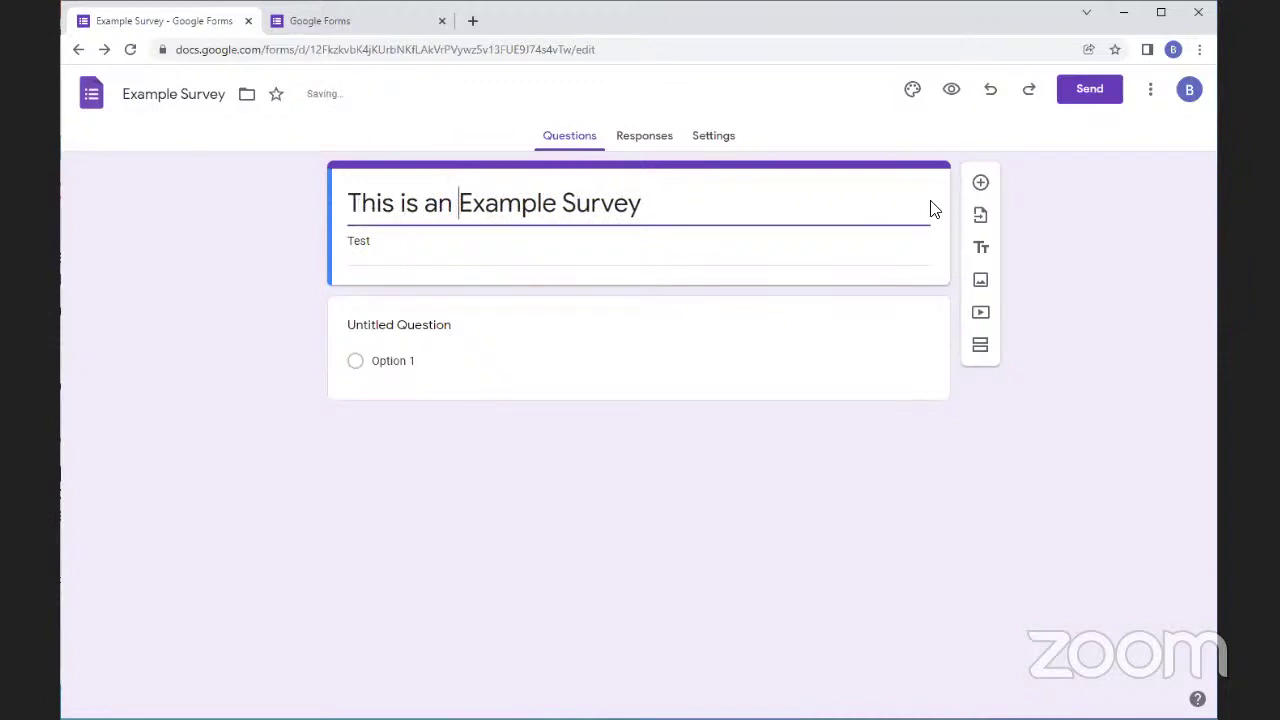
left_click(516, 478)
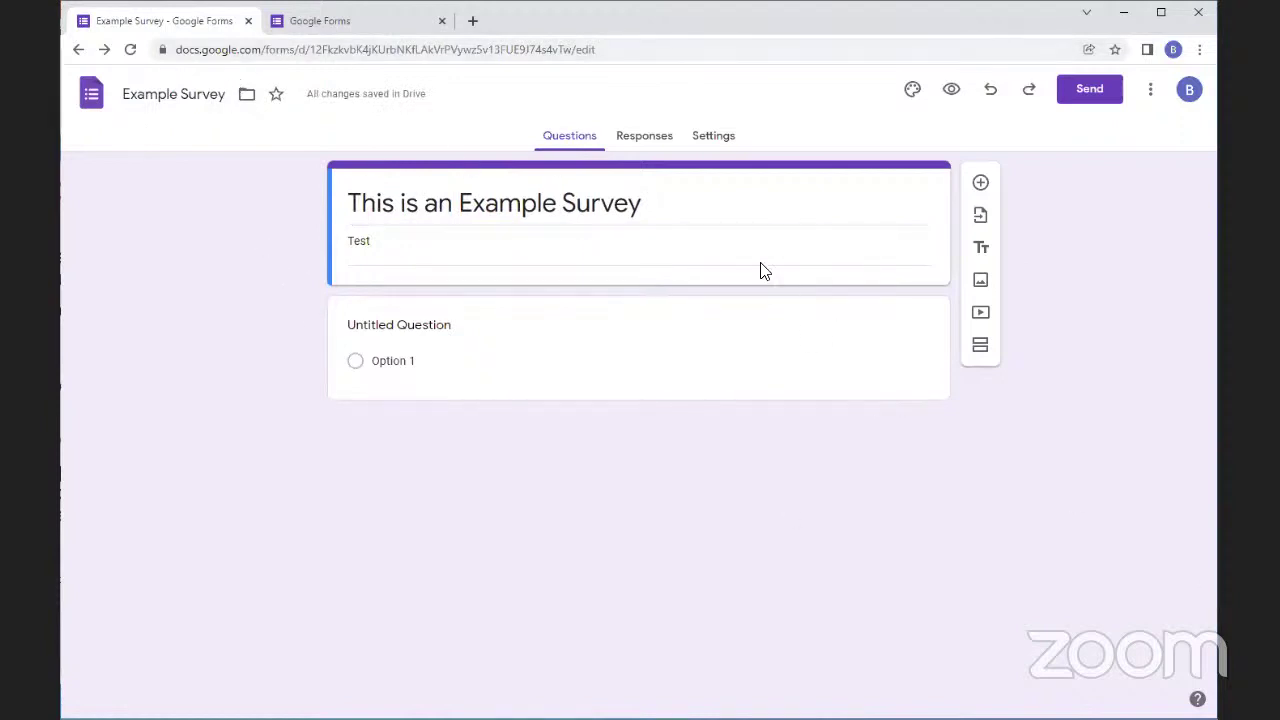
double_click(655, 248)
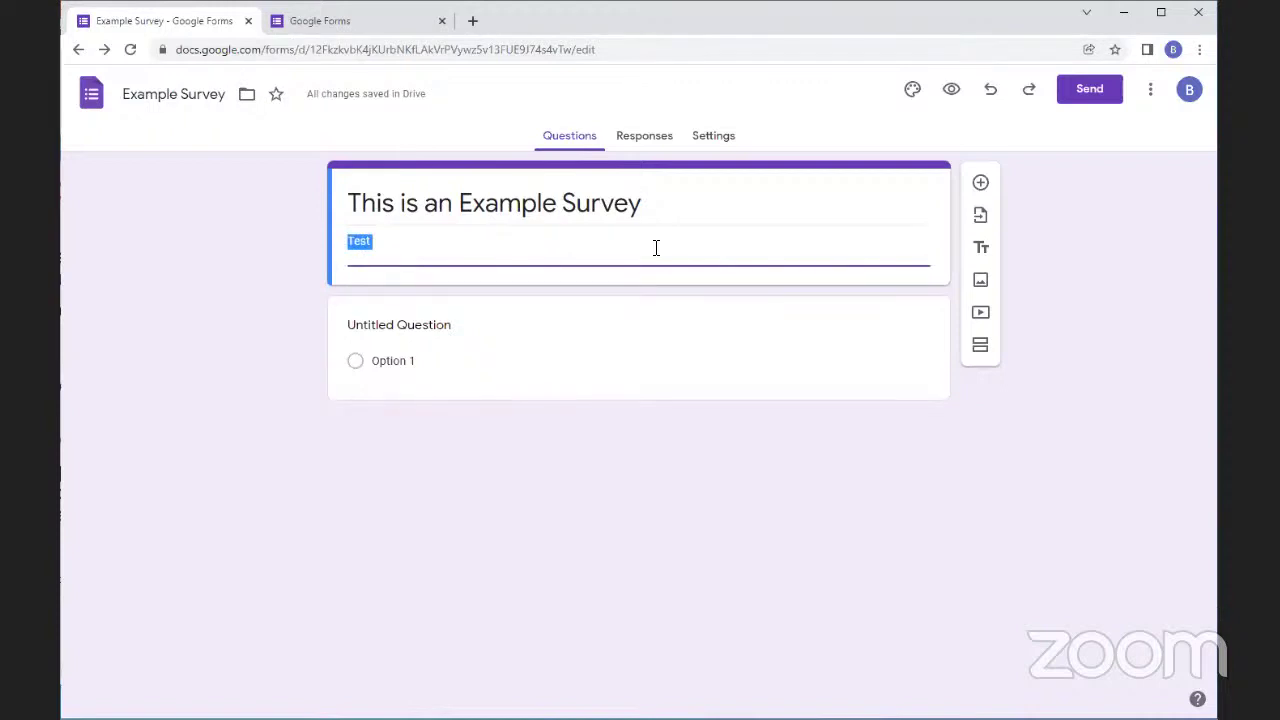
type("his is")
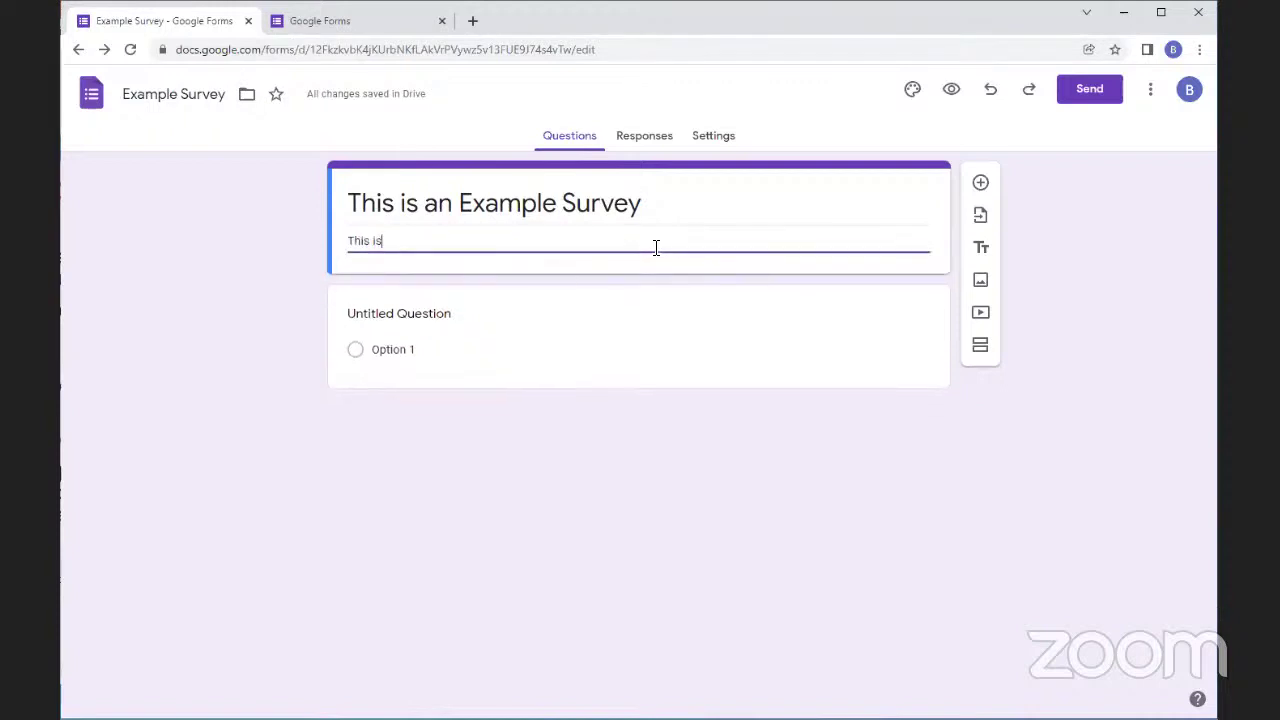
type(" a su")
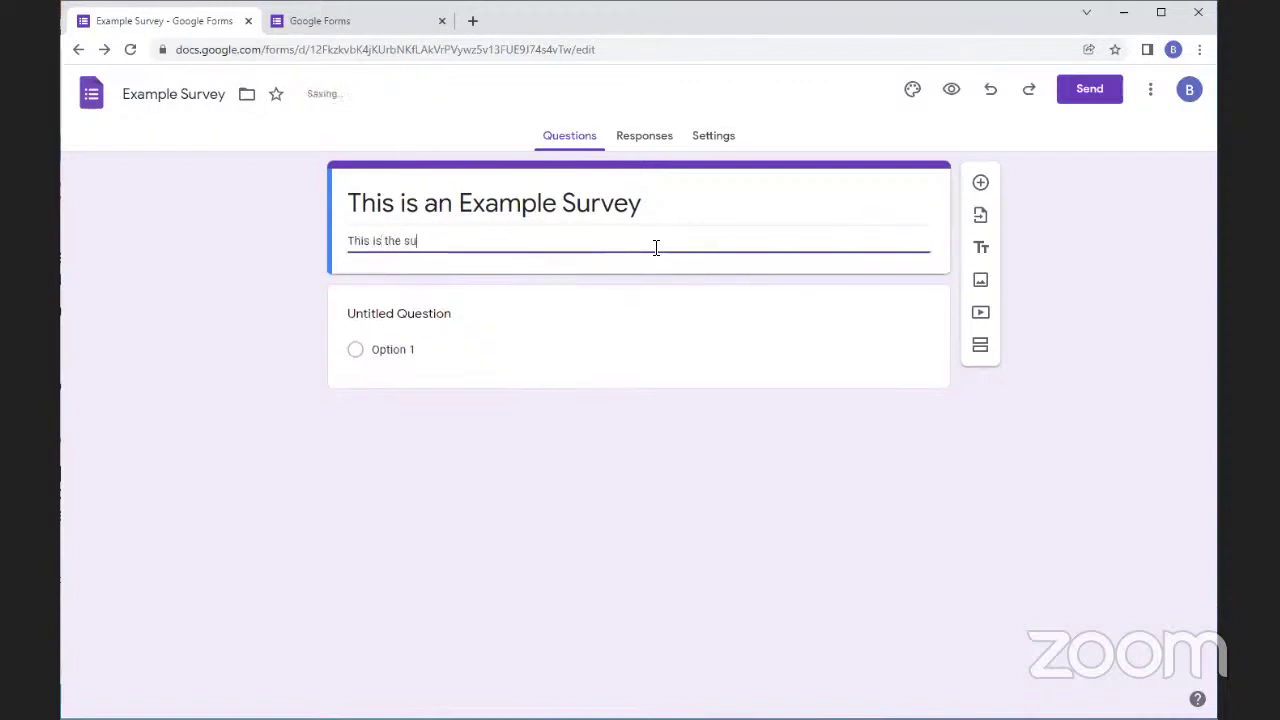
type("rvey description")
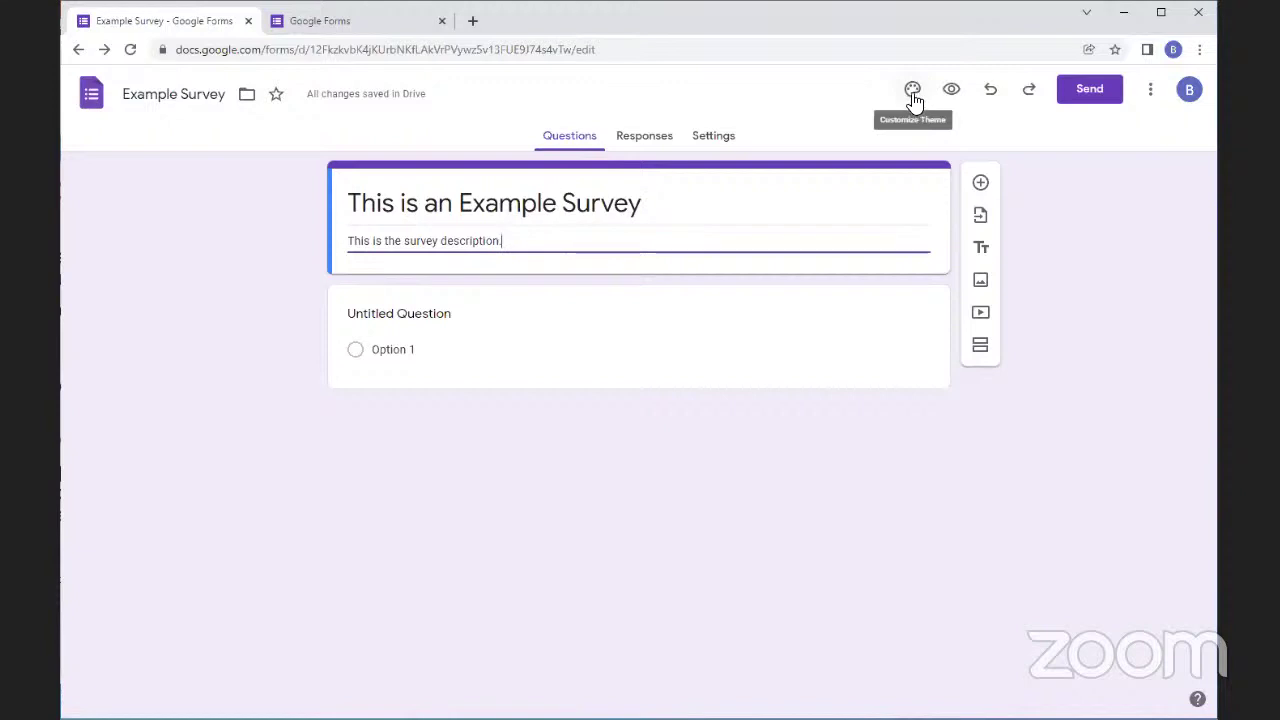
Try the blue, teal, orange, deep orange and blue gray theme colours, ending on red
left_click(913, 94)
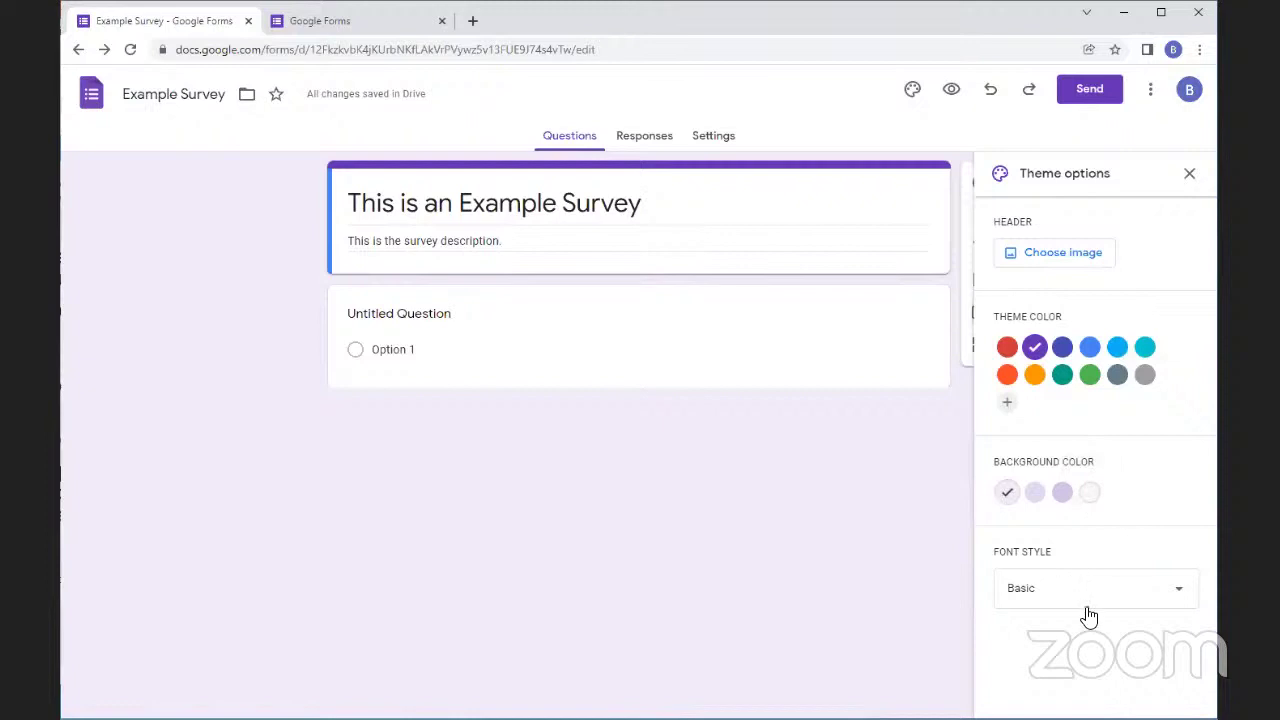
left_click(1090, 347)
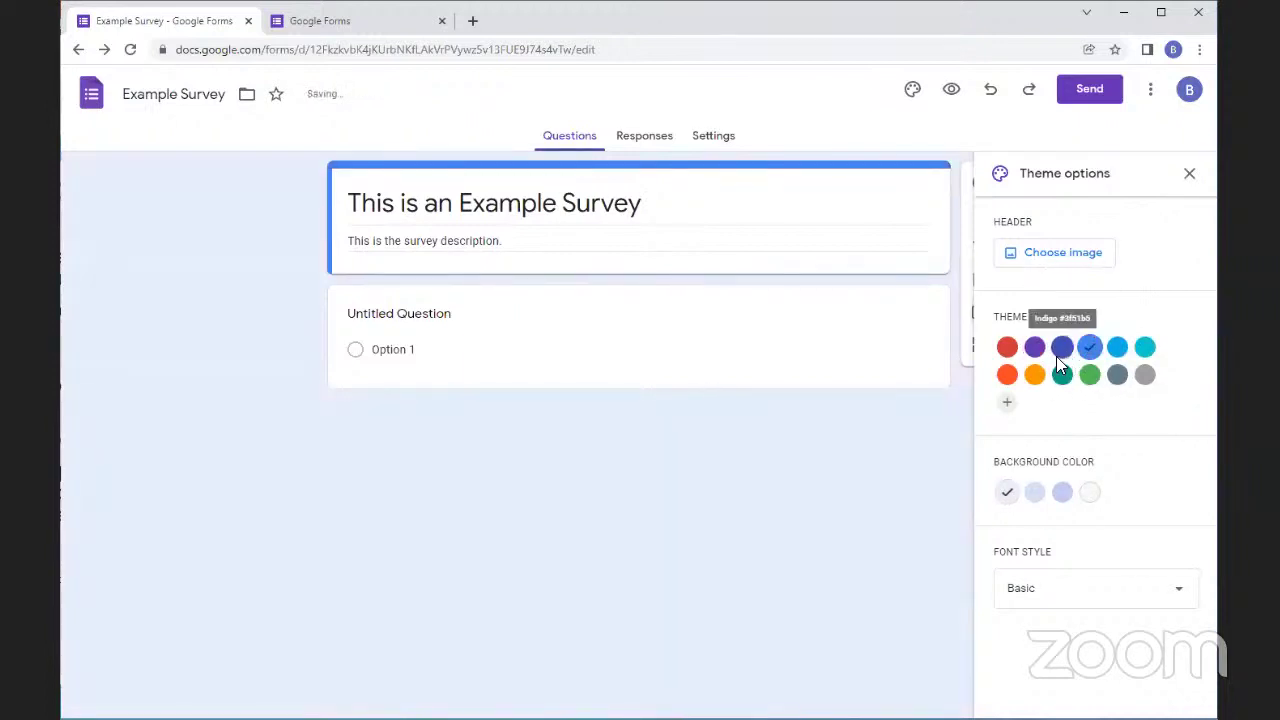
left_click(1062, 374)
left_click(1037, 377)
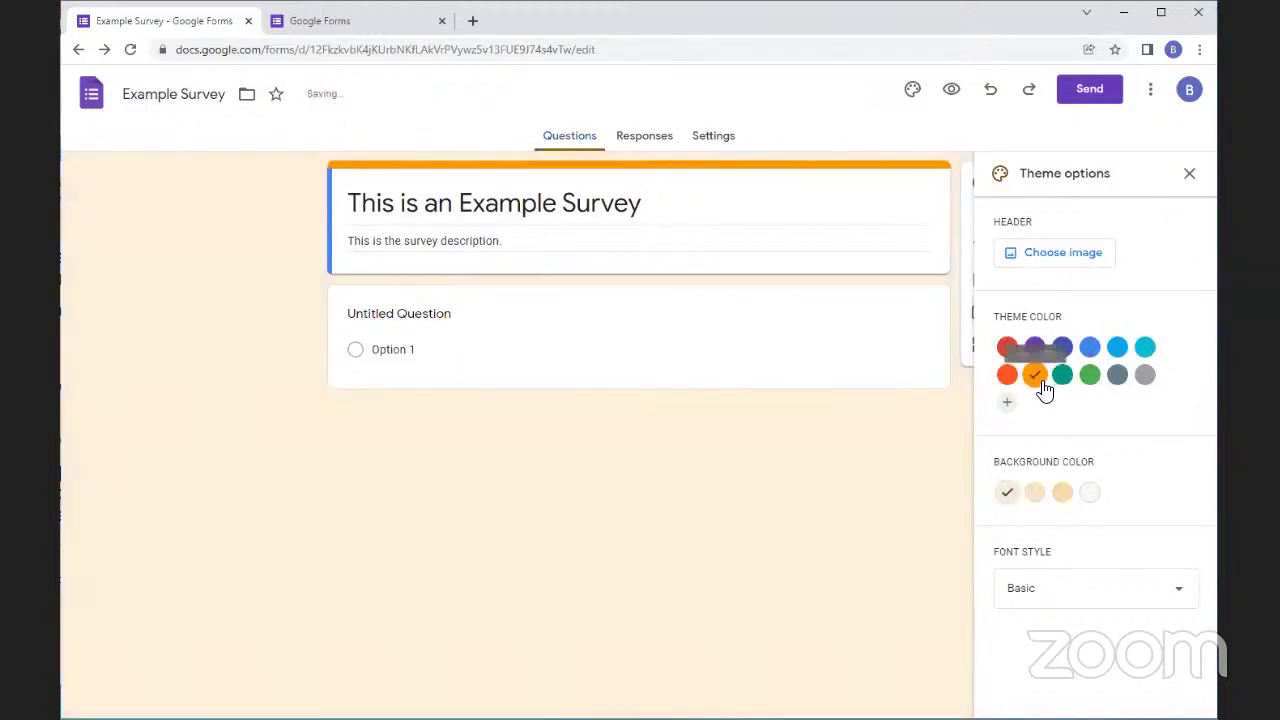
left_click(1007, 376)
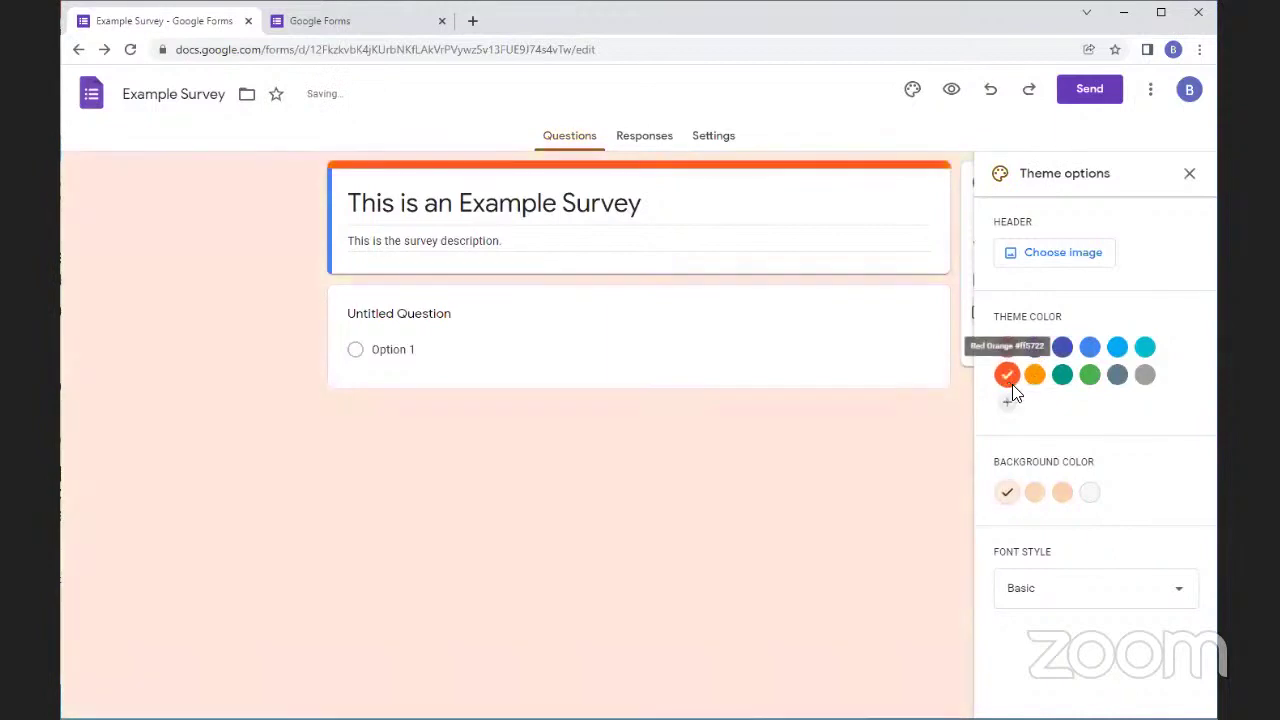
left_click(1117, 378)
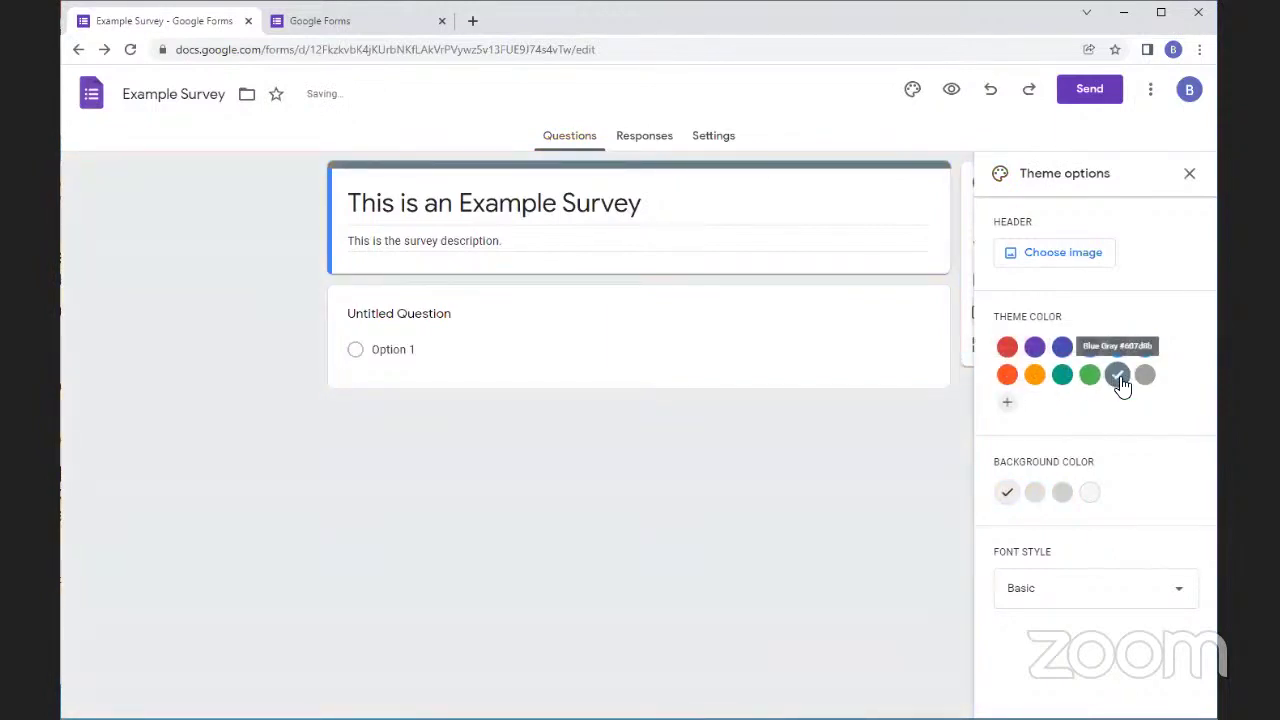
left_click(1007, 346)
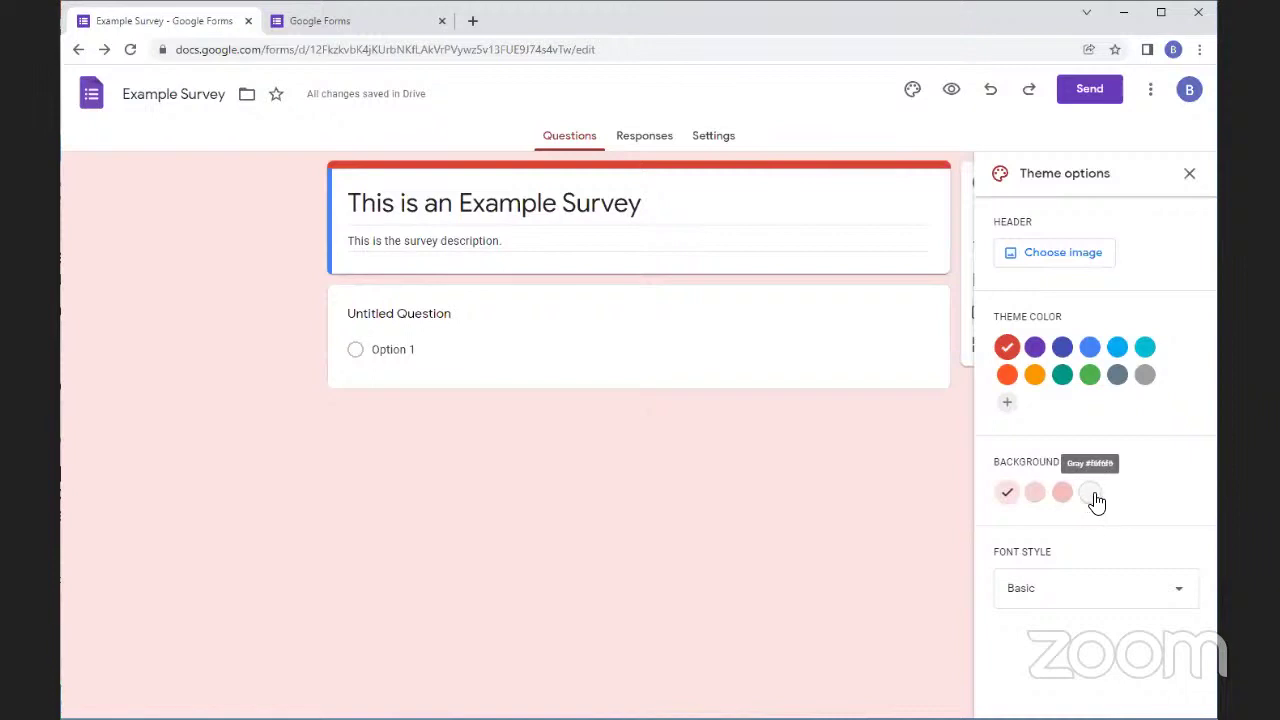
Set the theme colour to teal with the darkest teal background shade
left_click(1092, 493)
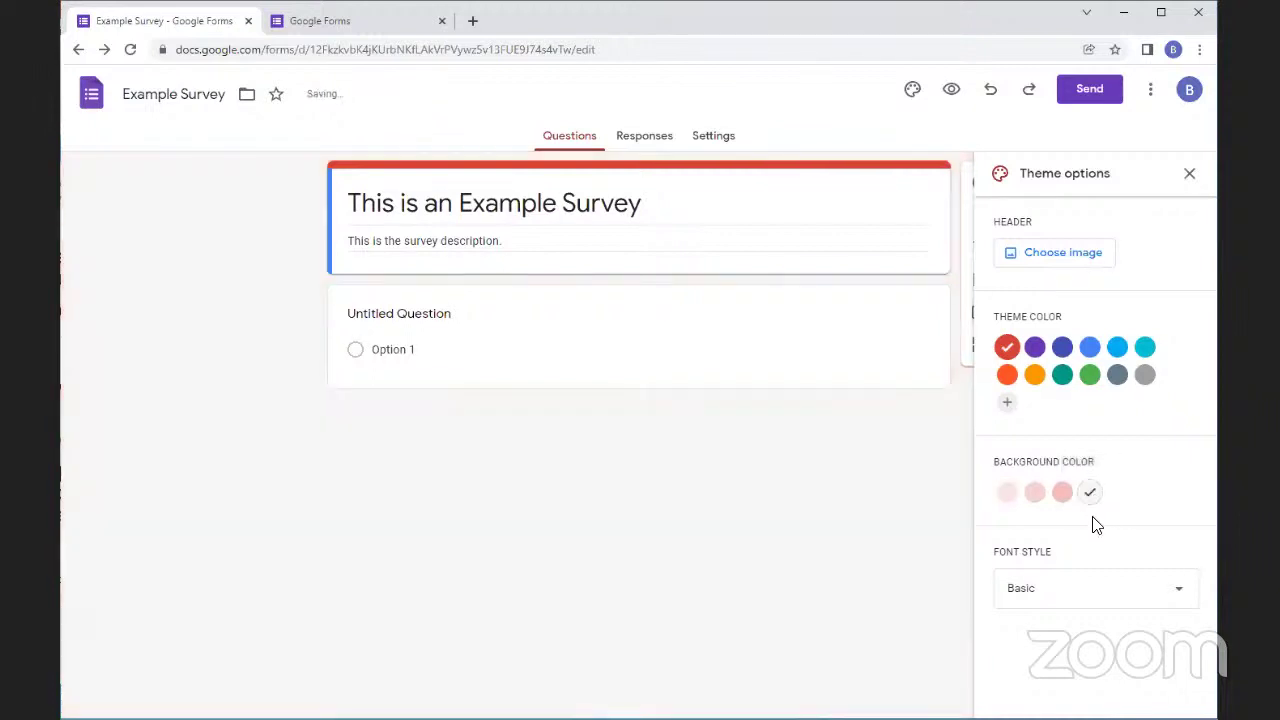
left_click(1062, 495)
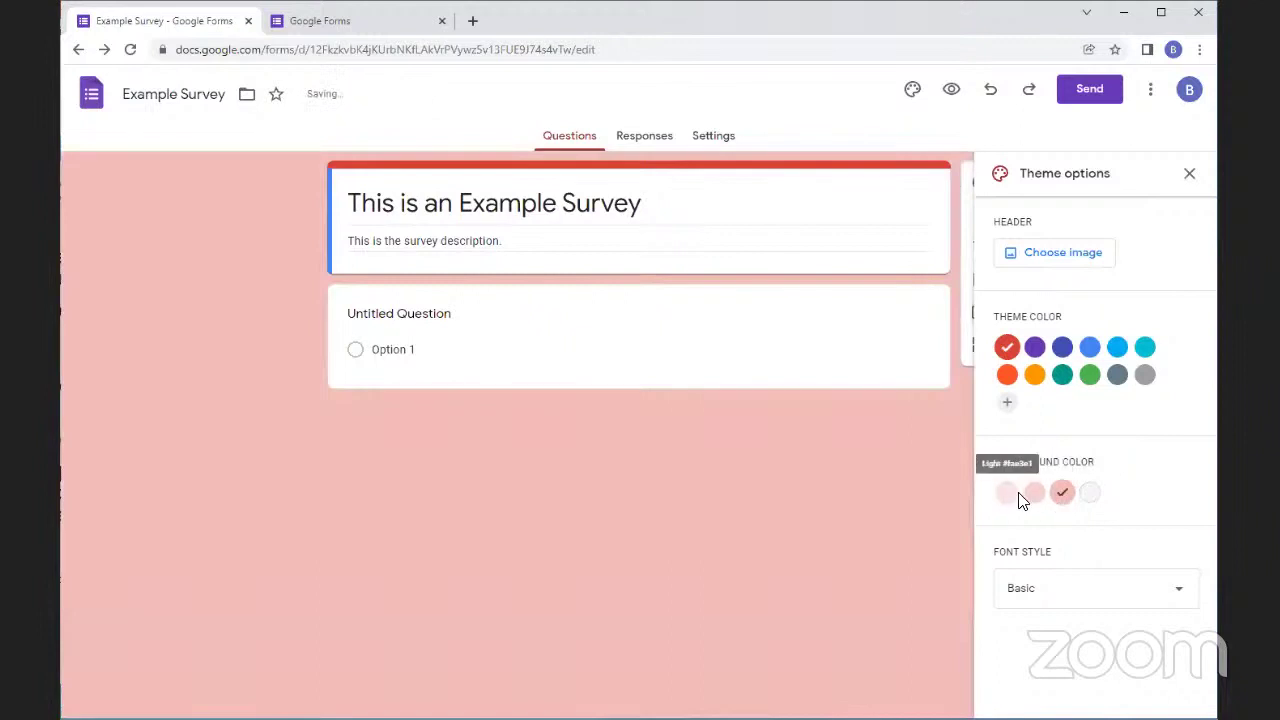
left_click(1019, 506)
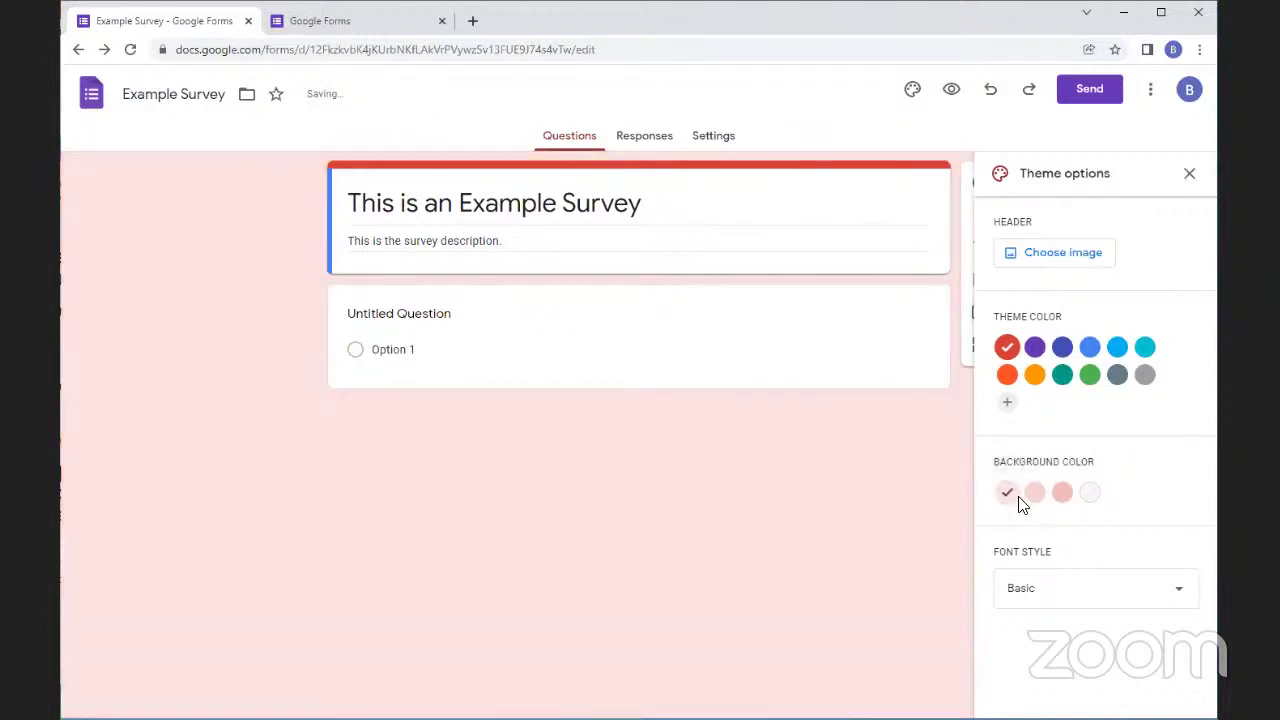
left_click(1062, 495)
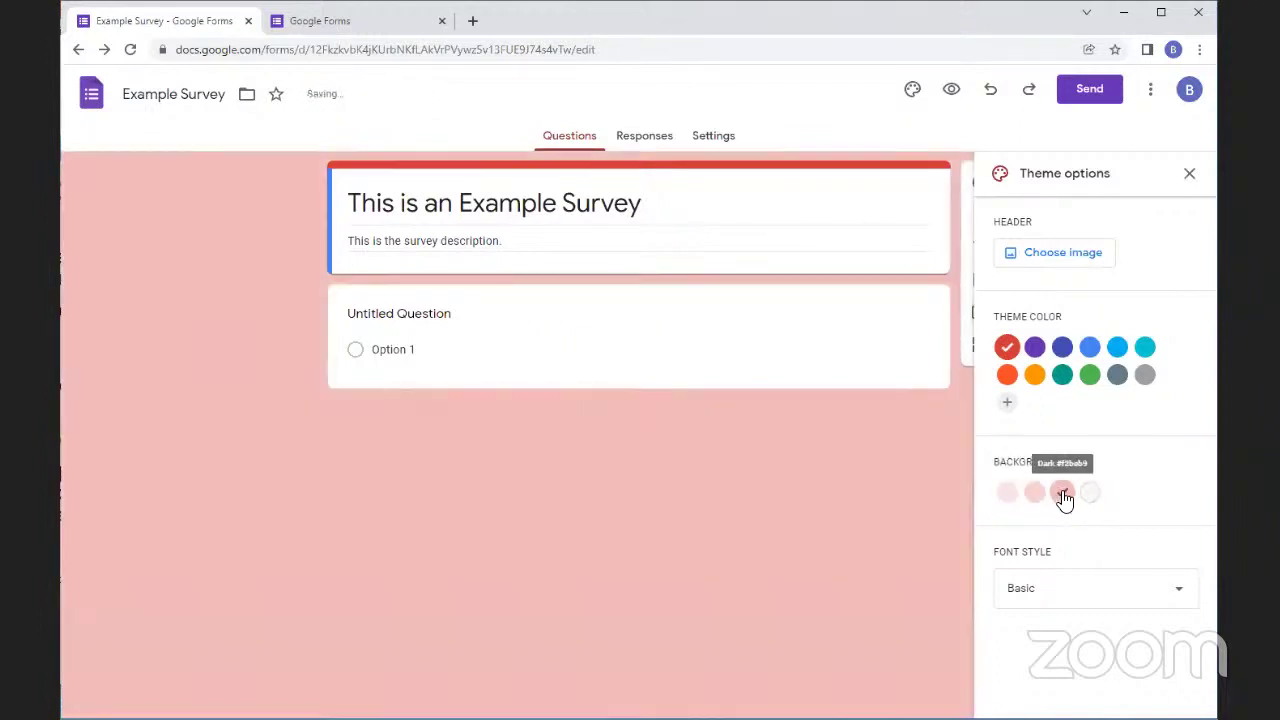
left_click(1062, 376)
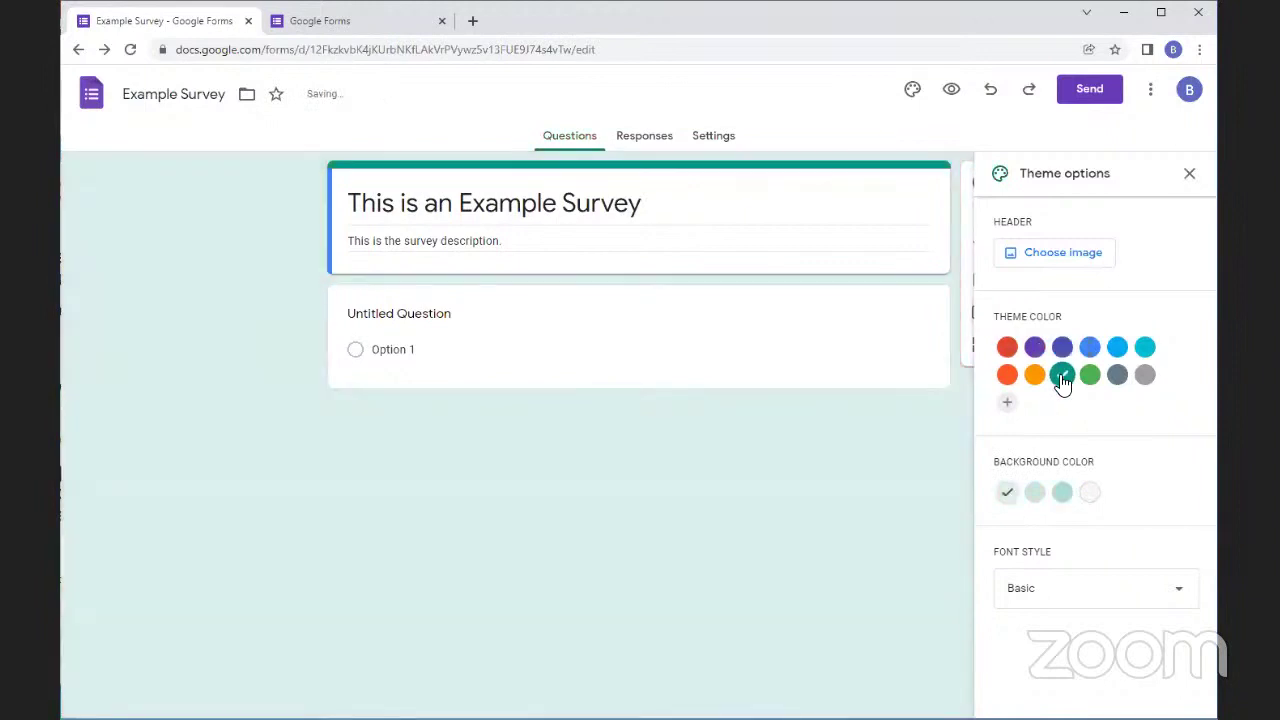
left_click(1038, 496)
left_click(1062, 497)
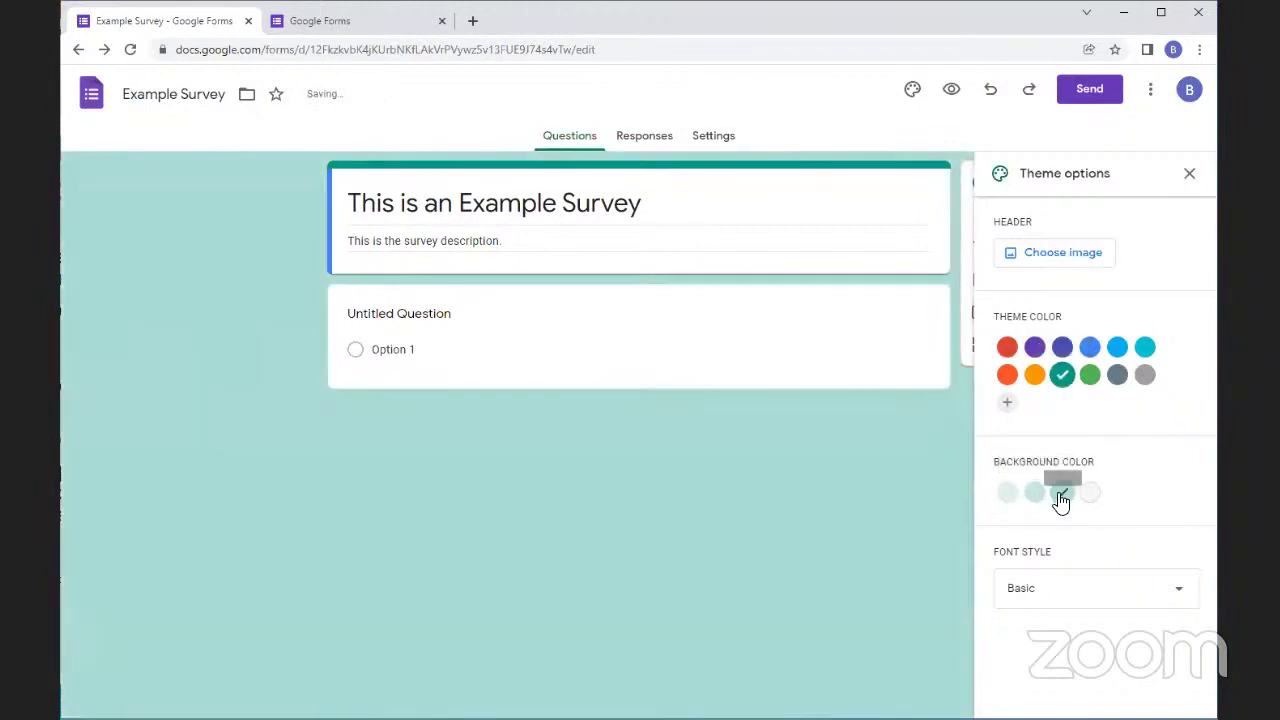
Insert the red paint-splash image from the Work and School themes as the header
left_click(1045, 263)
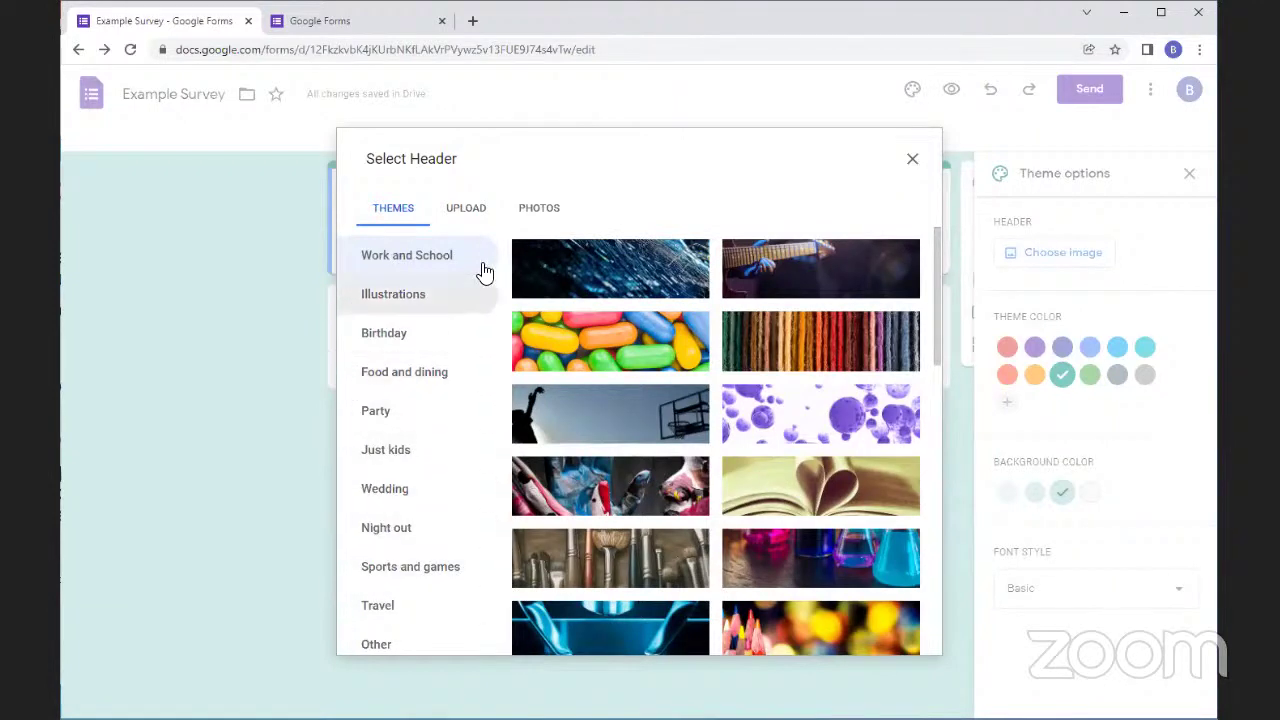
left_click(468, 214)
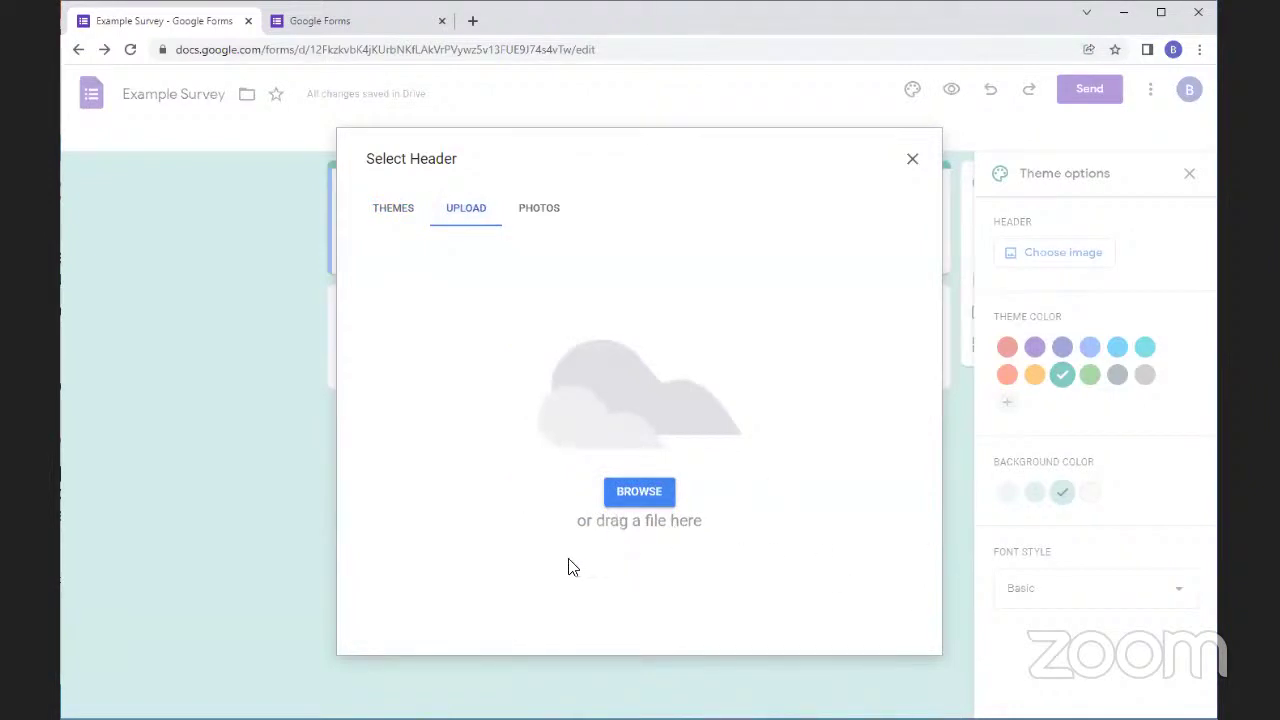
left_click(390, 218)
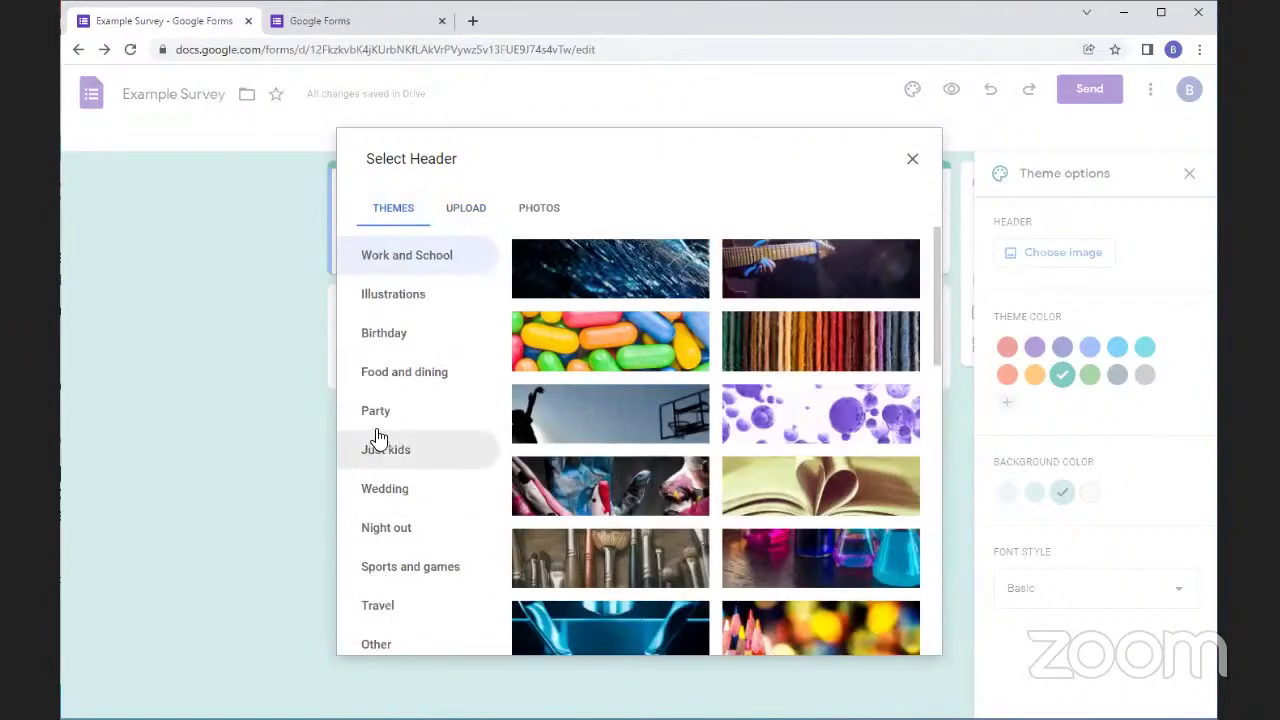
scroll(750, 500, "down", 4)
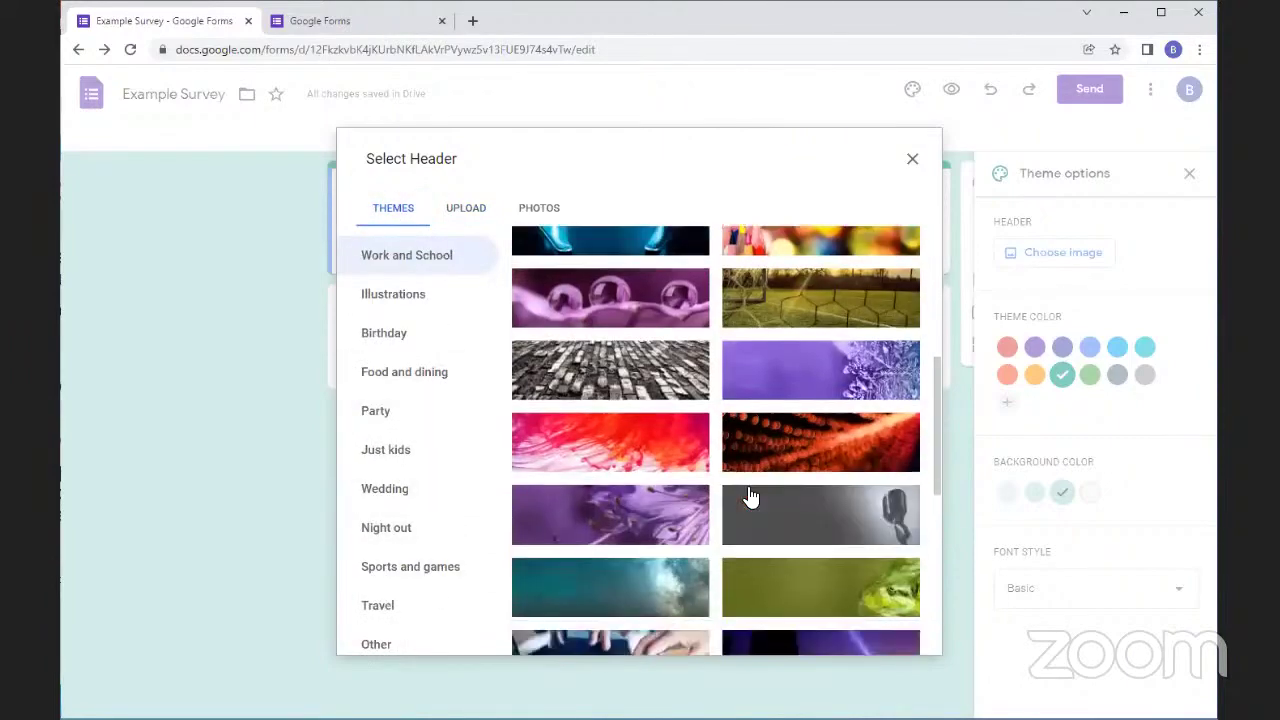
scroll(750, 497, "up", 3)
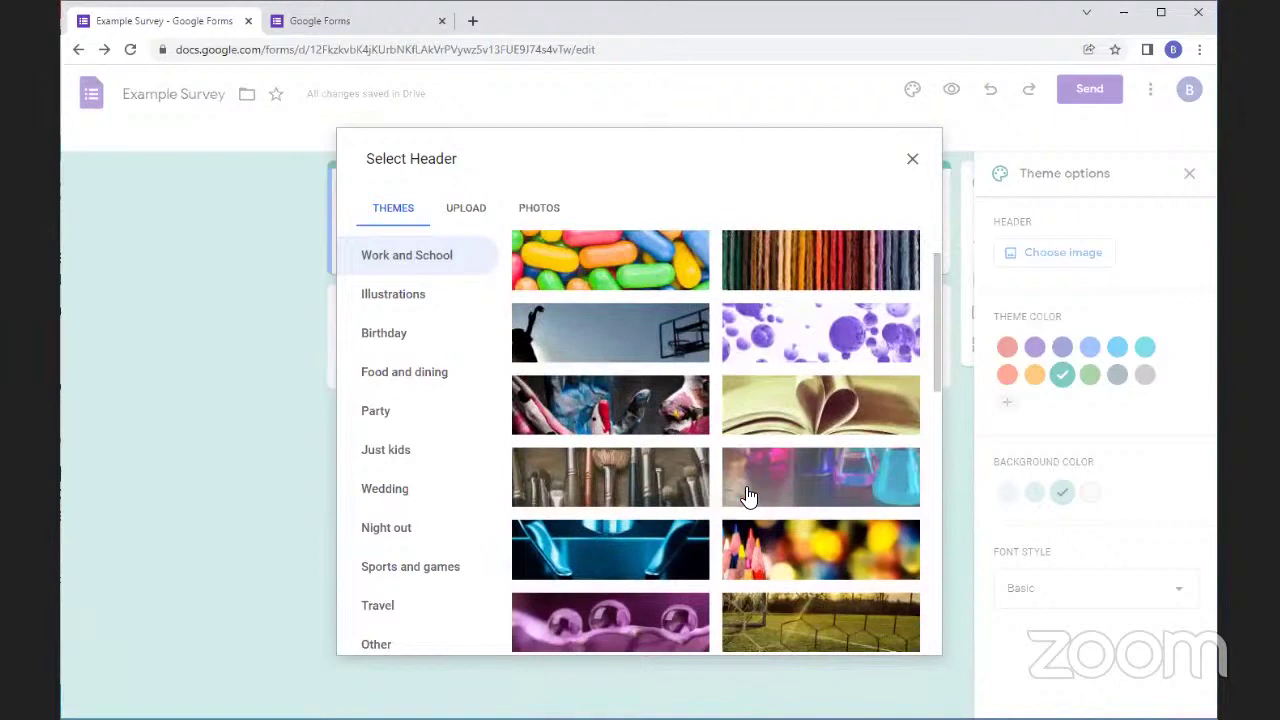
scroll(749, 497, "down", 3)
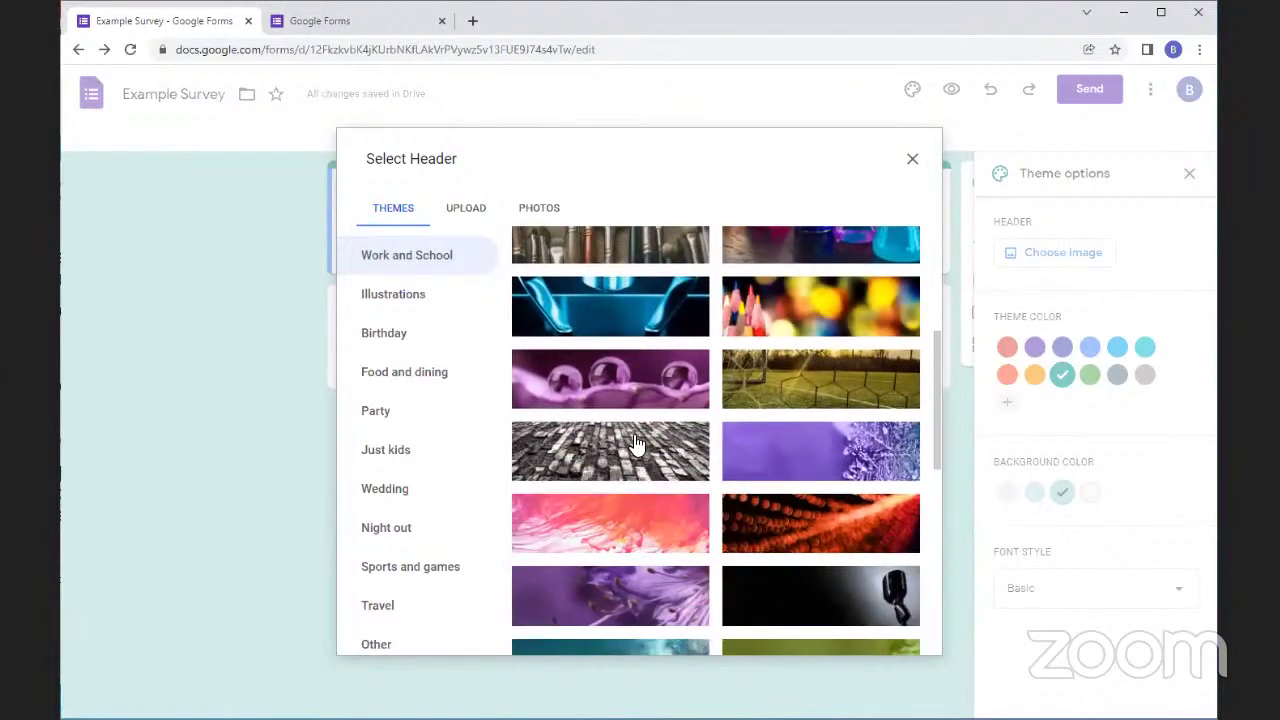
left_click(652, 528)
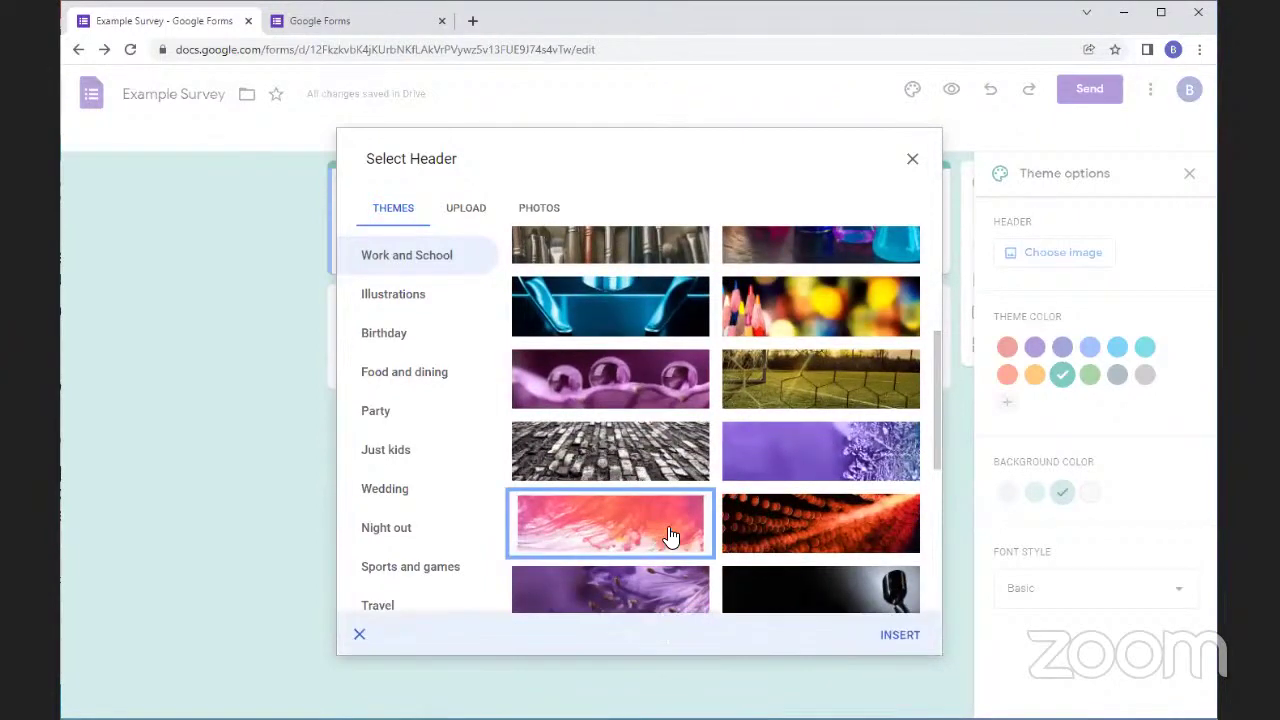
left_click(899, 635)
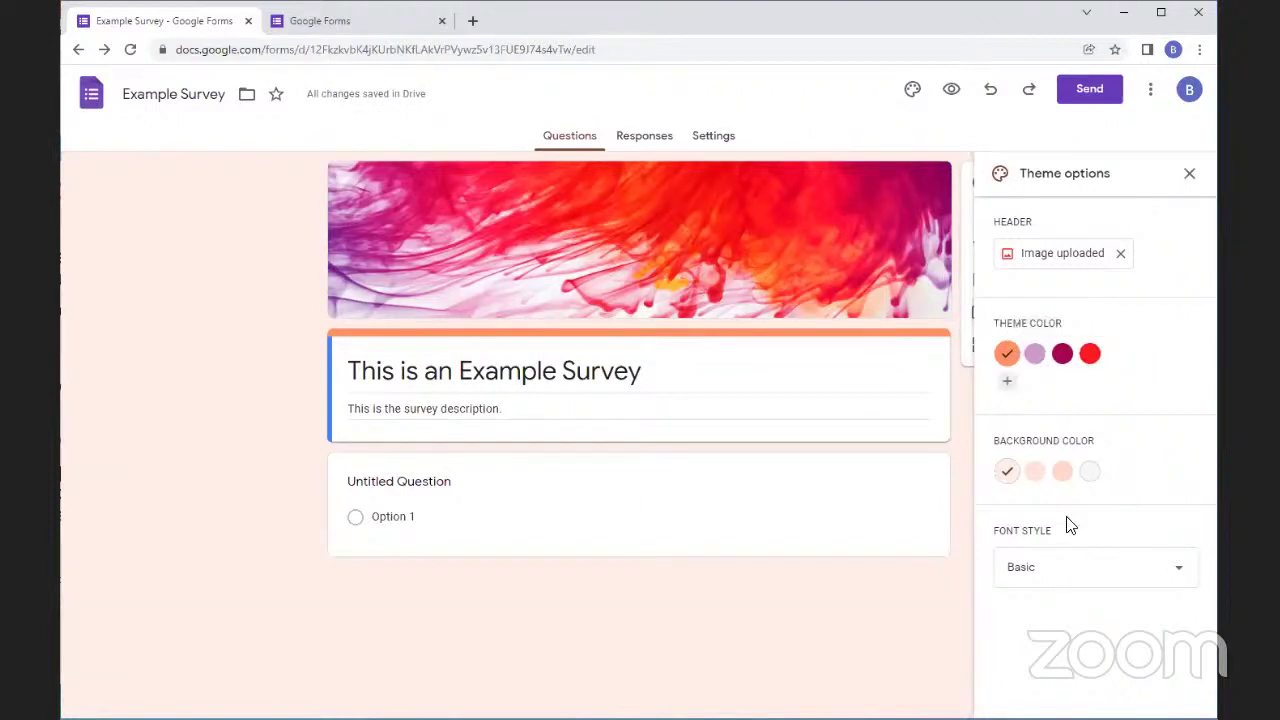
Apply a dark magenta theme, deeper pink background, and the Formal font style after trying Decorative and Playful
left_click(1062, 355)
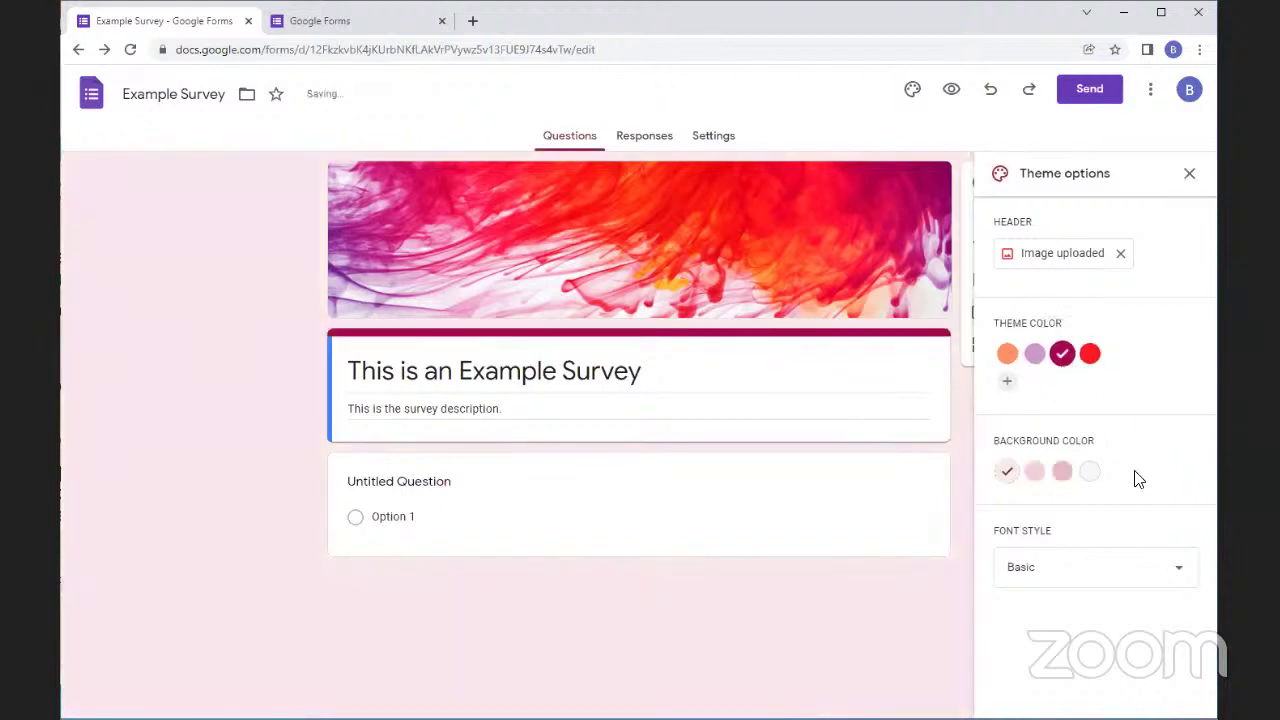
left_click(1064, 474)
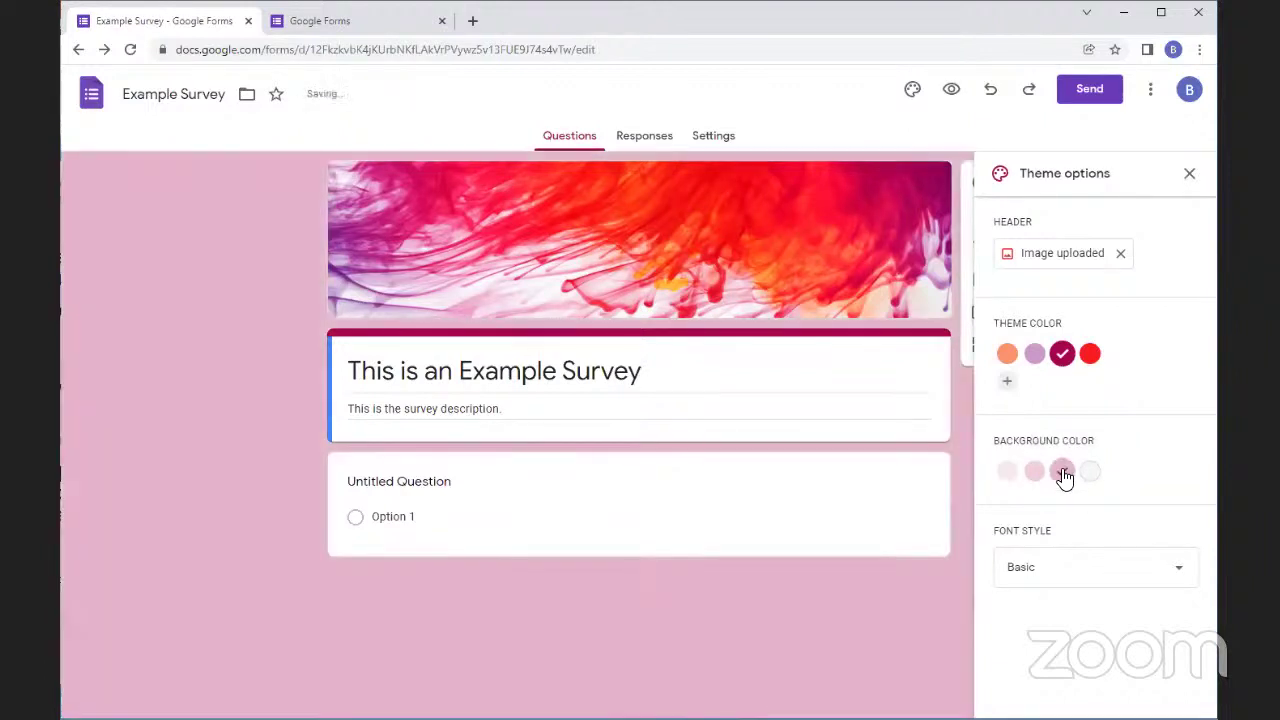
left_click(1075, 572)
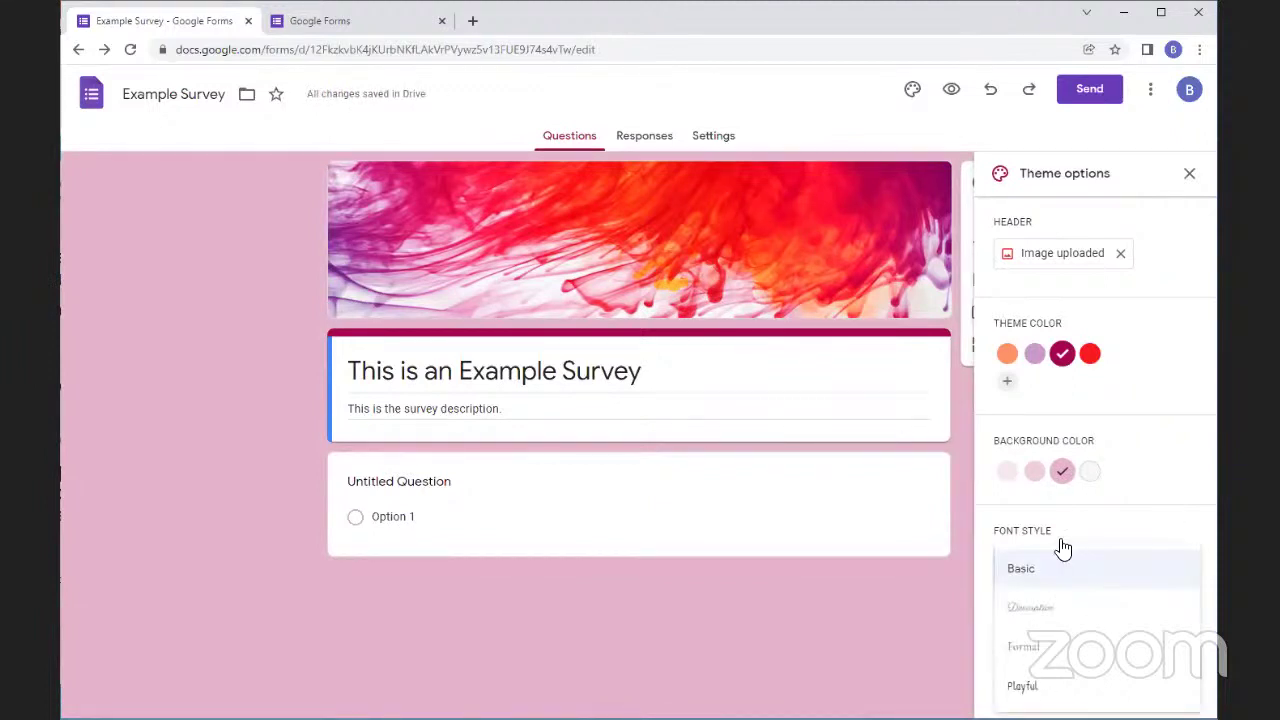
left_click(1048, 621)
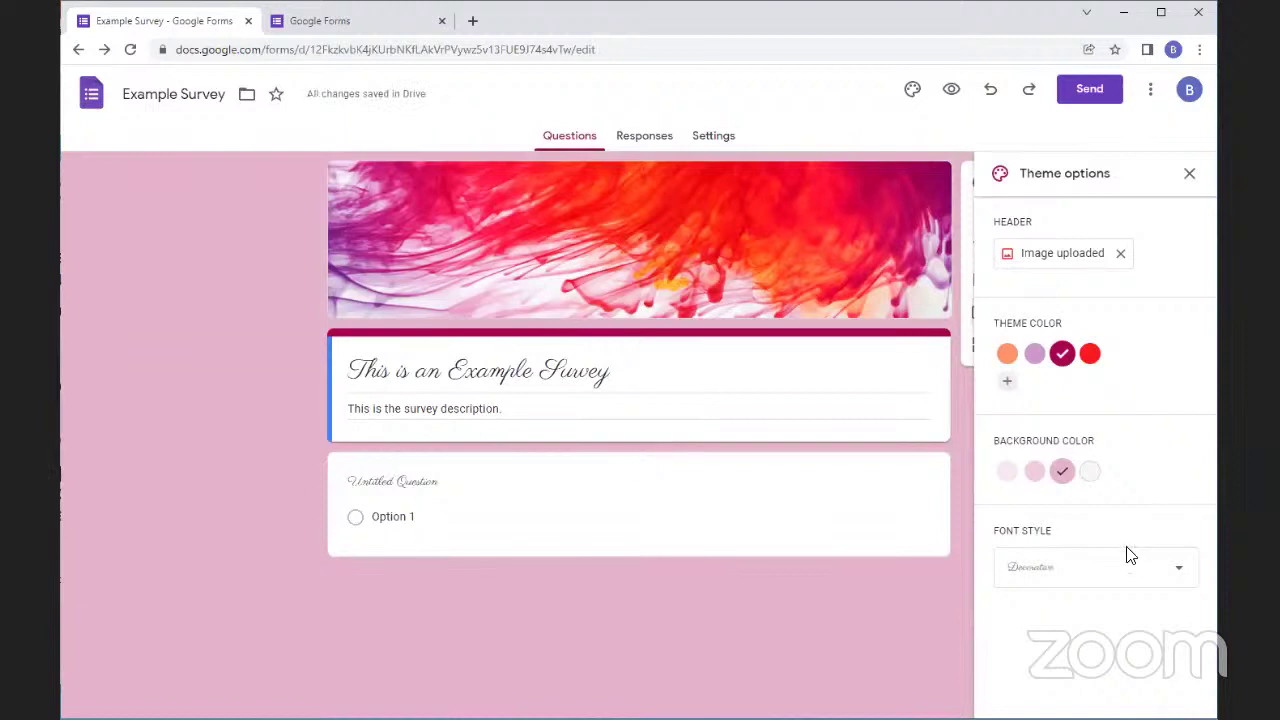
left_click(1094, 566)
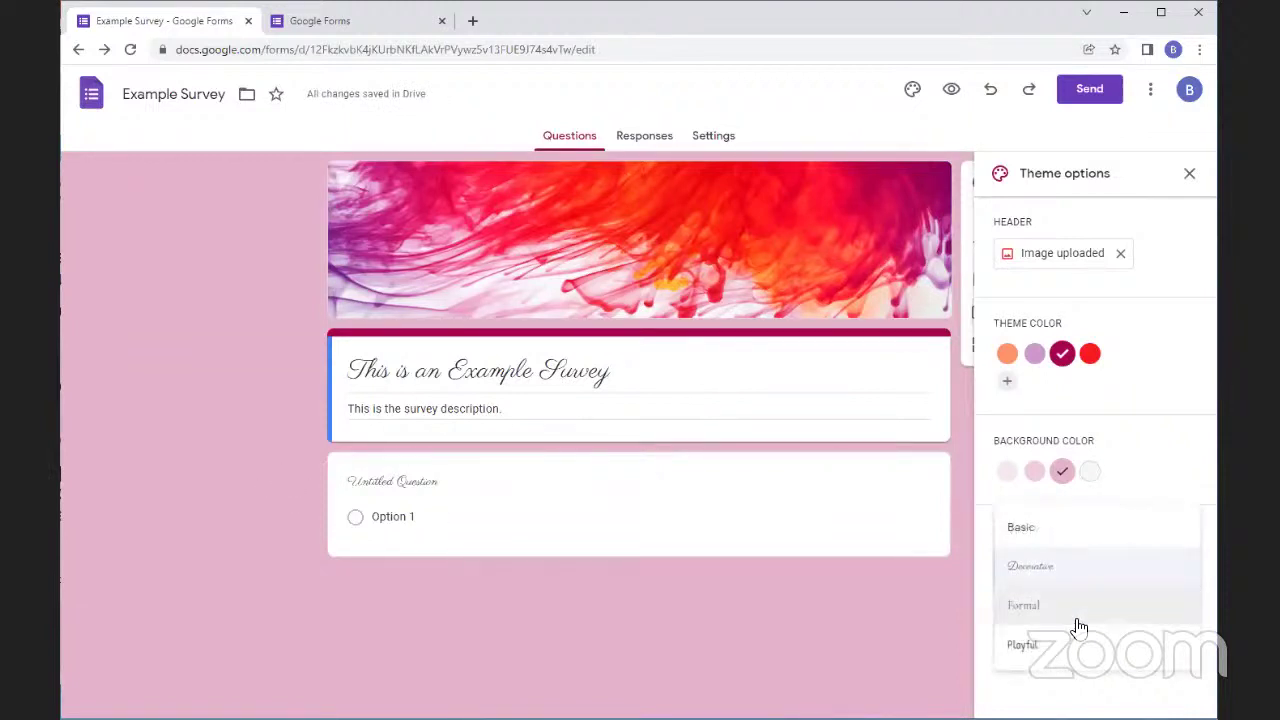
left_click(1052, 612)
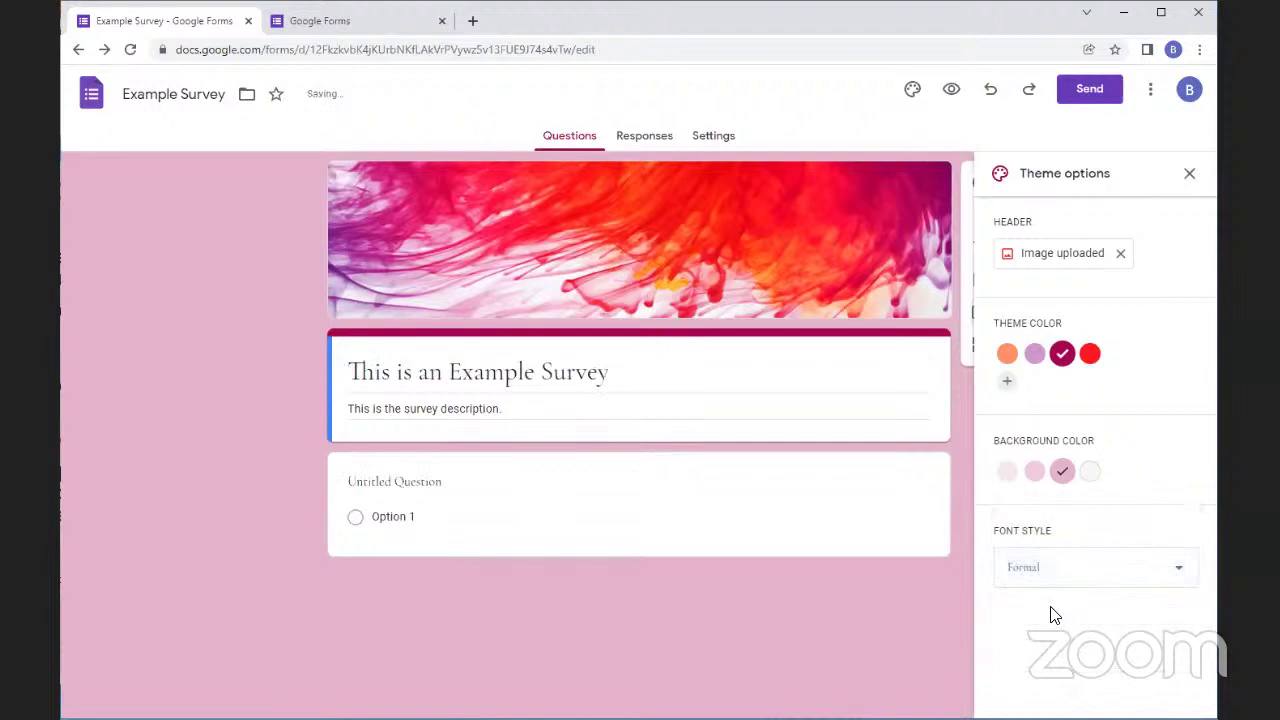
left_click(1168, 572)
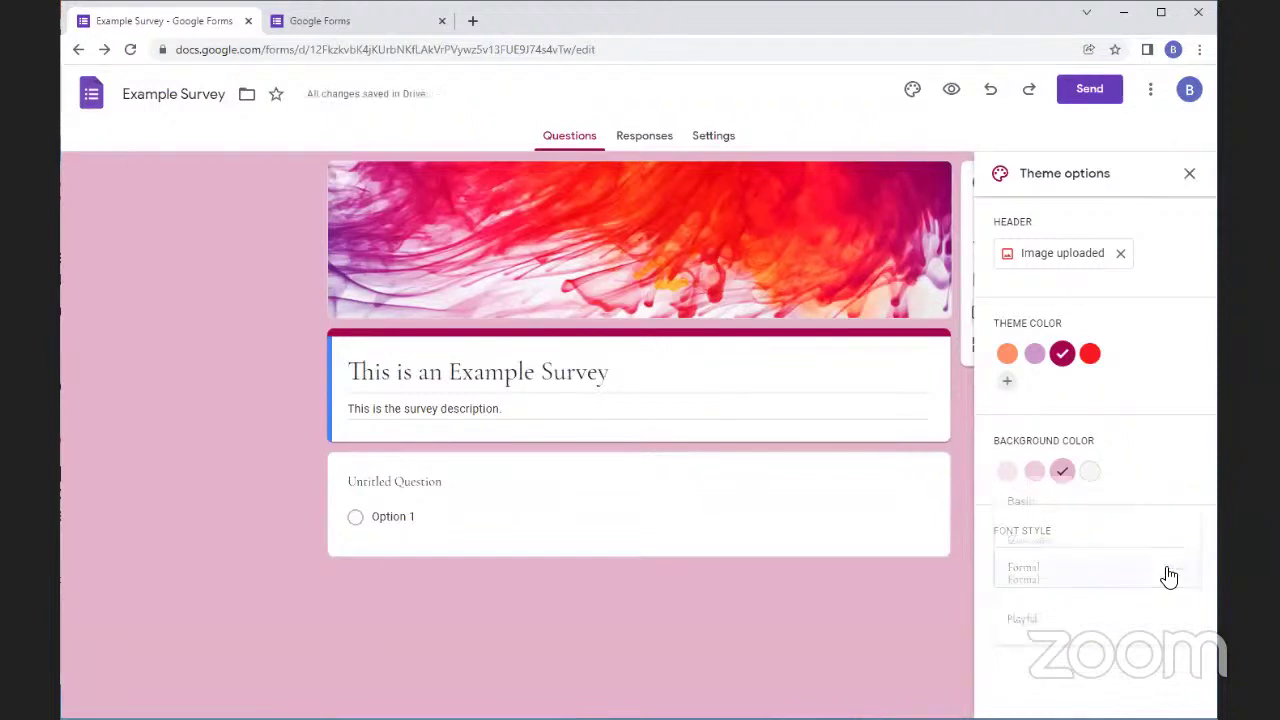
left_click(1031, 630)
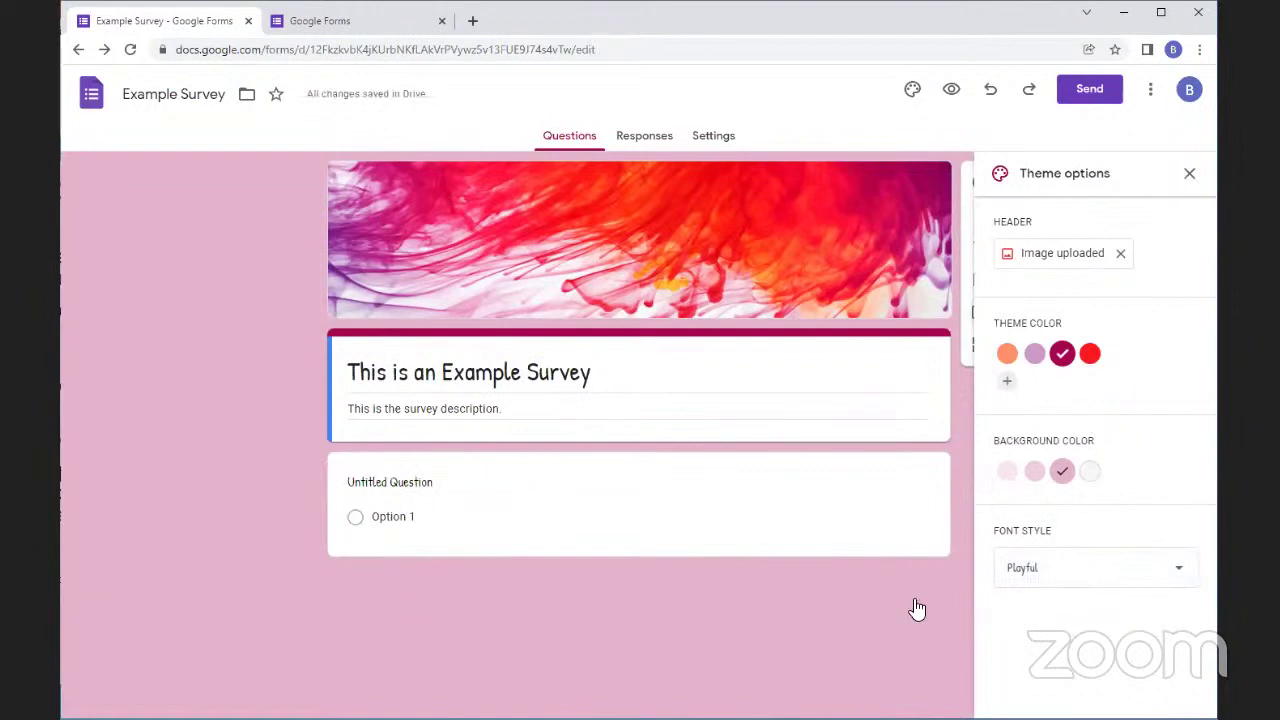
left_click(1155, 580)
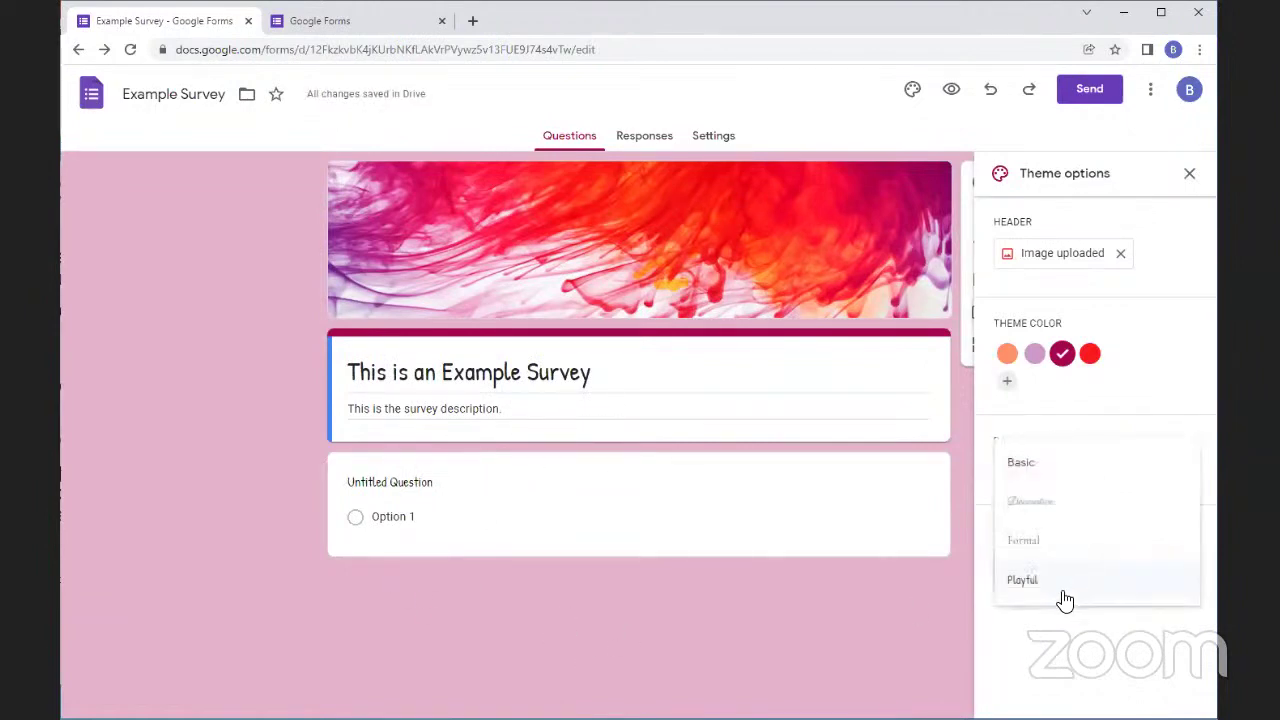
left_click(1033, 556)
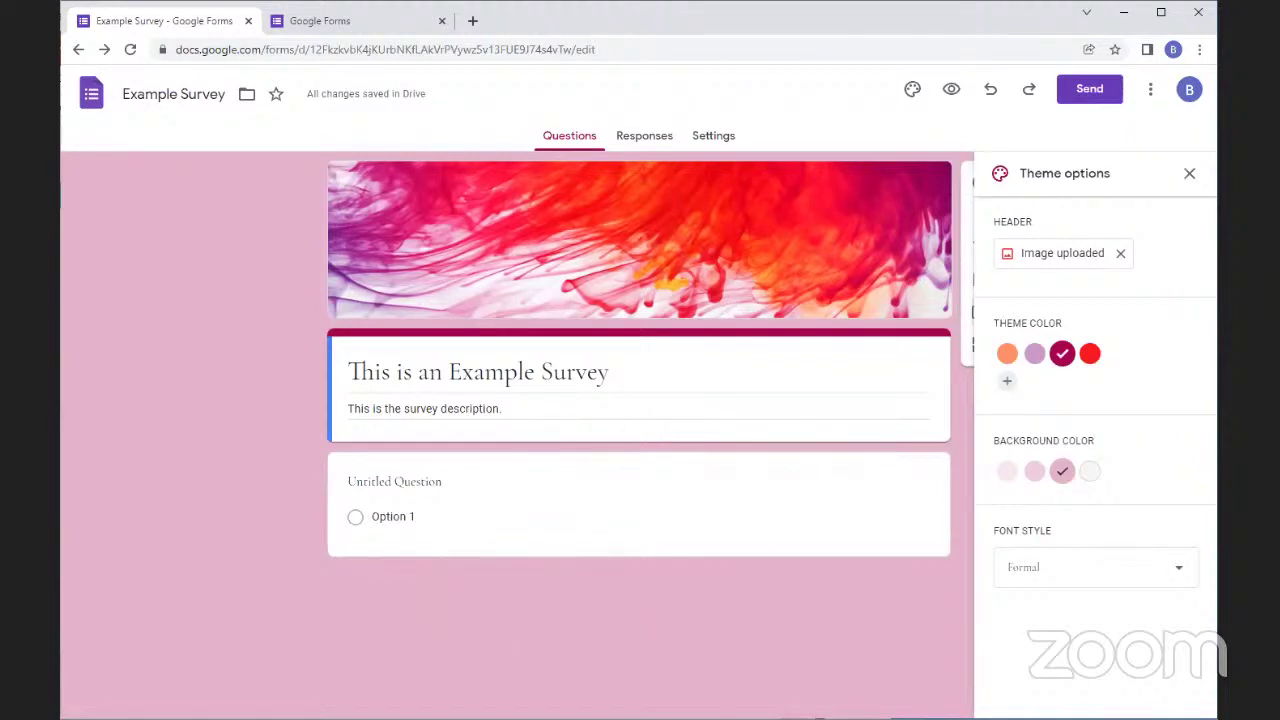
Retitle the first question 'How many library programs have you attended?' and make it Short answer
left_click(1189, 174)
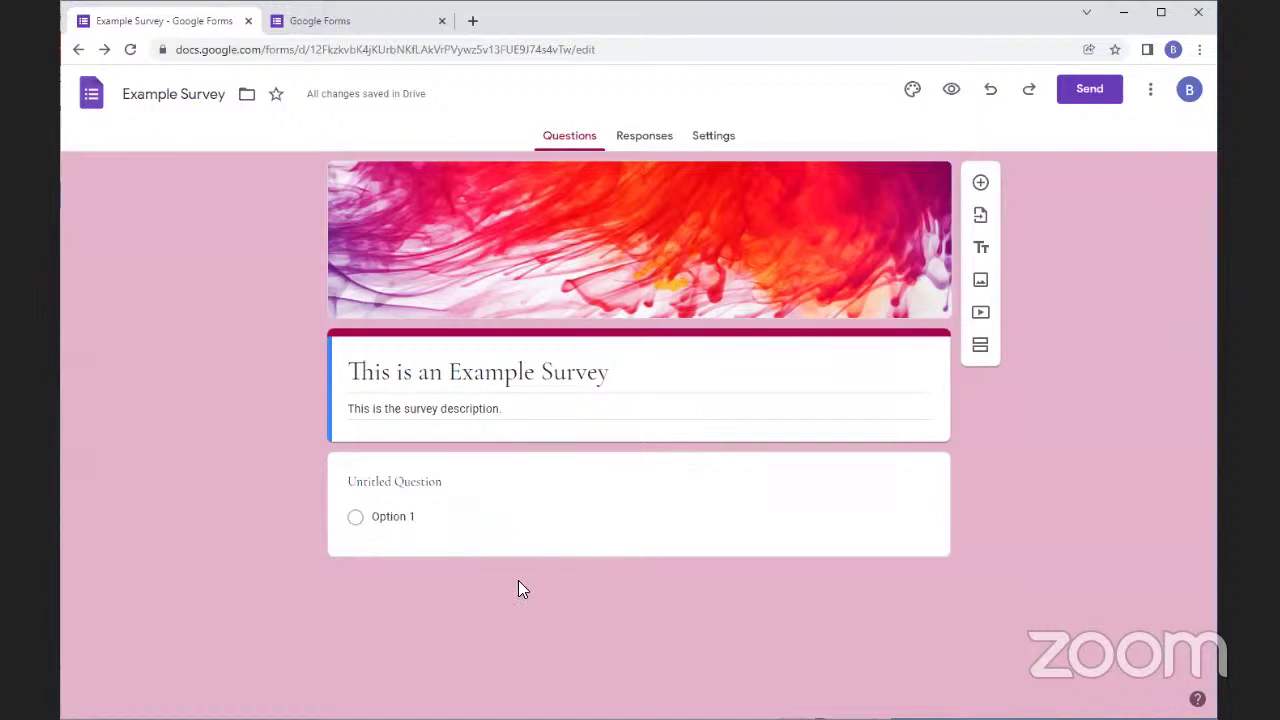
left_click(387, 465)
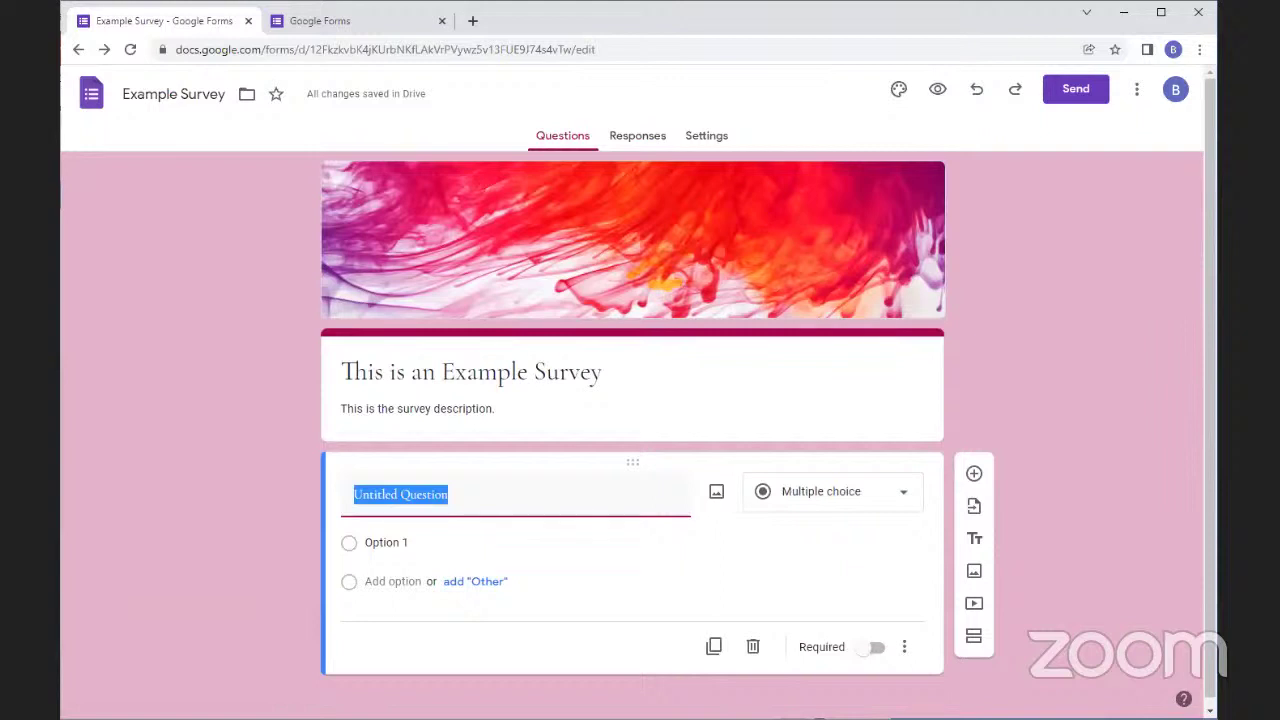
type("How many library programs have you attended?")
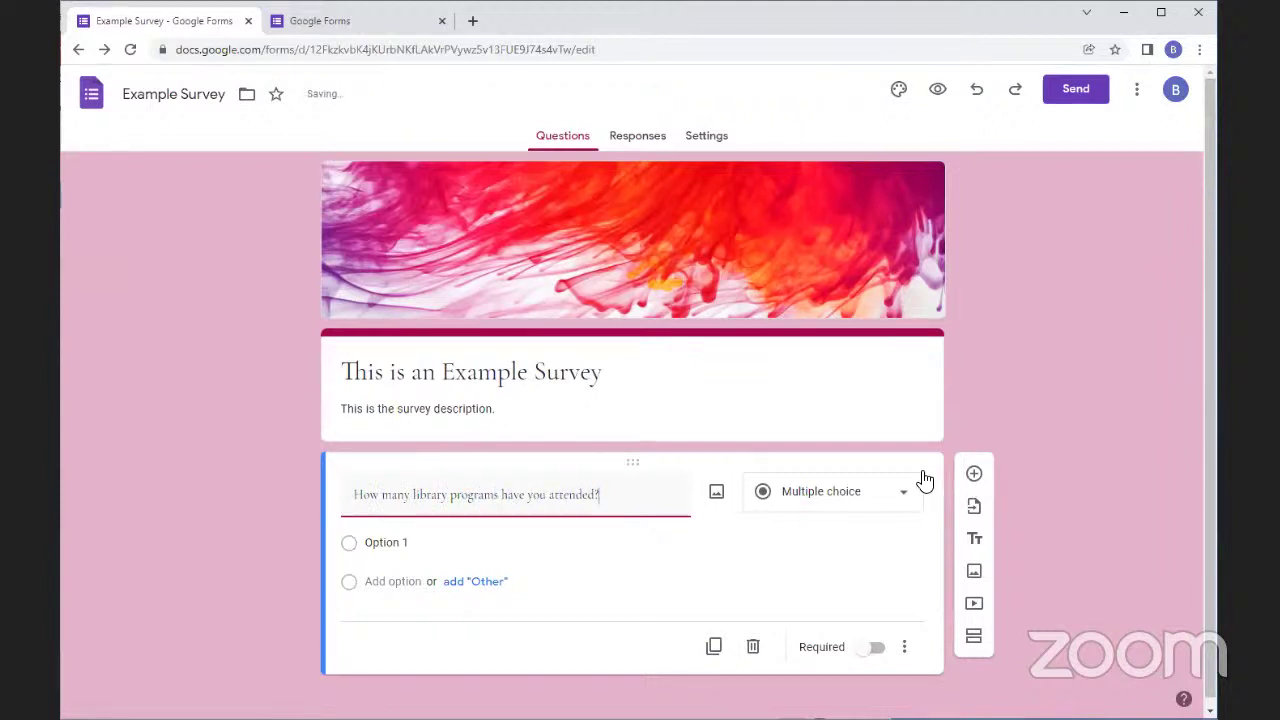
left_click(980, 390)
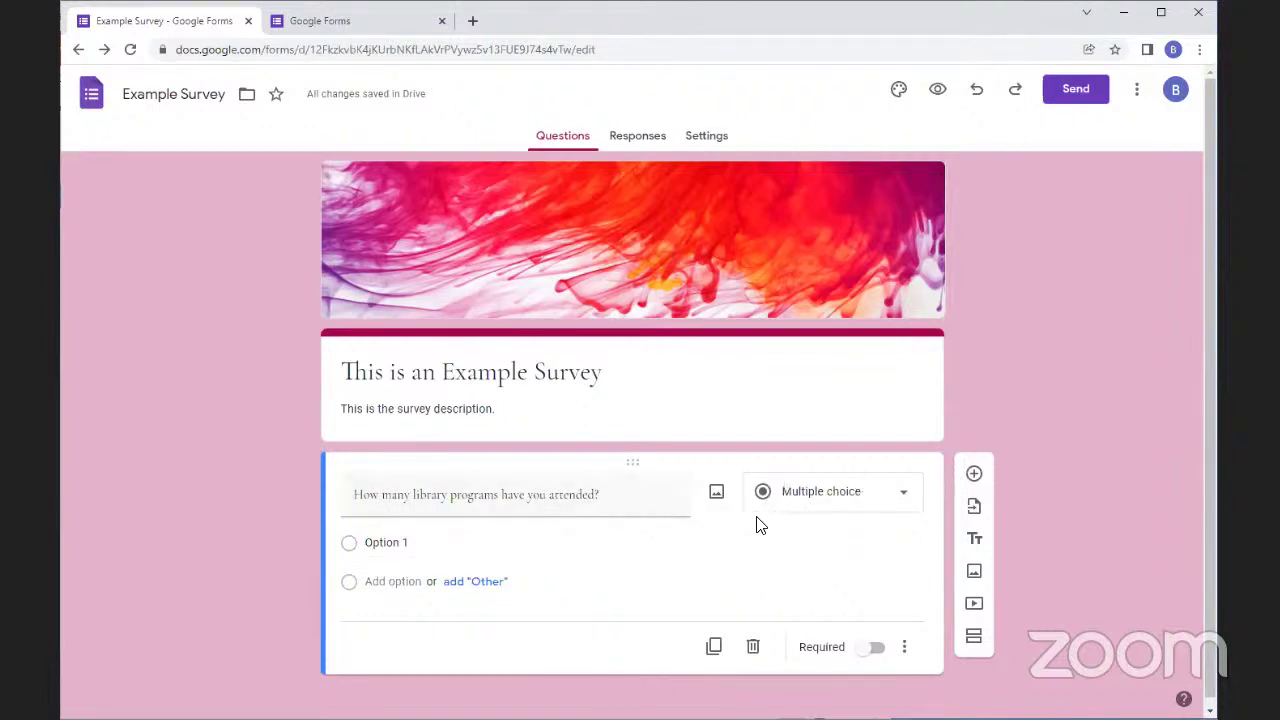
left_click(821, 495)
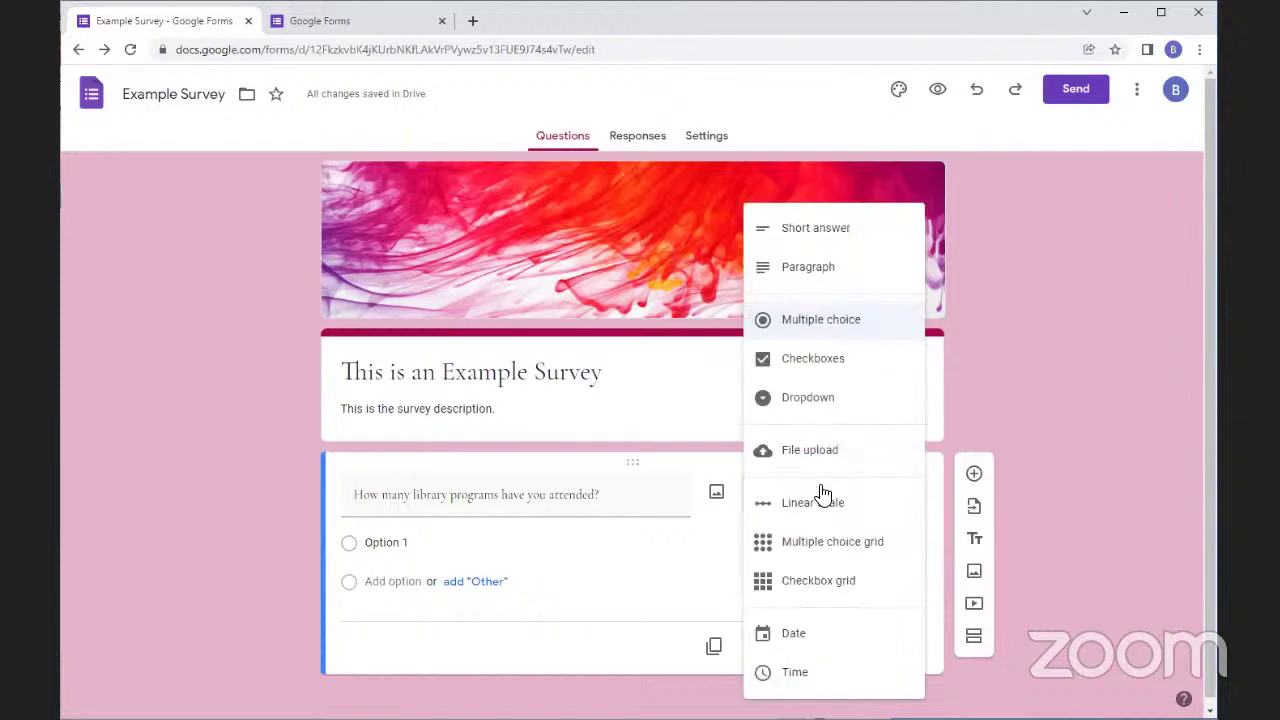
left_click(788, 230)
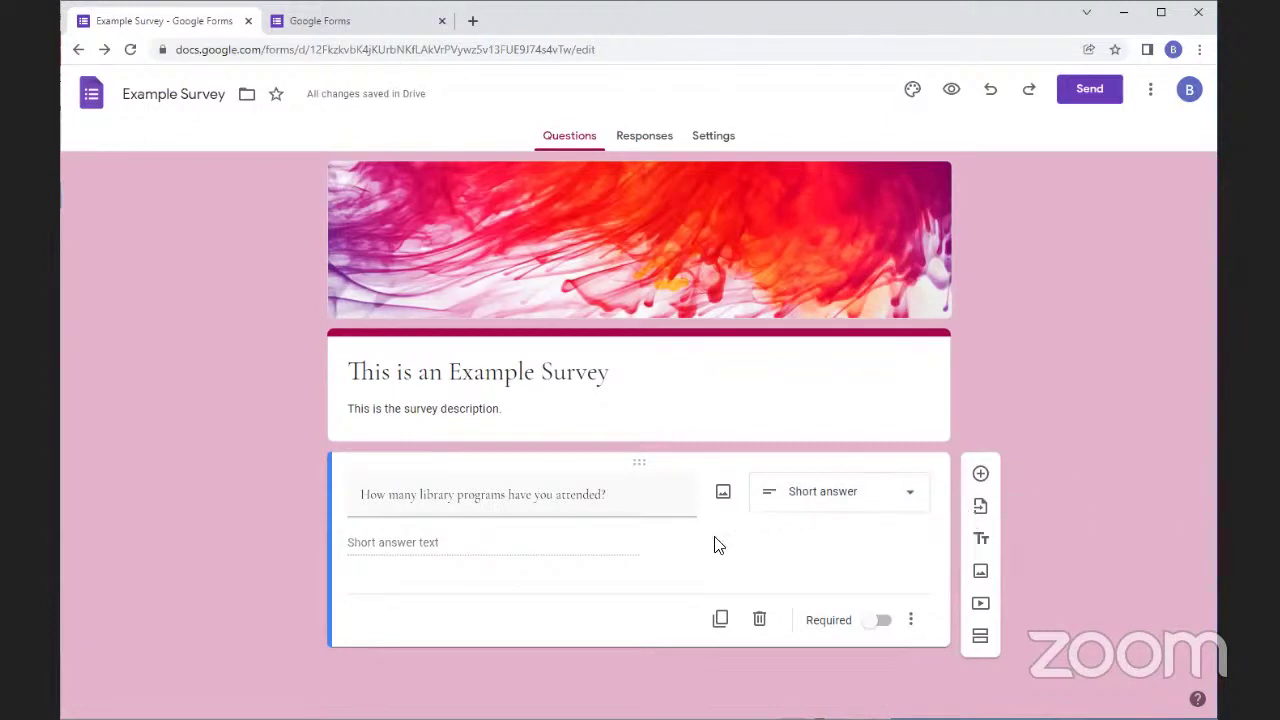
left_click(722, 492)
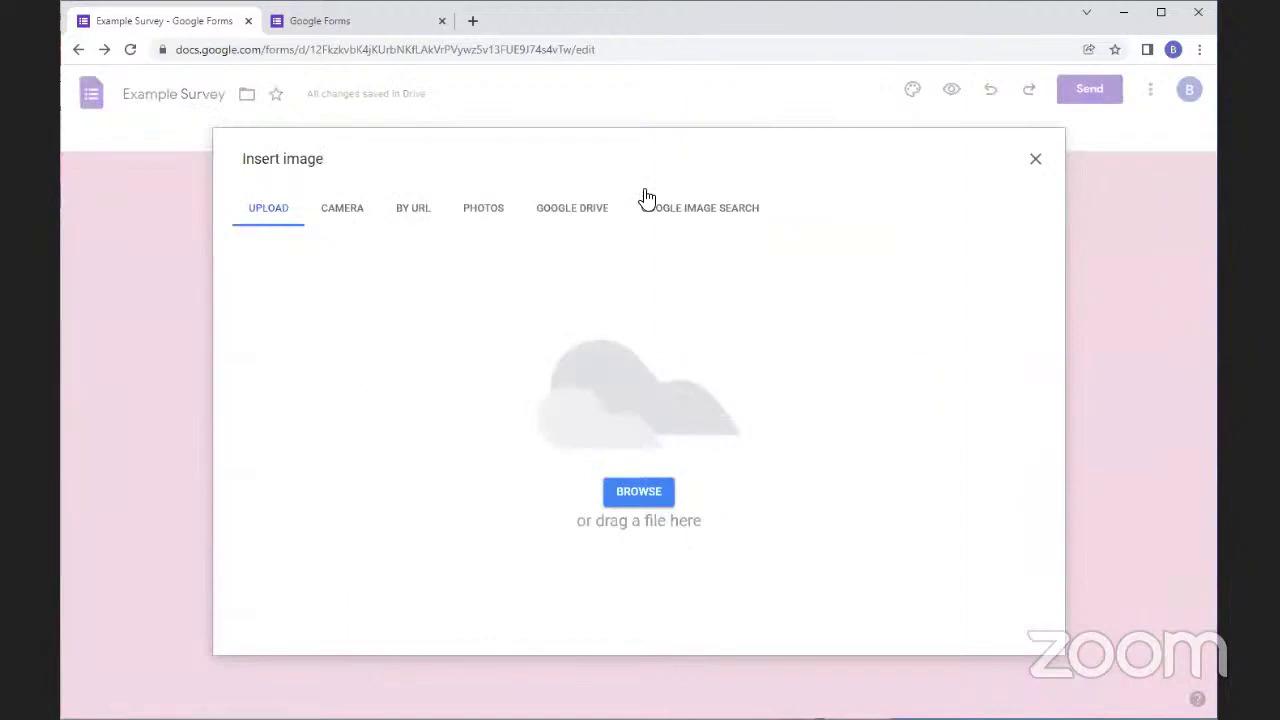
left_click(362, 213)
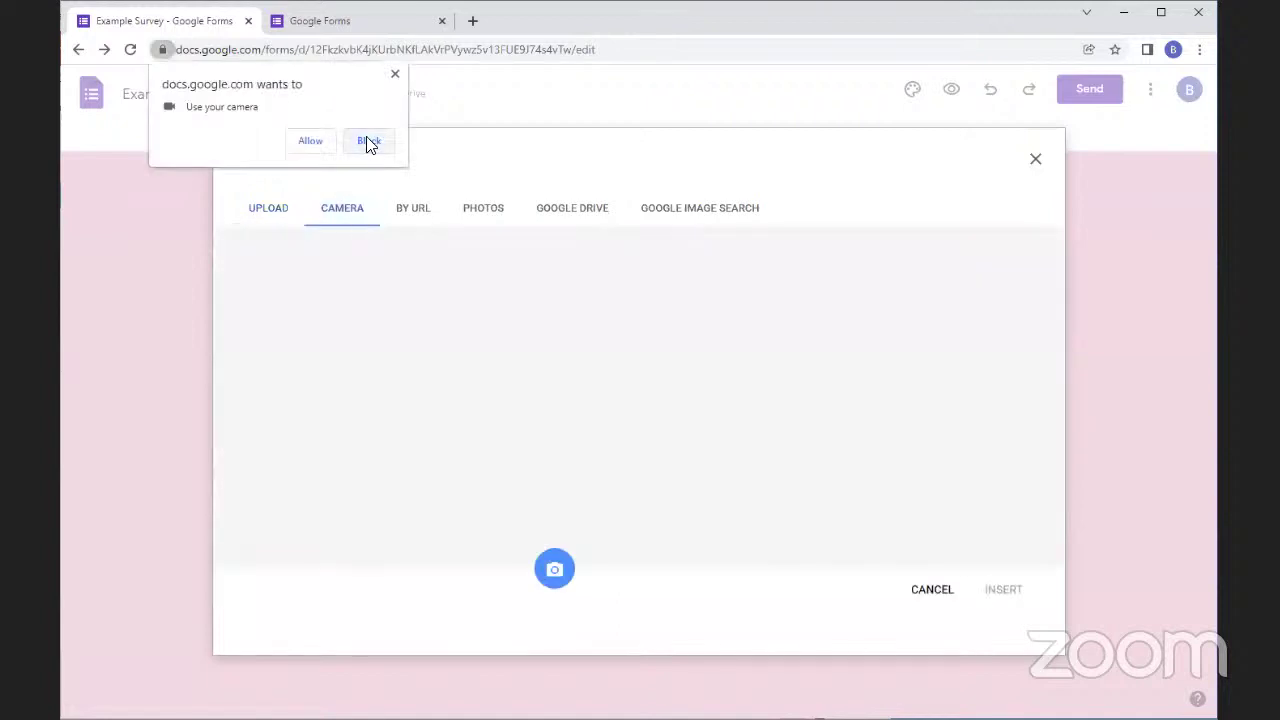
left_click(394, 74)
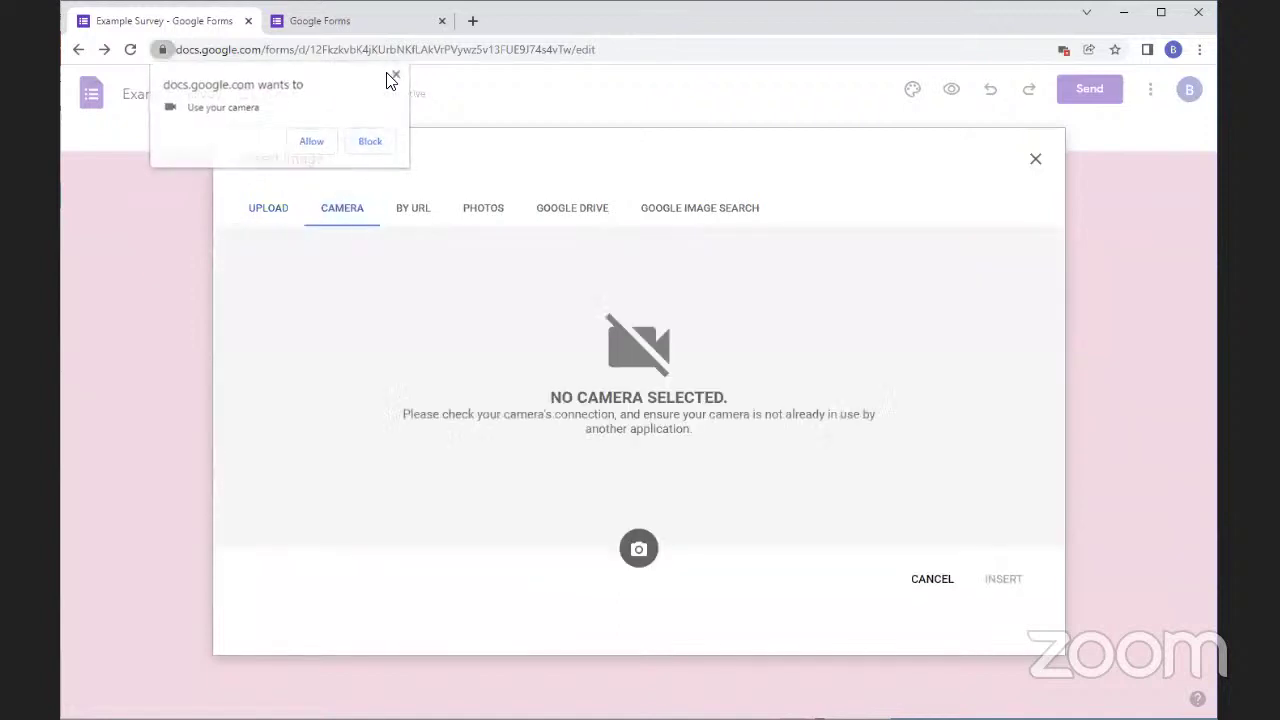
left_click(414, 208)
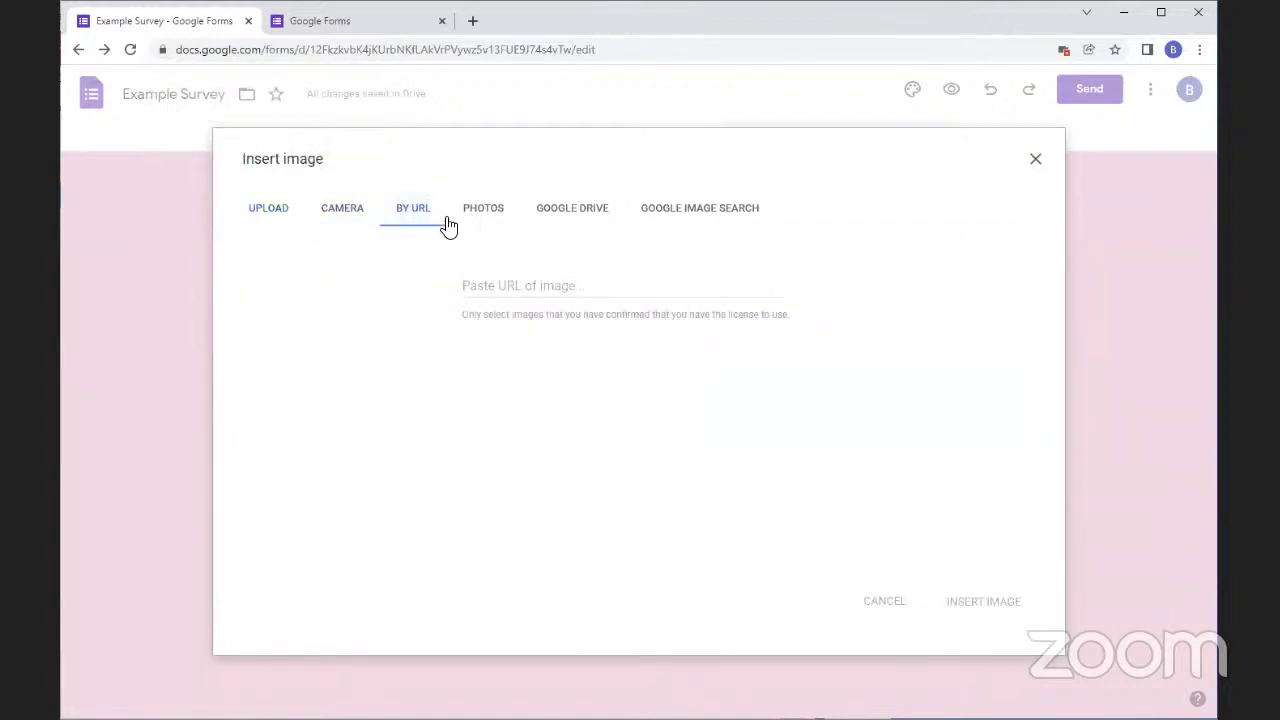
left_click(546, 212)
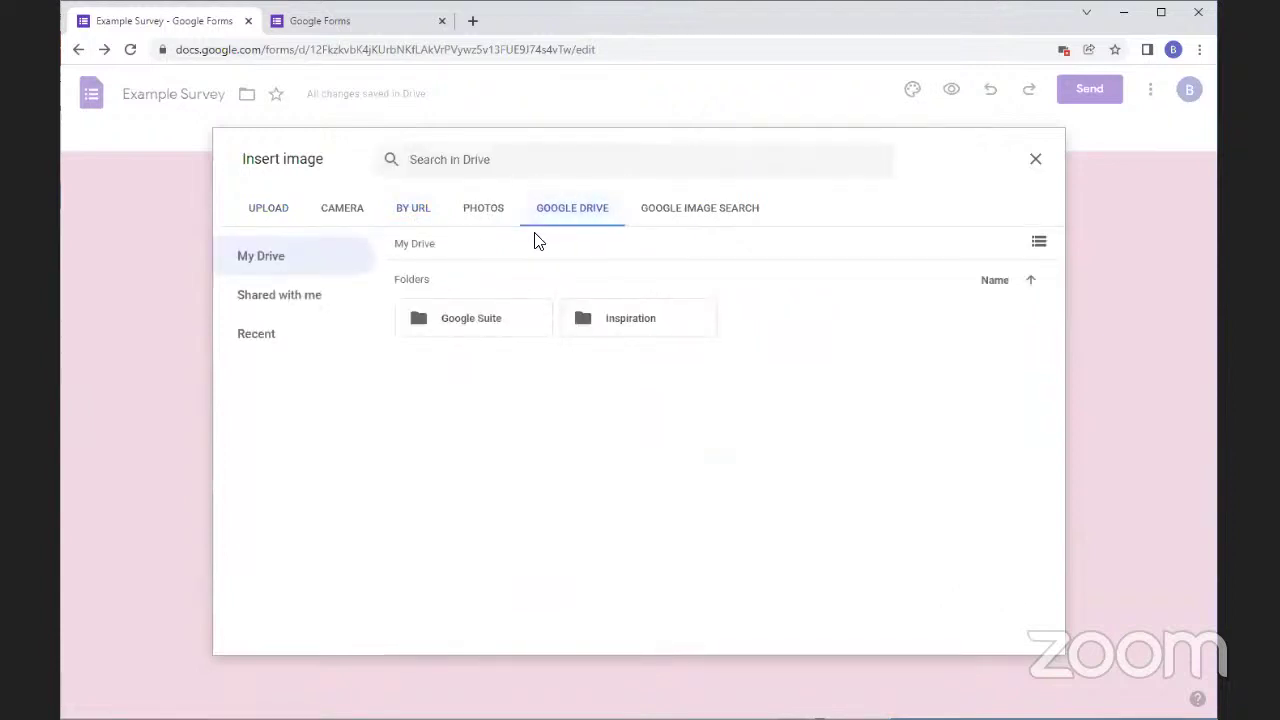
double_click(596, 322)
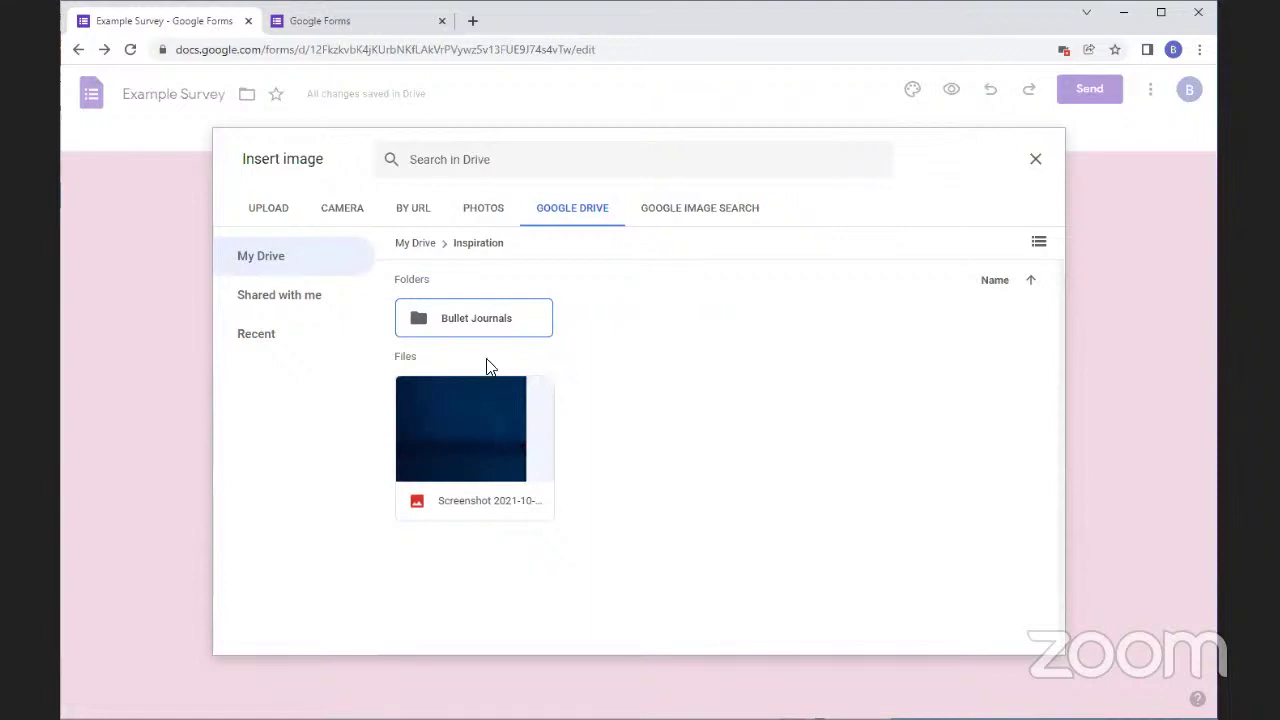
double_click(489, 320)
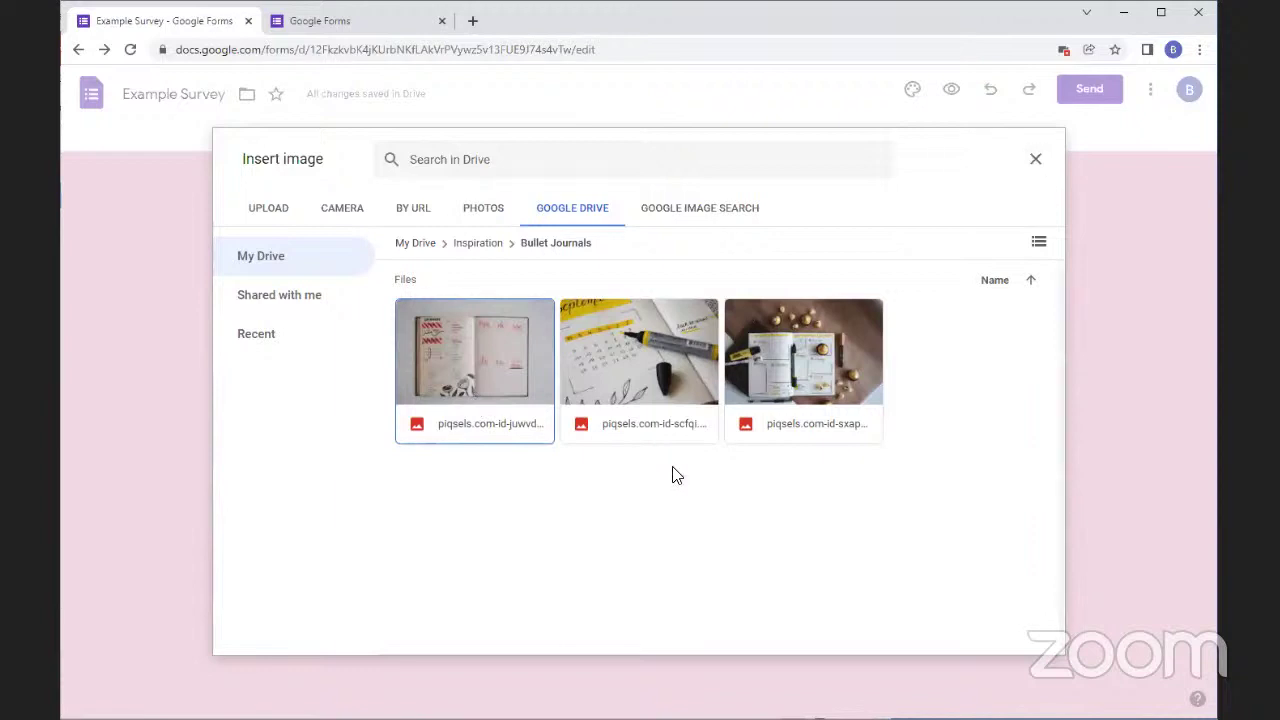
left_click(1035, 159)
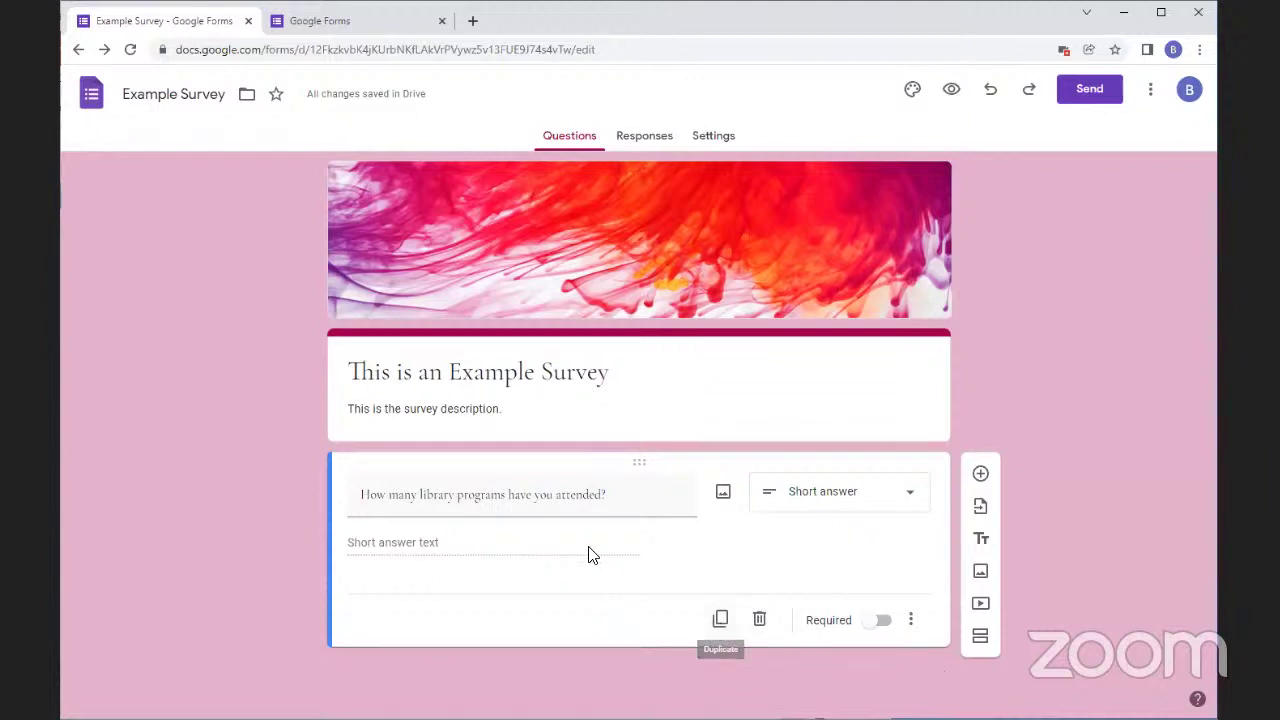
left_click(718, 620)
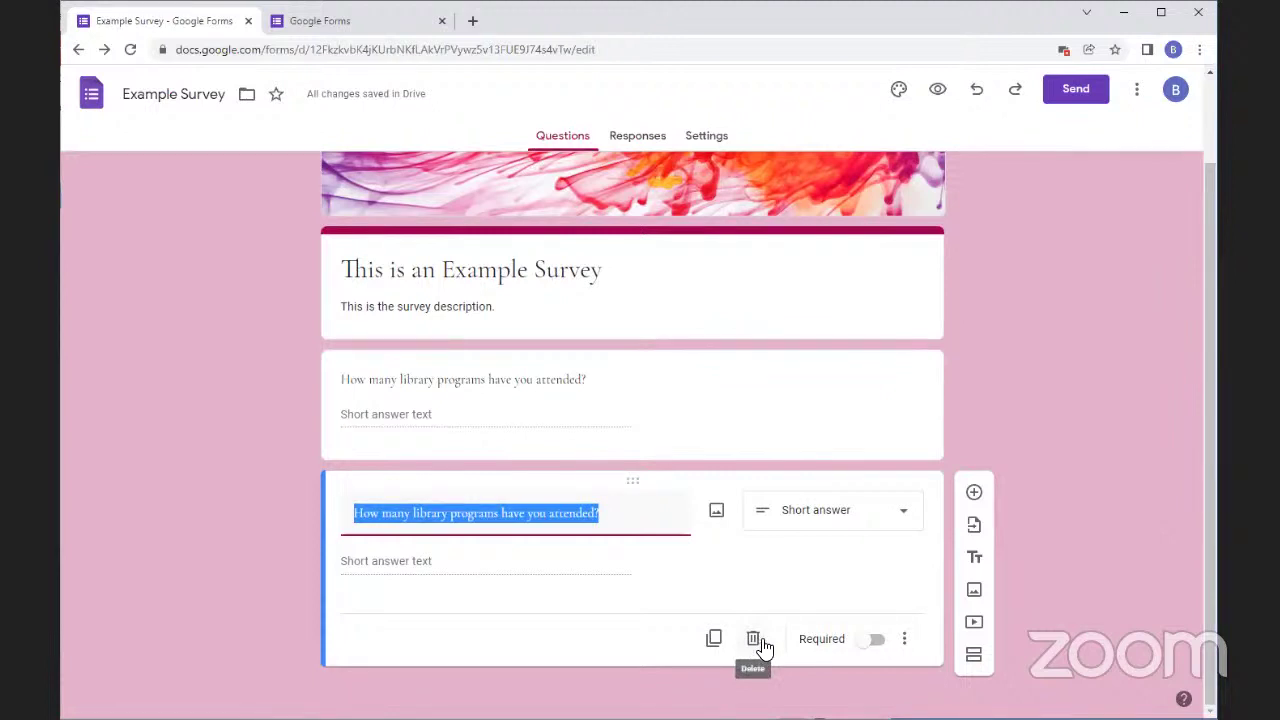
left_click(758, 641)
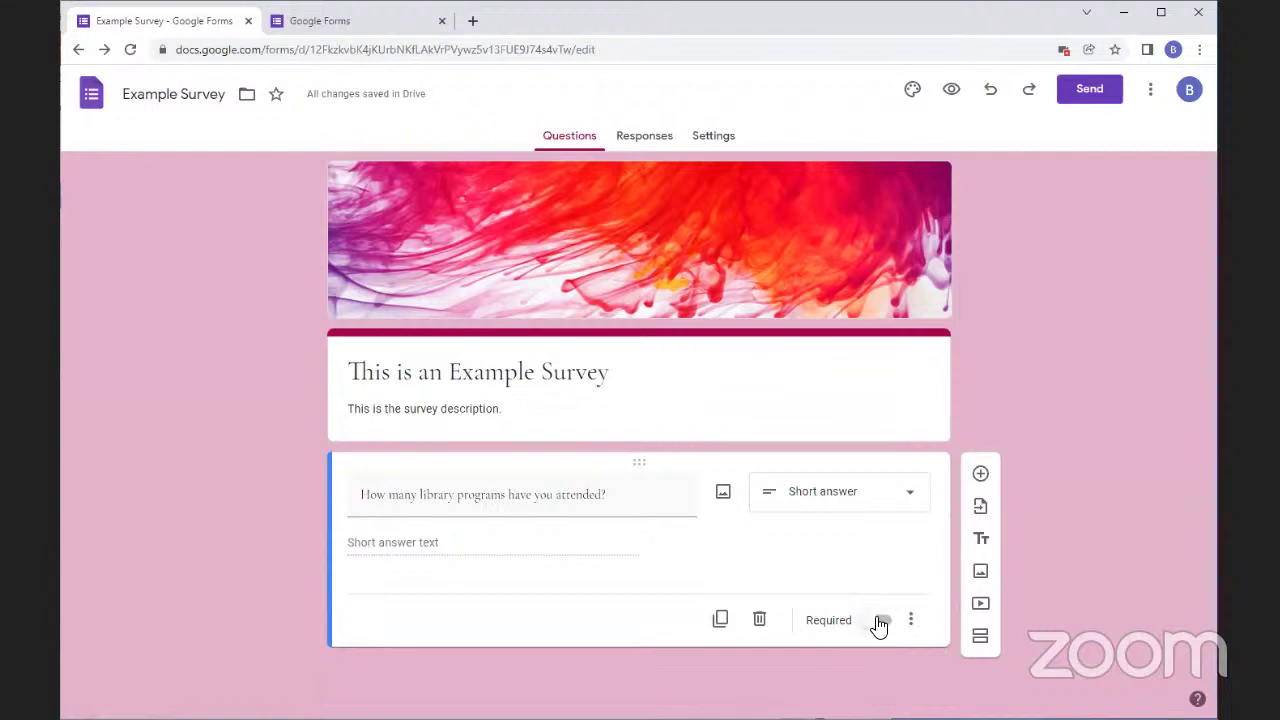
Make the library question required and add number response validation
left_click(880, 622)
left_click(912, 622)
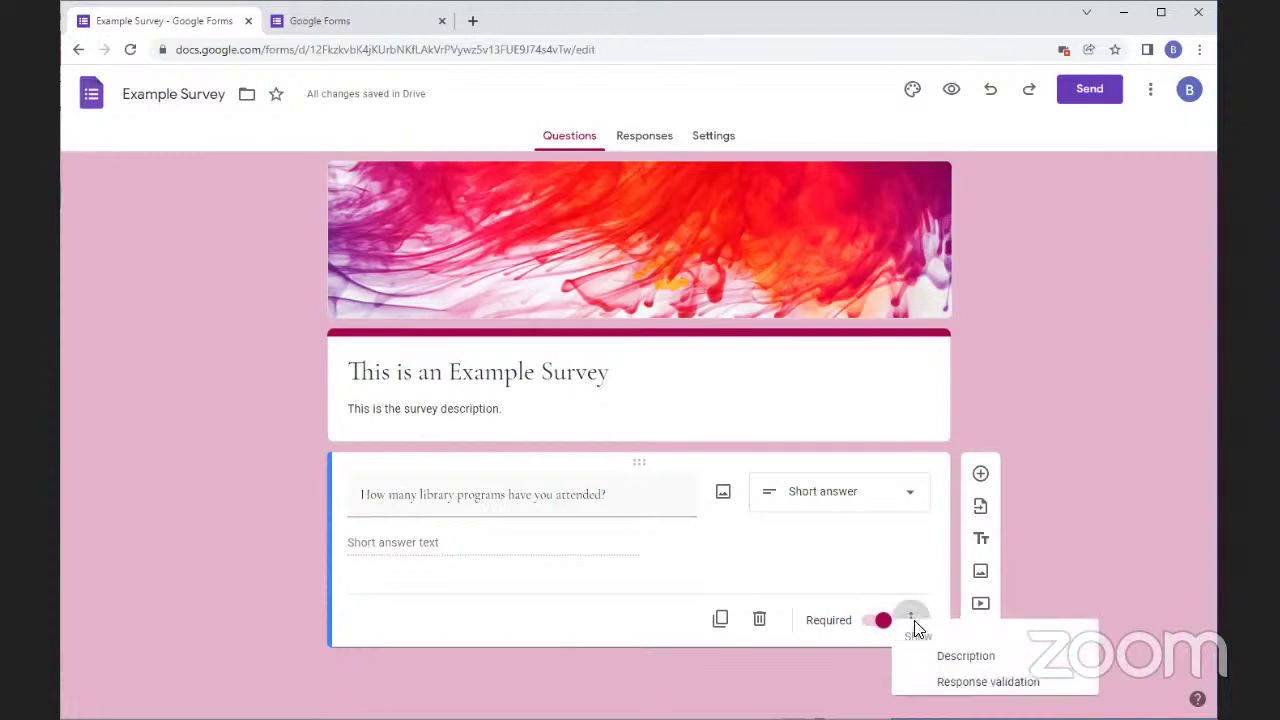
left_click(960, 688)
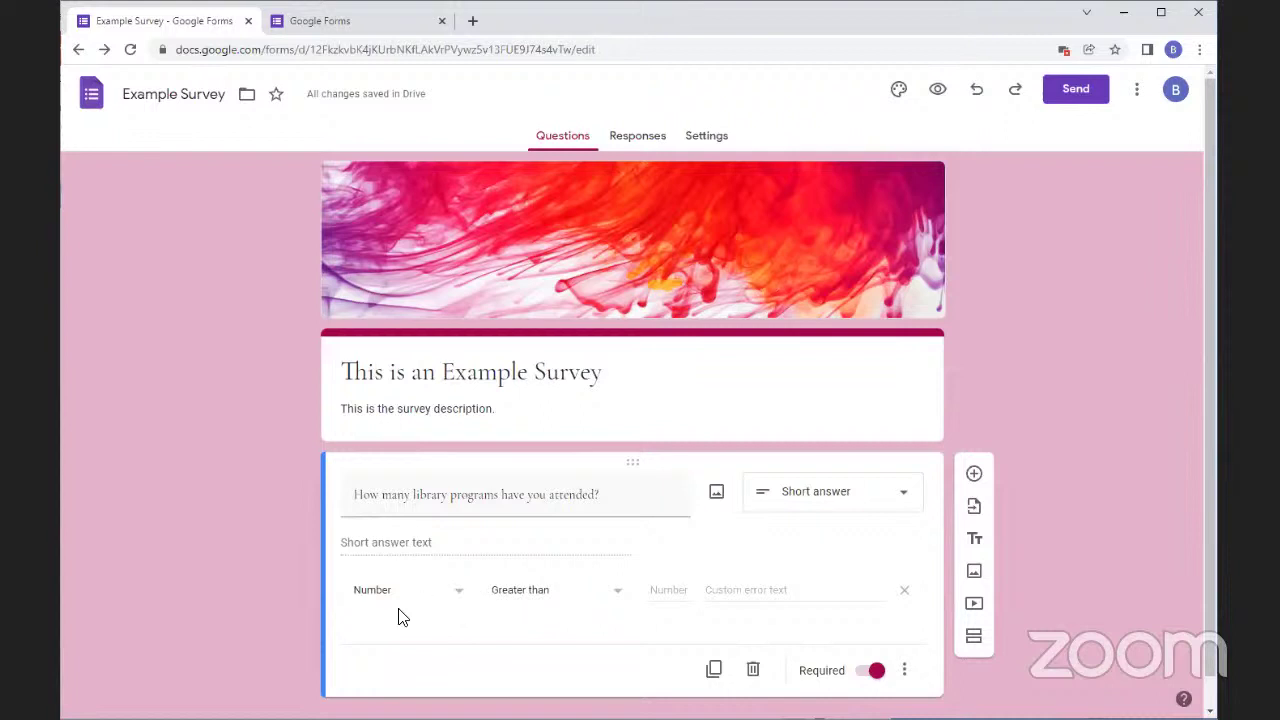
left_click(612, 596)
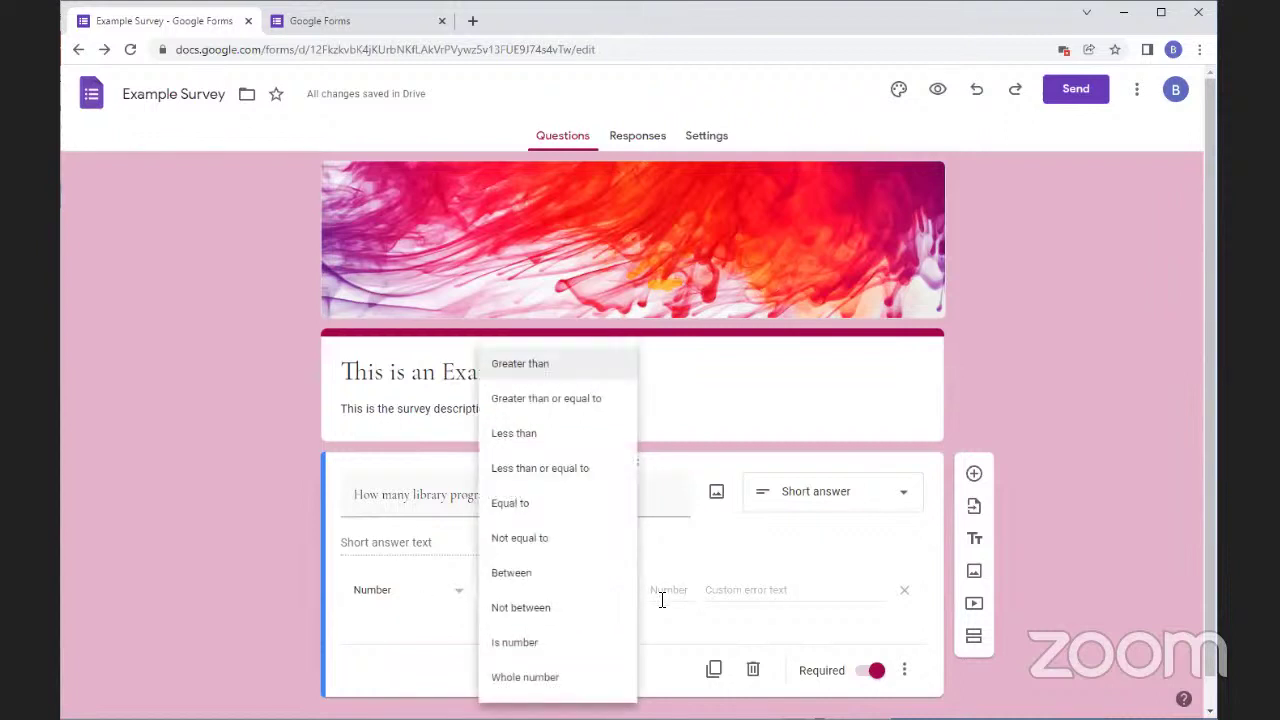
left_click(668, 590)
type("0")
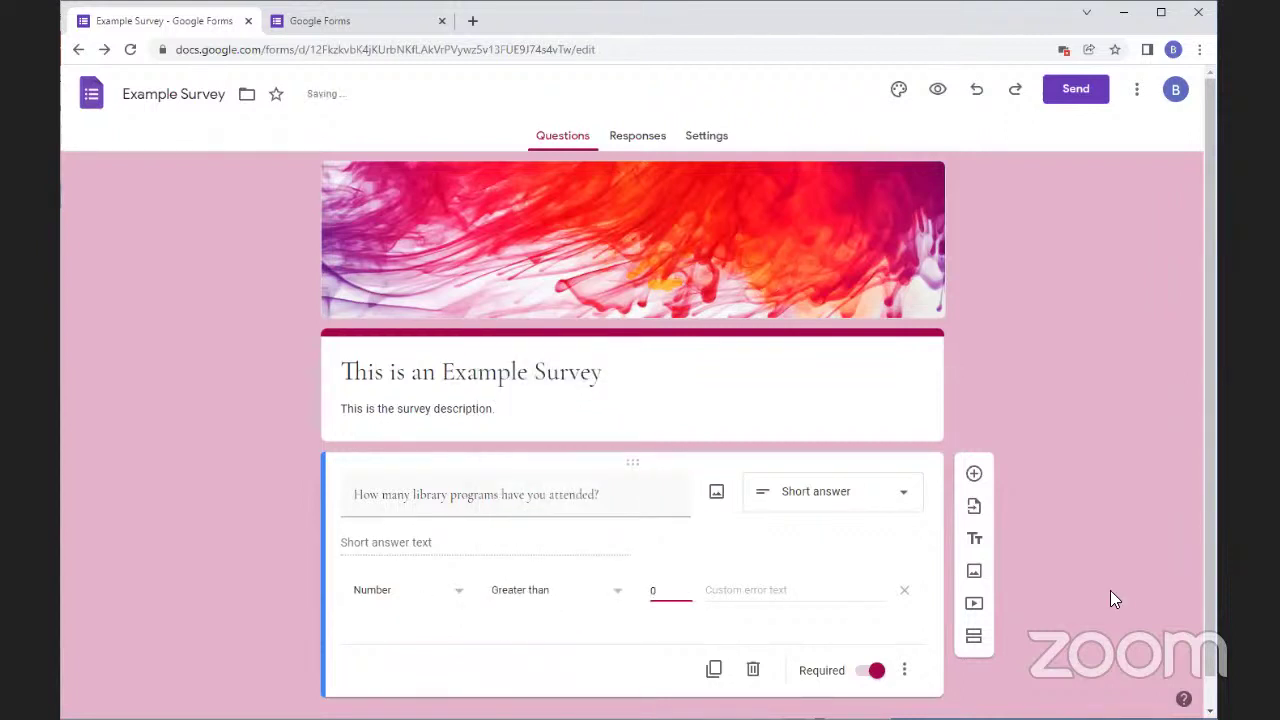
key("BackSpace")
Require answers greater than or equal to 0, then add a new blank question
left_click(557, 588)
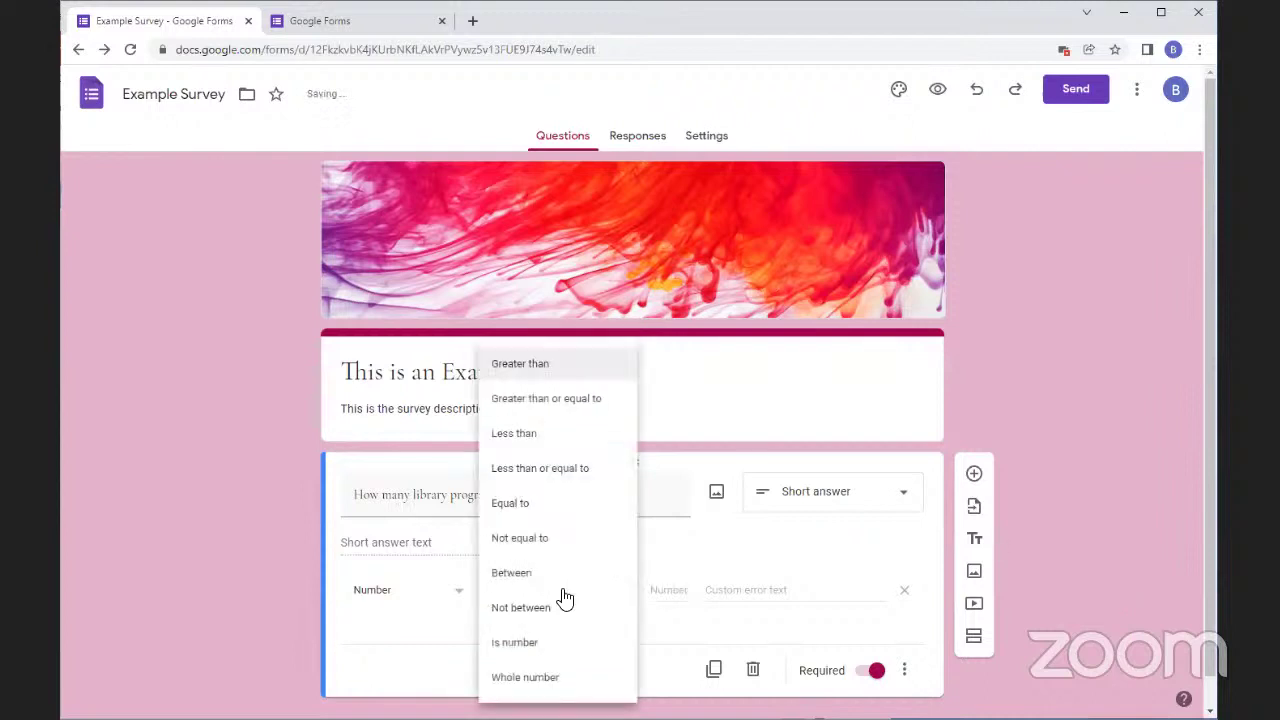
left_click(555, 399)
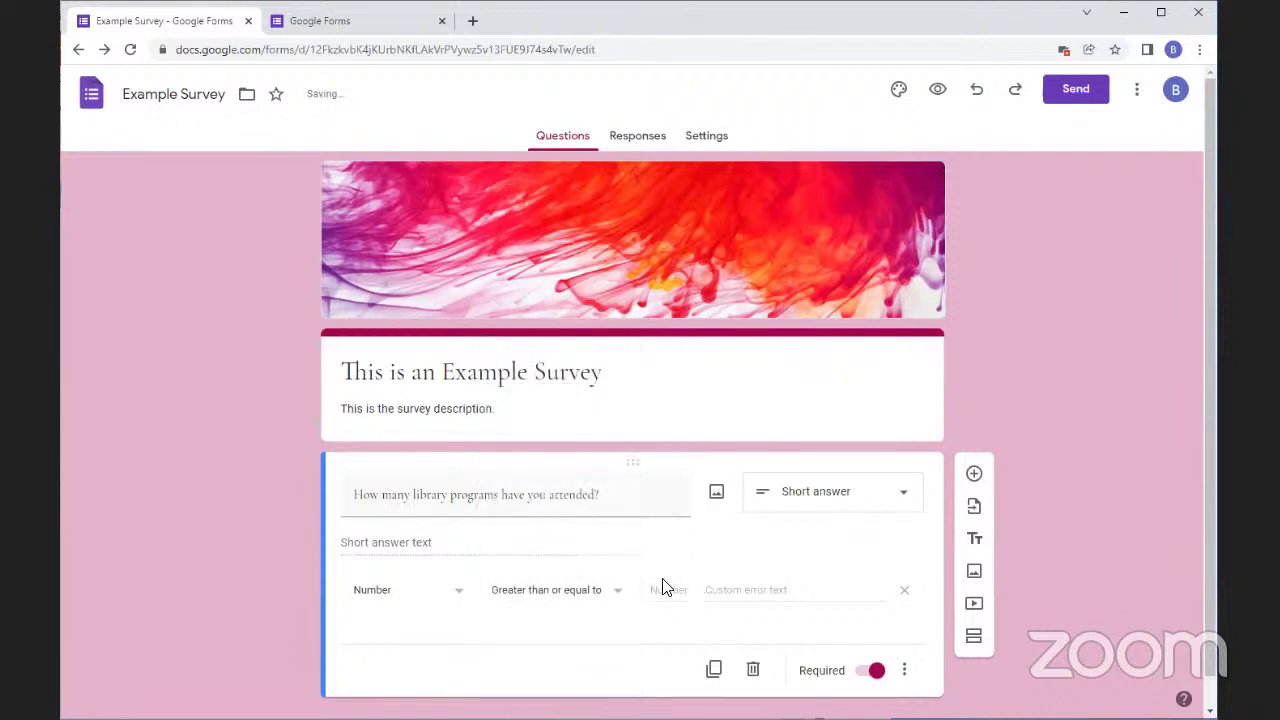
type("0")
left_click(649, 594)
type("0")
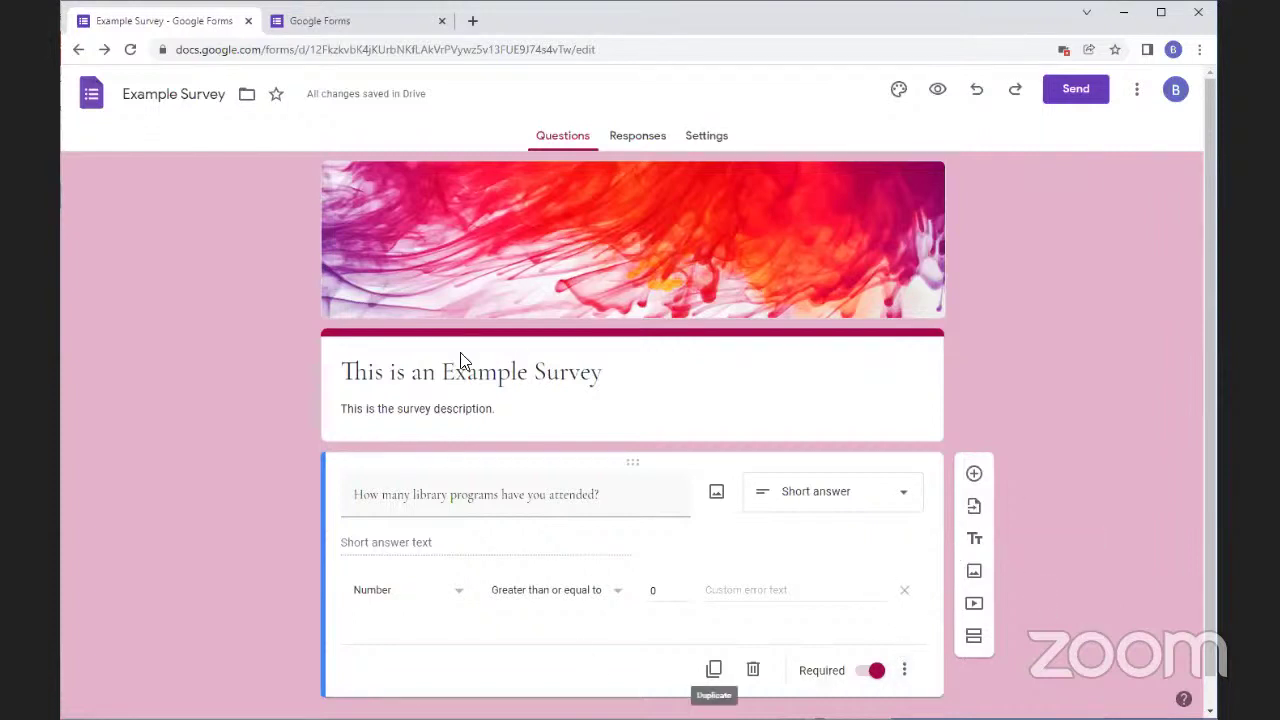
left_click(975, 474)
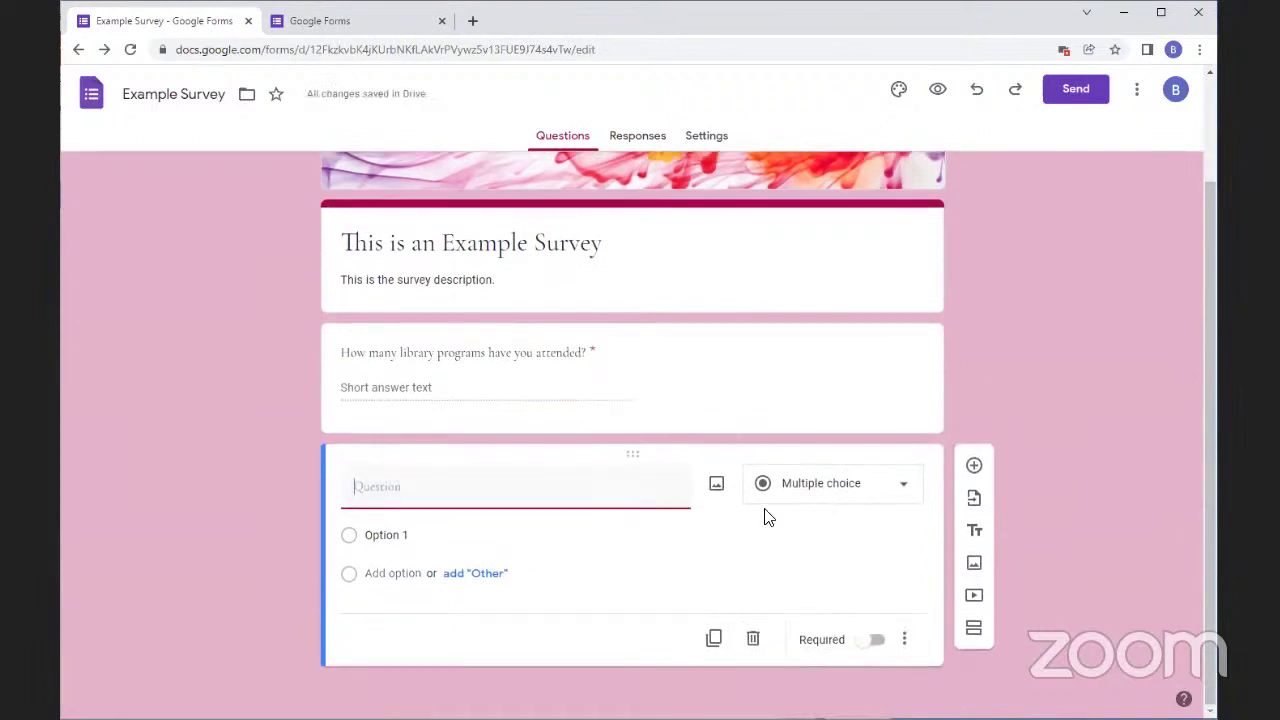
left_click(776, 492)
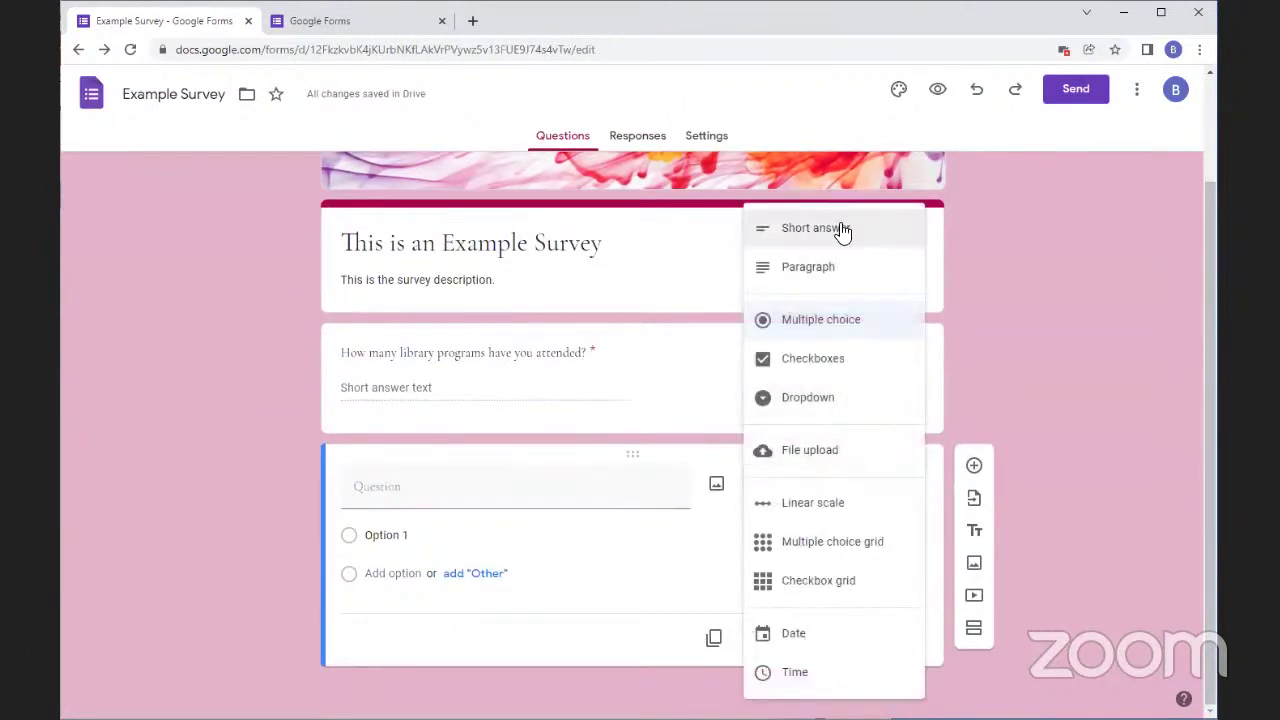
left_click(843, 230)
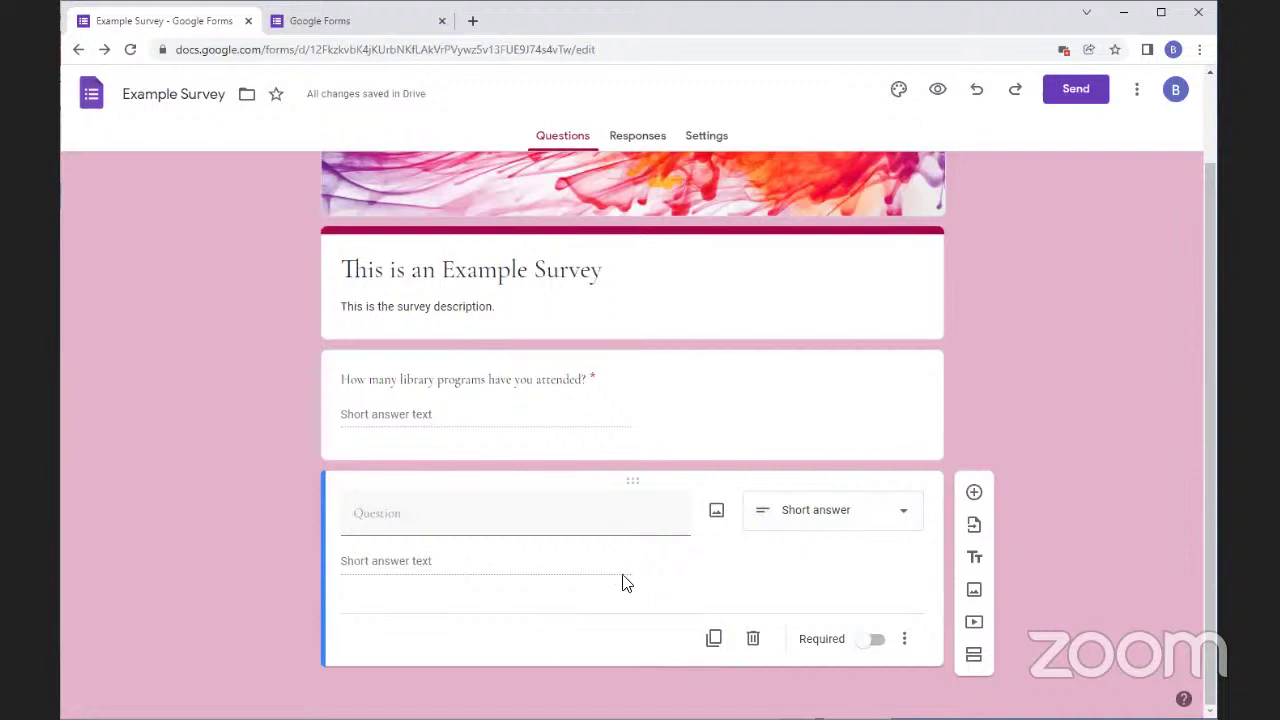
left_click(828, 512)
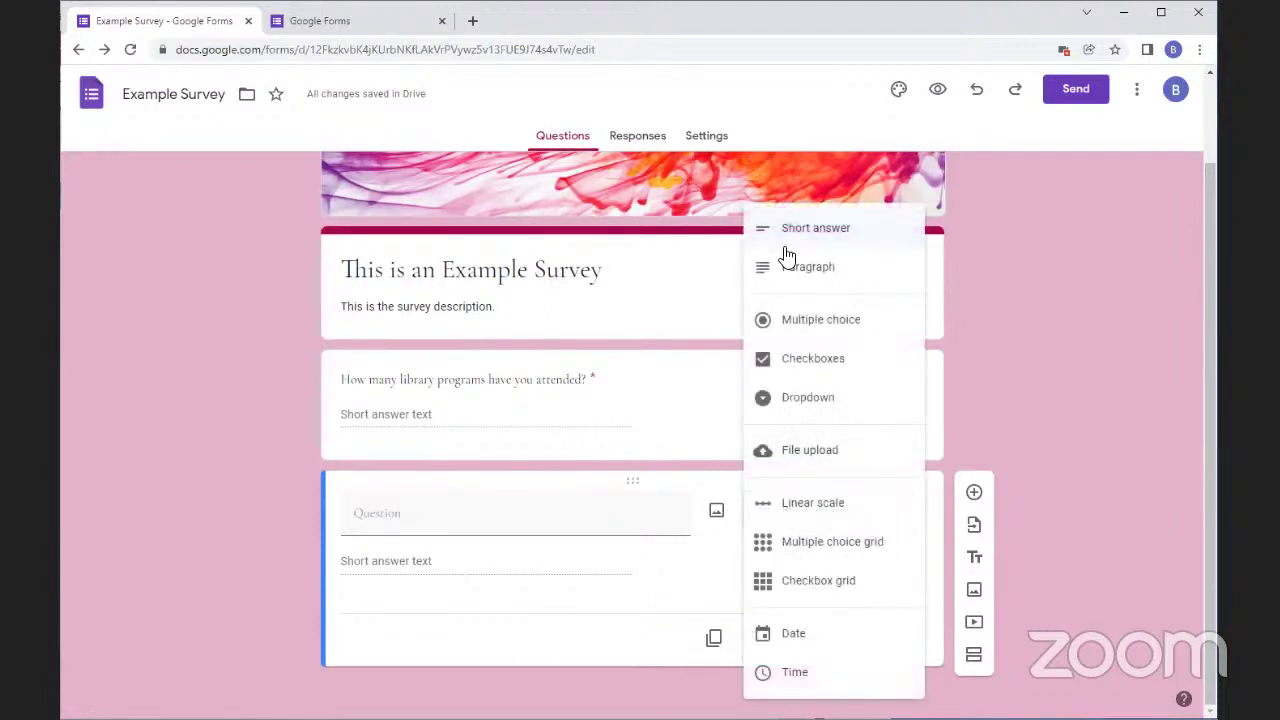
left_click(804, 268)
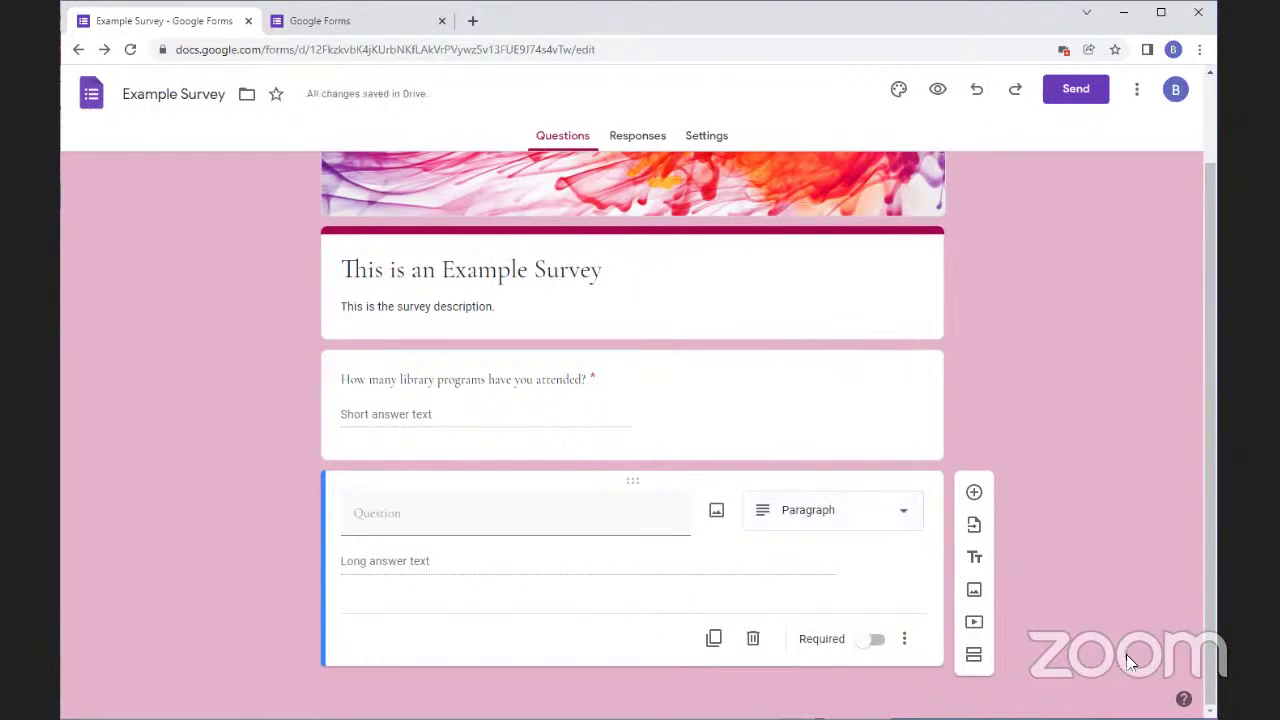
left_click(830, 518)
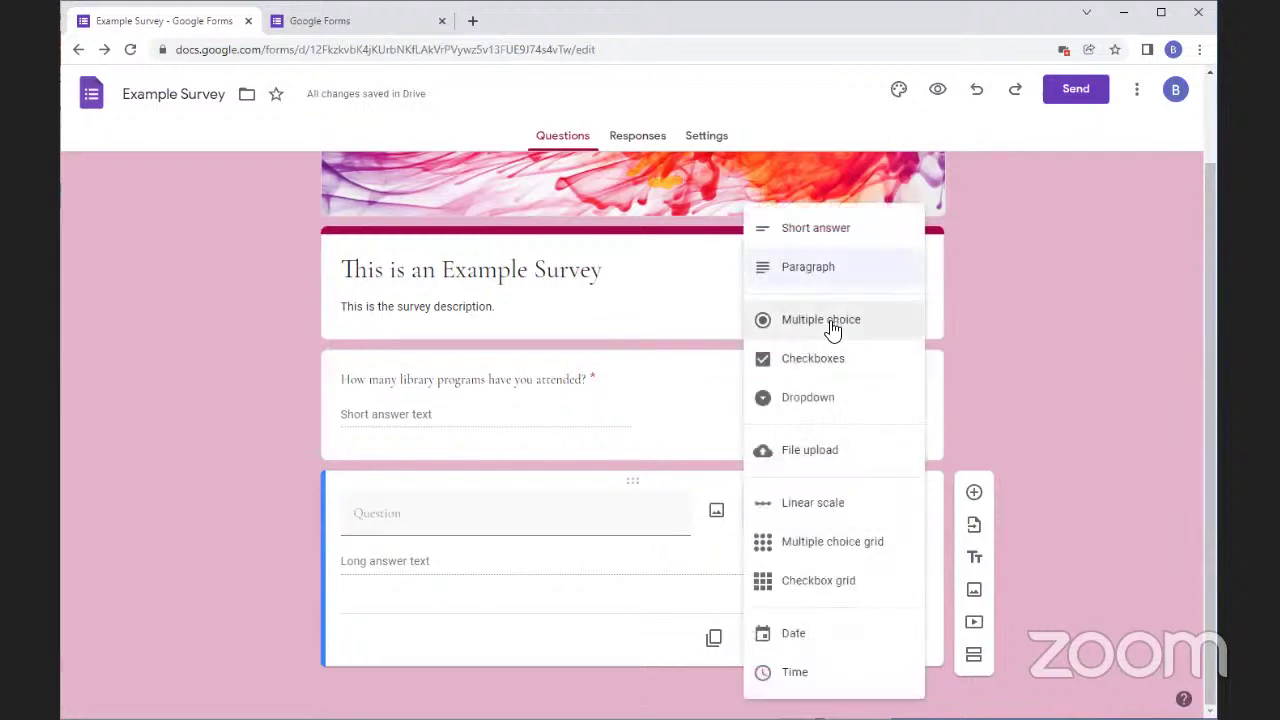
left_click(830, 330)
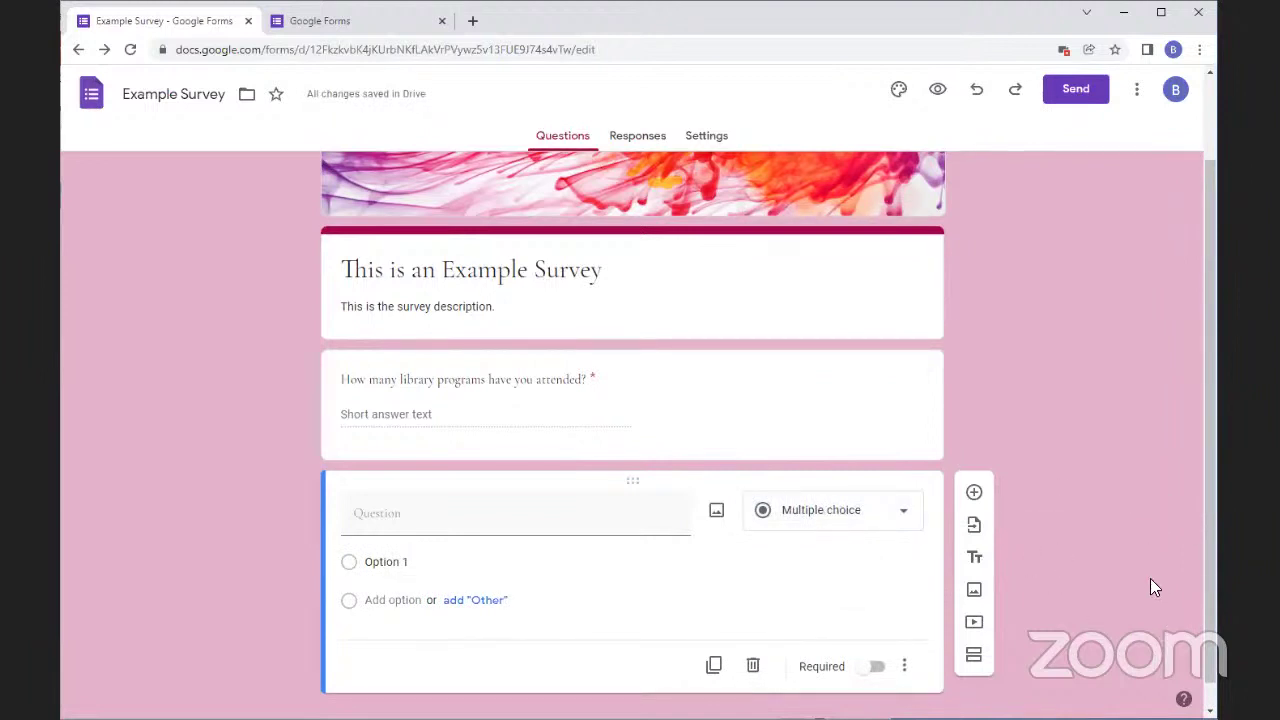
Add an 'Other' choice to the new question and switch it to Checkboxes
left_click(476, 602)
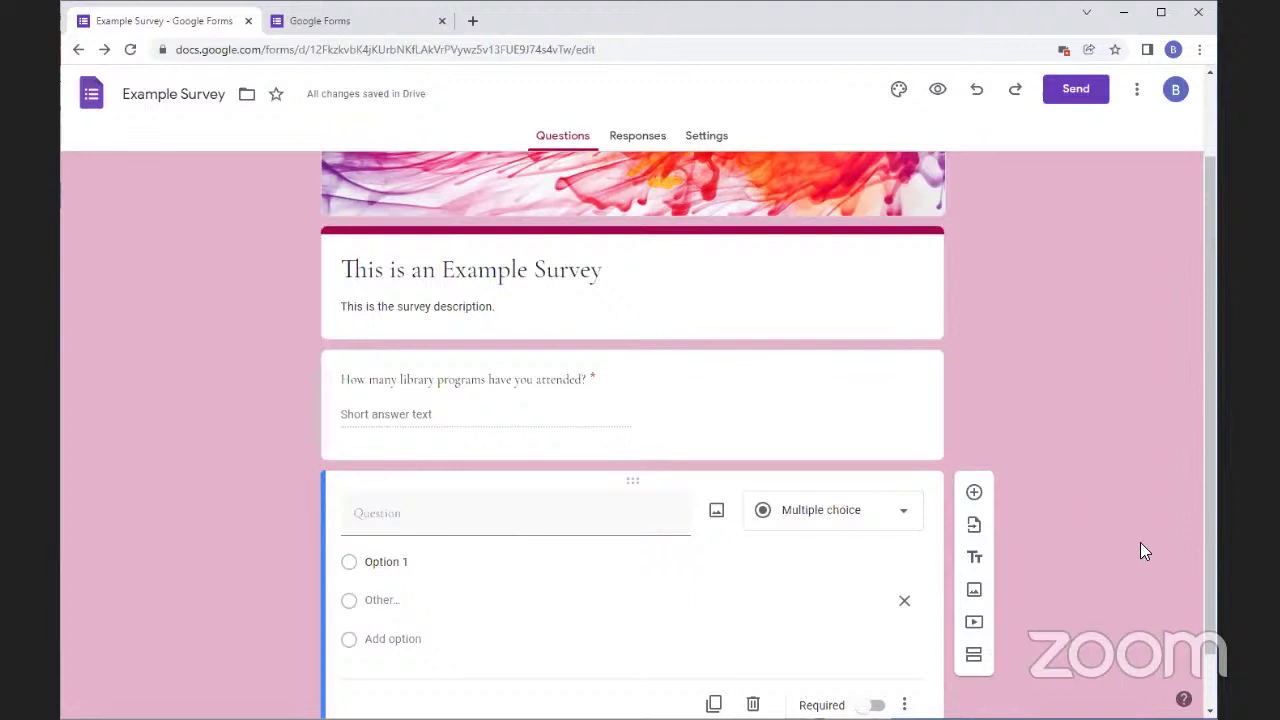
scroll(1062, 586, "down", 1)
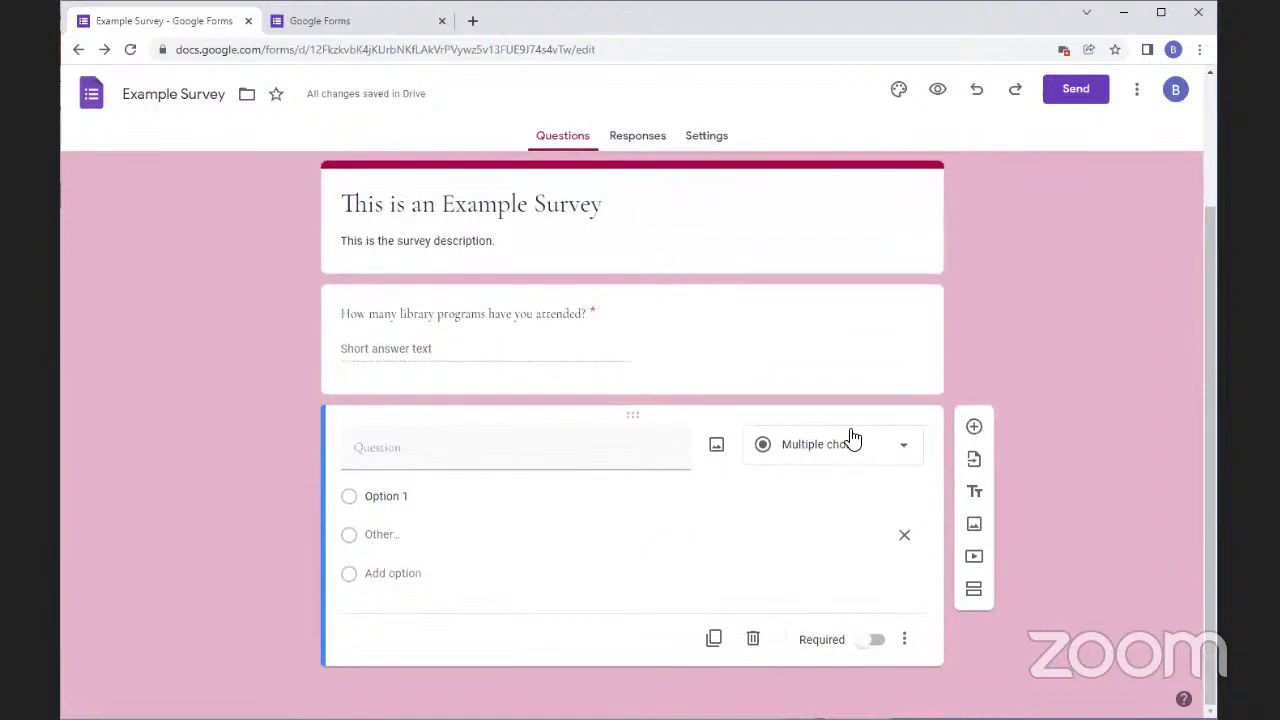
left_click(849, 440)
left_click(791, 360)
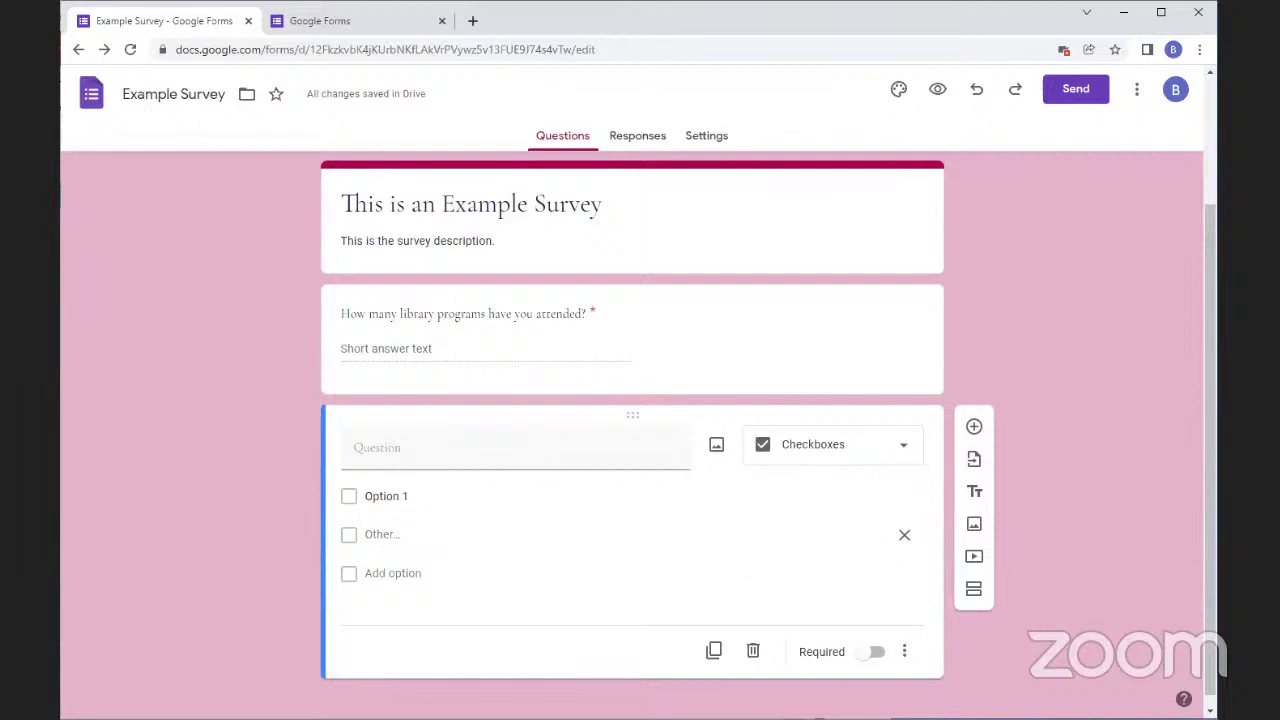
Change the question to Dropdown, then to File upload to show its Drive notice
left_click(887, 446)
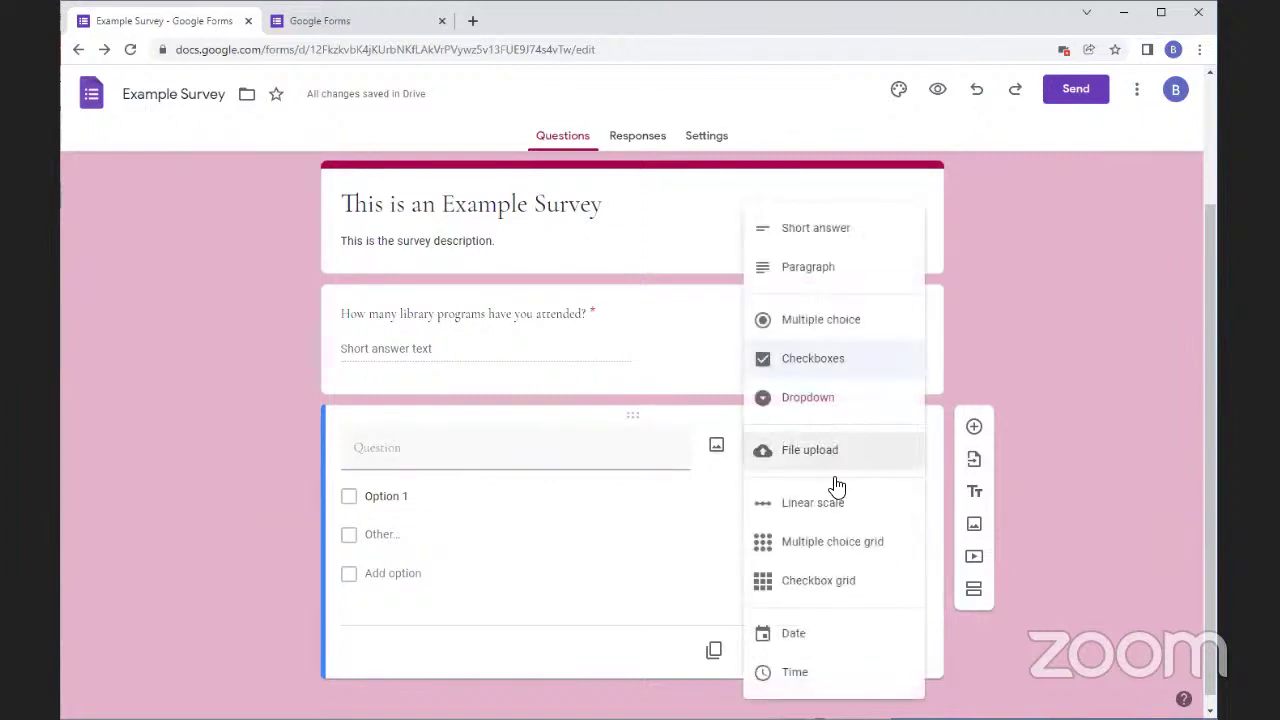
left_click(822, 402)
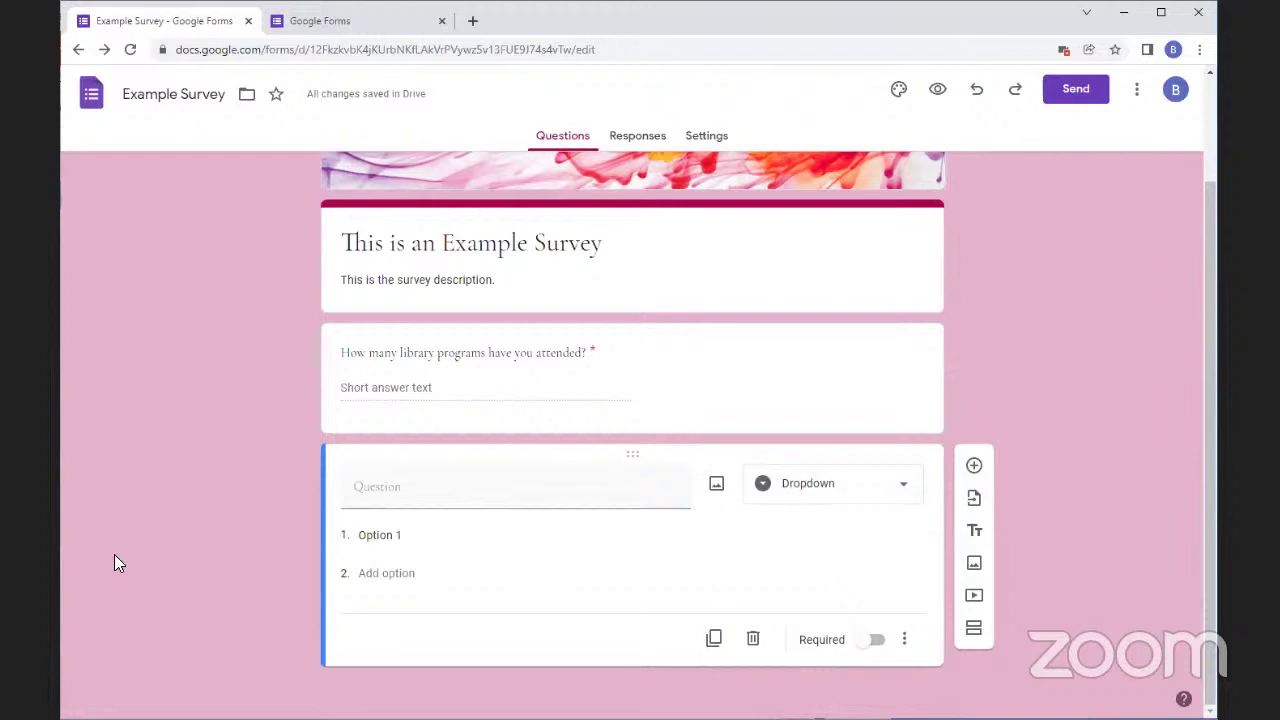
left_click(766, 486)
left_click(774, 462)
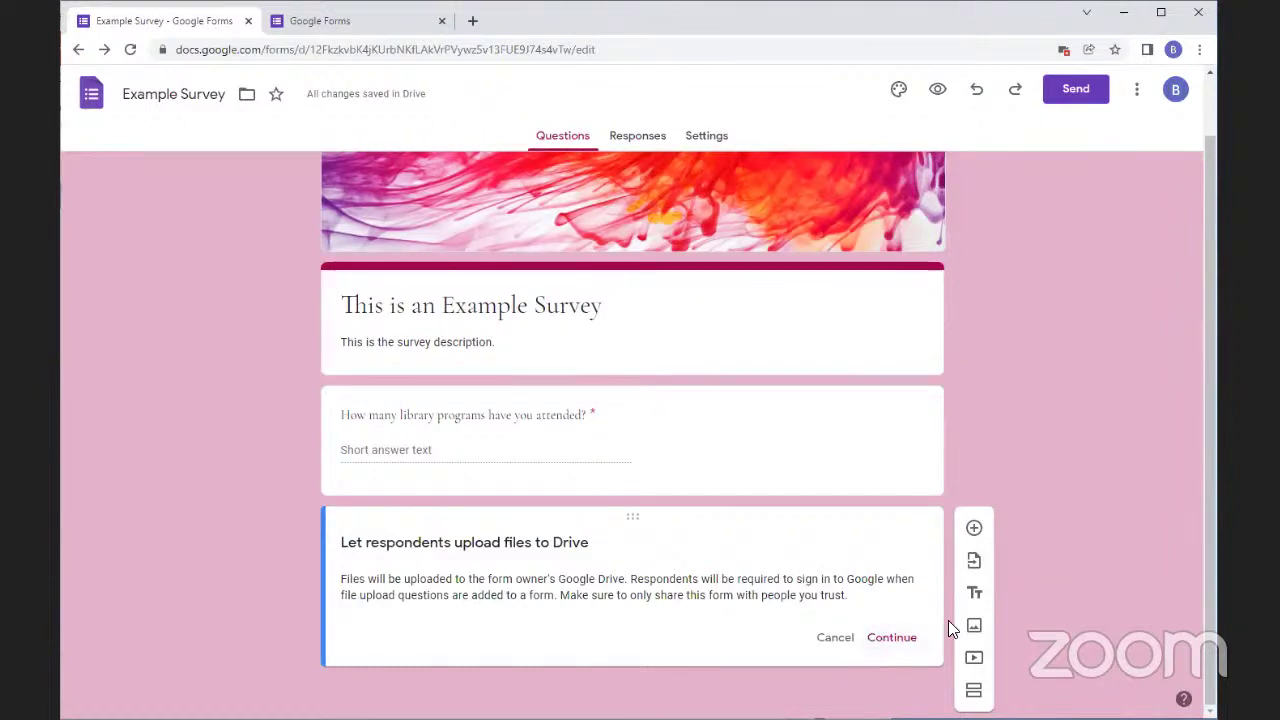
Cancel the file upload change and make the question a Linear scale from 1 to 5
left_click(834, 640)
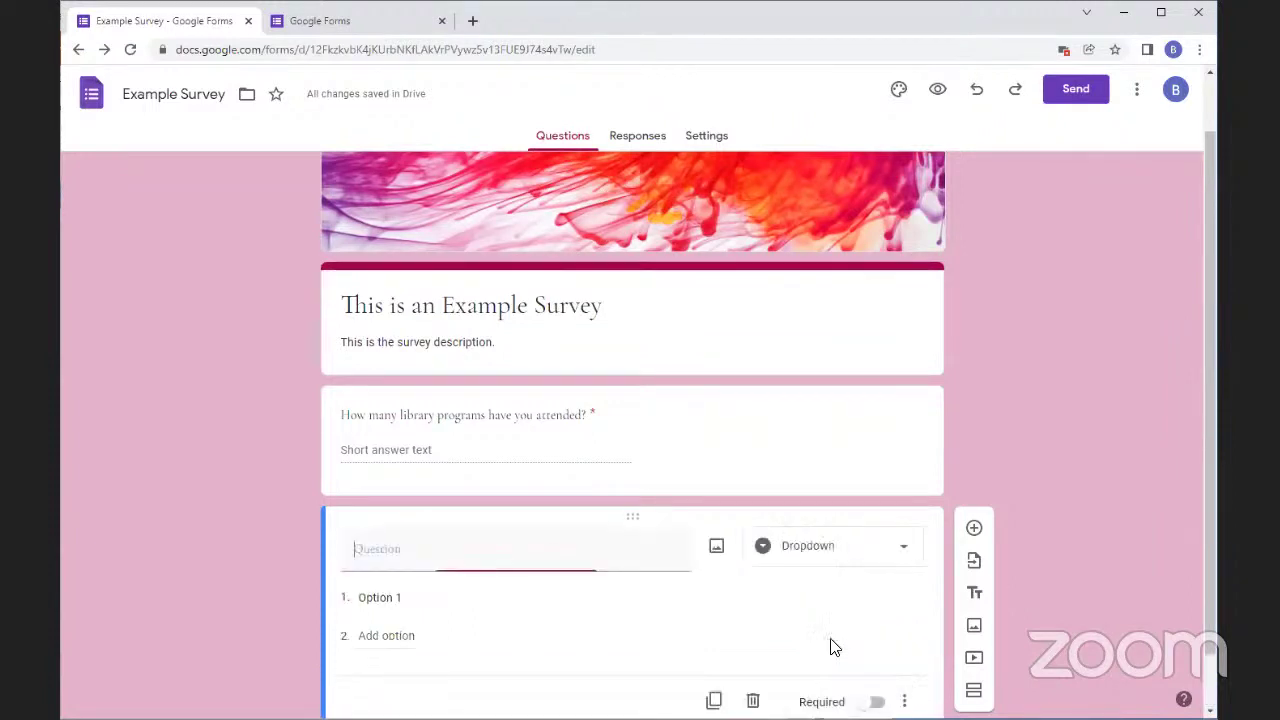
left_click(800, 545)
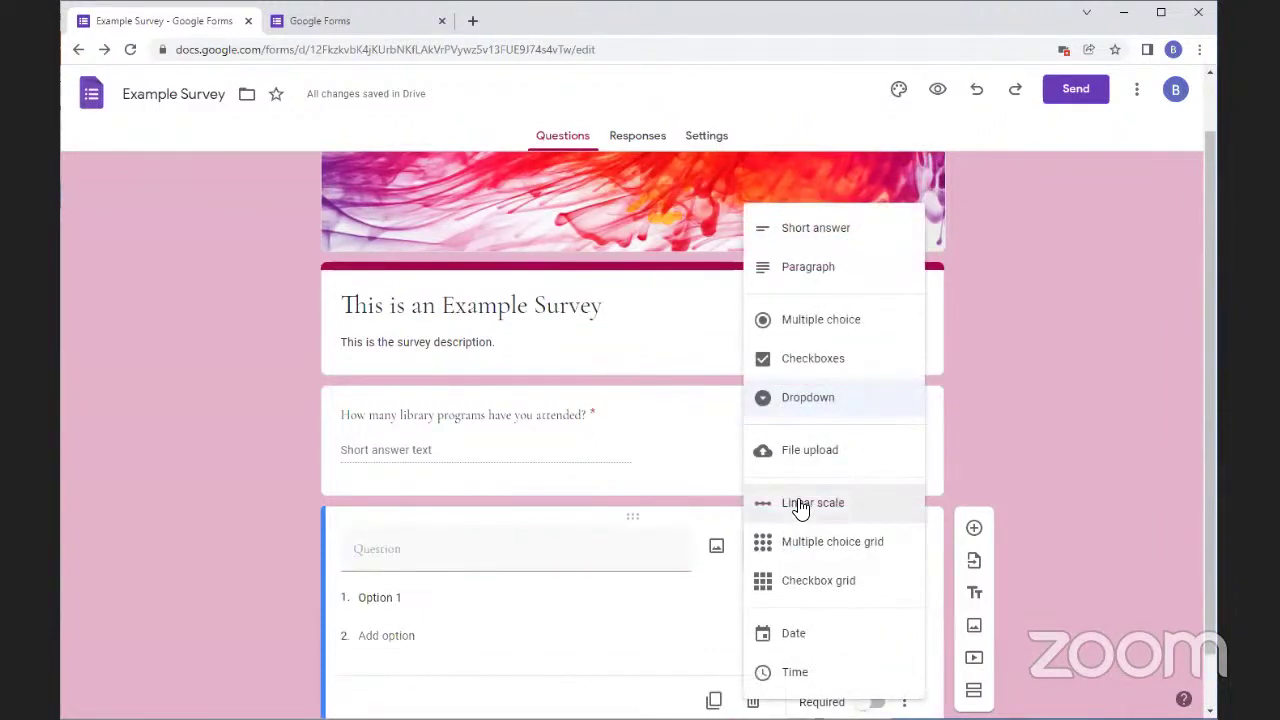
left_click(797, 505)
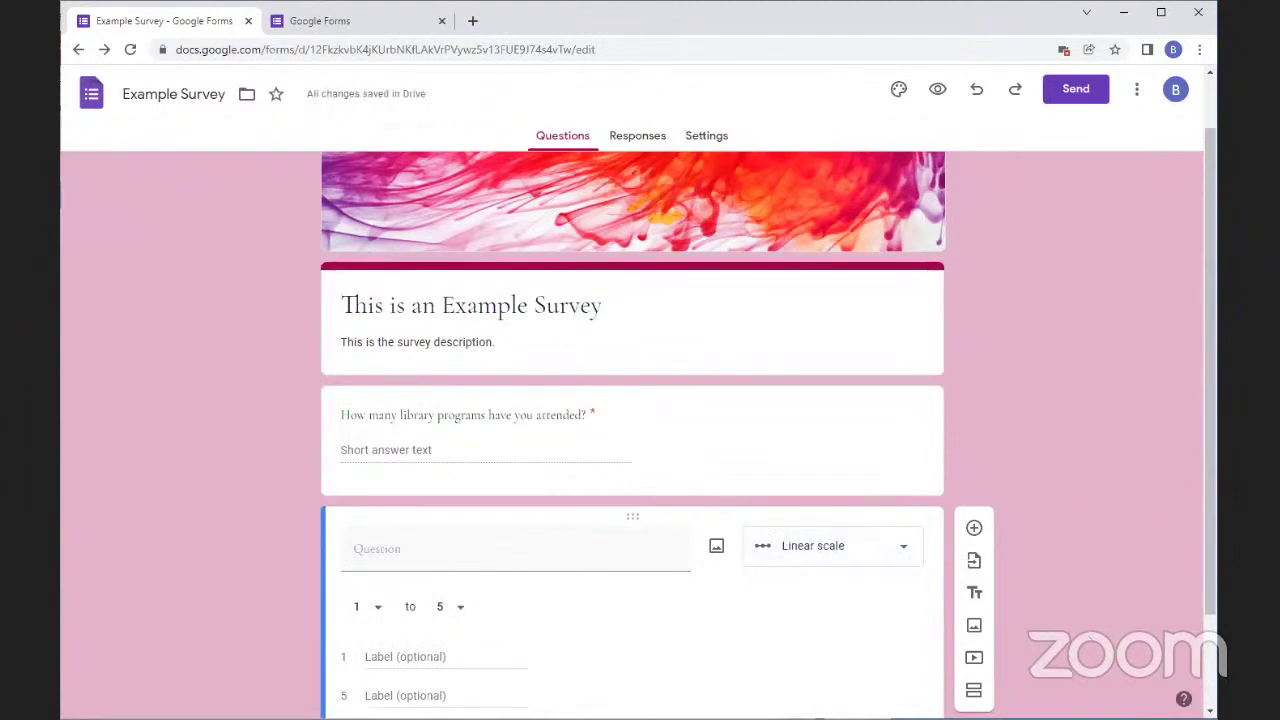
scroll(634, 674, "down", 2)
left_click(372, 488)
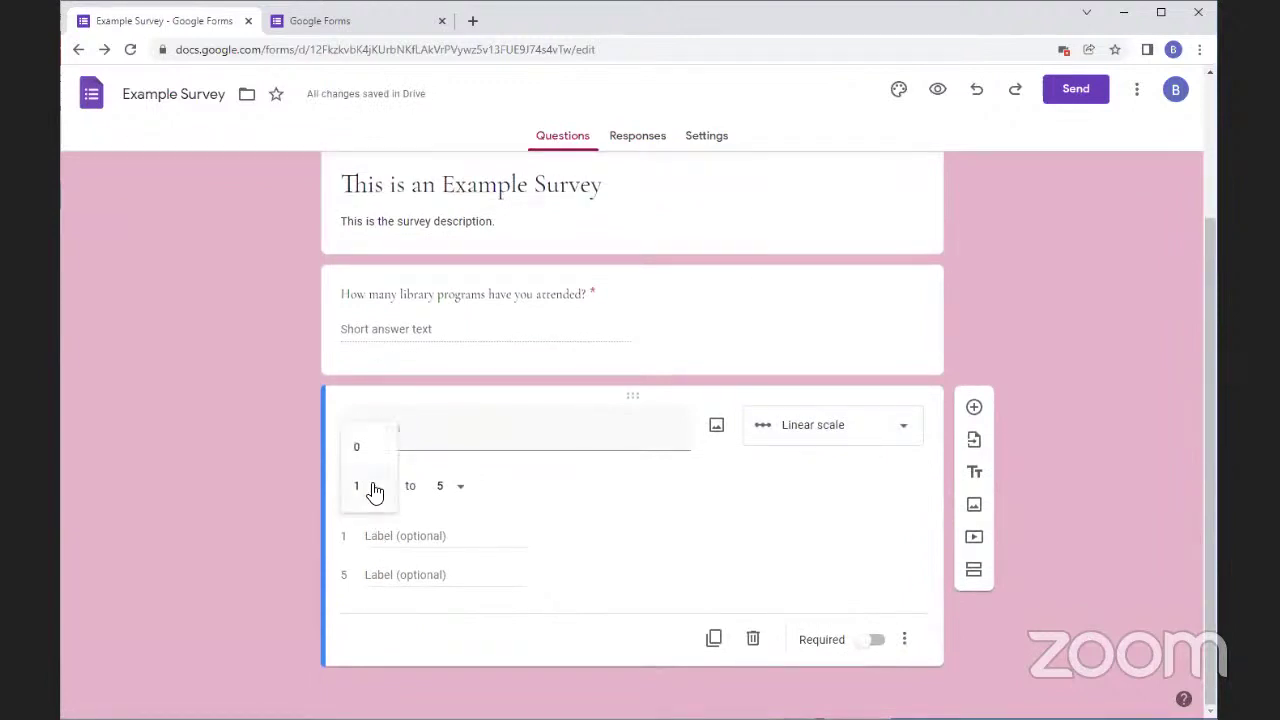
left_click(310, 542)
left_click(466, 490)
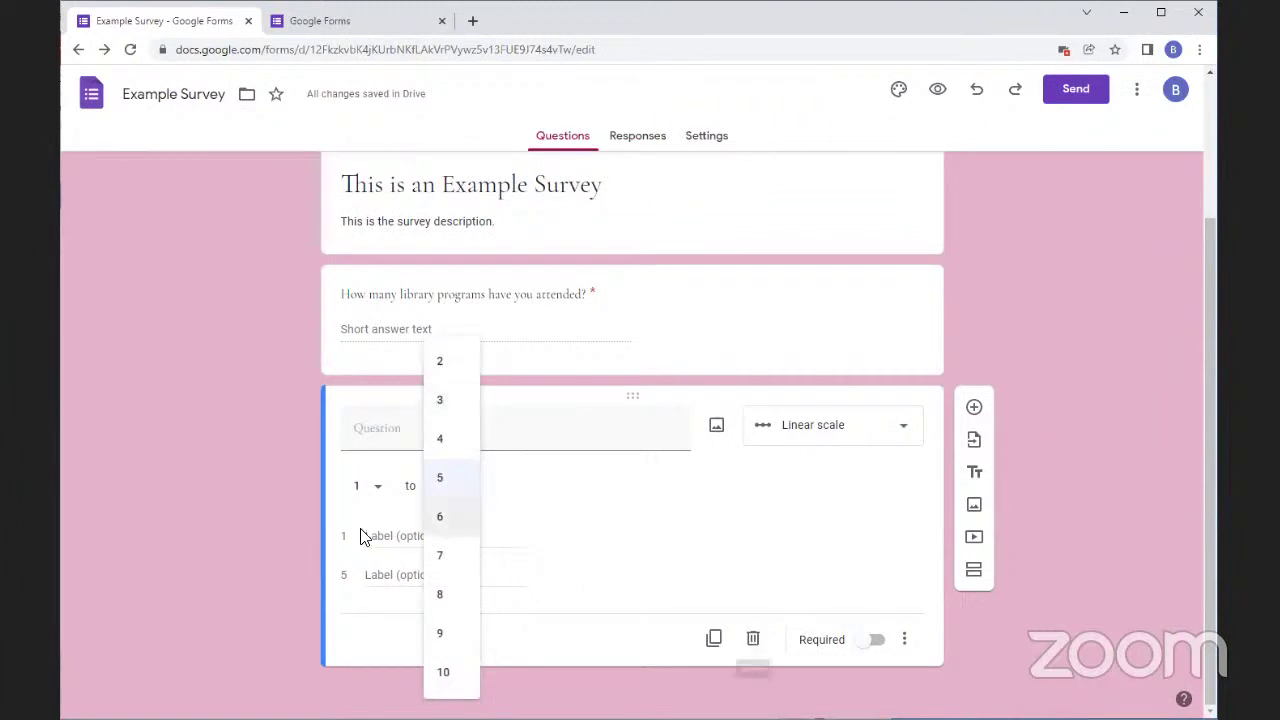
left_click(320, 527)
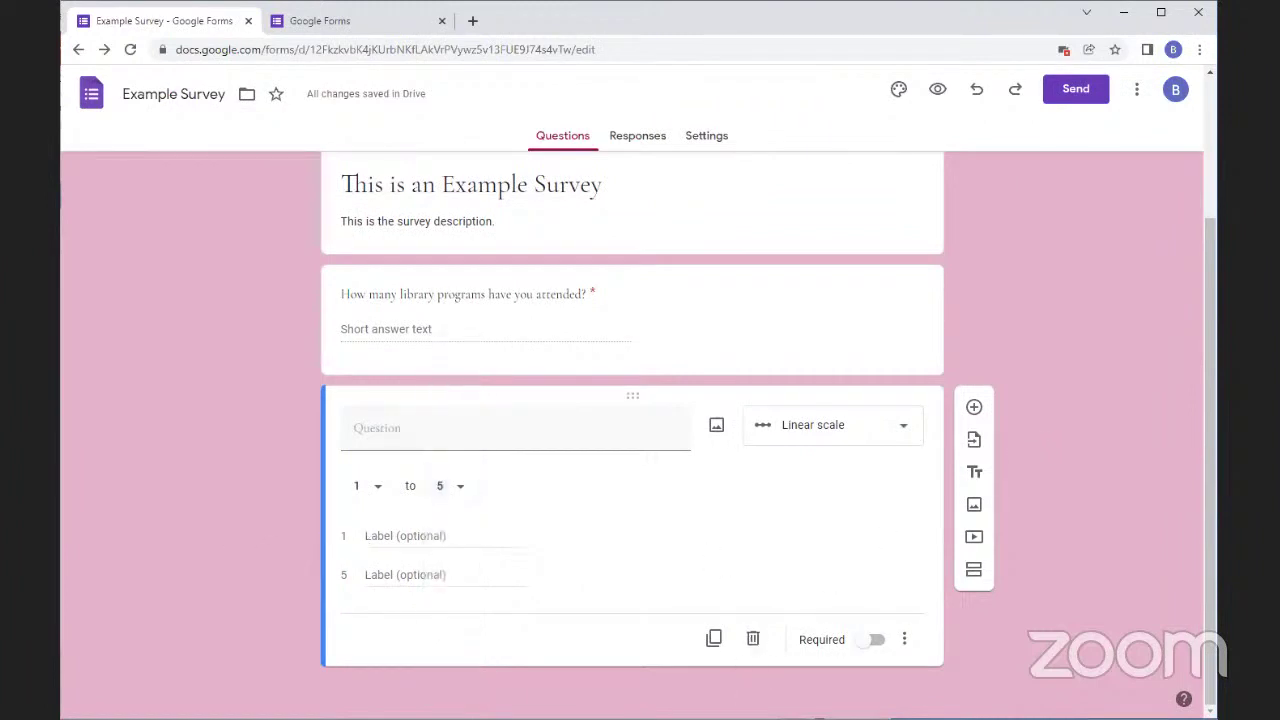
left_click(811, 443)
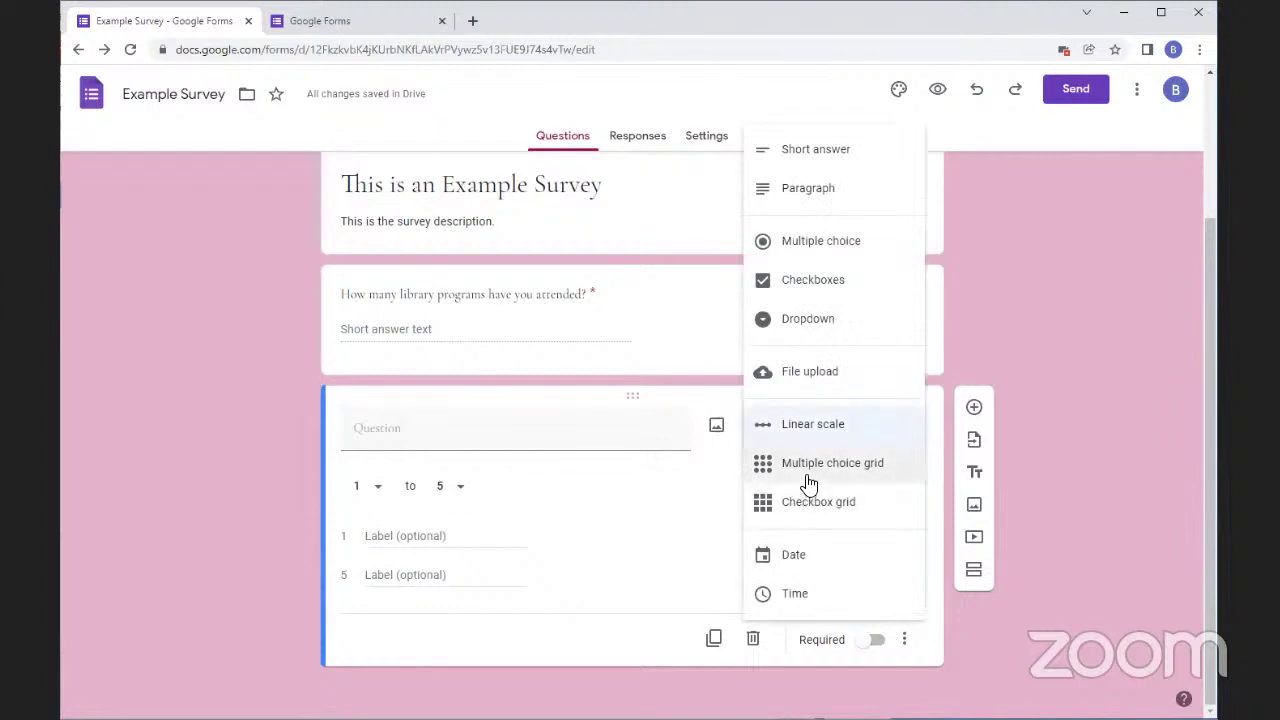
Try Multiple choice grid, Checkbox grid and Date for the new question, ending on Time
left_click(806, 484)
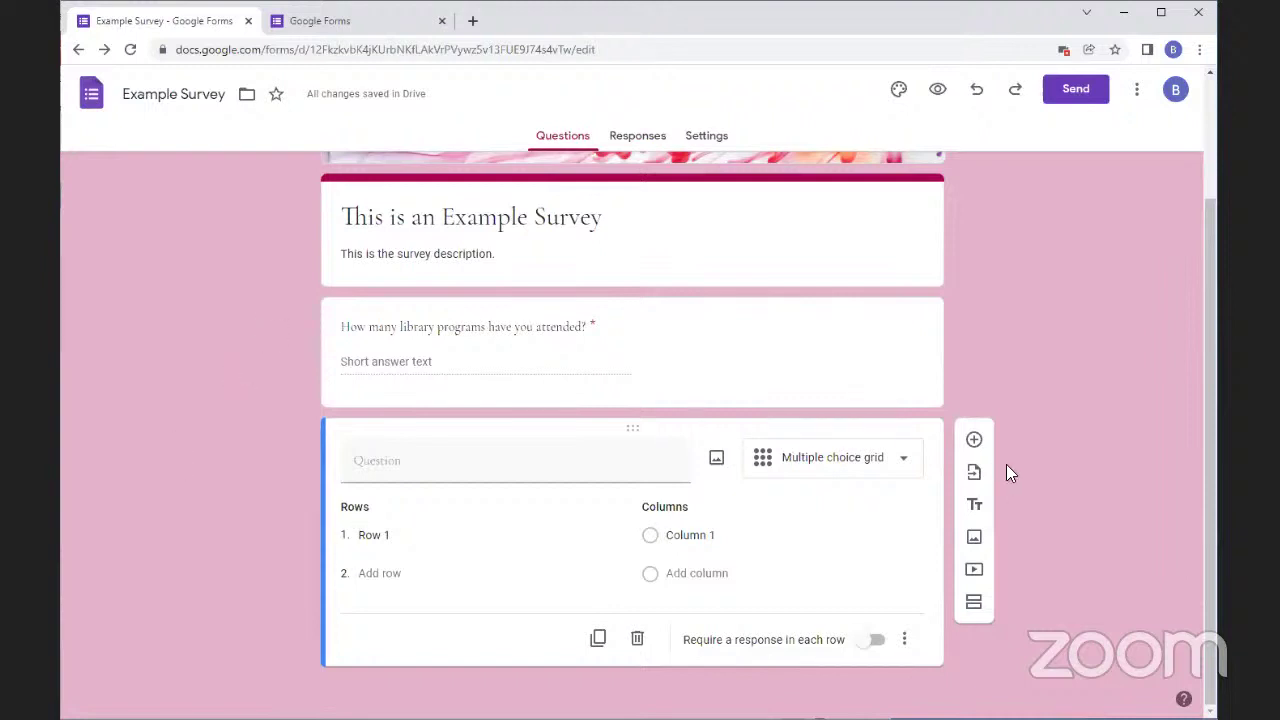
left_click(806, 462)
left_click(828, 510)
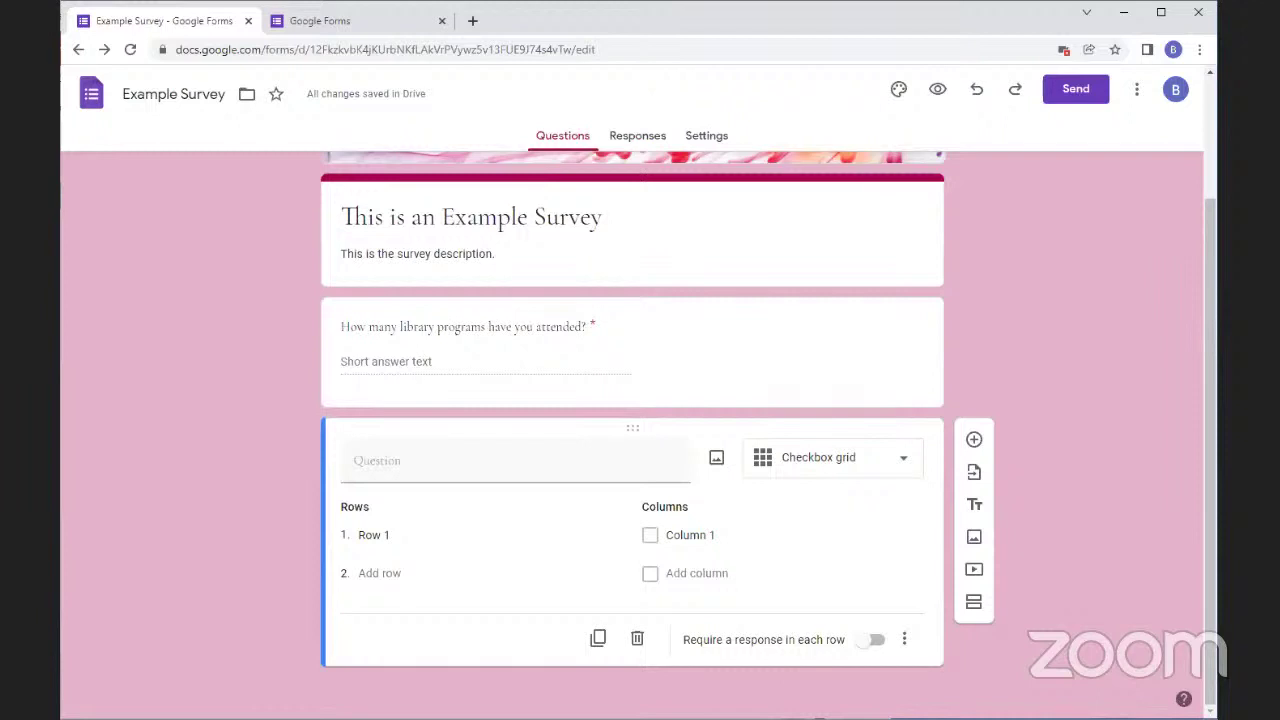
left_click(868, 470)
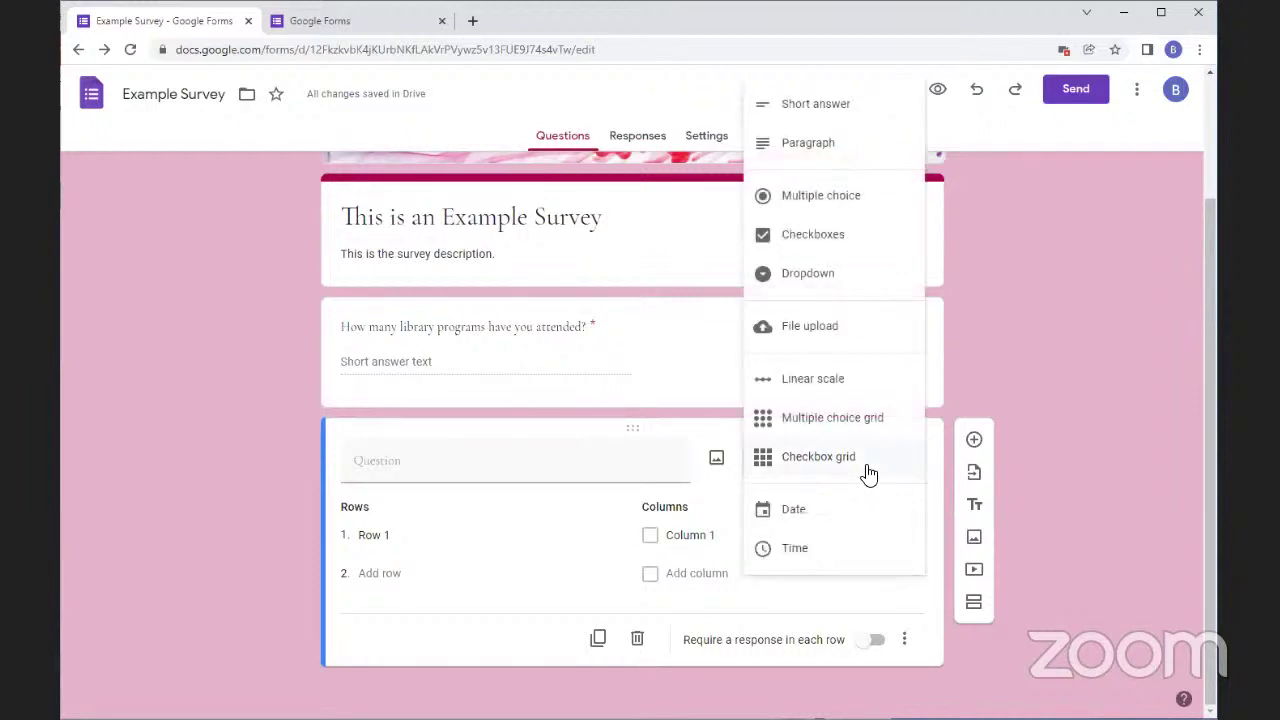
left_click(797, 513)
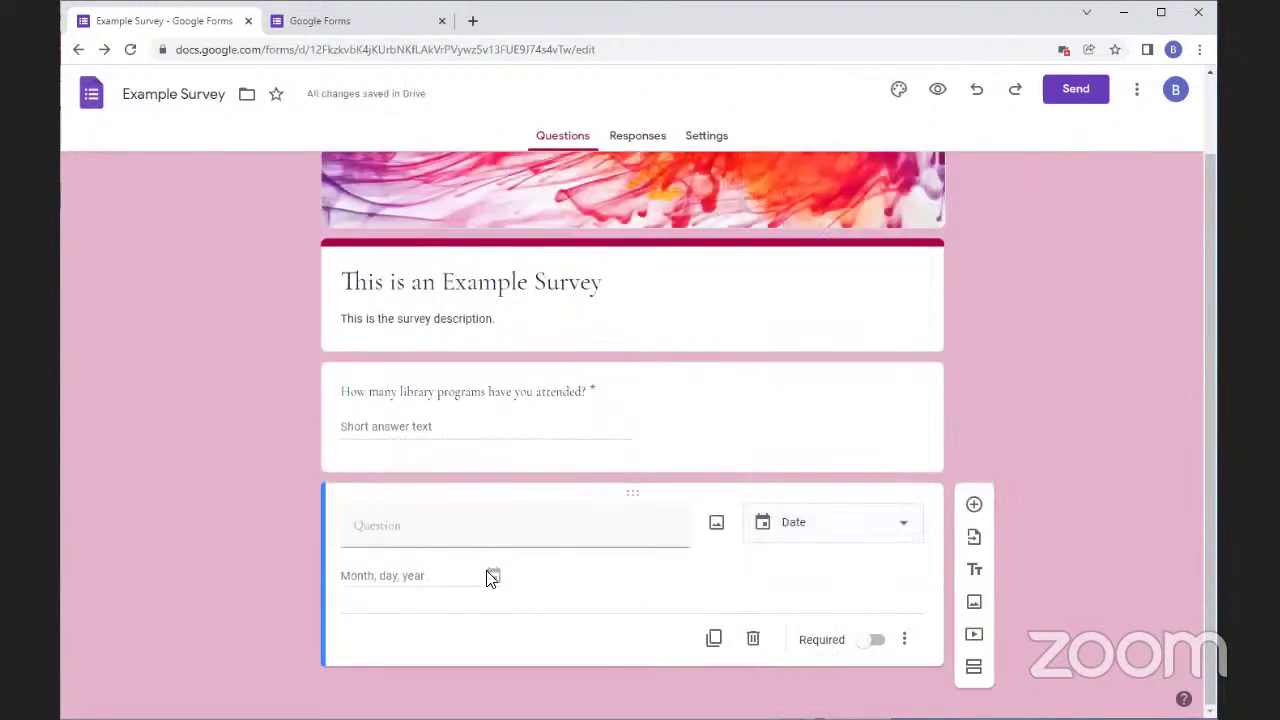
left_click(906, 641)
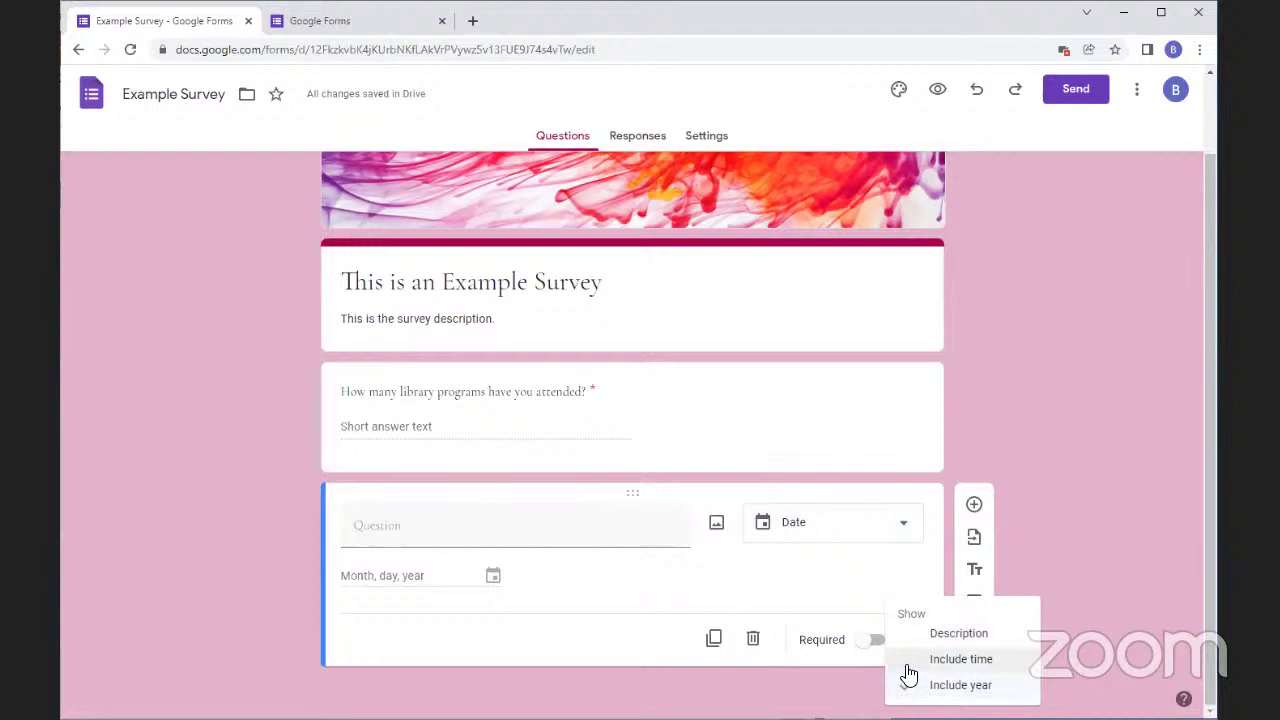
left_click(910, 530)
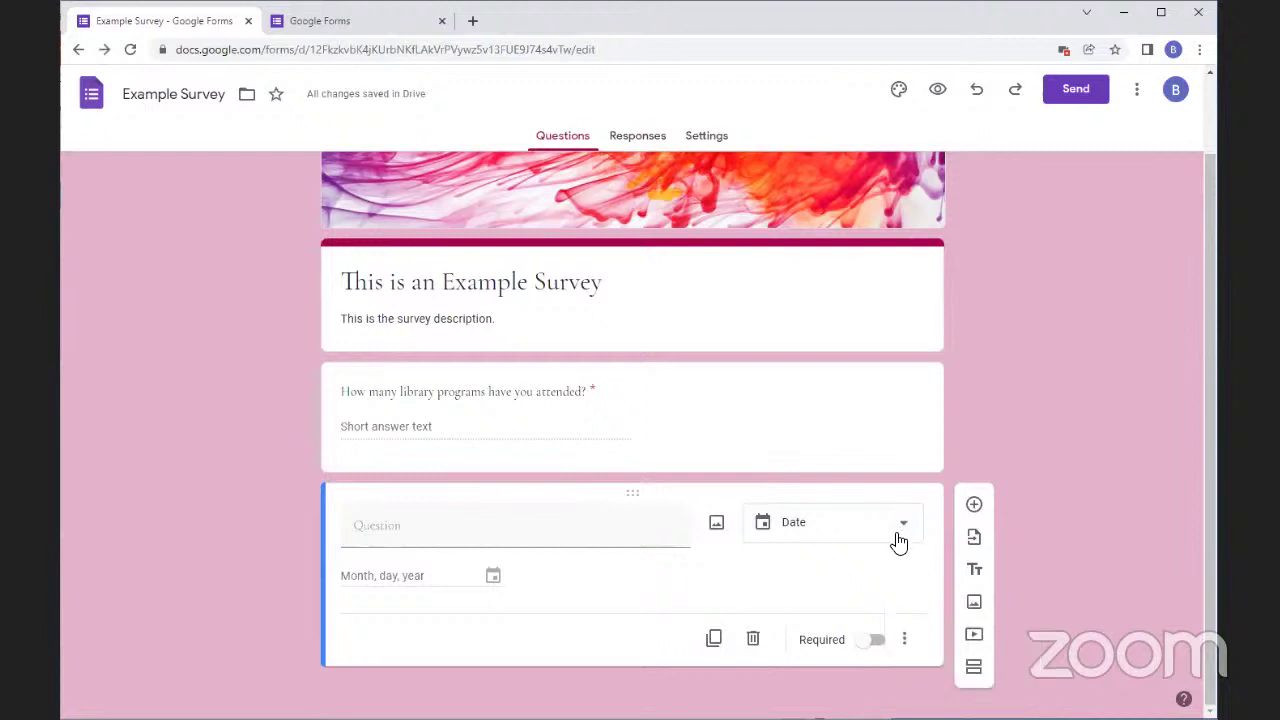
left_click(900, 533)
left_click(826, 574)
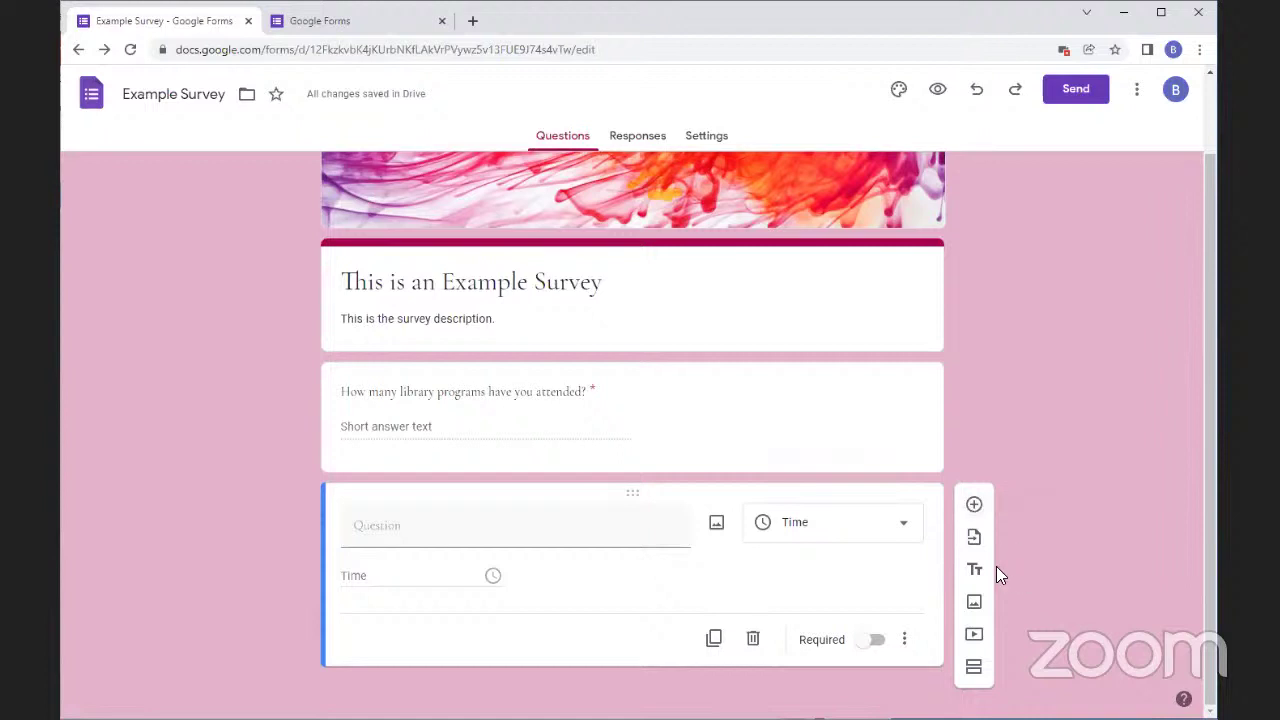
Narrow the browser window and add a multiple-choice question below the Time question
scroll(996, 566, "up", 1)
scroll(996, 566, "down", 1)
left_click_drag(1214, 546, 908, 563)
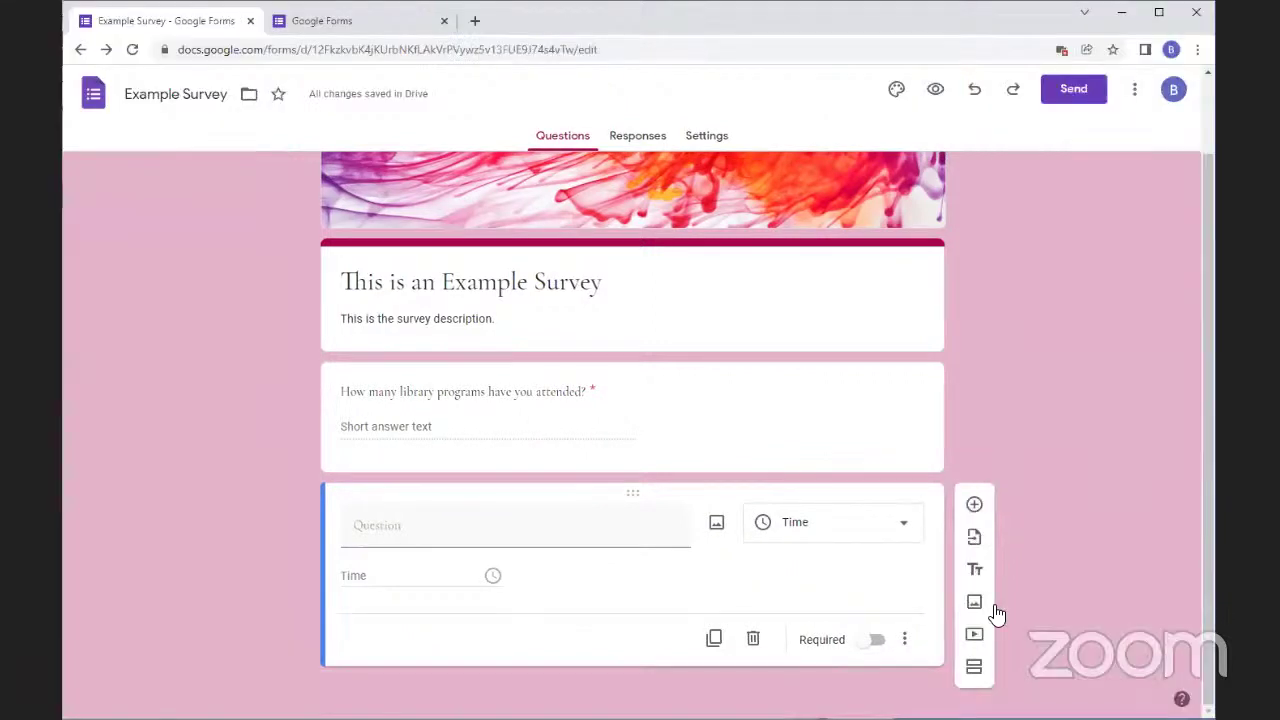
scroll(1030, 560, "up", 1)
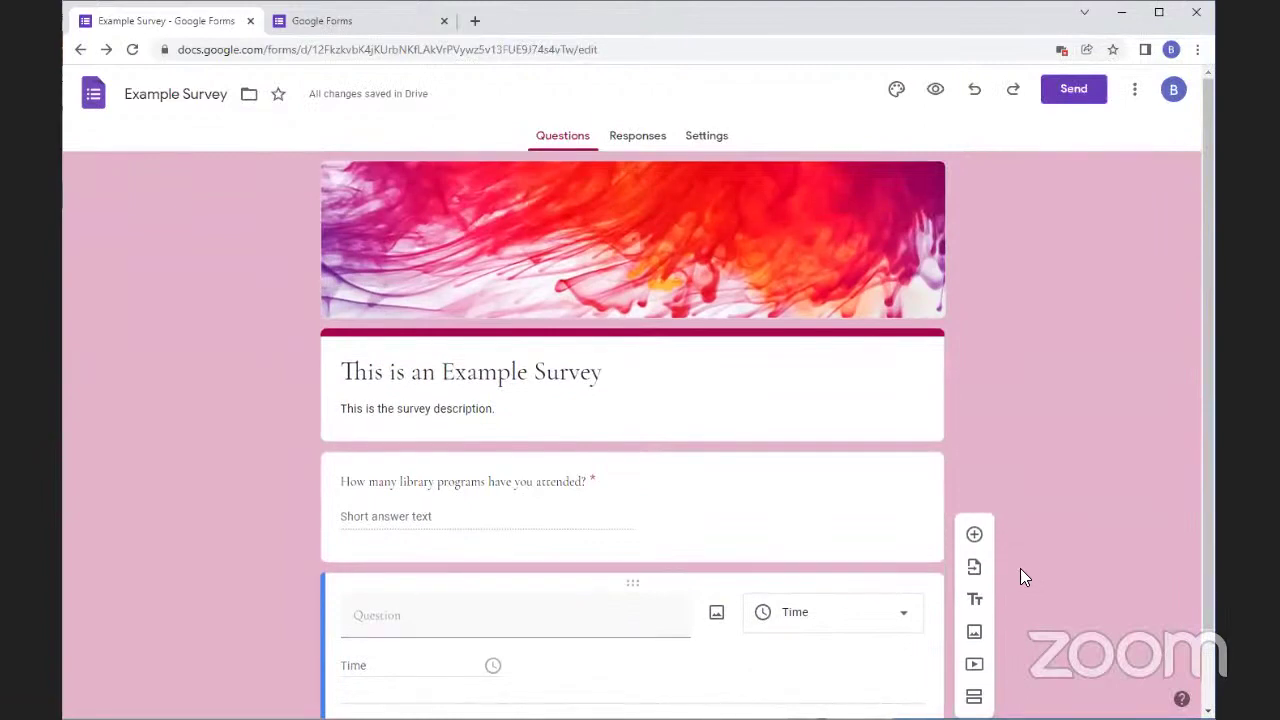
scroll(1006, 606, "down", 2)
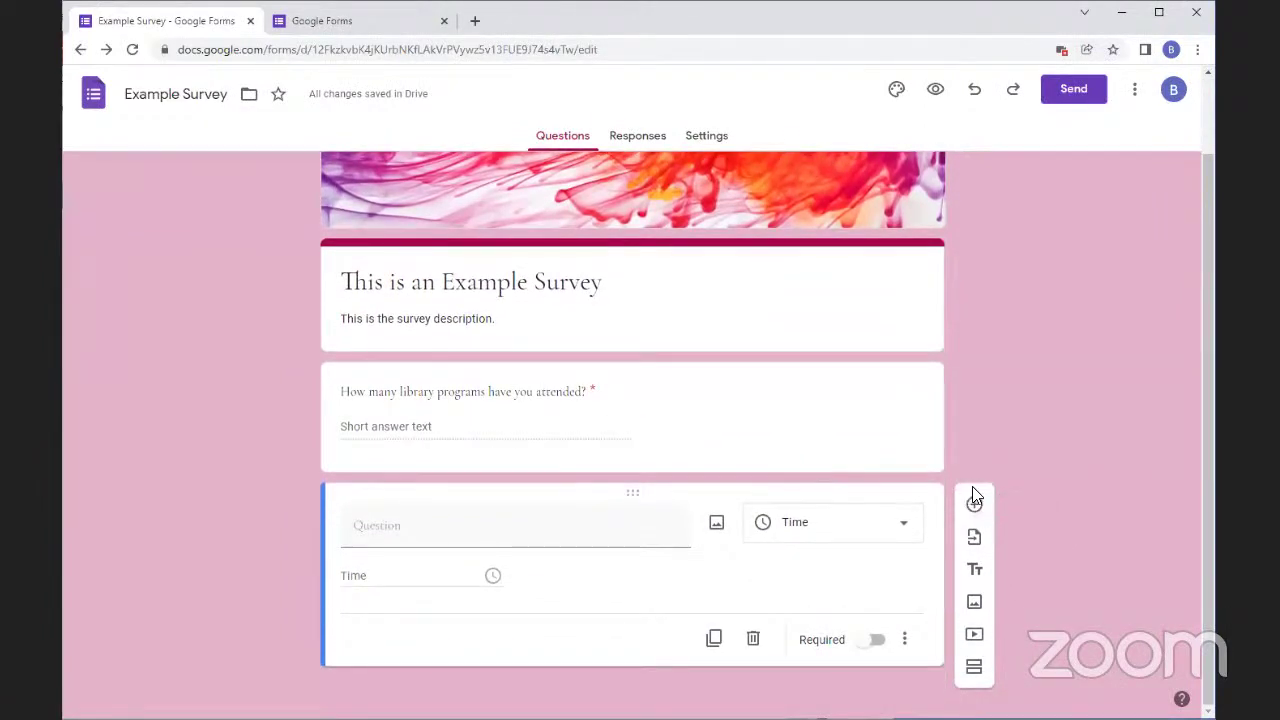
left_click(974, 502)
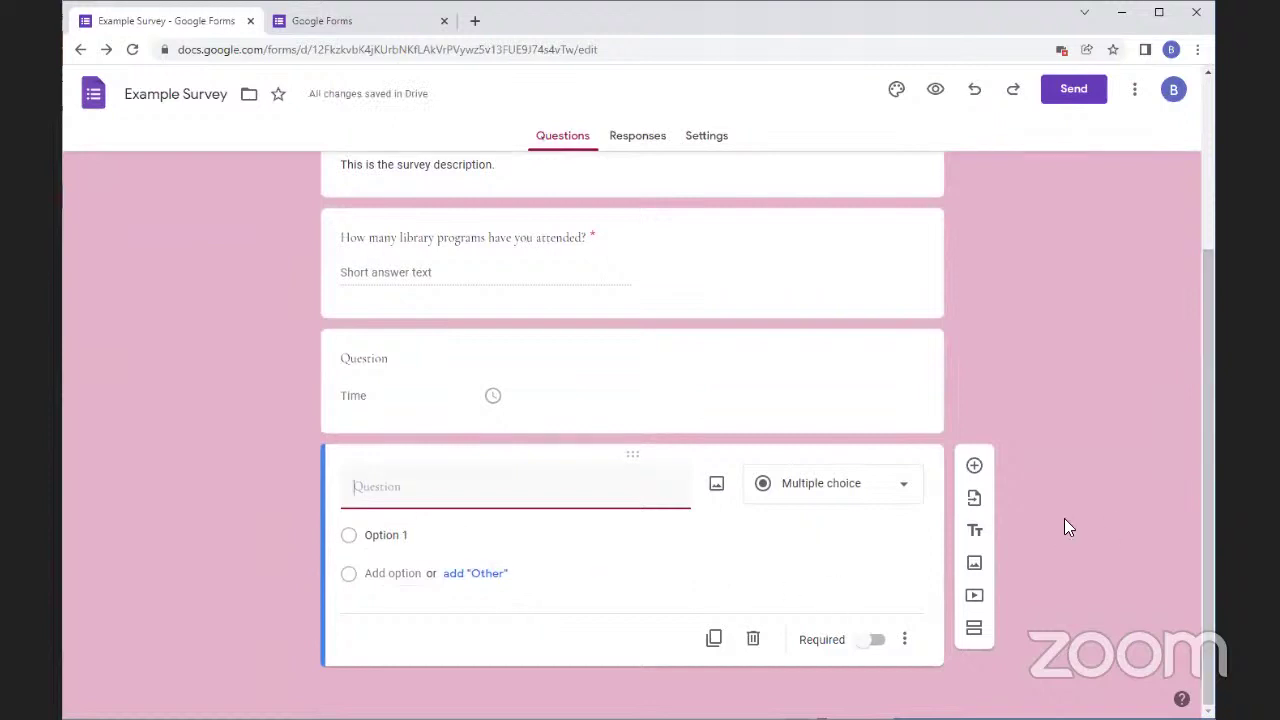
Import Feedback Type, Feedback and Suggestions for improvement from the Customer Feedback form
left_click(986, 506)
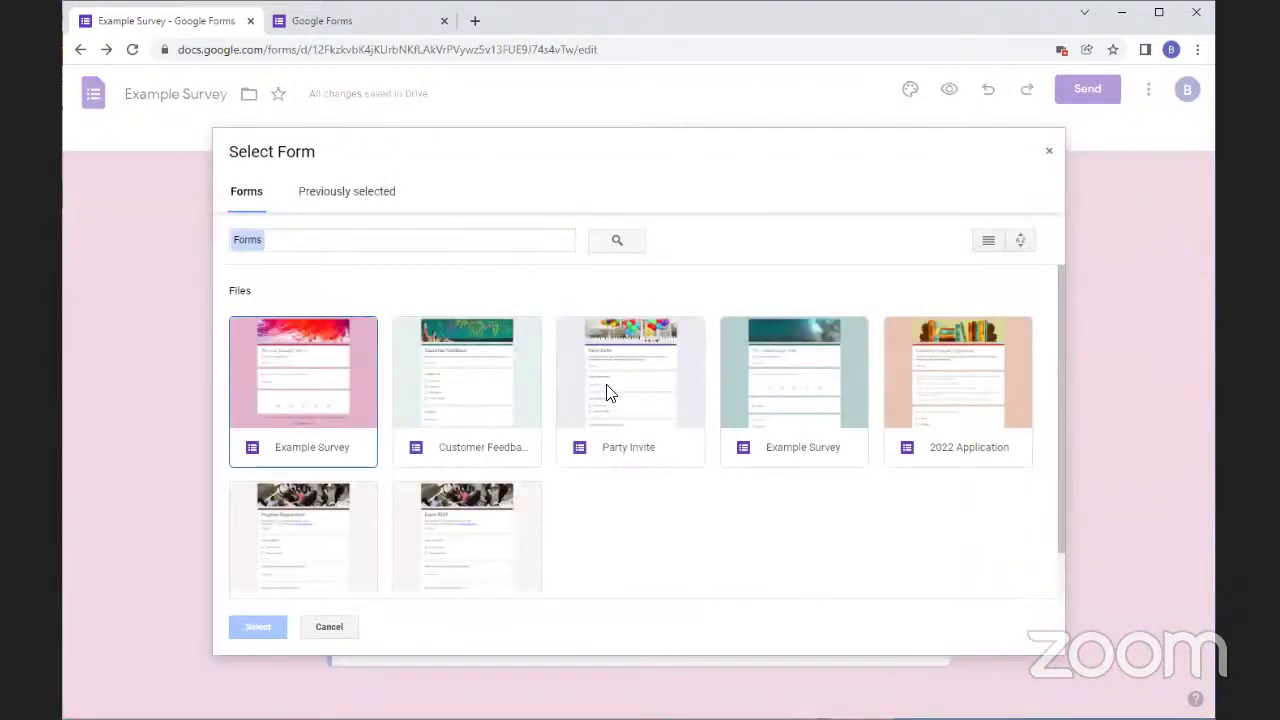
left_click(447, 370)
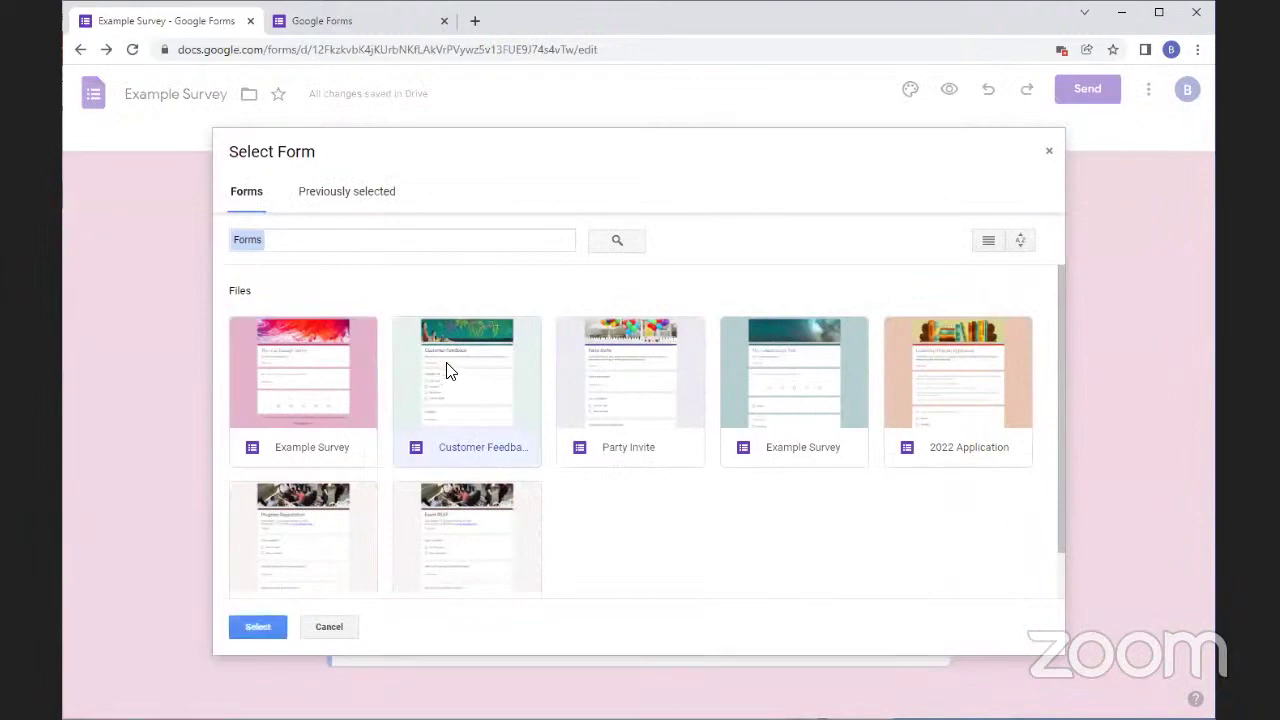
left_click(447, 370)
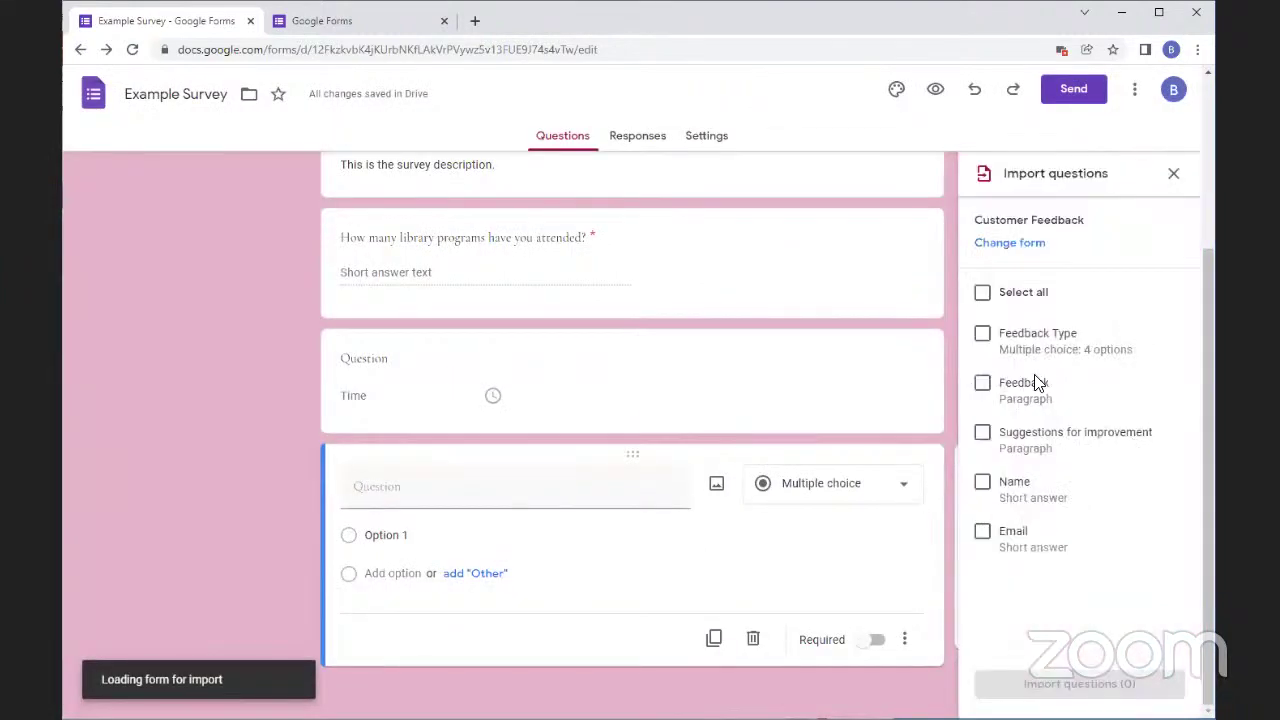
left_click(983, 336)
left_click(983, 385)
left_click(983, 434)
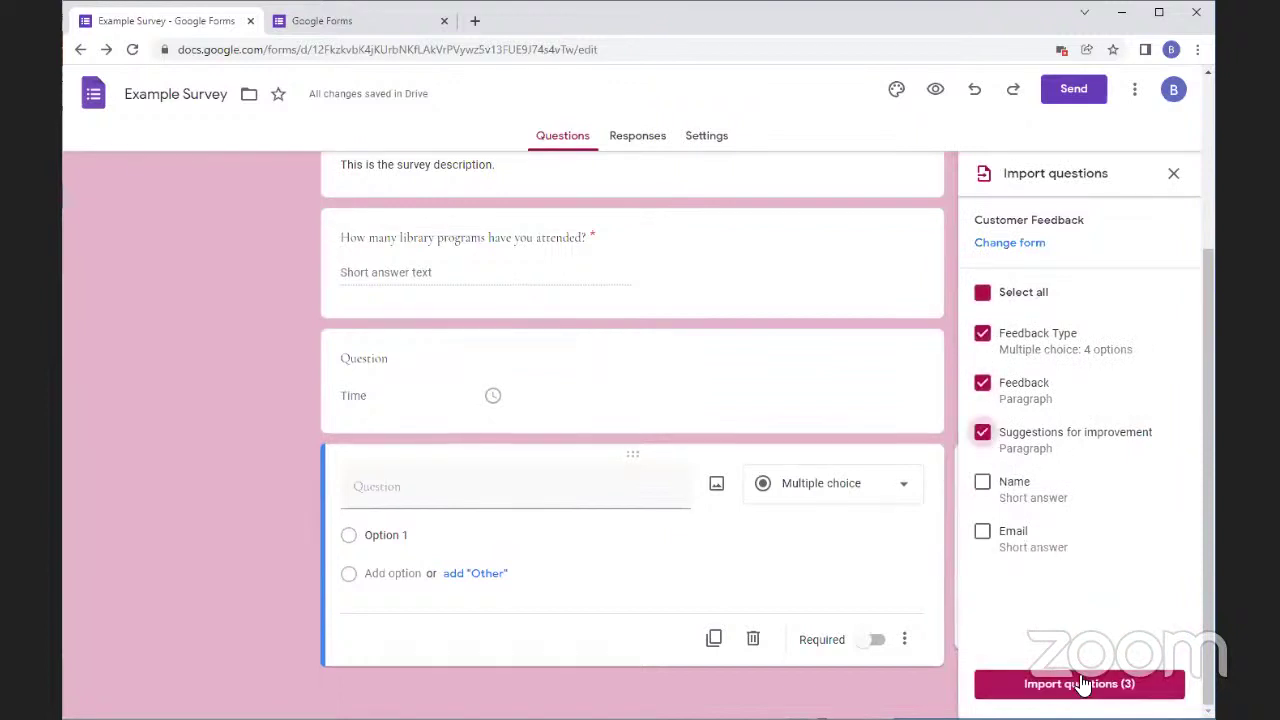
left_click(1080, 684)
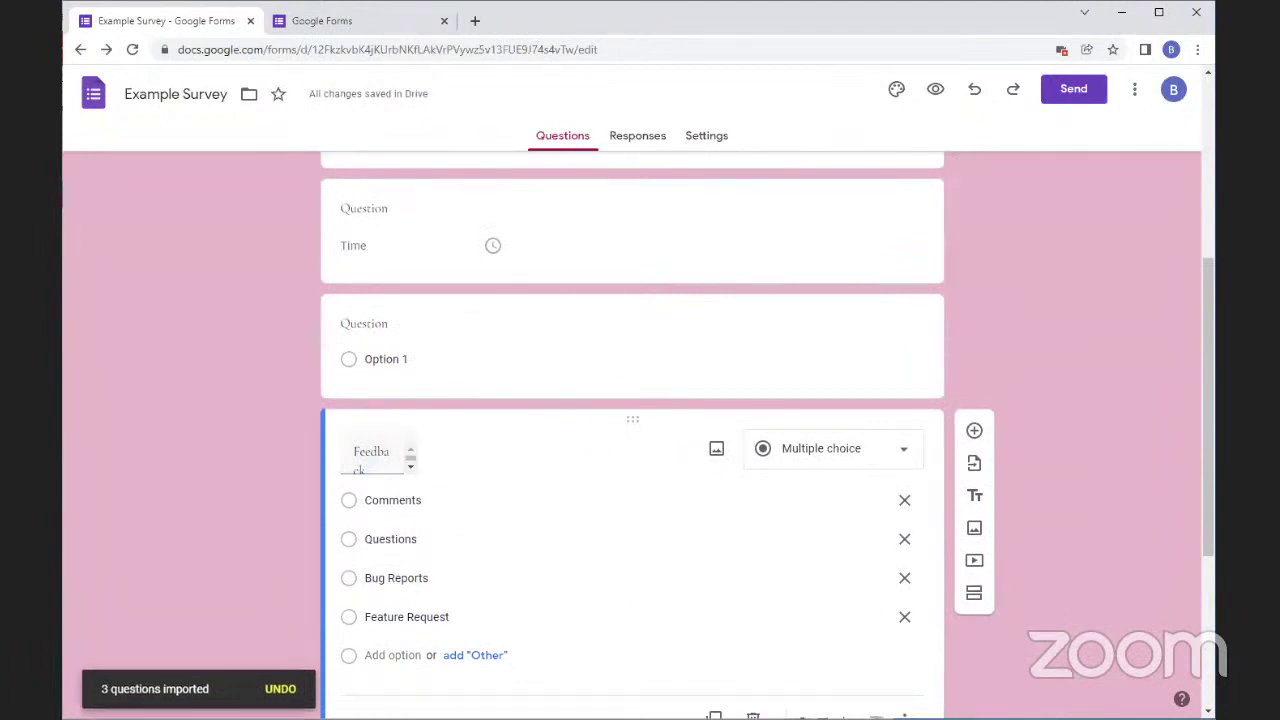
Insert an 'Untitled Title' title-and-description block after the Feedback Type question
left_click(972, 499)
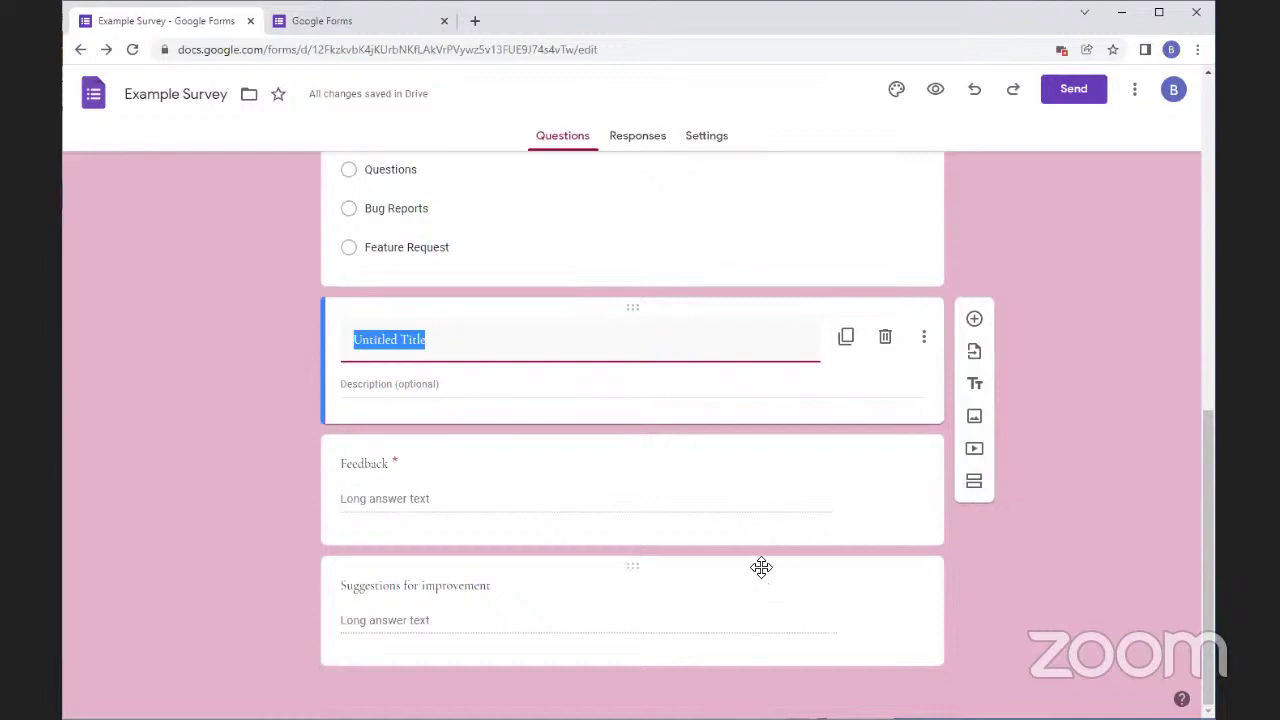
Add a second section to the Example Survey
left_click(974, 486)
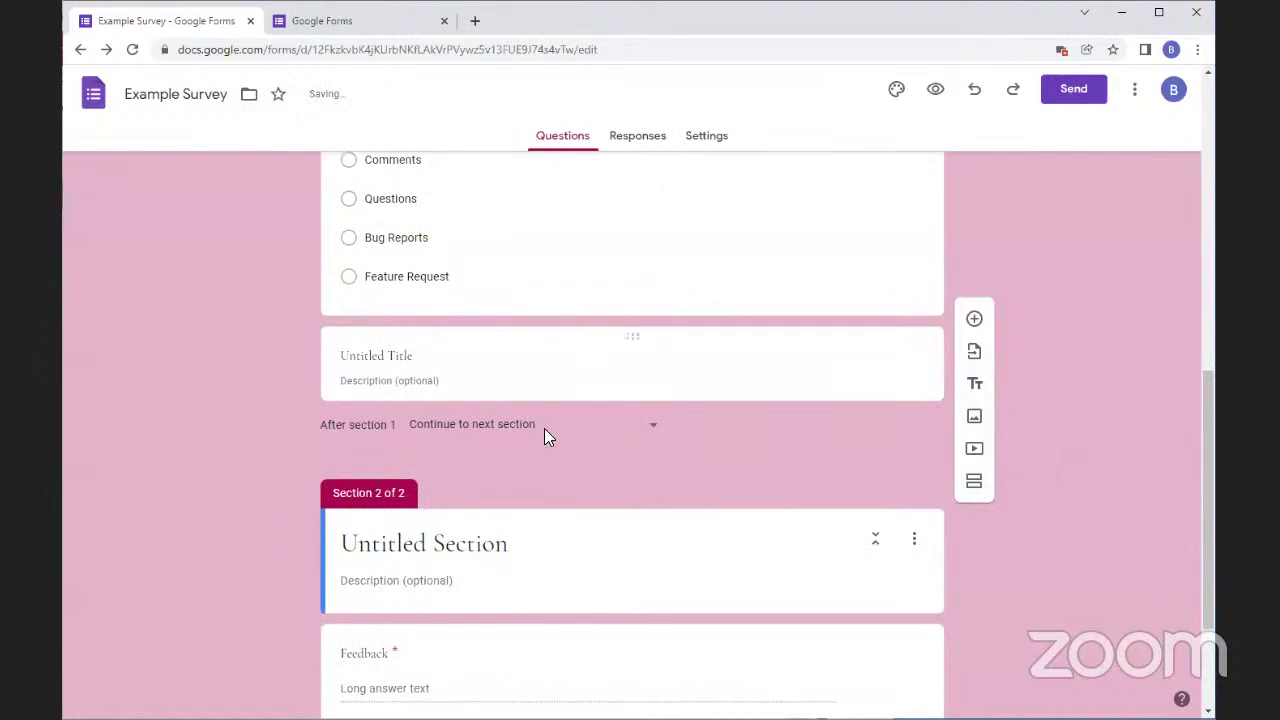
scroll(518, 525, "down", 2)
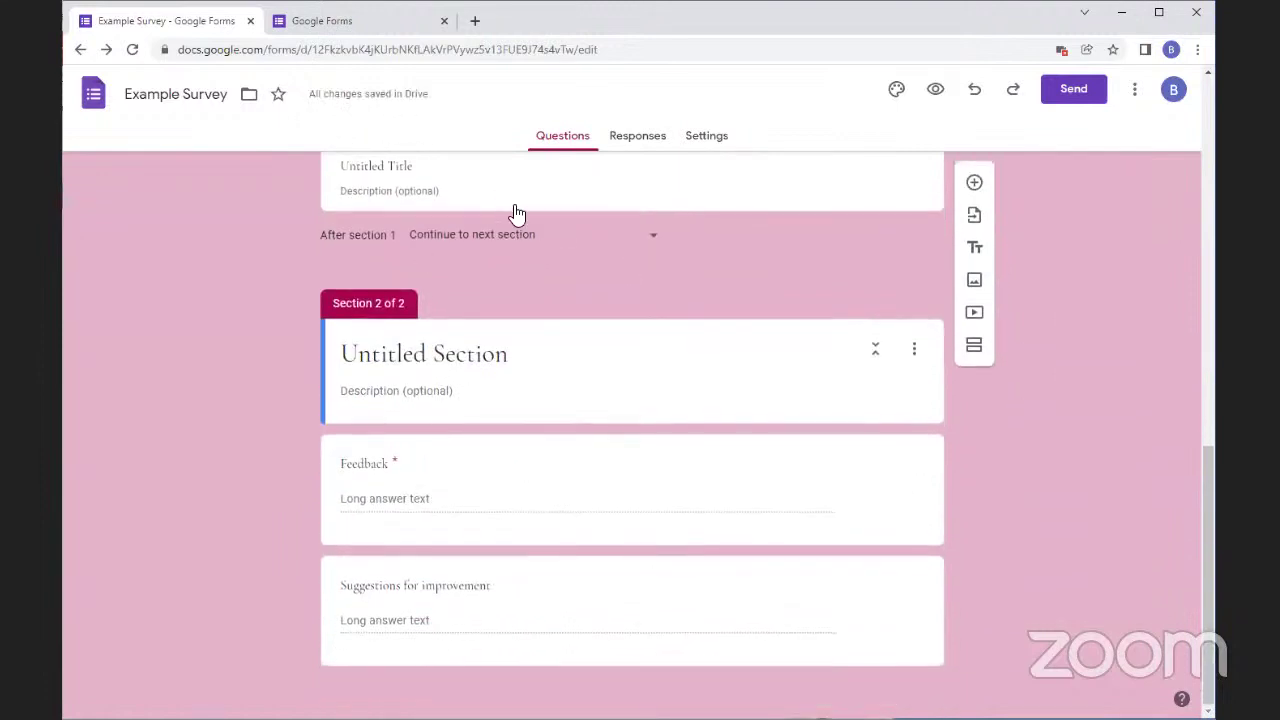
scroll(570, 330, "up", 2)
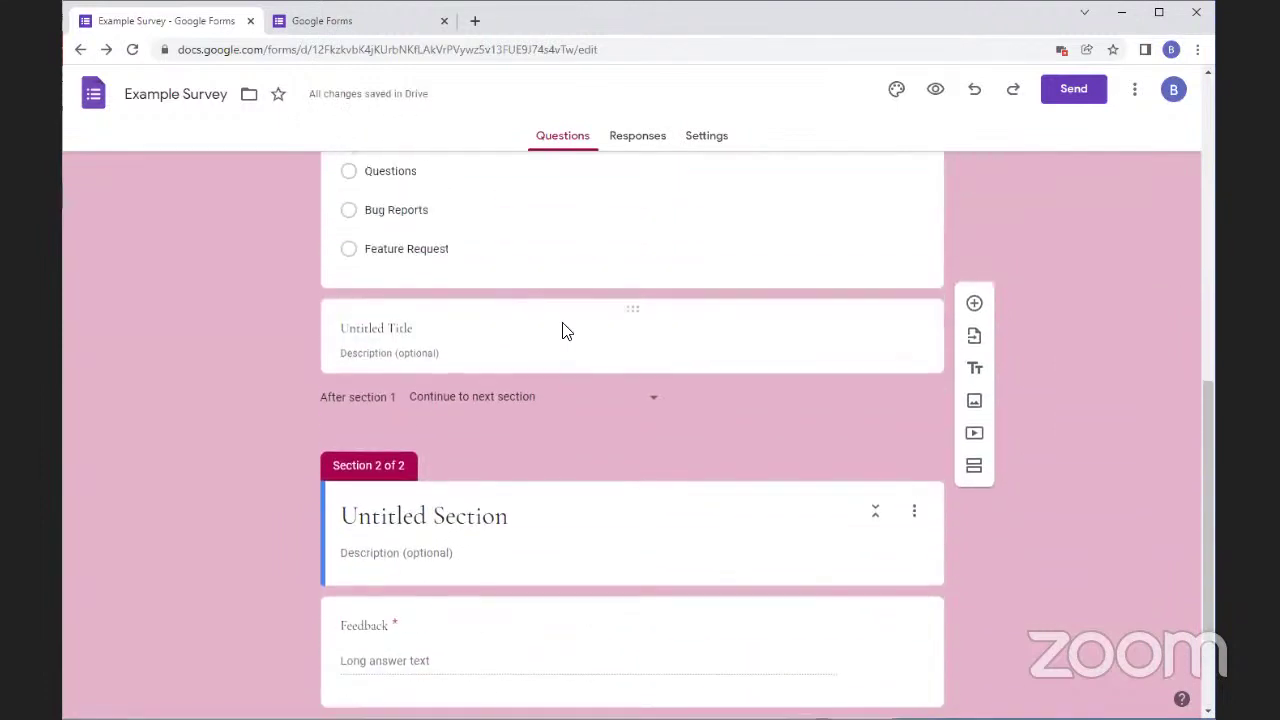
Move the Untitled Title block under the Section 2 header, above the Feedback question
left_click(637, 309)
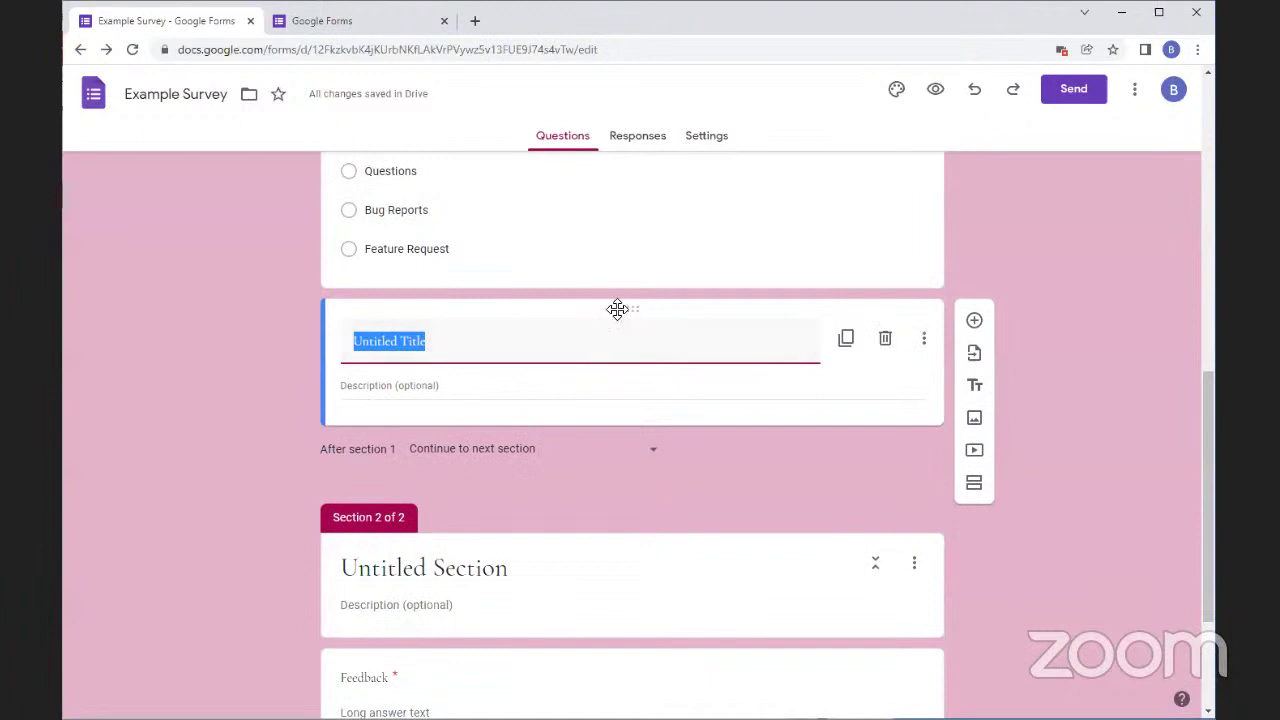
left_click_drag(637, 311, 663, 626)
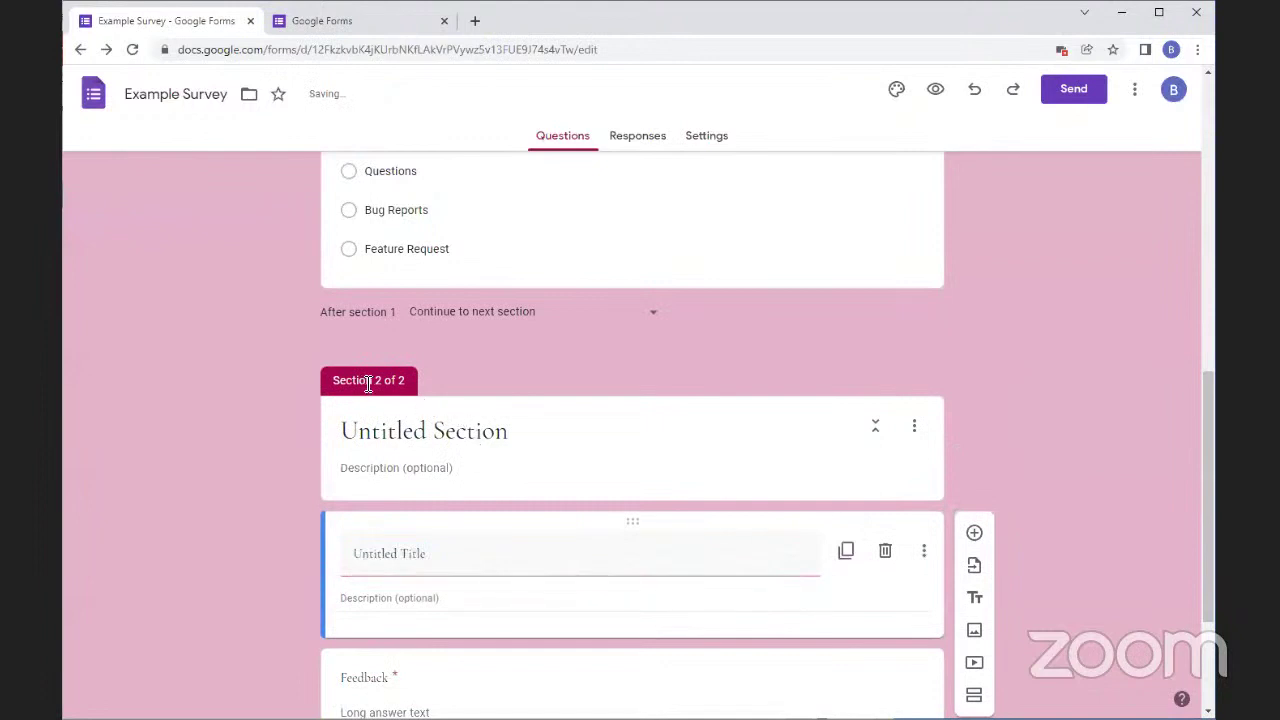
scroll(424, 462, "up", 10)
scroll(432, 476, "down", 4)
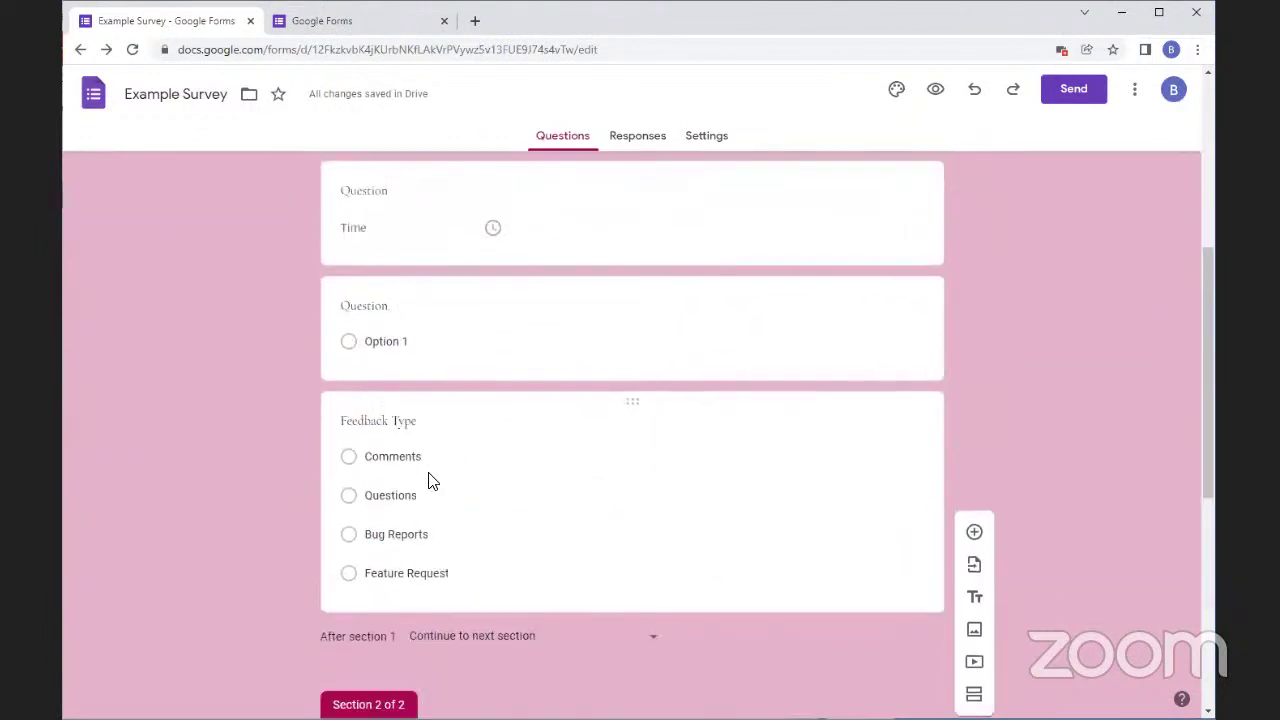
scroll(926, 597, "up", 3)
scroll(895, 603, "up", 2)
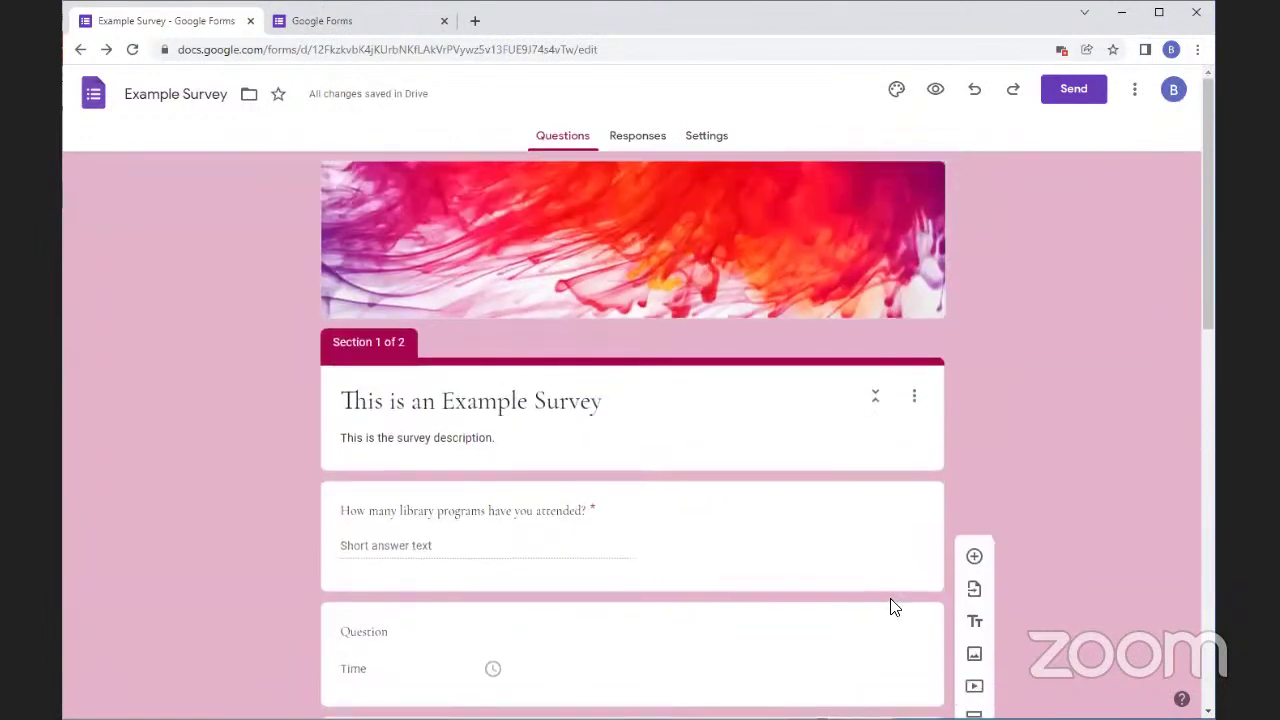
scroll(935, 510, "down", 2)
scroll(934, 510, "down", 4)
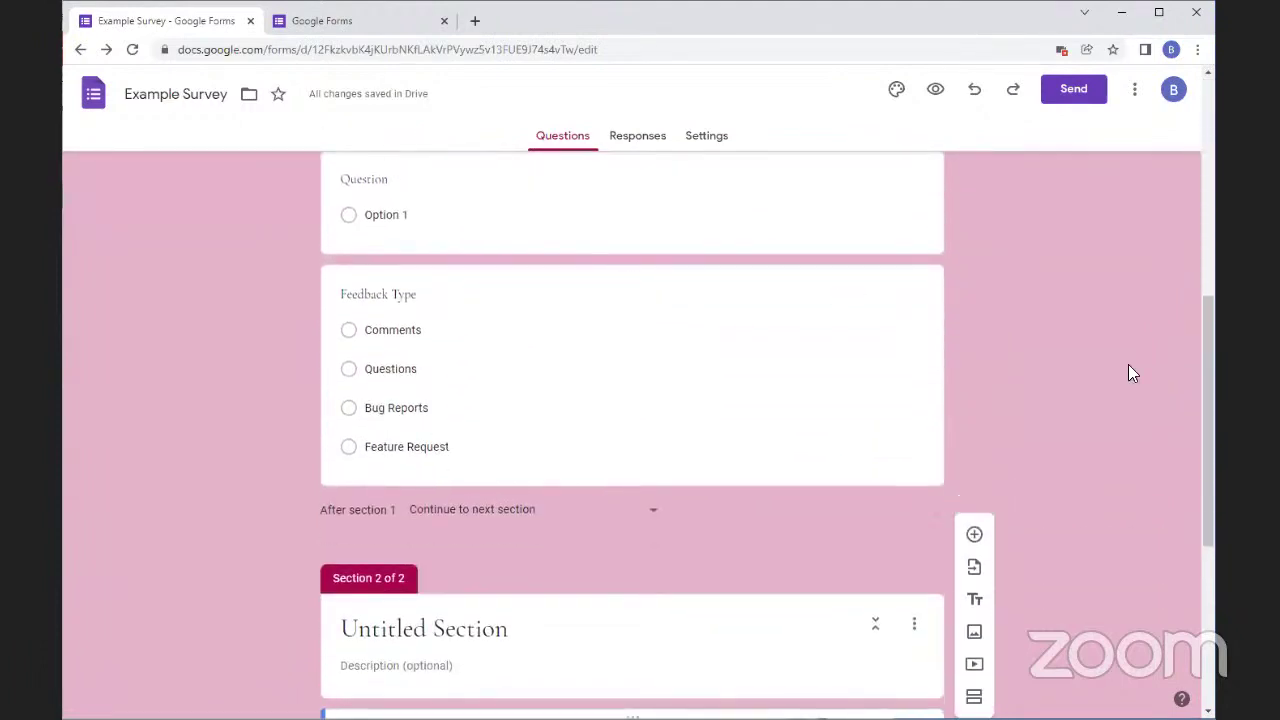
Undo the move so Untitled Title sits back in Section 1 after Feedback Type
scroll(1054, 428, "down", 3)
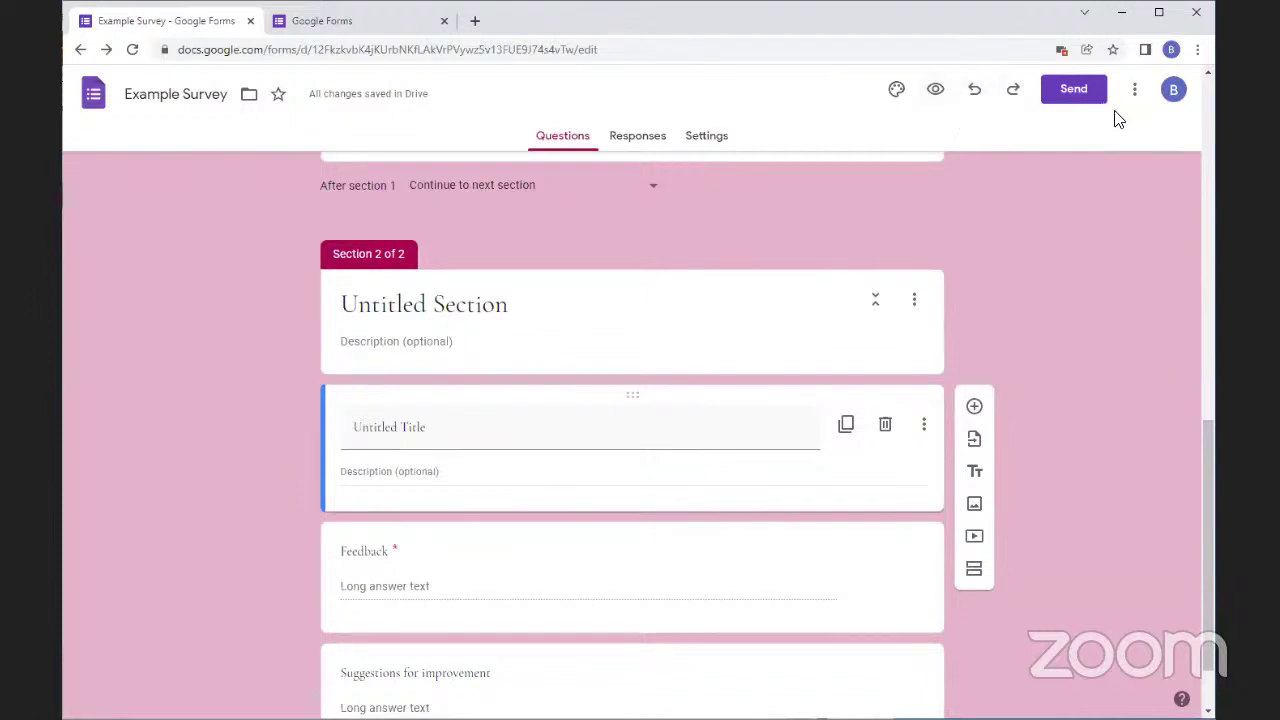
scroll(1062, 430, "up", 3)
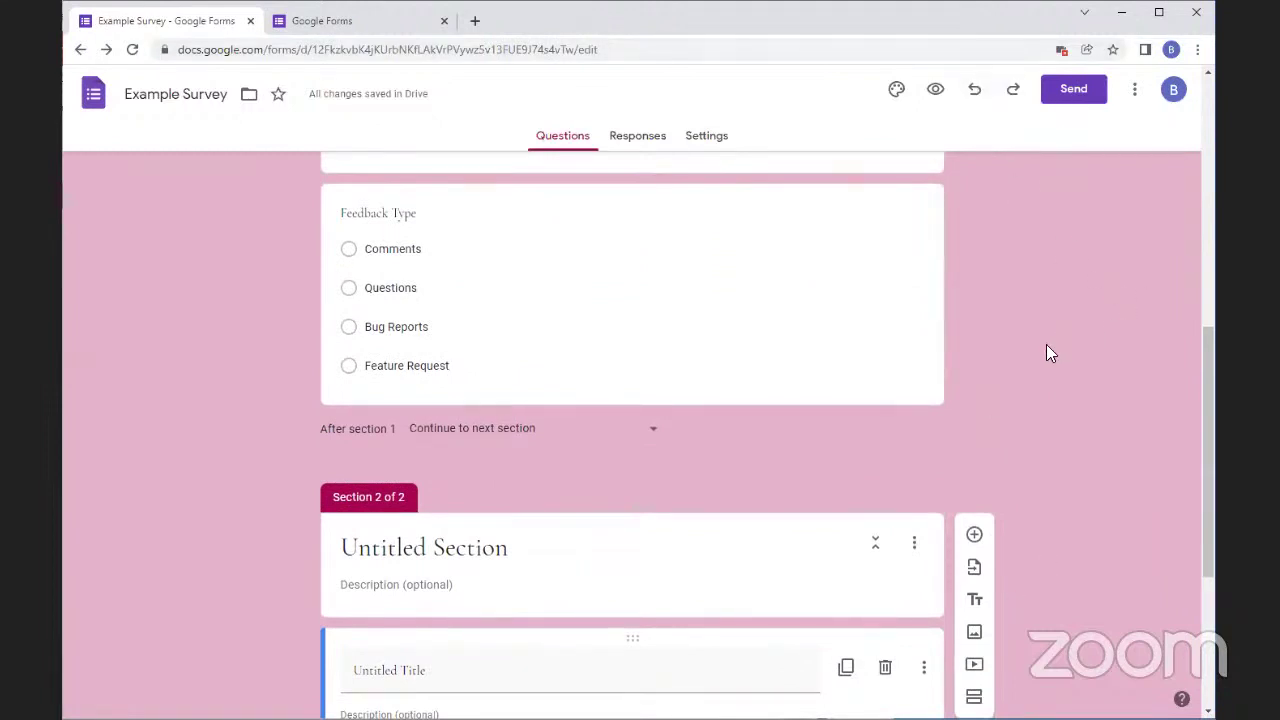
left_click(975, 92)
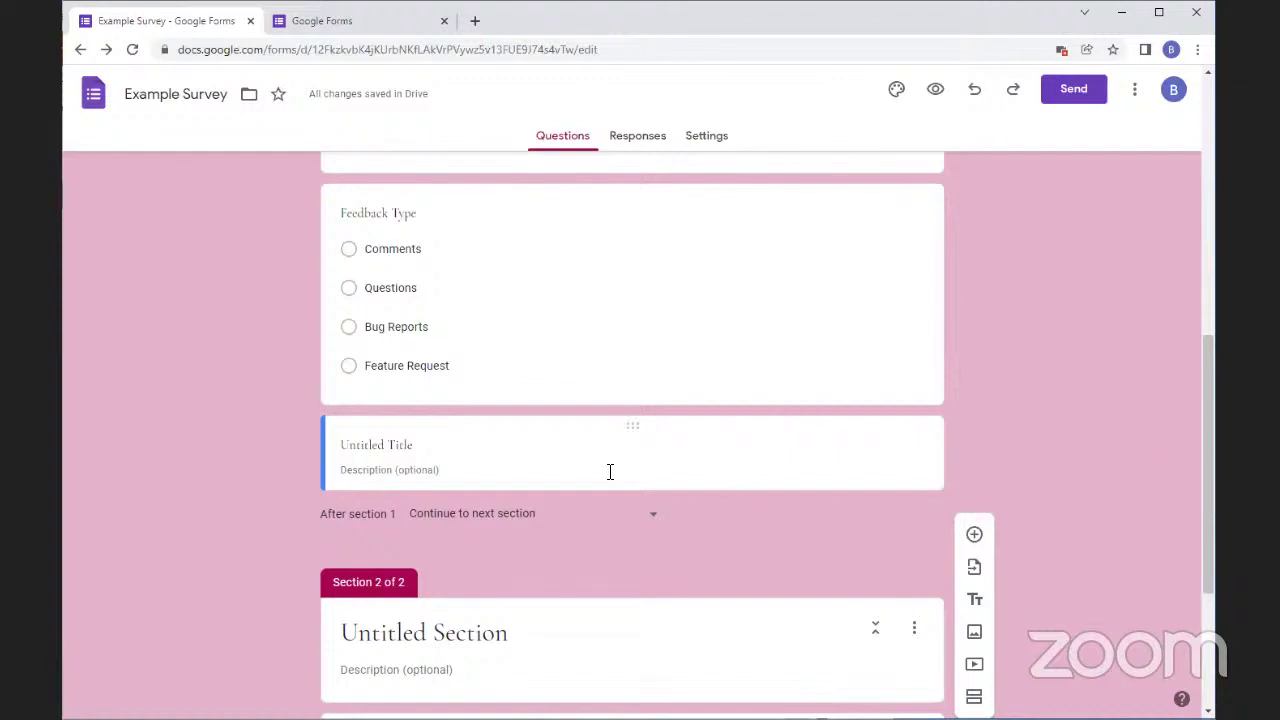
scroll(610, 471, "down", 3)
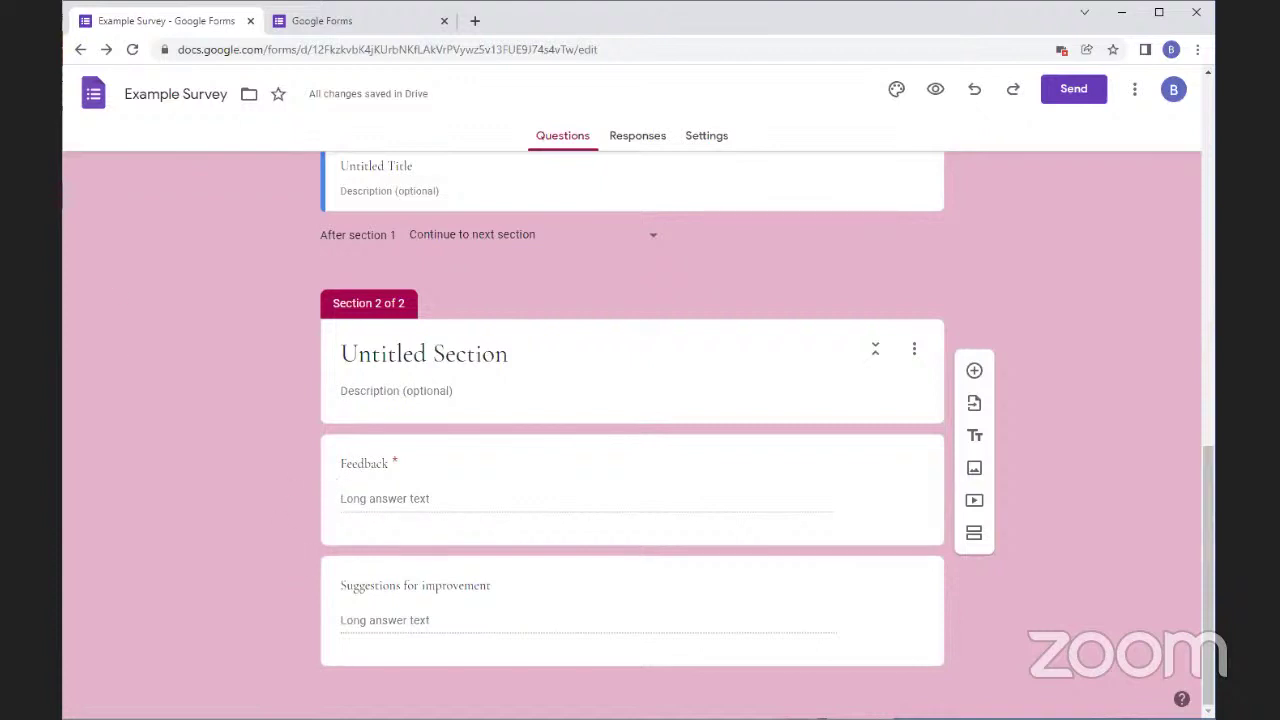
Go to the Google Forms home page and close the template gallery tab
left_click(328, 22)
scroll(334, 429, "up", 6)
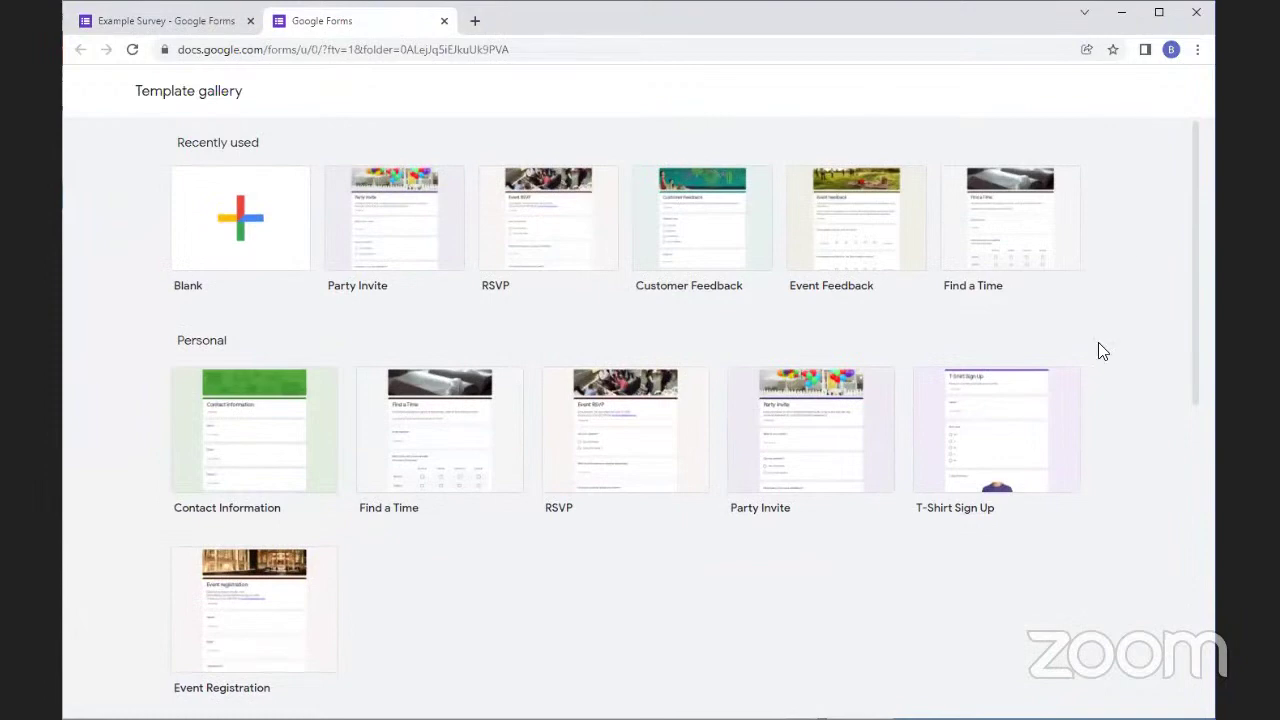
scroll(1090, 357, "down", 6)
scroll(116, 192, "up", 6)
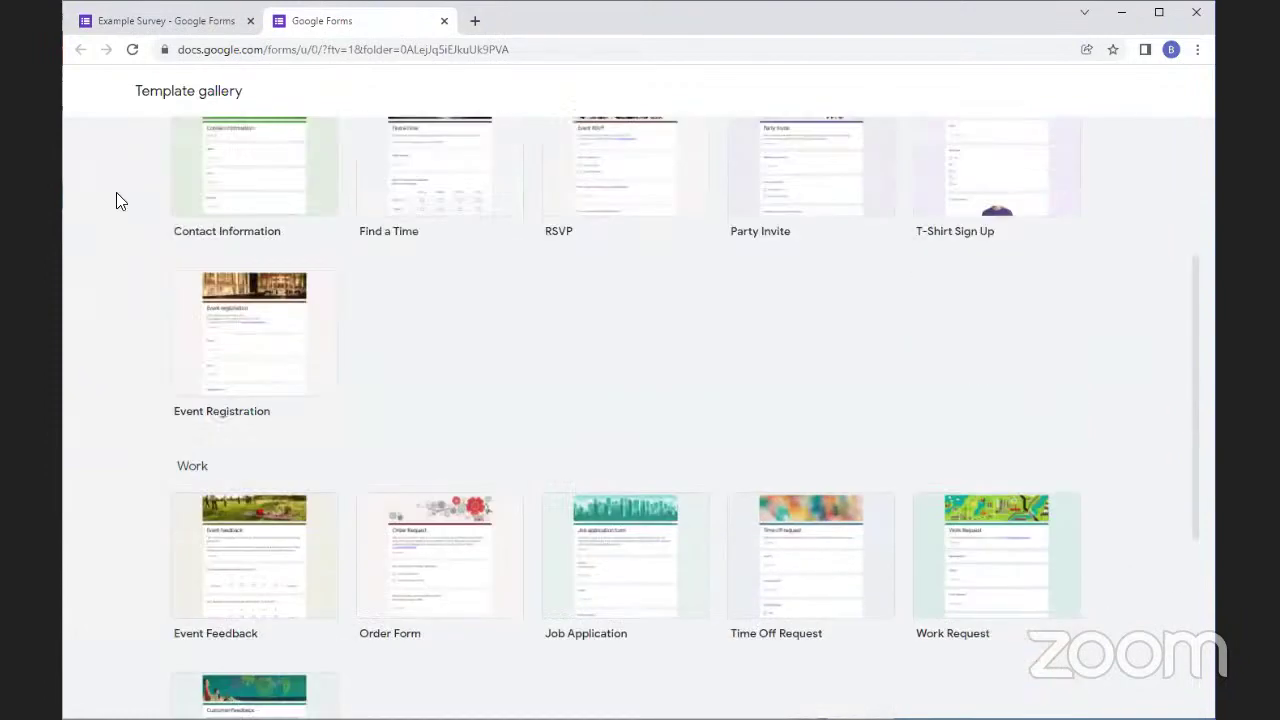
left_click(105, 26)
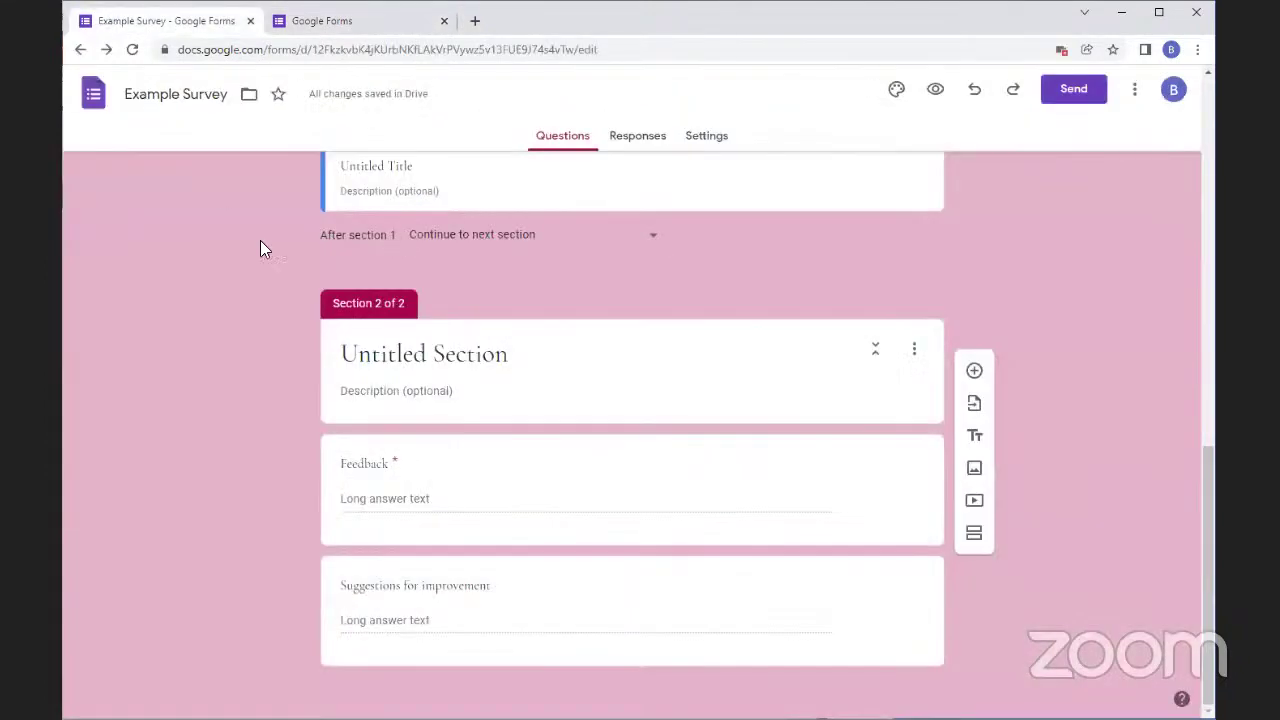
left_click(93, 94)
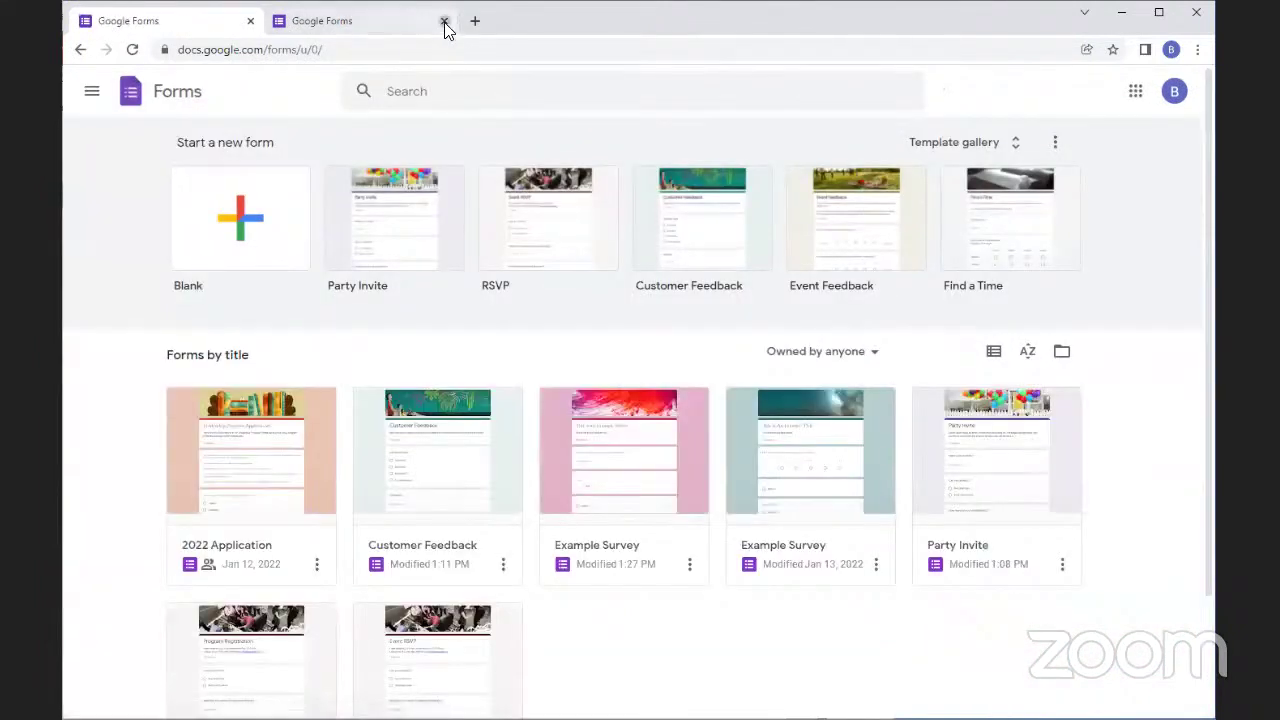
left_click(444, 20)
scroll(347, 460, "down", 1)
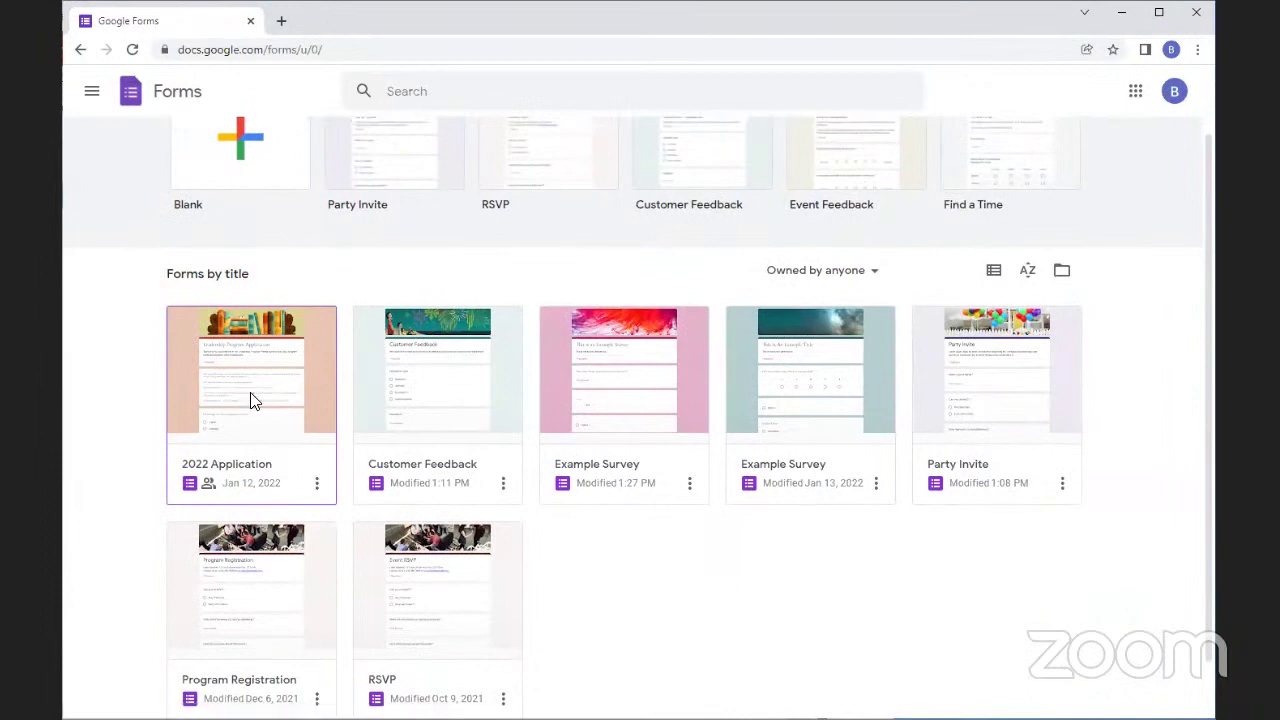
left_click(252, 400)
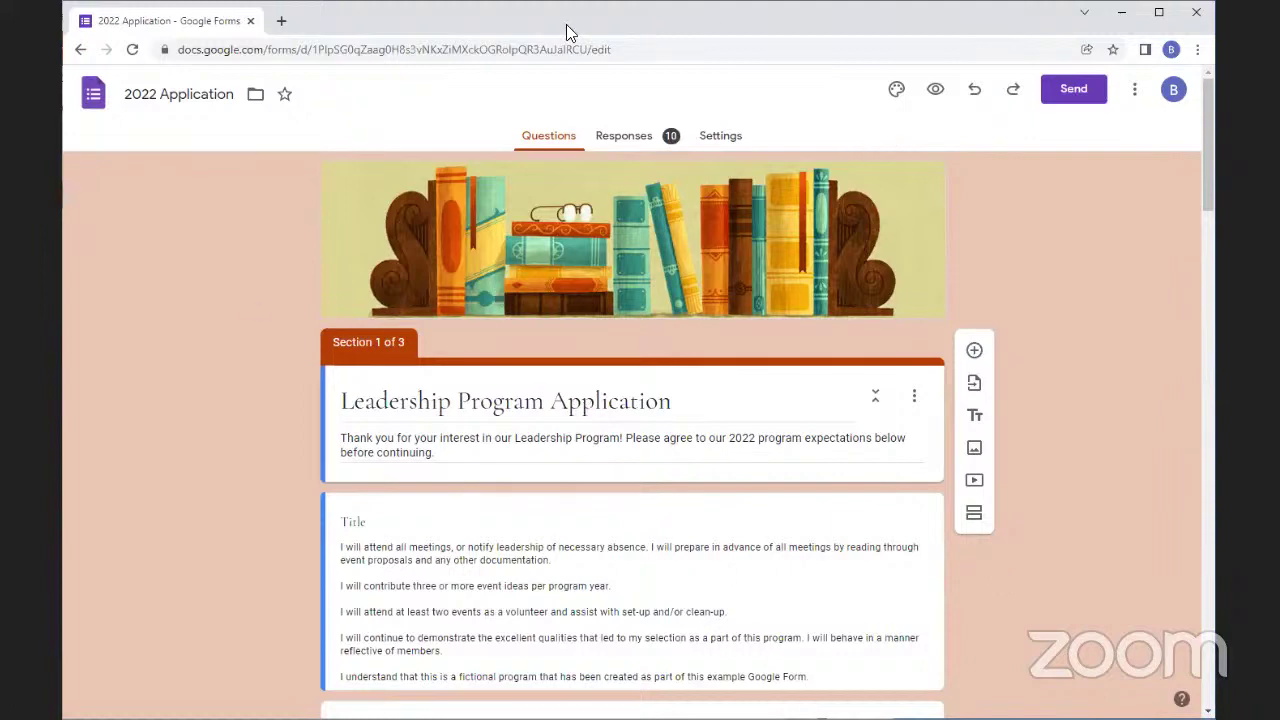
scroll(663, 237, "down", 3)
scroll(491, 250, "down", 2)
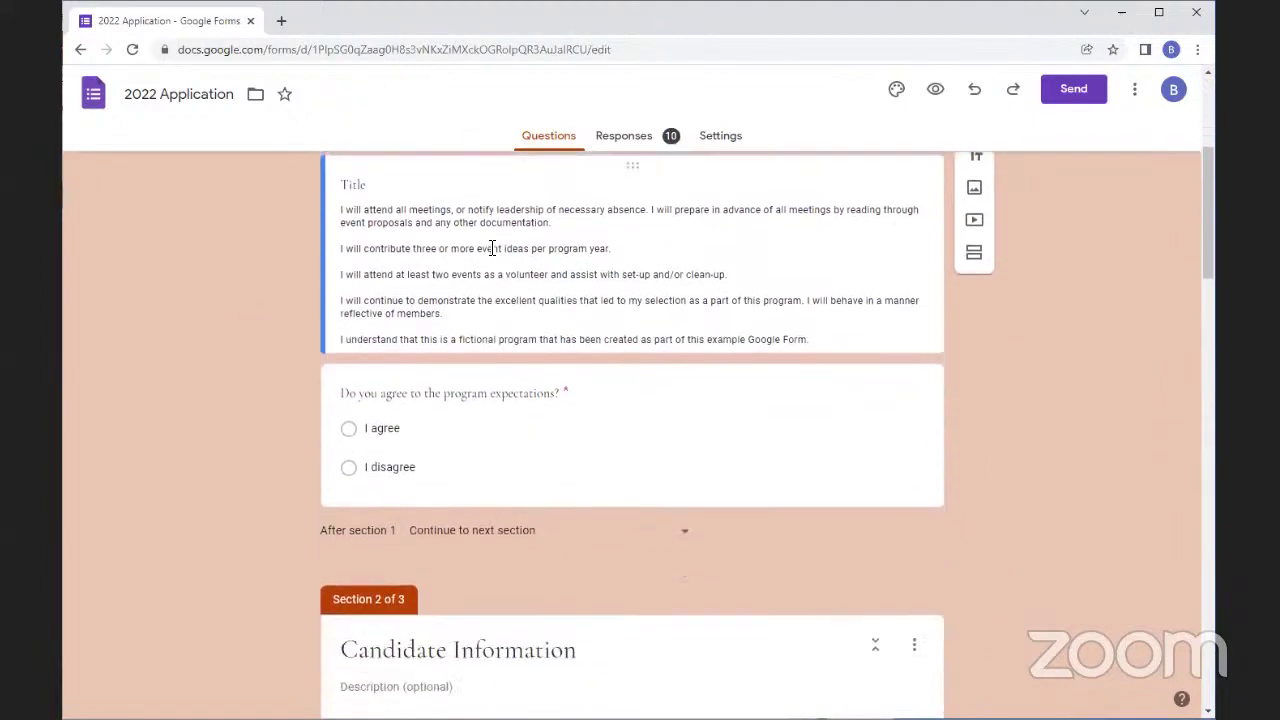
scroll(491, 254, "up", 5)
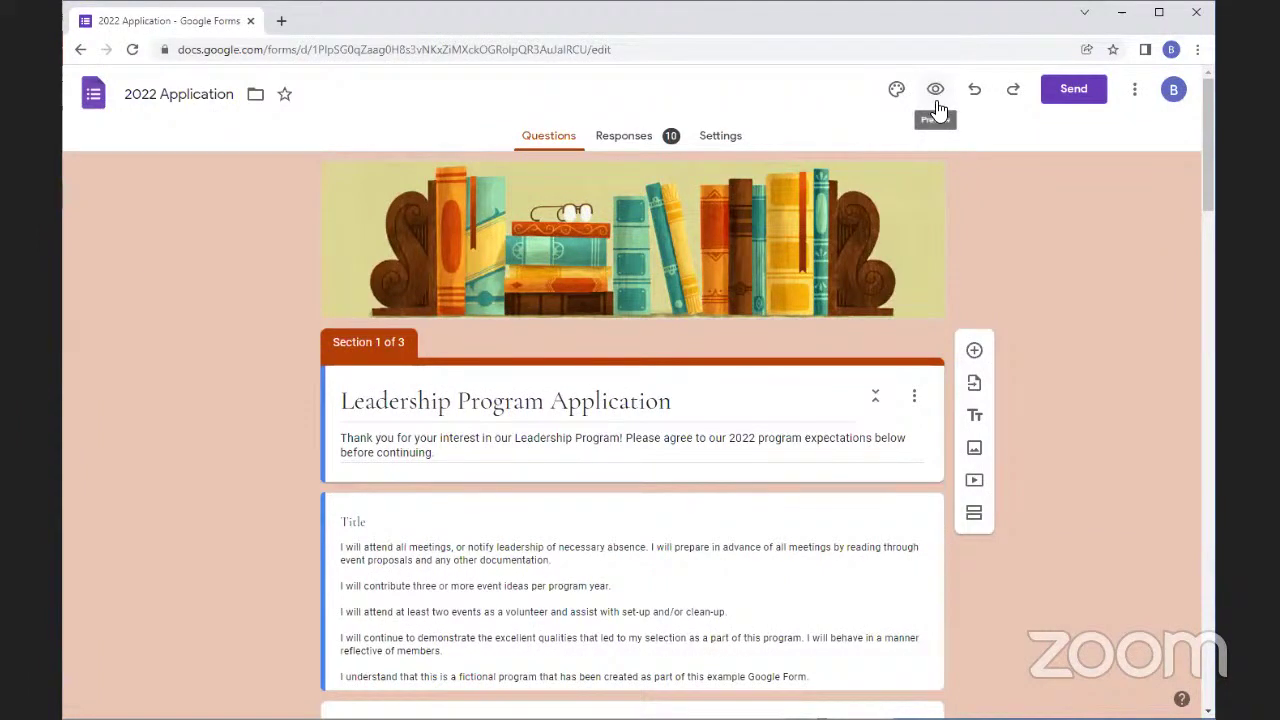
Preview the form, answer I agree to the expectations, advance a section and come back
left_click(936, 90)
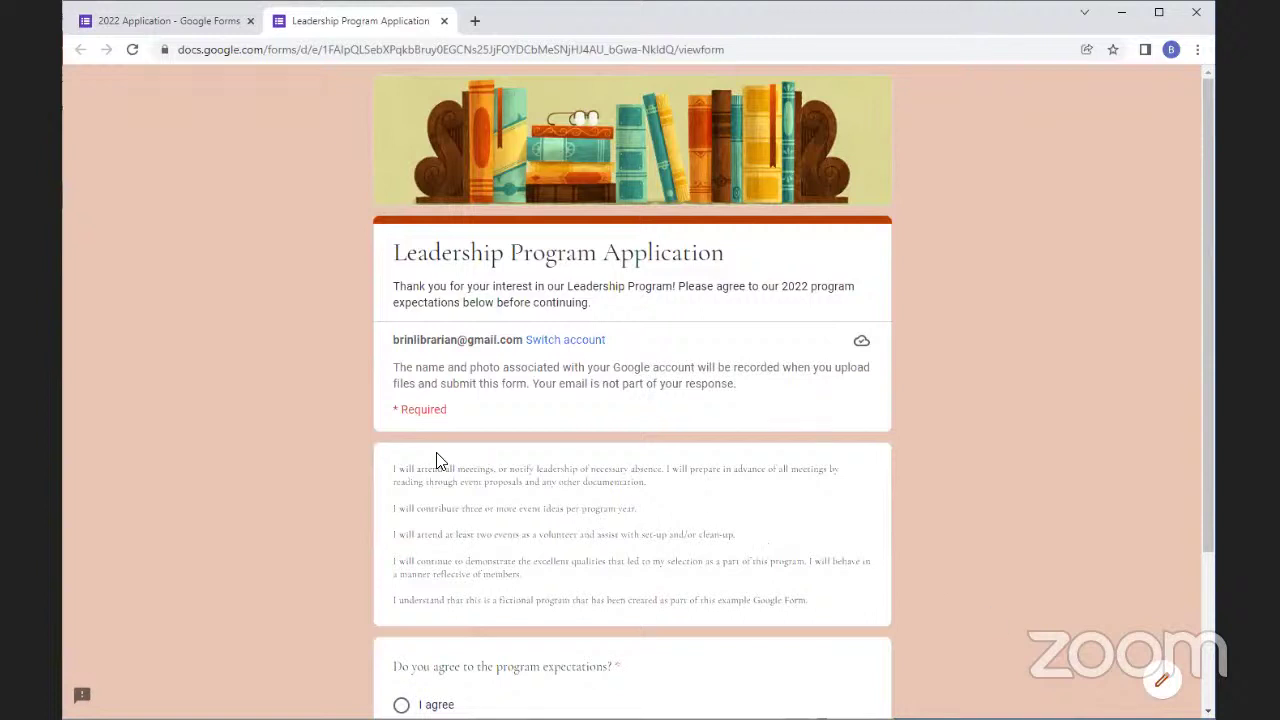
scroll(555, 412, "down", 1)
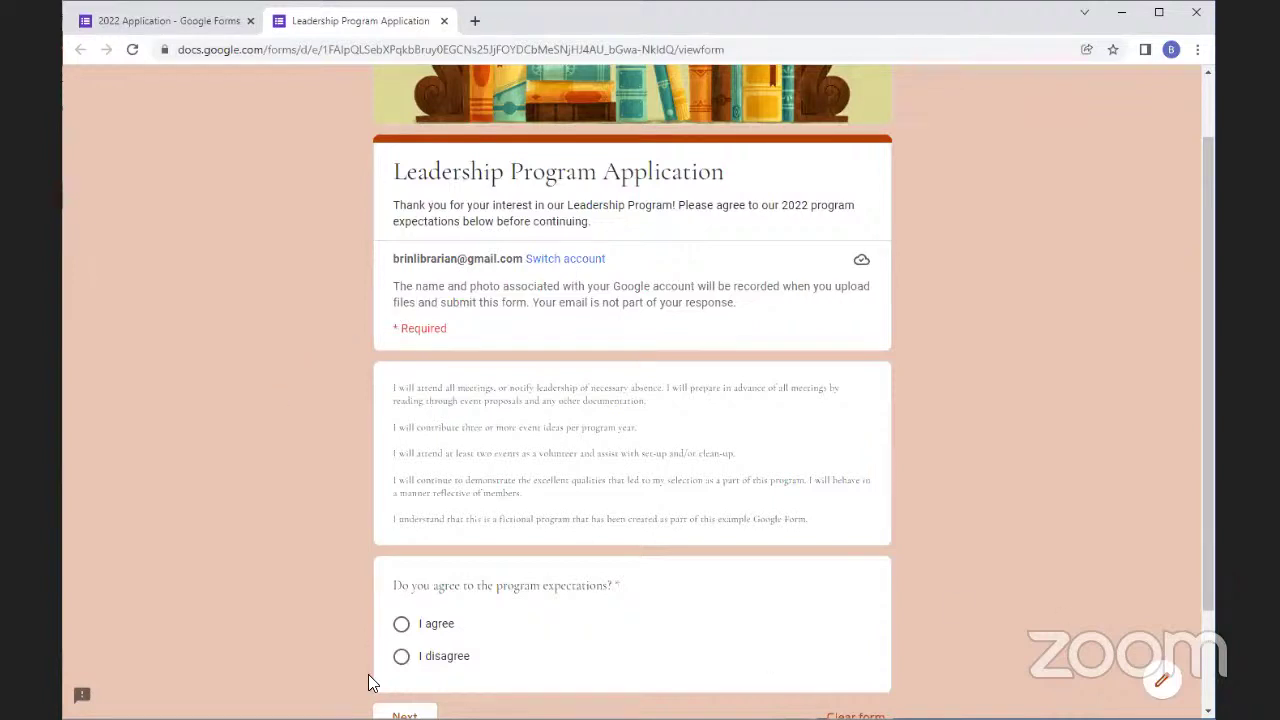
left_click(401, 624)
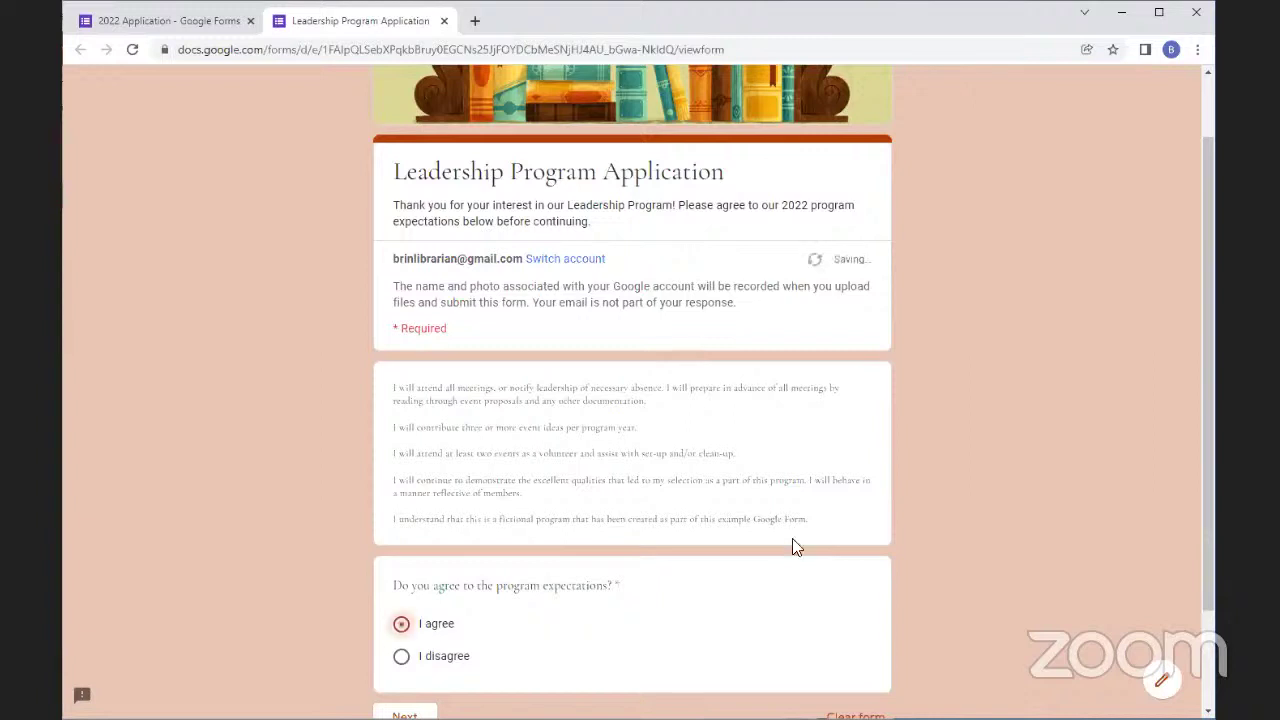
scroll(792, 538, "down", 2)
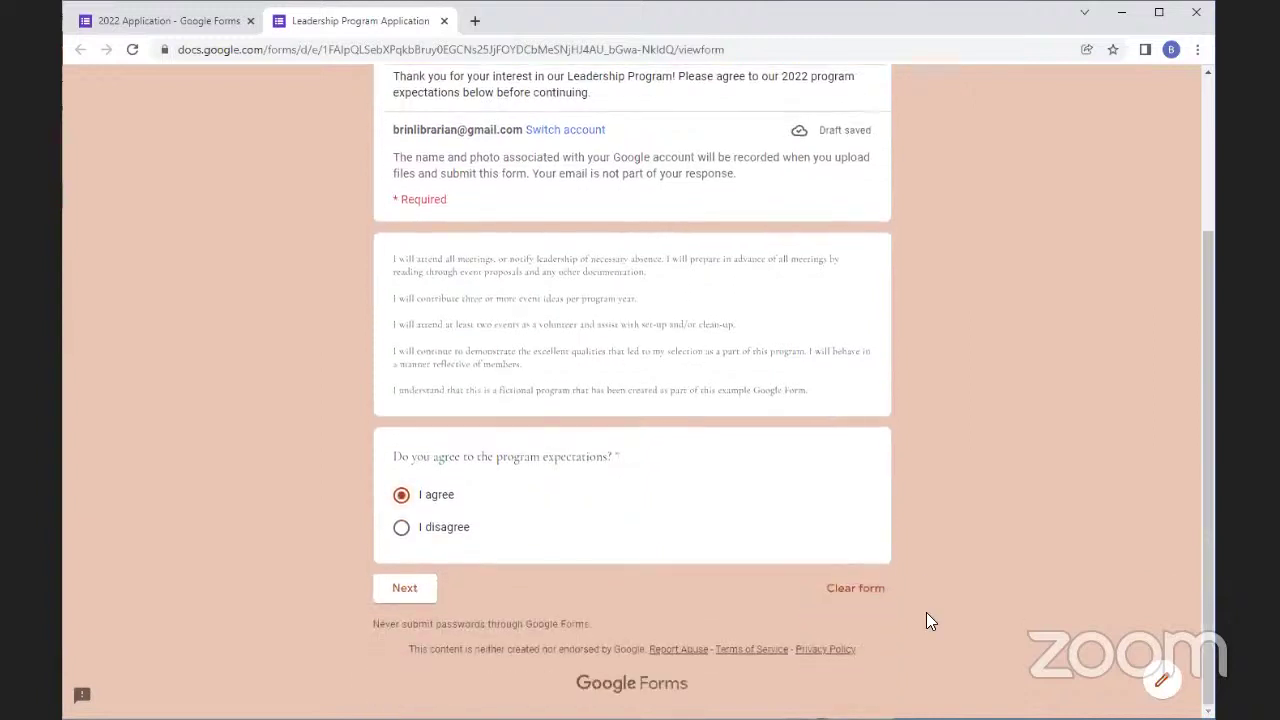
left_click(418, 604)
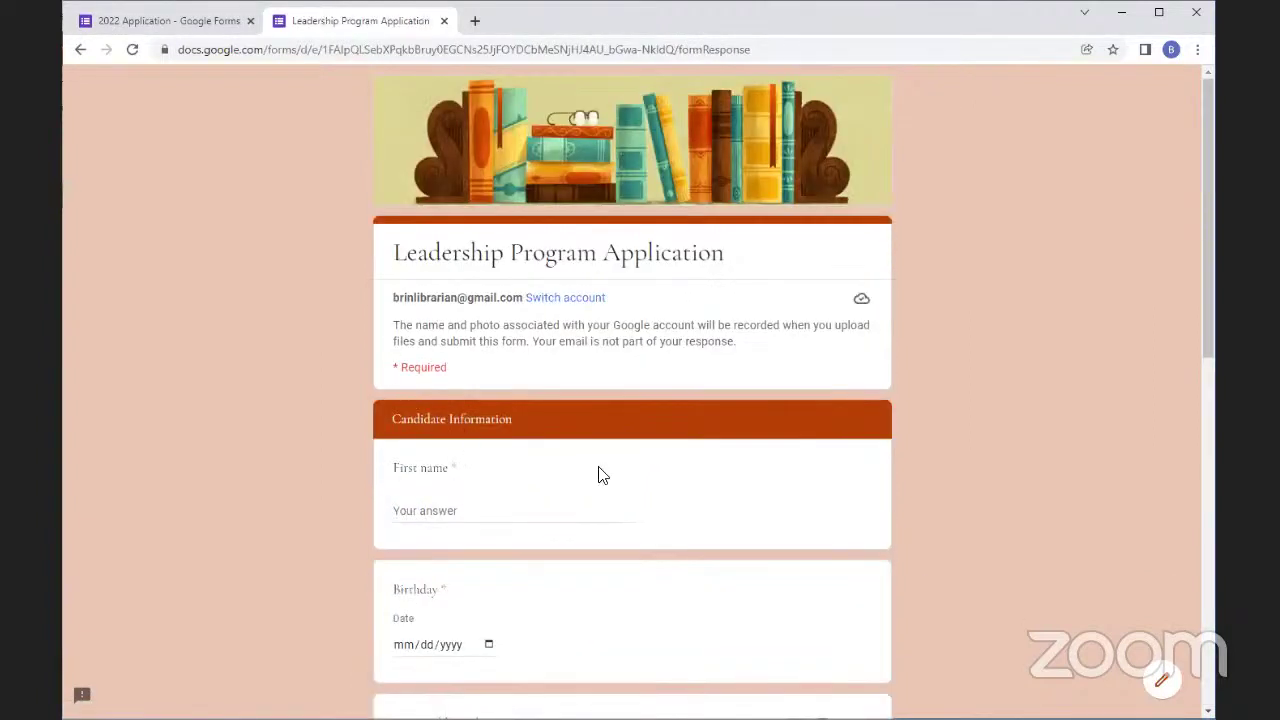
scroll(503, 480, "down", 10)
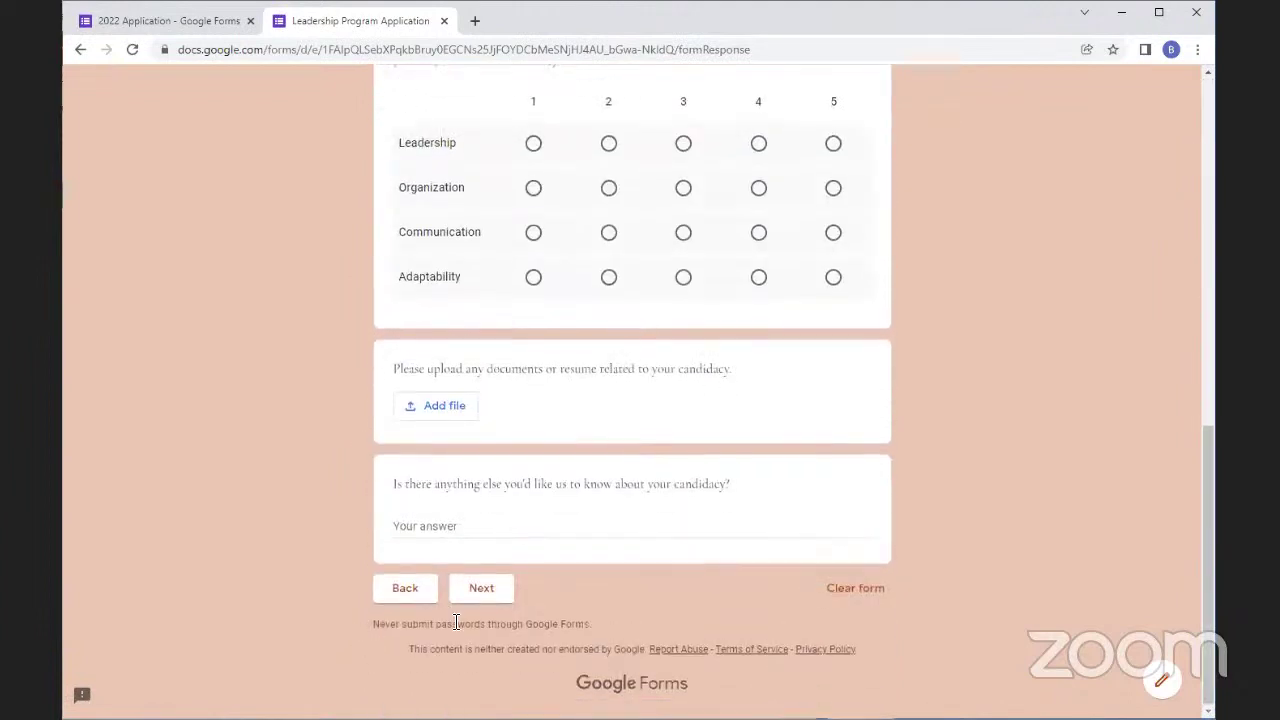
left_click(400, 592)
scroll(410, 575, "down", 2)
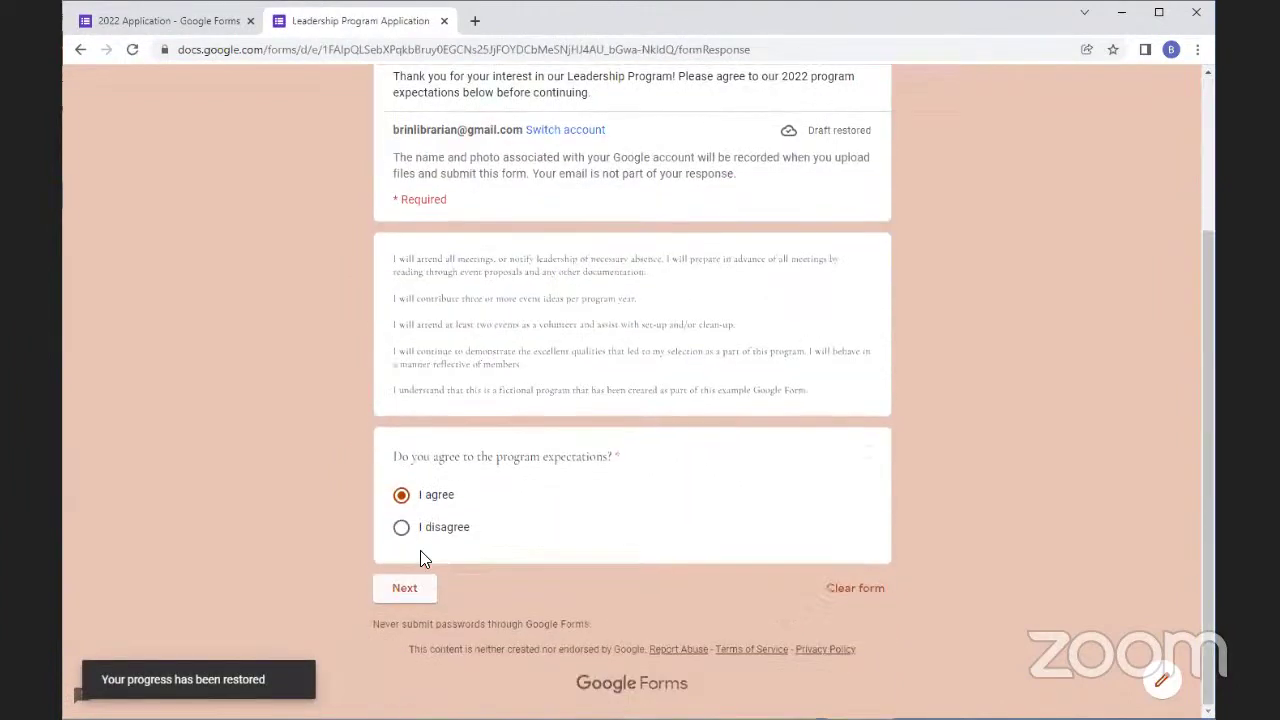
Answer I disagree, advance and return, then reselect I agree
left_click(401, 528)
left_click(425, 597)
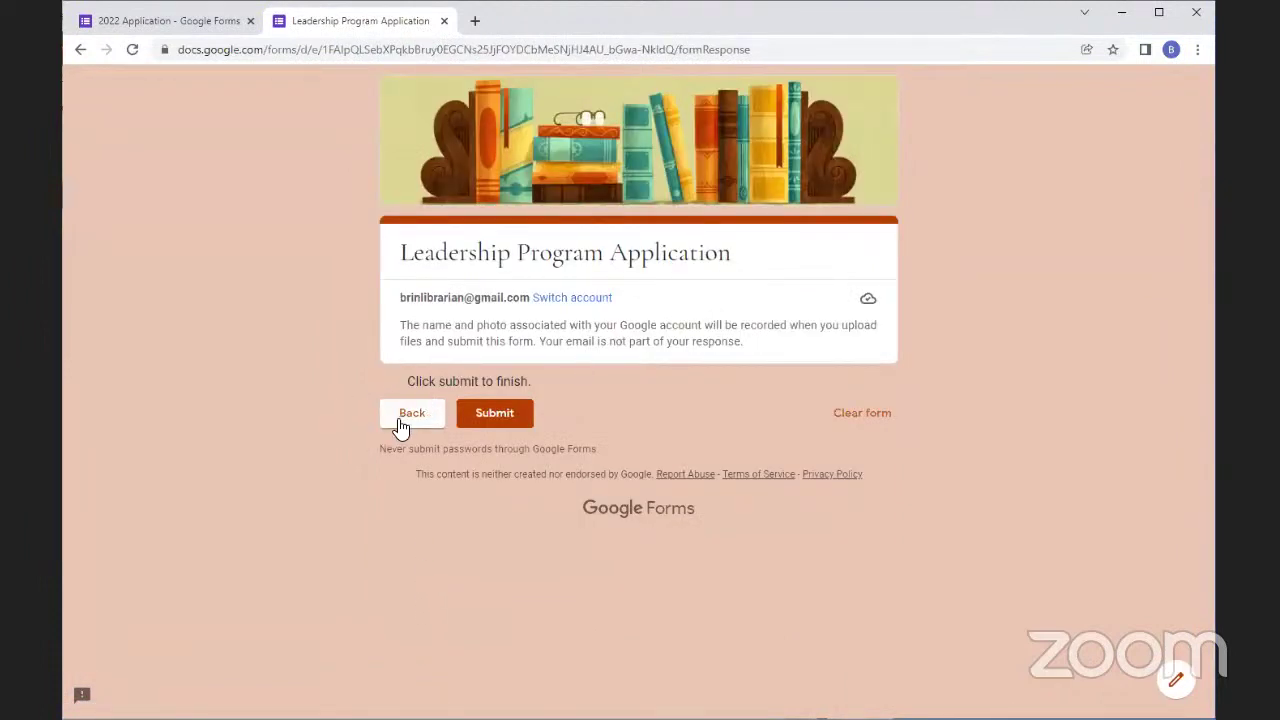
left_click(397, 422)
scroll(417, 508, "down", 3)
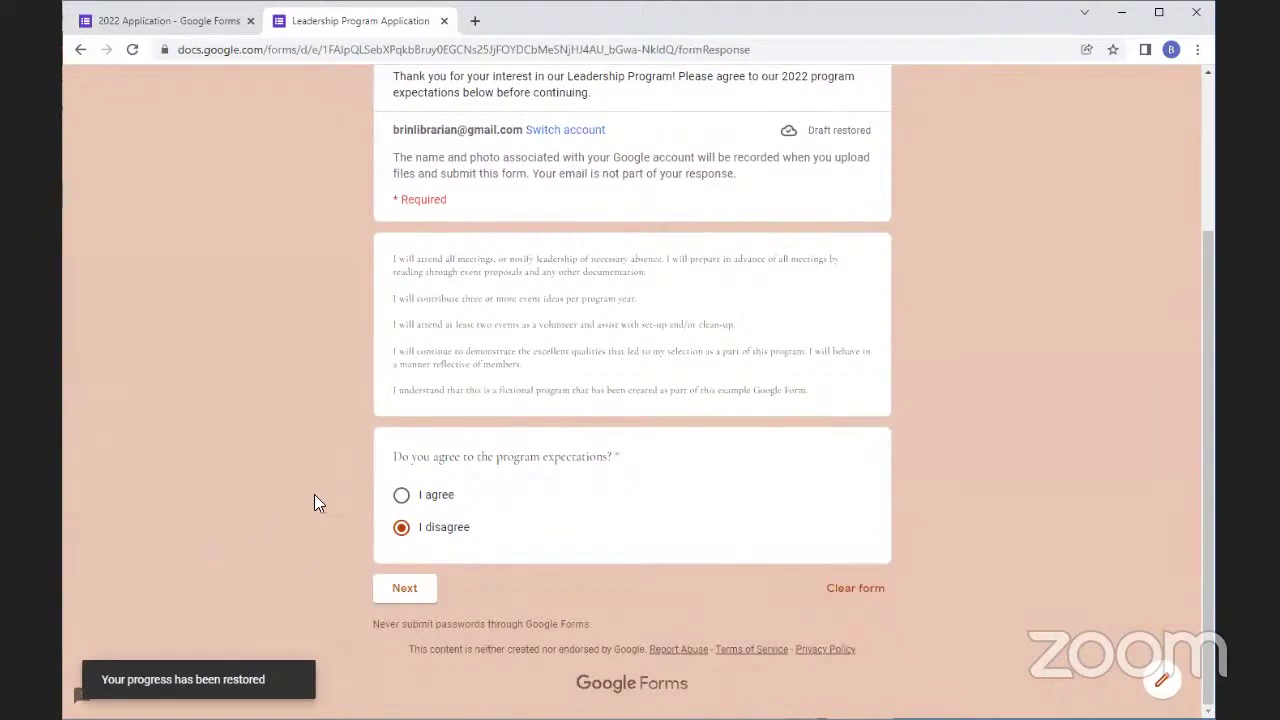
left_click(401, 495)
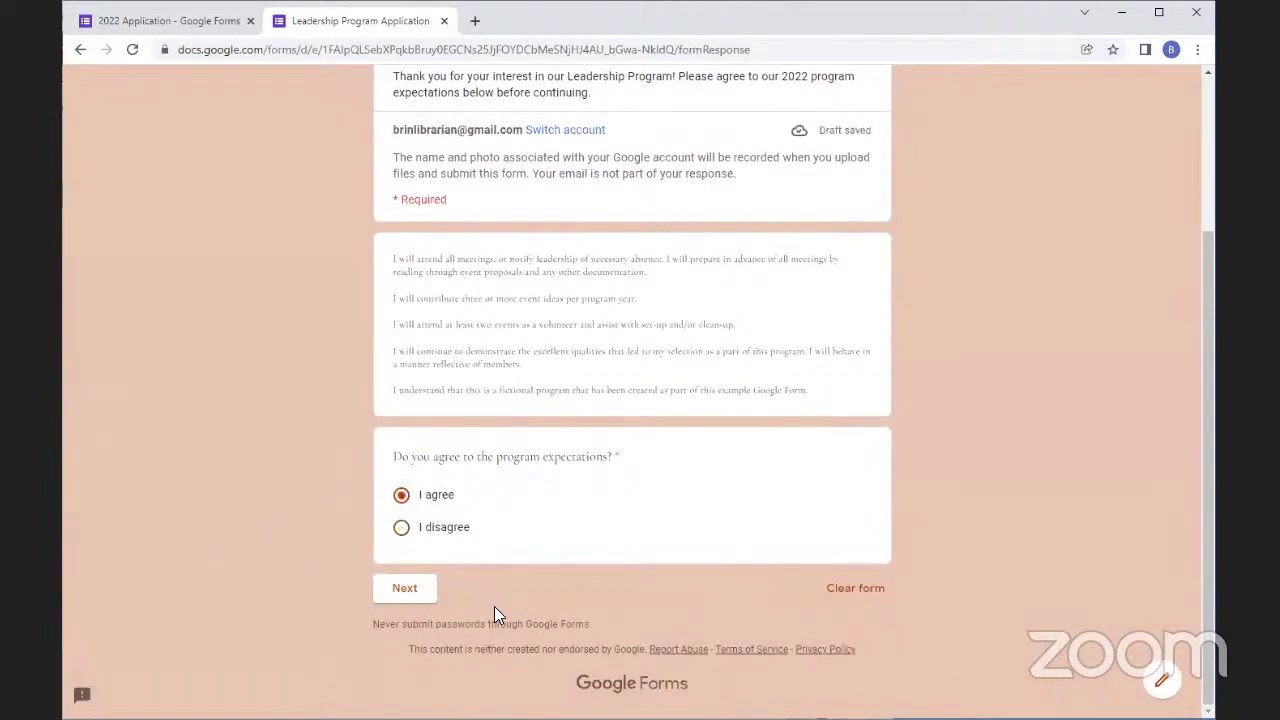
Advance to Candidate Information and try continuing with required questions left blank
left_click(406, 589)
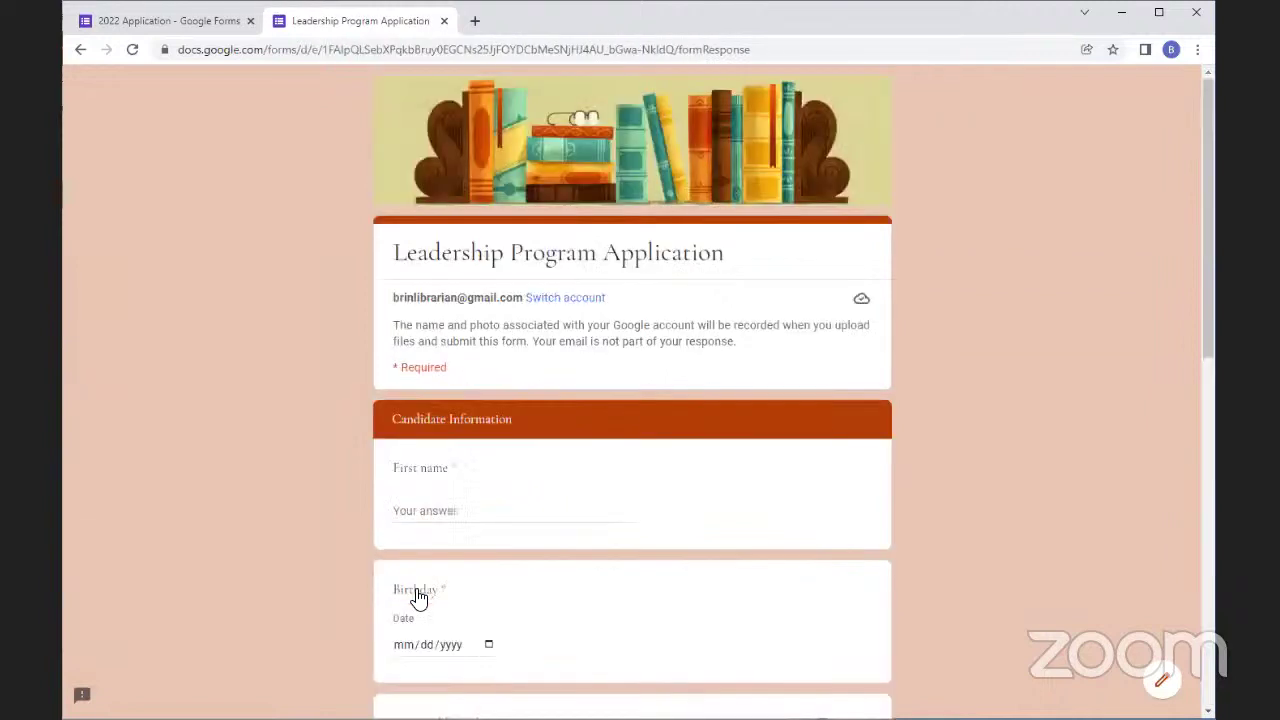
scroll(370, 538, "down", 7)
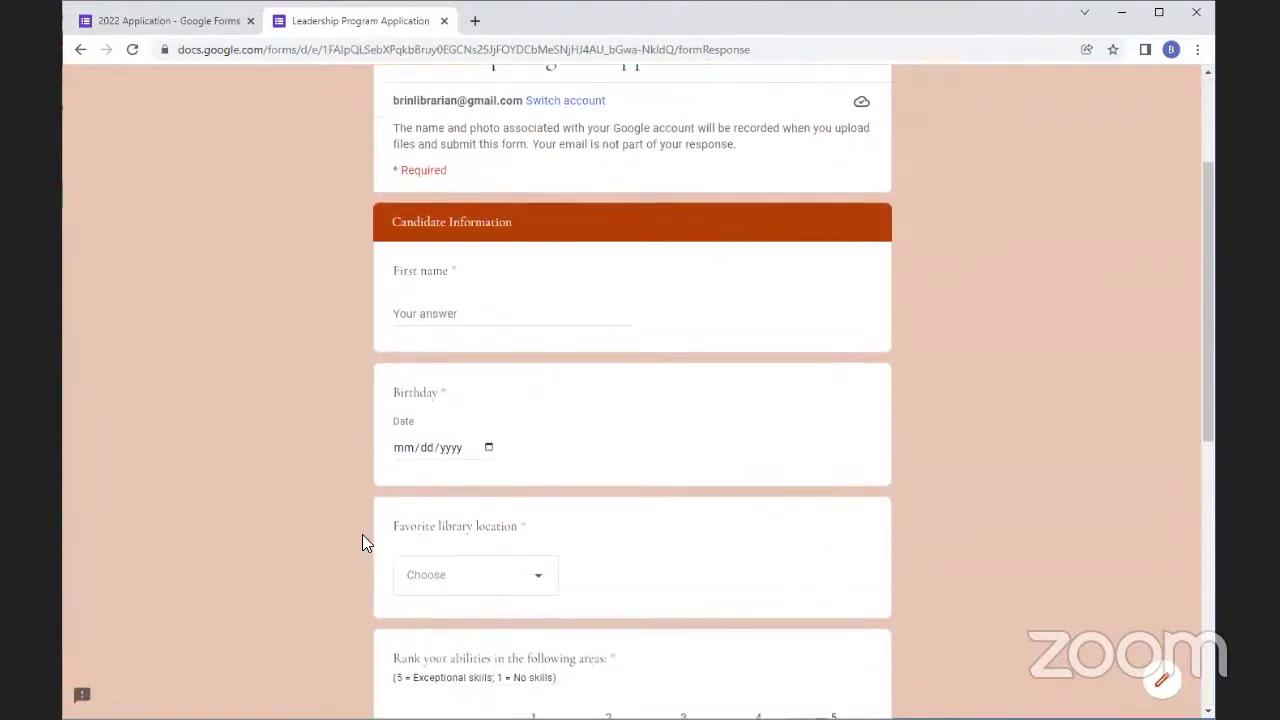
scroll(358, 535, "up", 4)
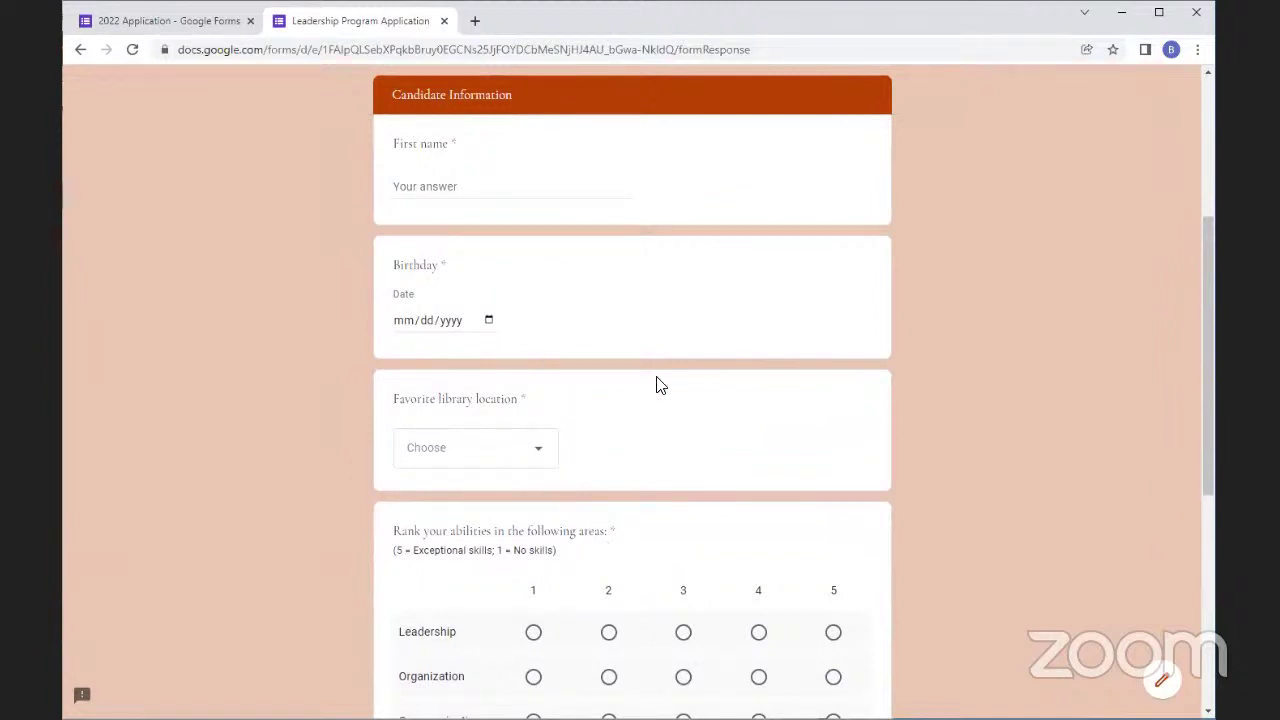
scroll(620, 498, "down", 3)
scroll(617, 497, "down", 3)
left_click(474, 600)
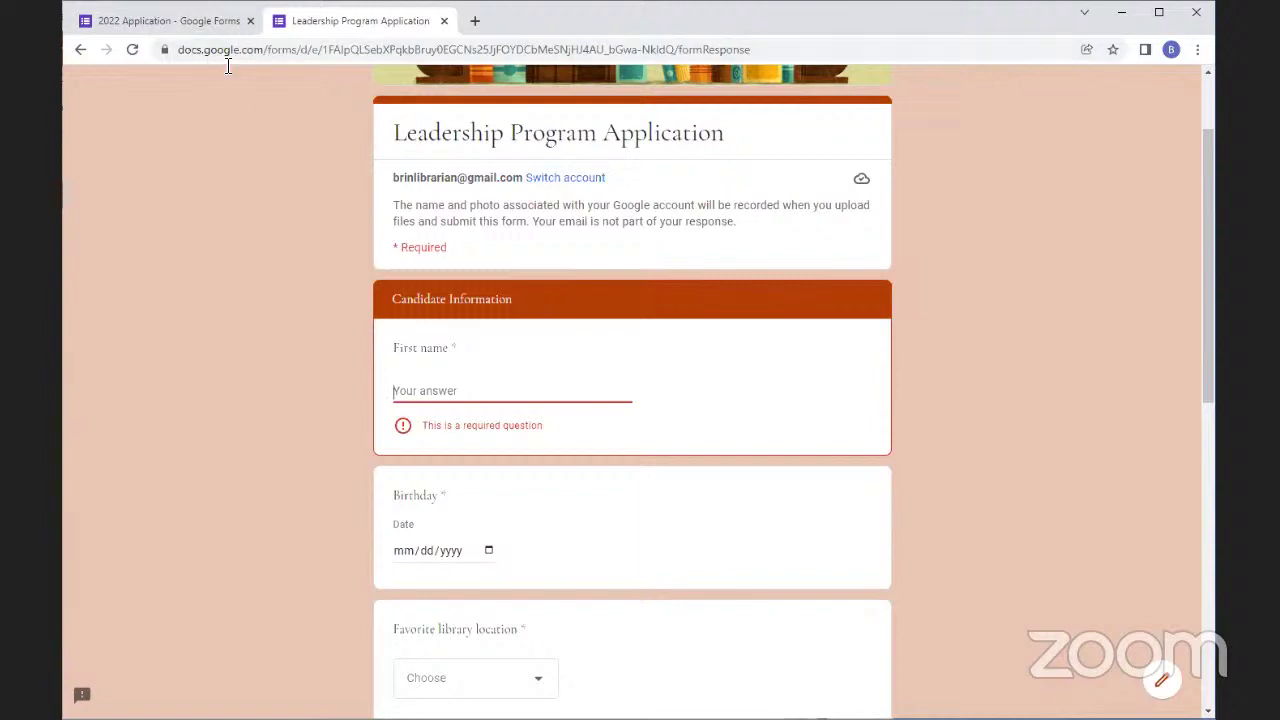
Glance at the editor, then open and close the favorite library dropdown in the preview without choosing
left_click(198, 26)
scroll(520, 405, "down", 8)
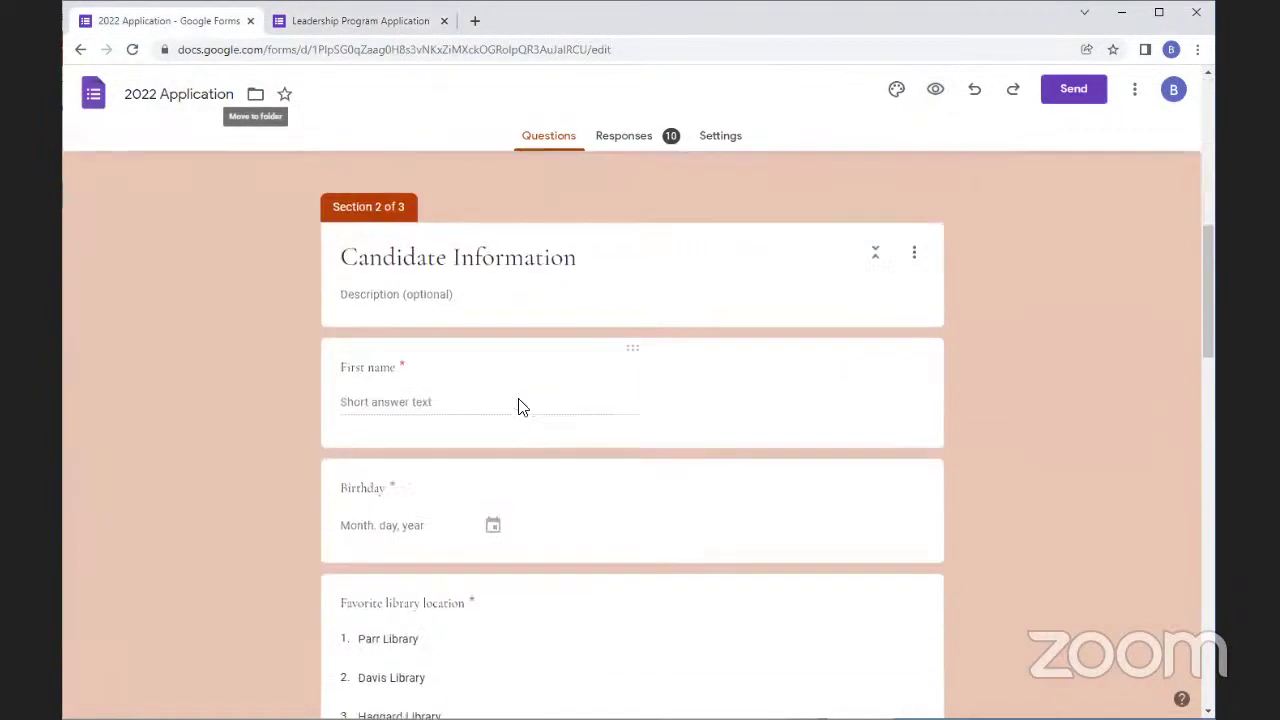
scroll(518, 403, "down", 3)
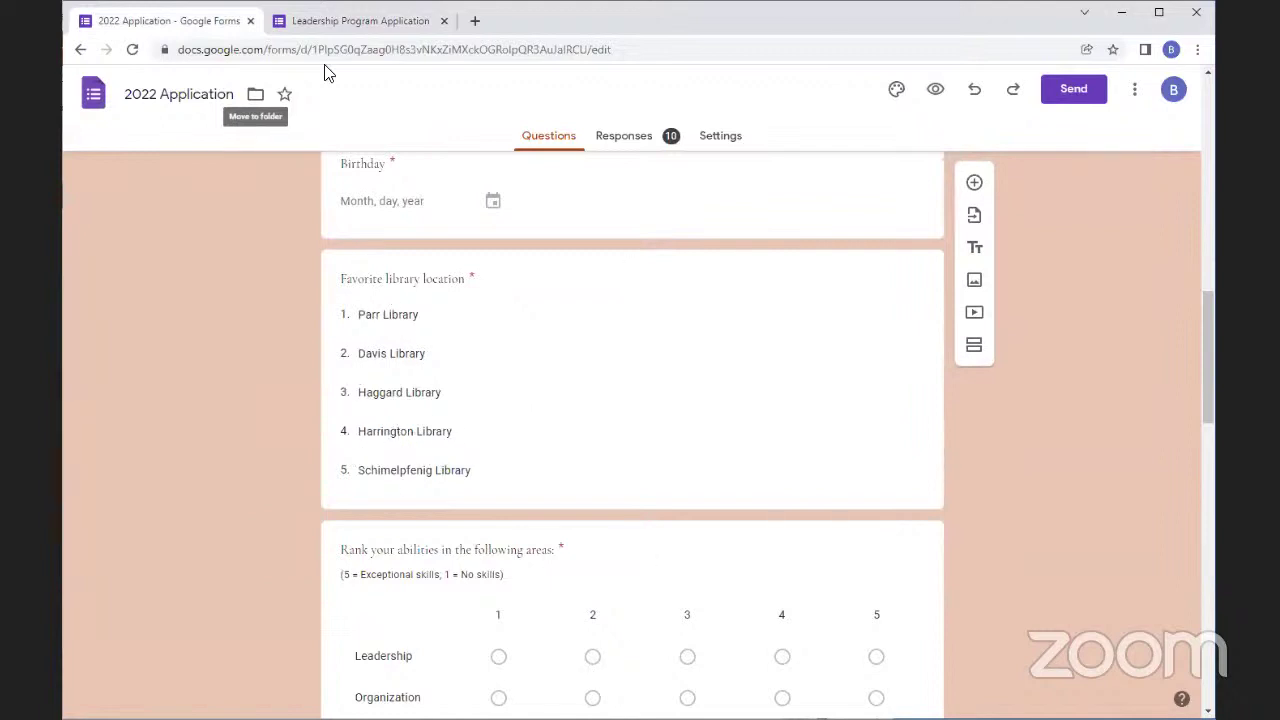
left_click(388, 21)
scroll(466, 298, "down", 4)
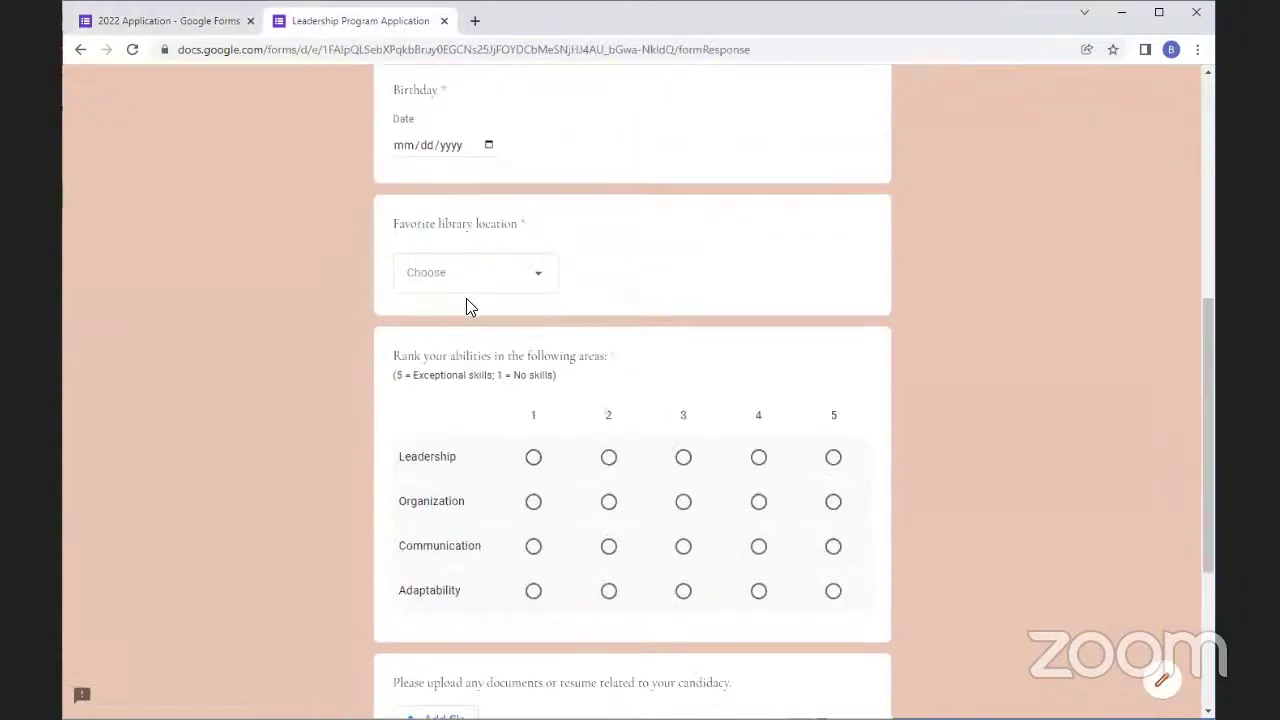
left_click(490, 272)
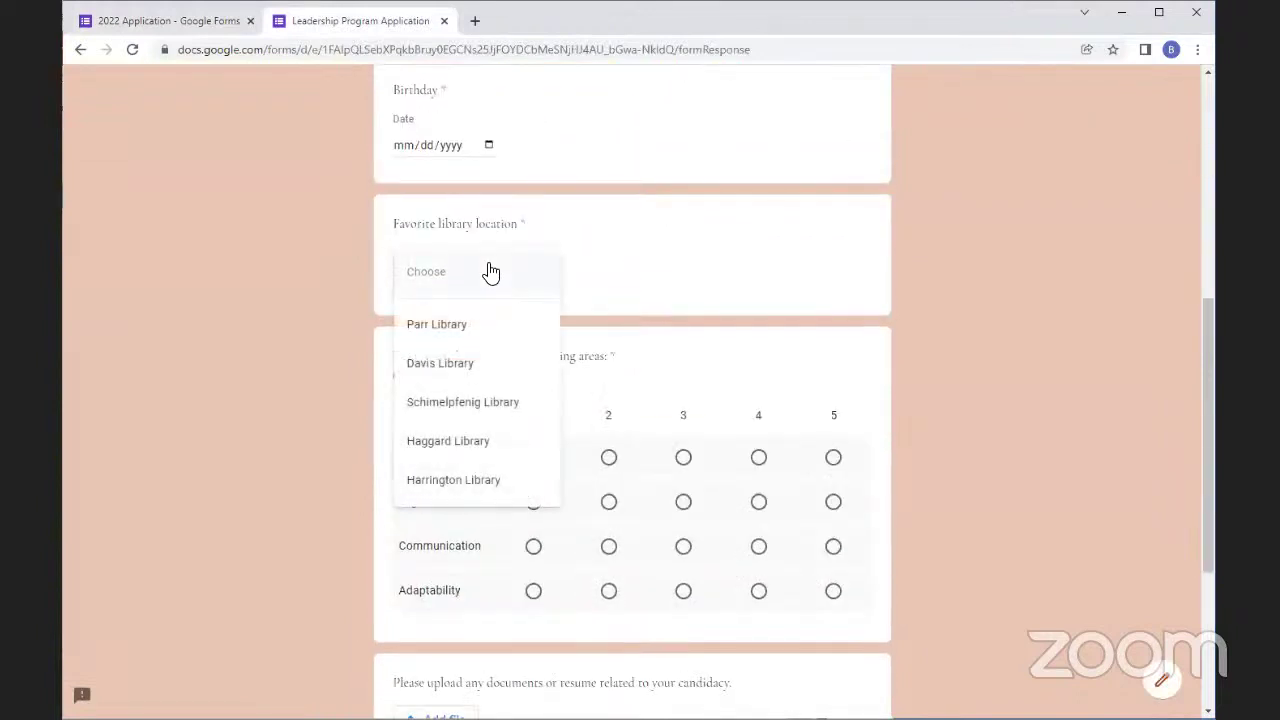
left_click(490, 272)
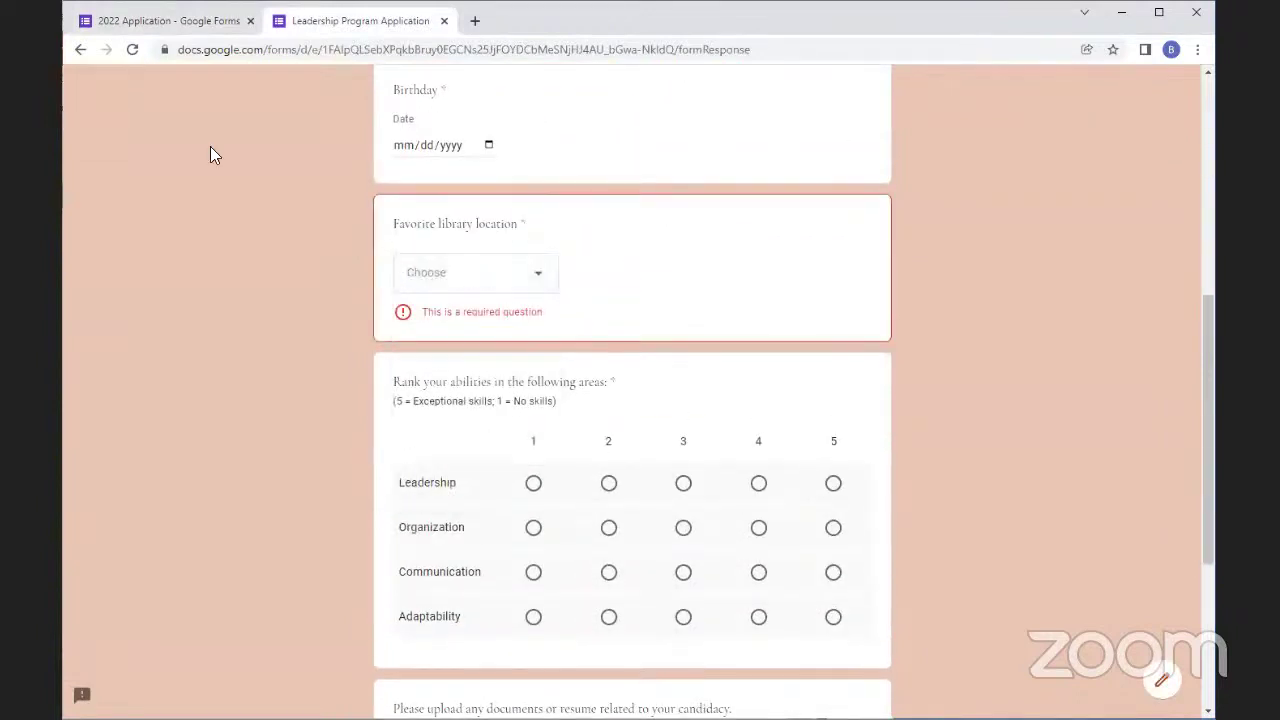
Inspect the ranking and favorite library questions in the editor, then return to the preview
left_click(130, 25)
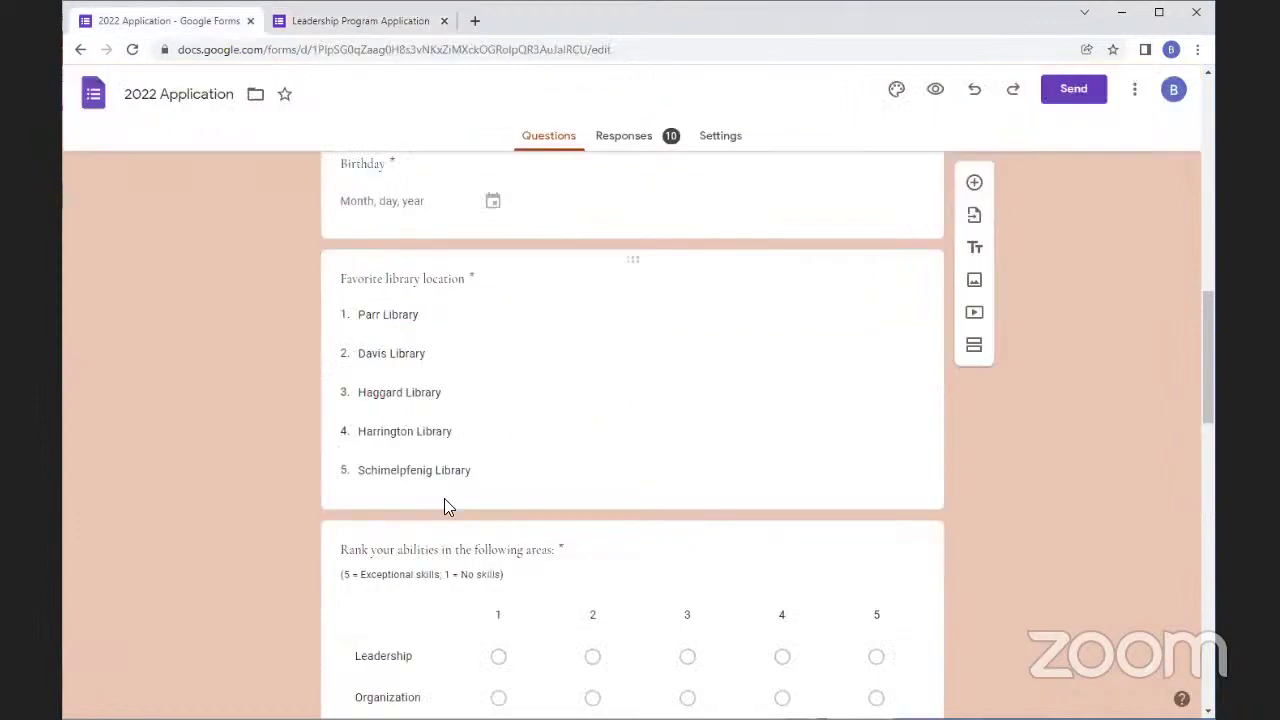
scroll(443, 500, "down", 3)
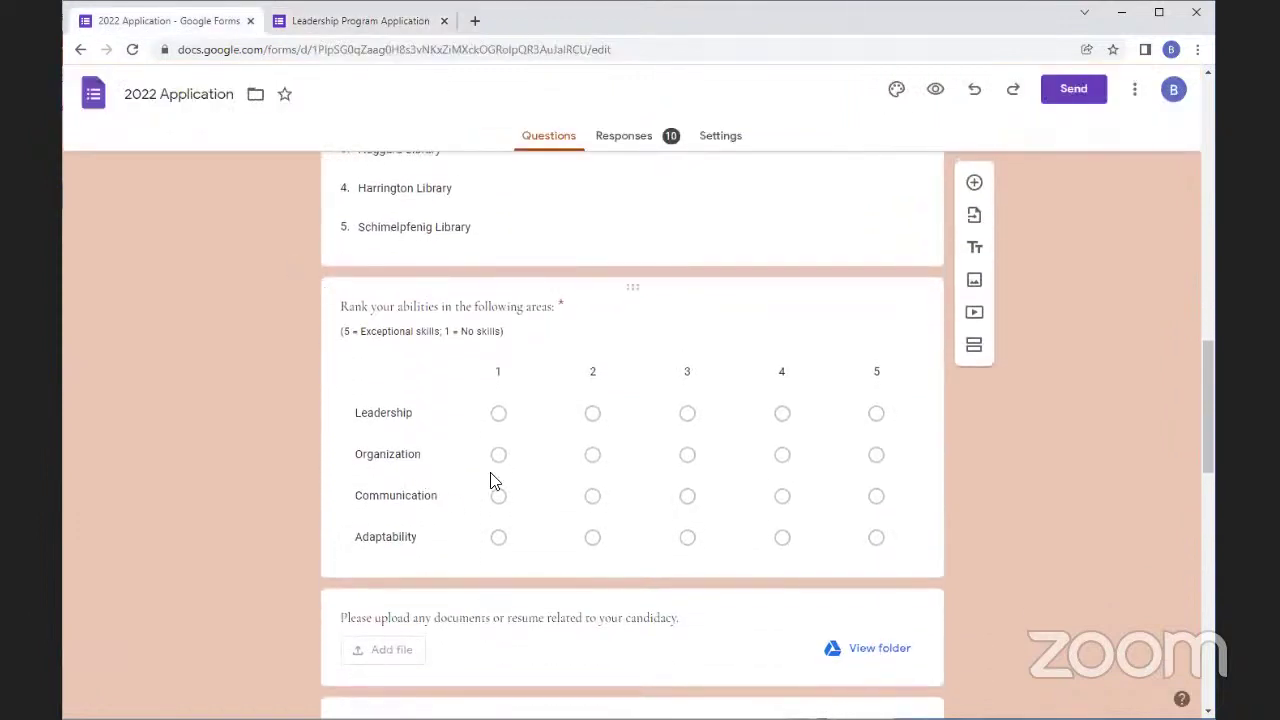
left_click(472, 318)
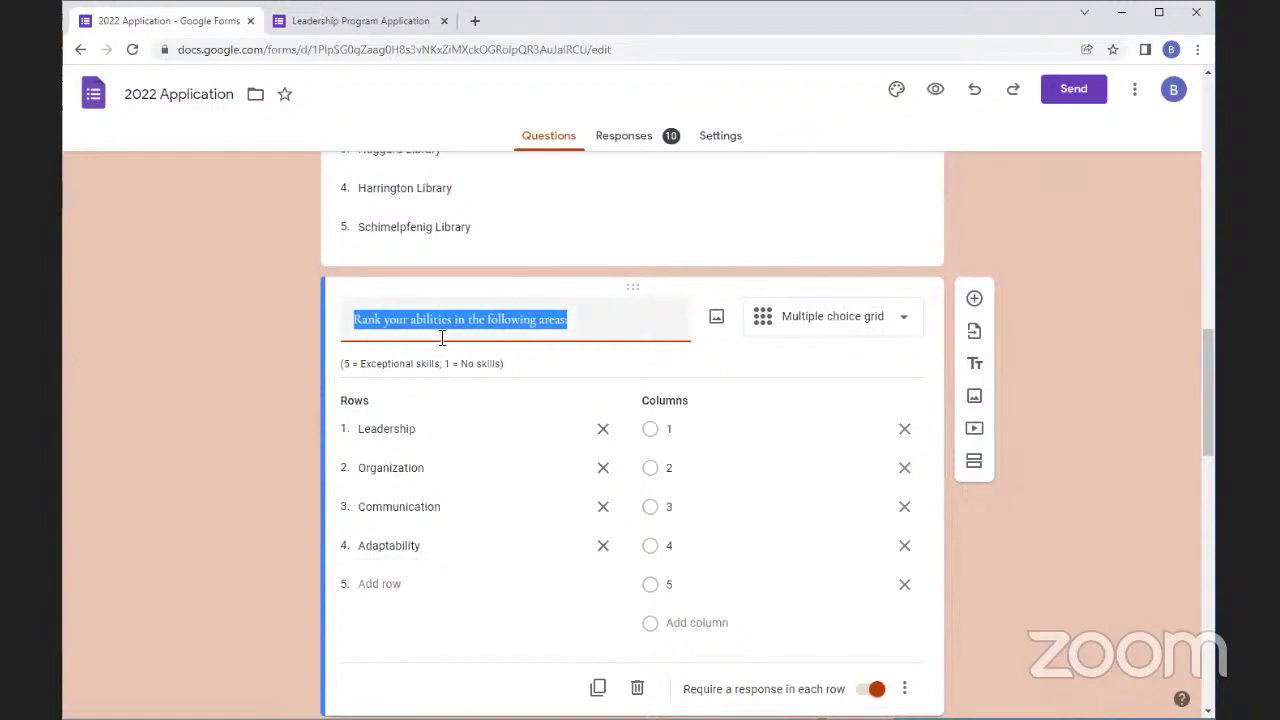
left_click(403, 246)
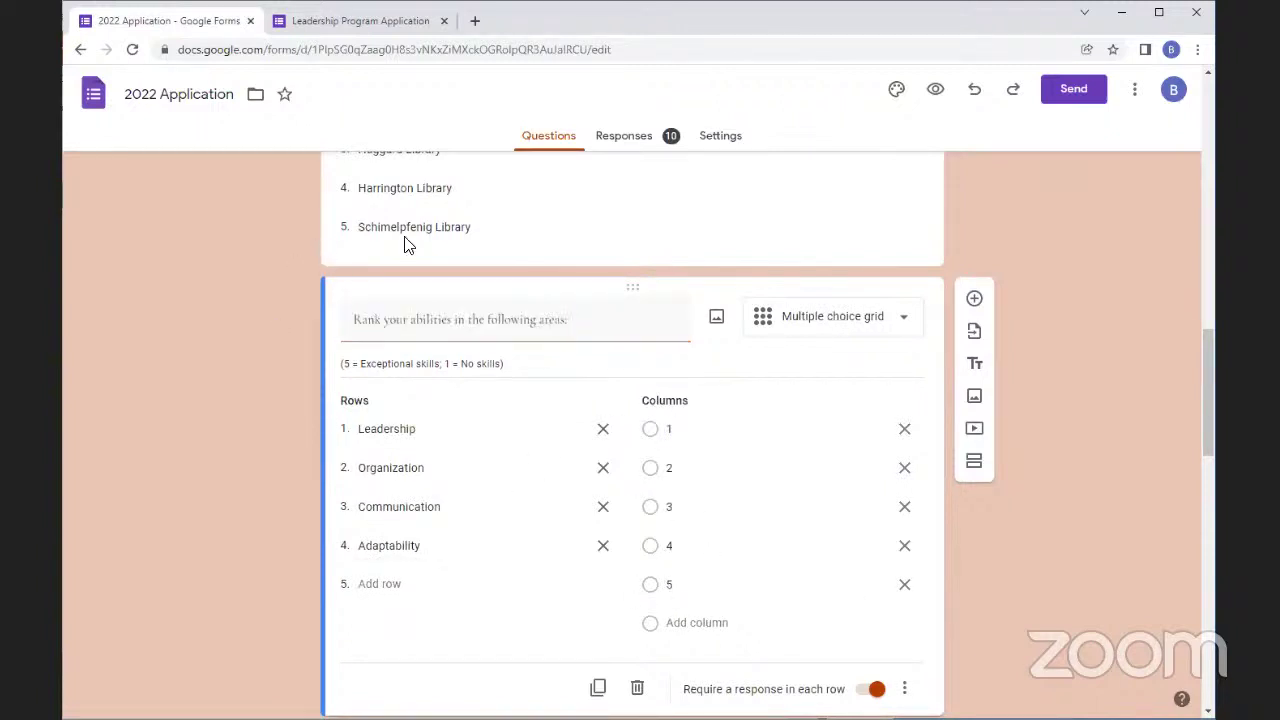
scroll(517, 555, "down", 2)
scroll(517, 555, "down", 2)
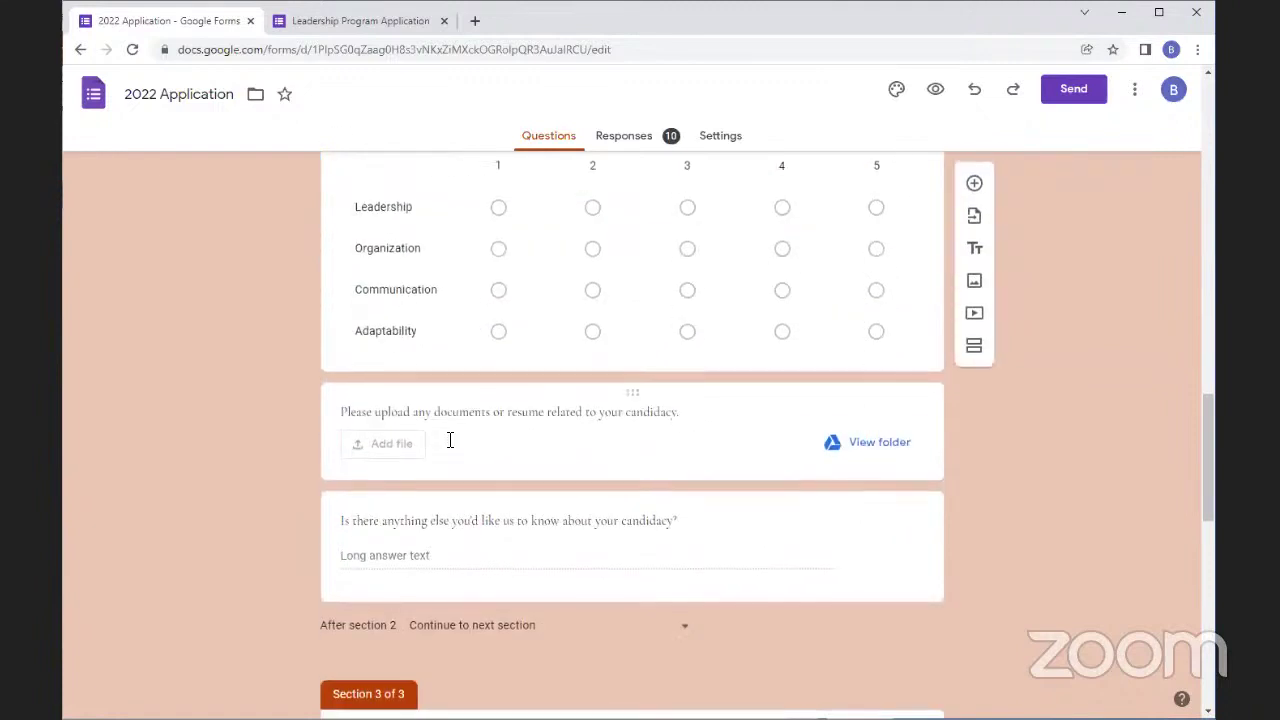
scroll(449, 440, "up", 1)
scroll(794, 562, "down", 1)
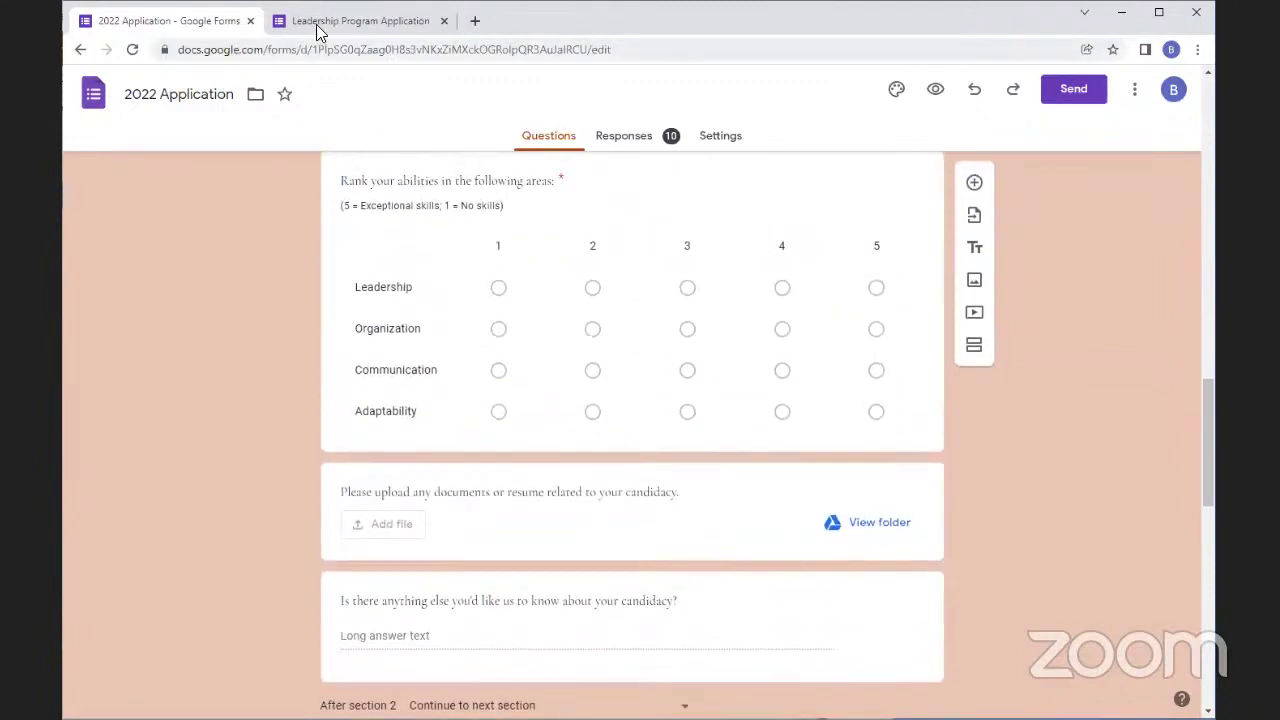
left_click(320, 22)
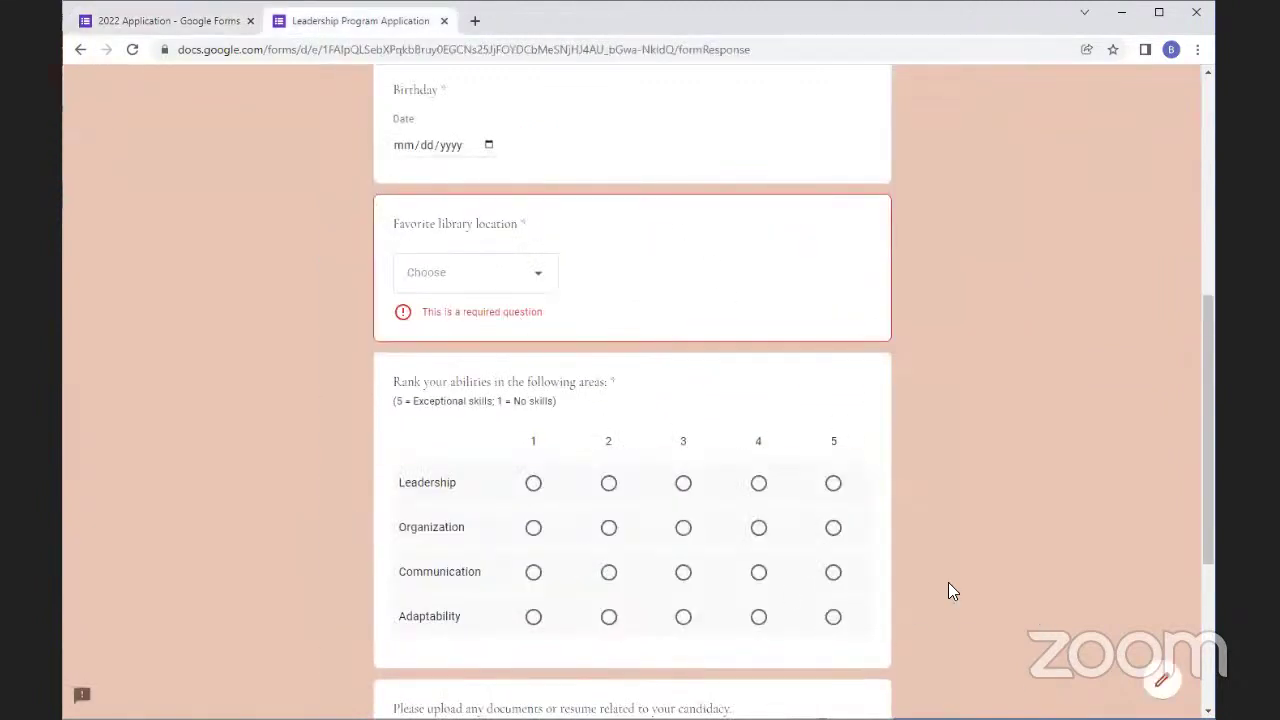
scroll(757, 603, "up", 5)
Enter a first name, birthday 01/01/2001, and pick Schimelpfenig Library as favorite location
left_click(428, 521)
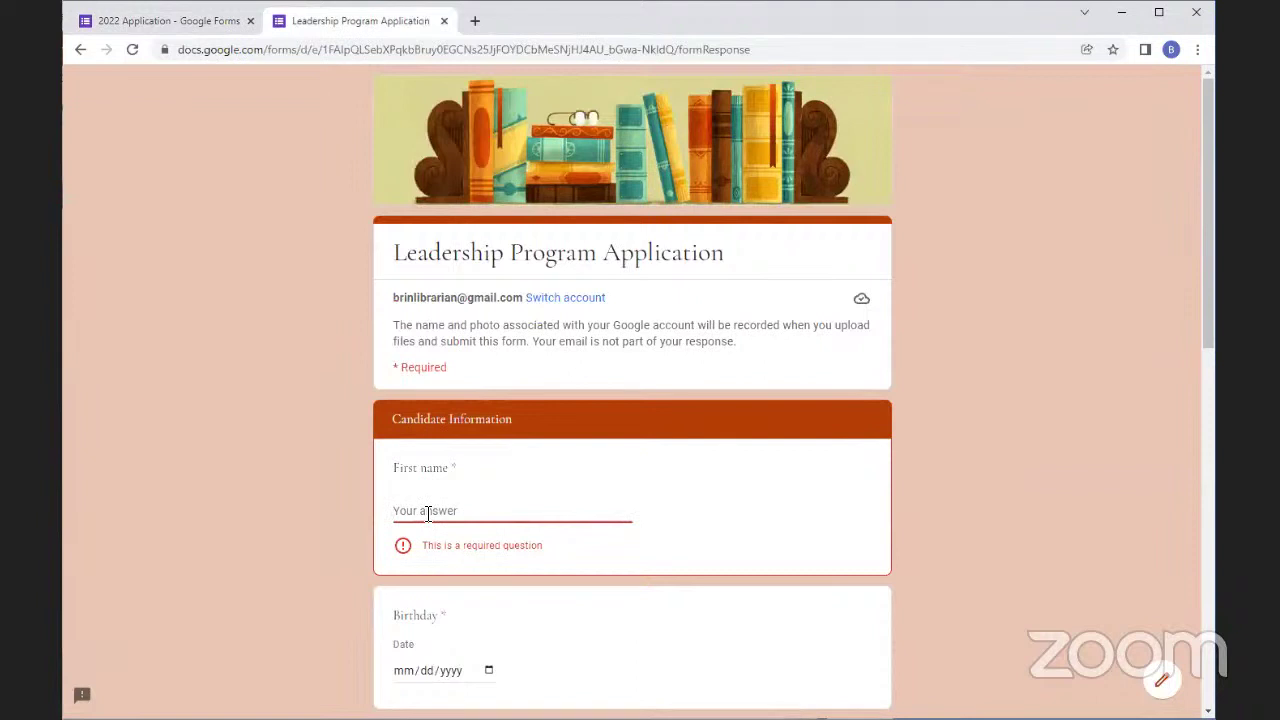
type("G")
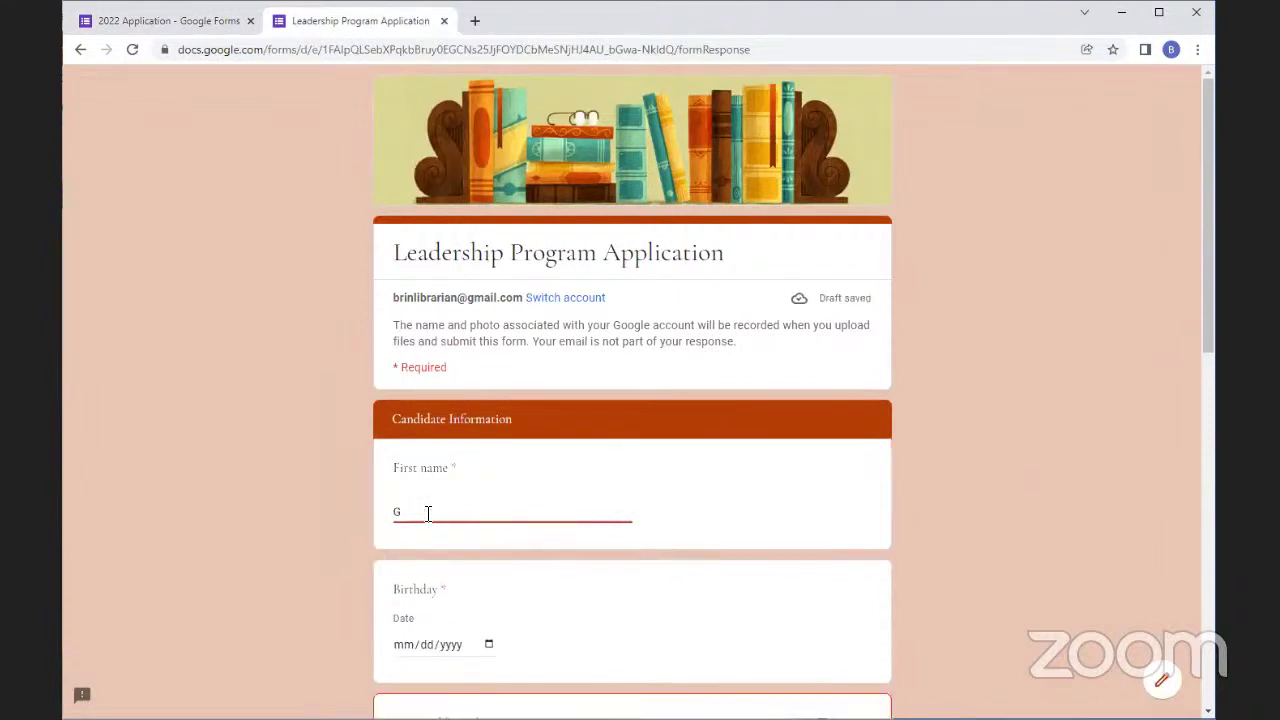
type("inny")
scroll(430, 513, "down", 2)
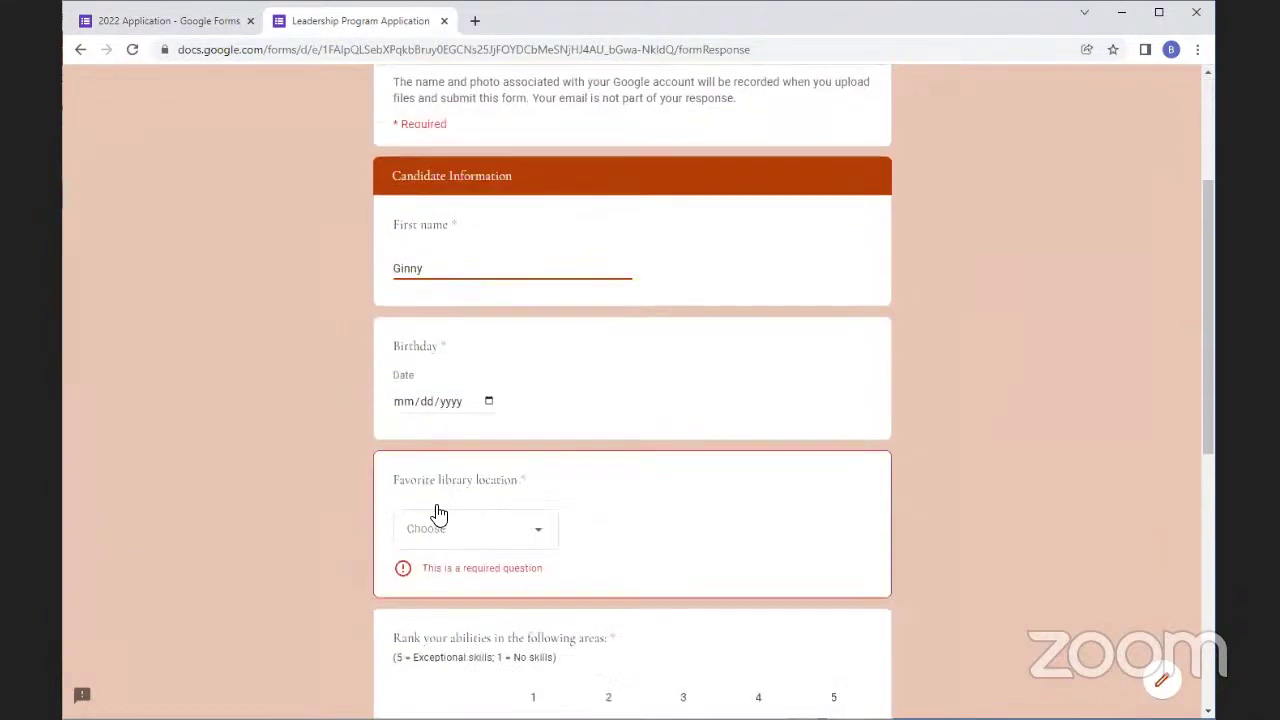
left_click(415, 402)
type("01/")
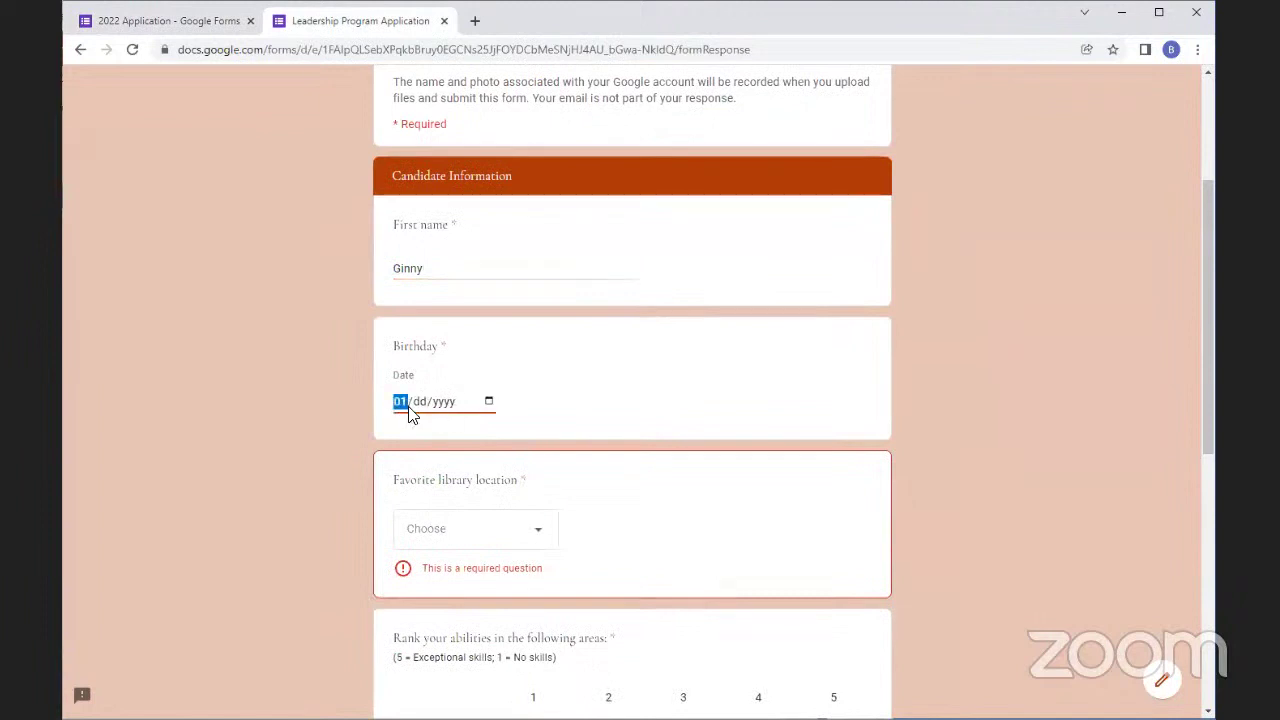
type("01/2001")
left_click(495, 528)
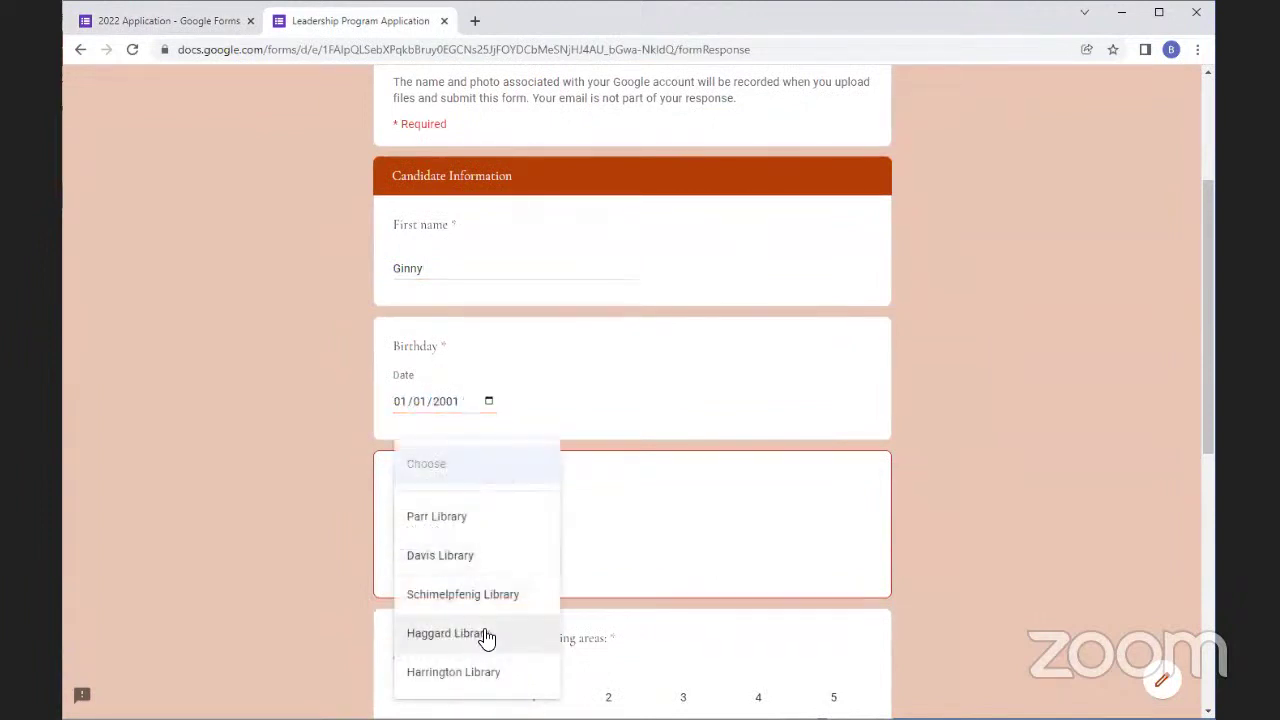
left_click(486, 597)
Rate Leadership 2, Organization 3, Communication 2, Adaptability 3, then continue to Availability
scroll(483, 528, "down", 1)
scroll(483, 528, "down", 2)
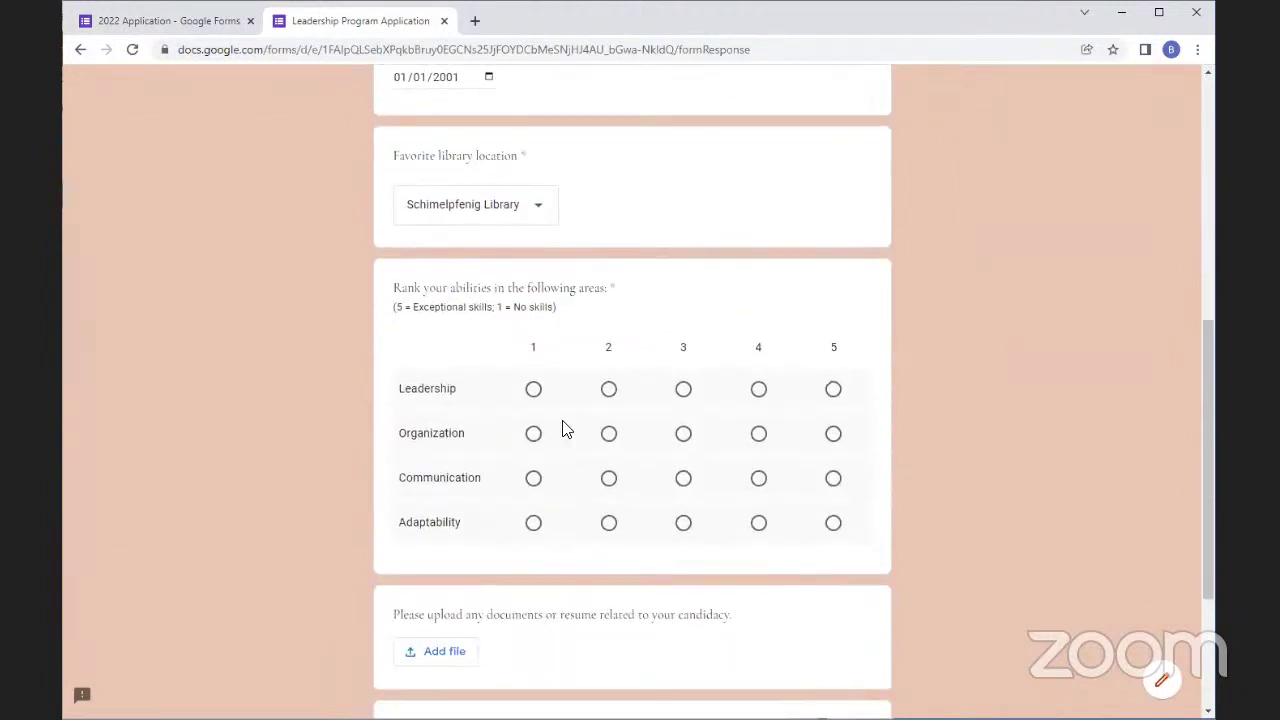
left_click(612, 392)
left_click(683, 433)
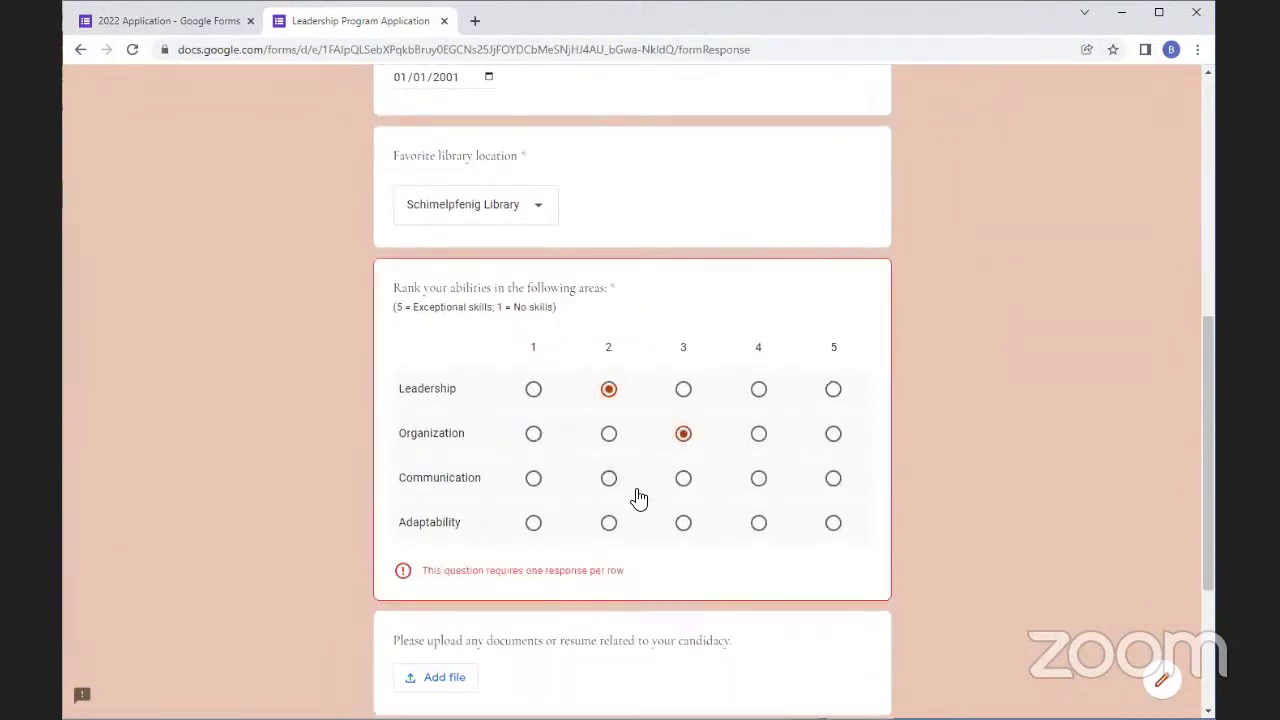
left_click(608, 478)
left_click(683, 522)
scroll(450, 450, "down", 2)
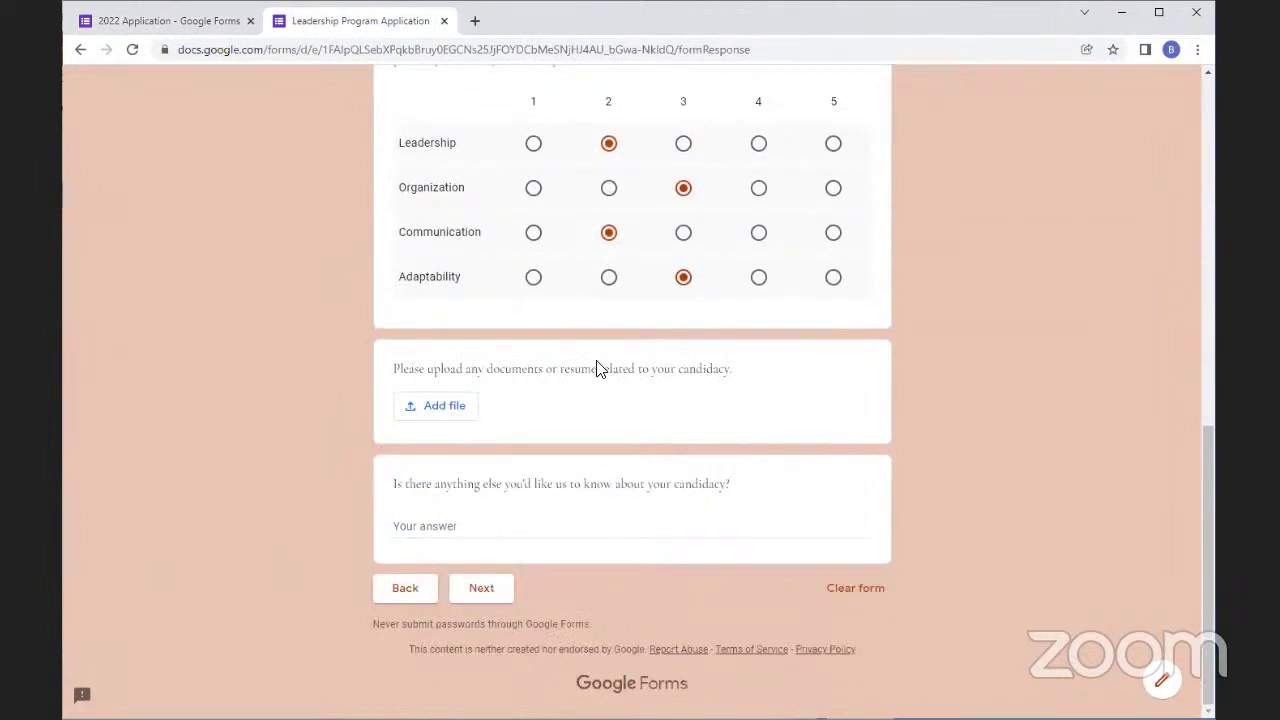
left_click(518, 531)
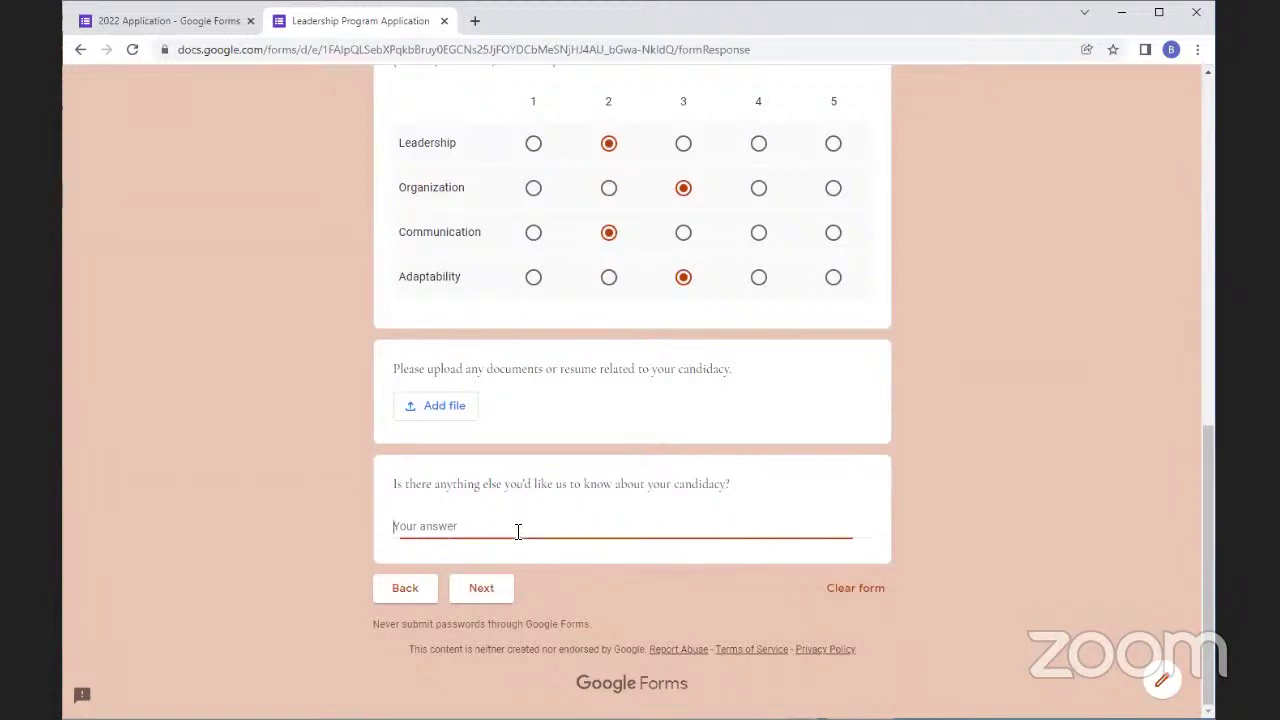
left_click(490, 588)
Mark Saturday evening and Sunday morning, afternoon and evening as good weekend event times
scroll(646, 434, "down", 3)
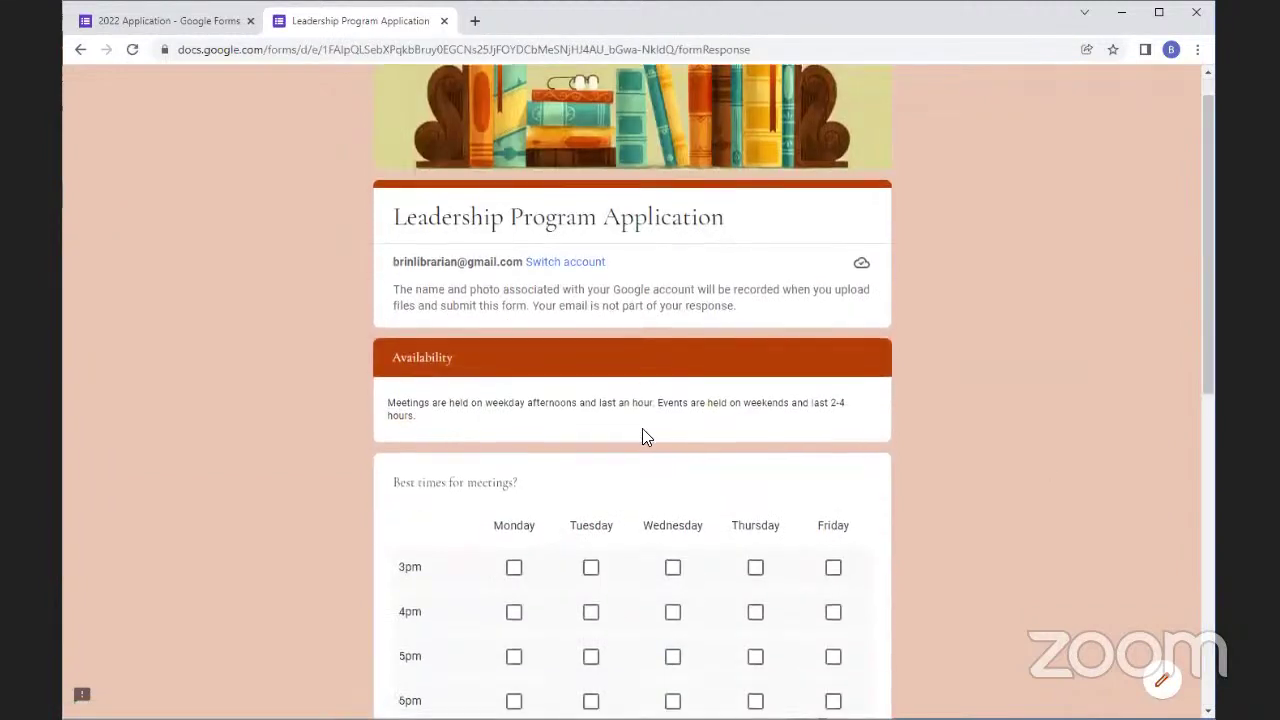
scroll(650, 437, "down", 2)
scroll(510, 485, "up", 3)
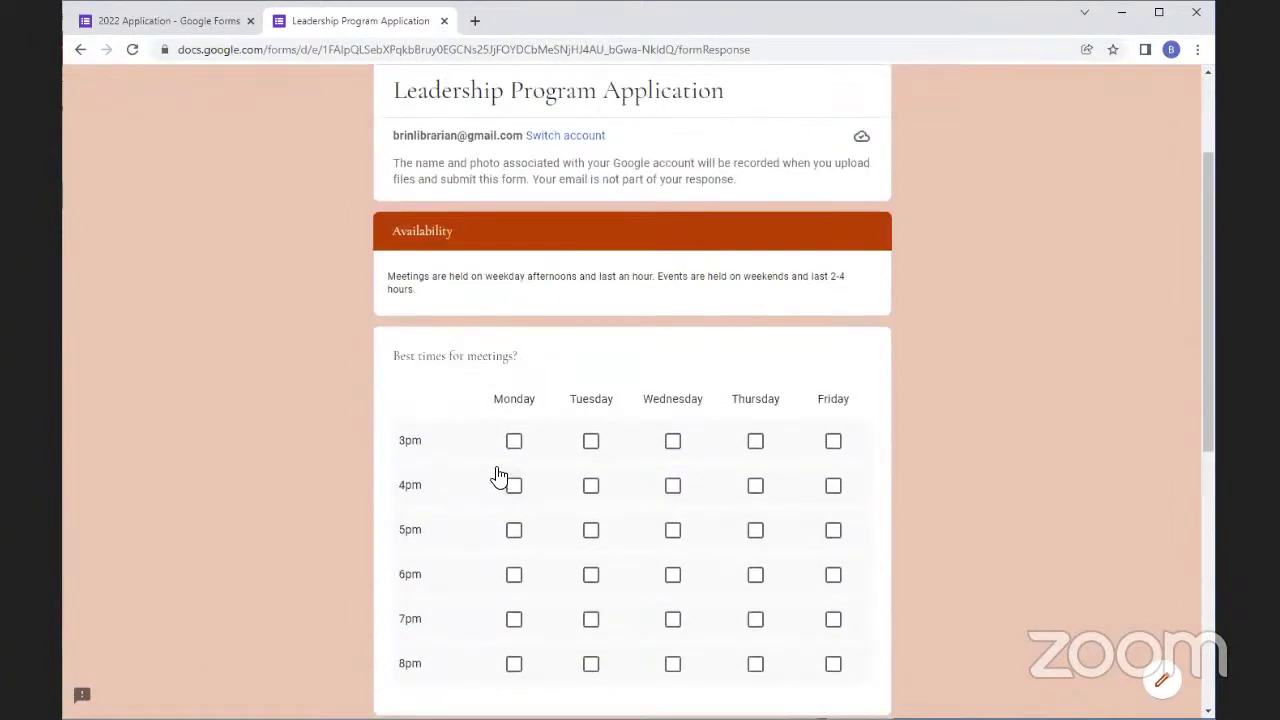
scroll(700, 474, "down", 5)
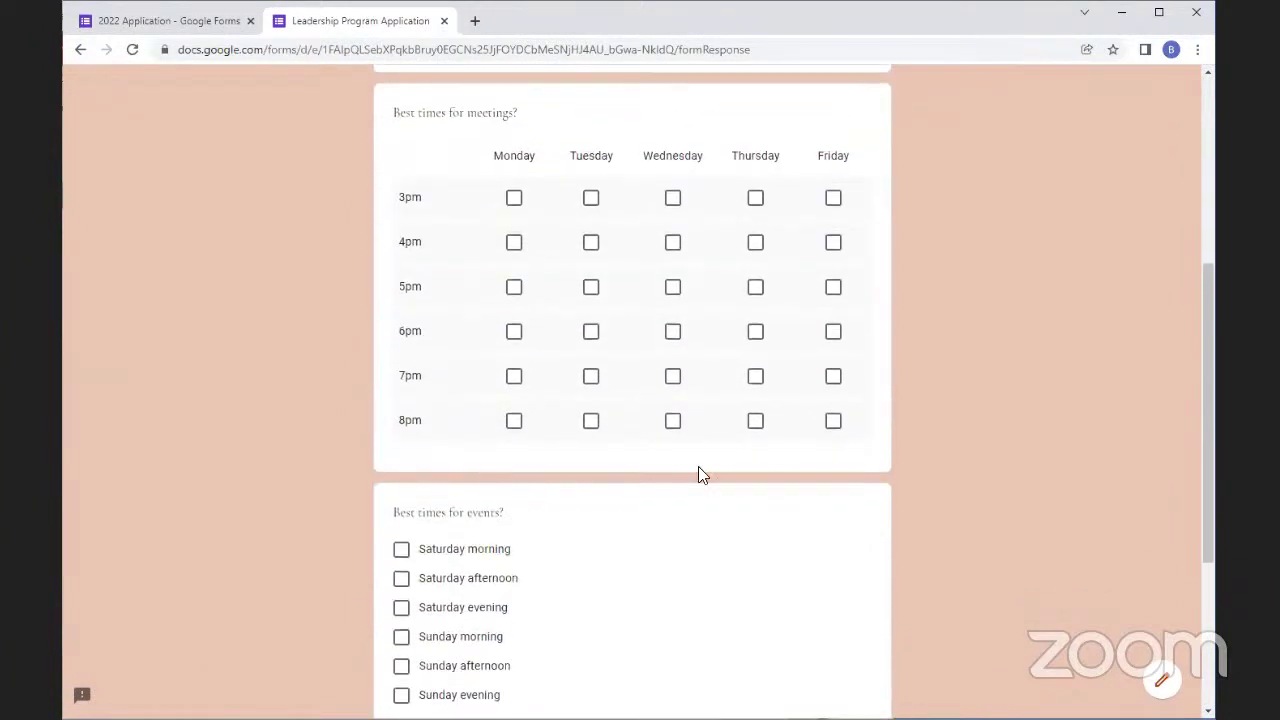
scroll(449, 400, "up", 2)
left_click(401, 542)
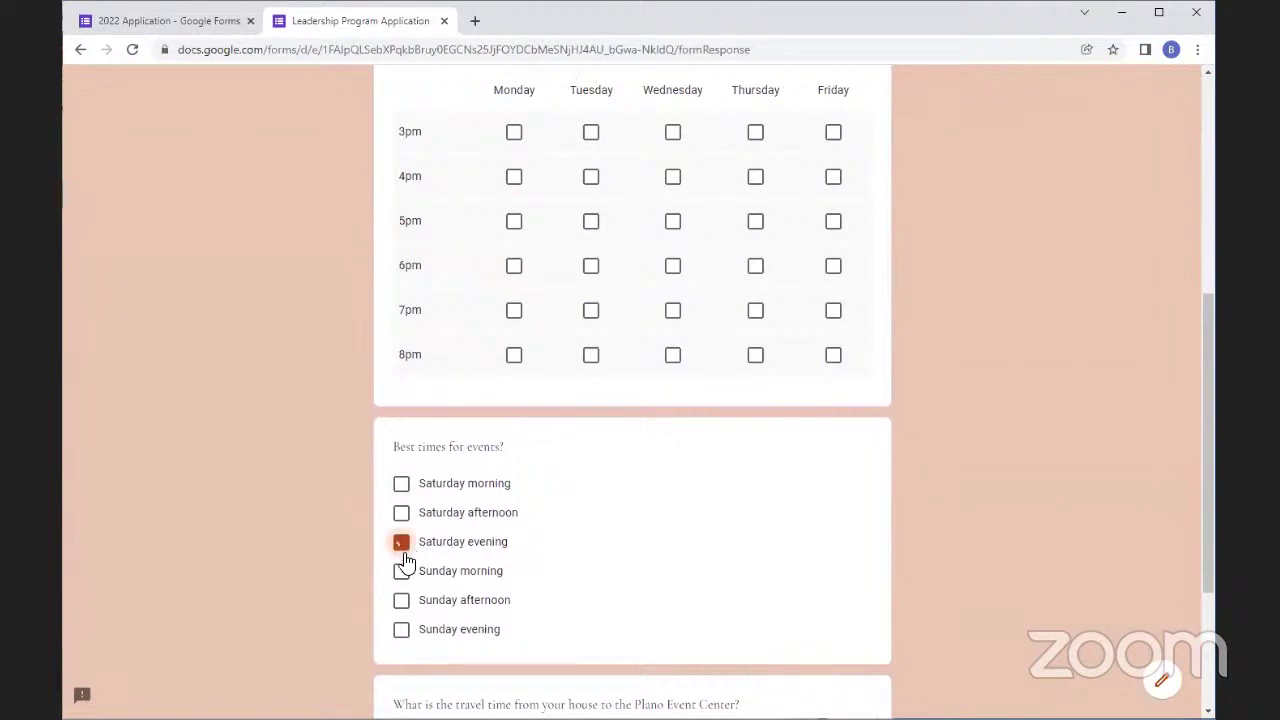
left_click(401, 571)
left_click(401, 600)
left_click(401, 629)
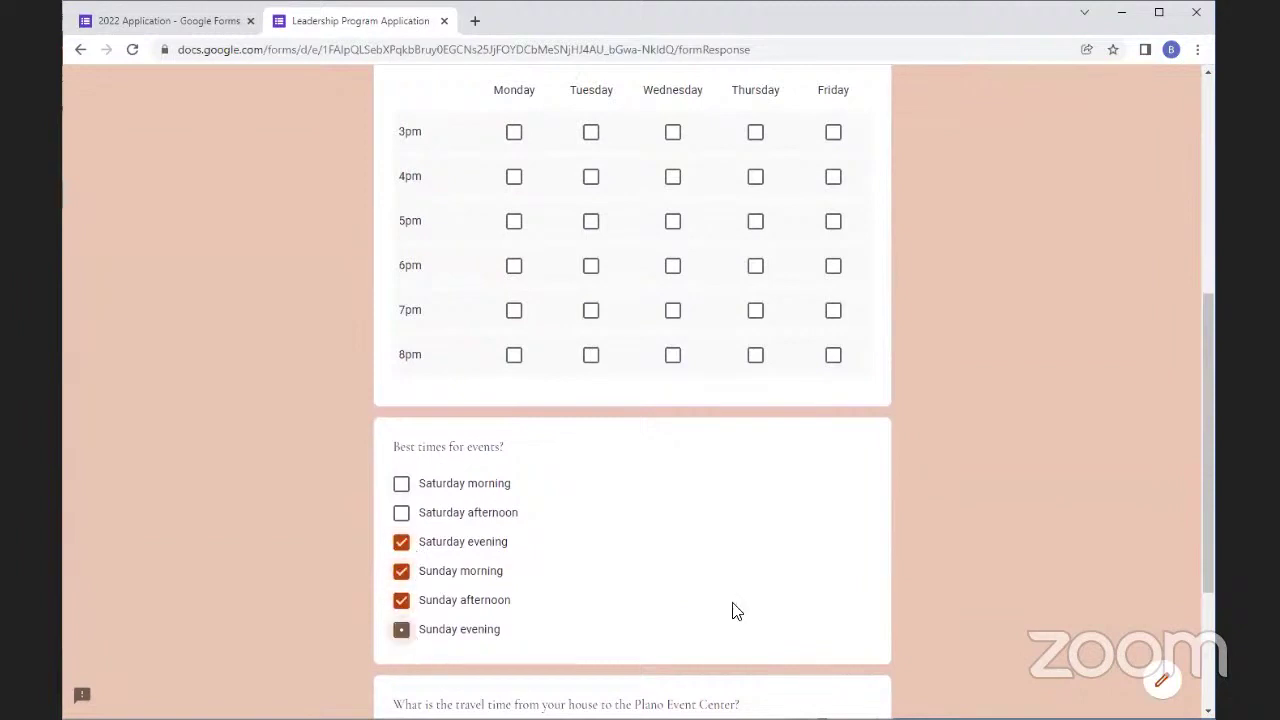
Tick meeting times Thursday 6pm, Tuesday 5pm, Thursday 3pm, Wednesday 3pm and Wednesday 8pm
left_click(755, 266)
left_click(591, 221)
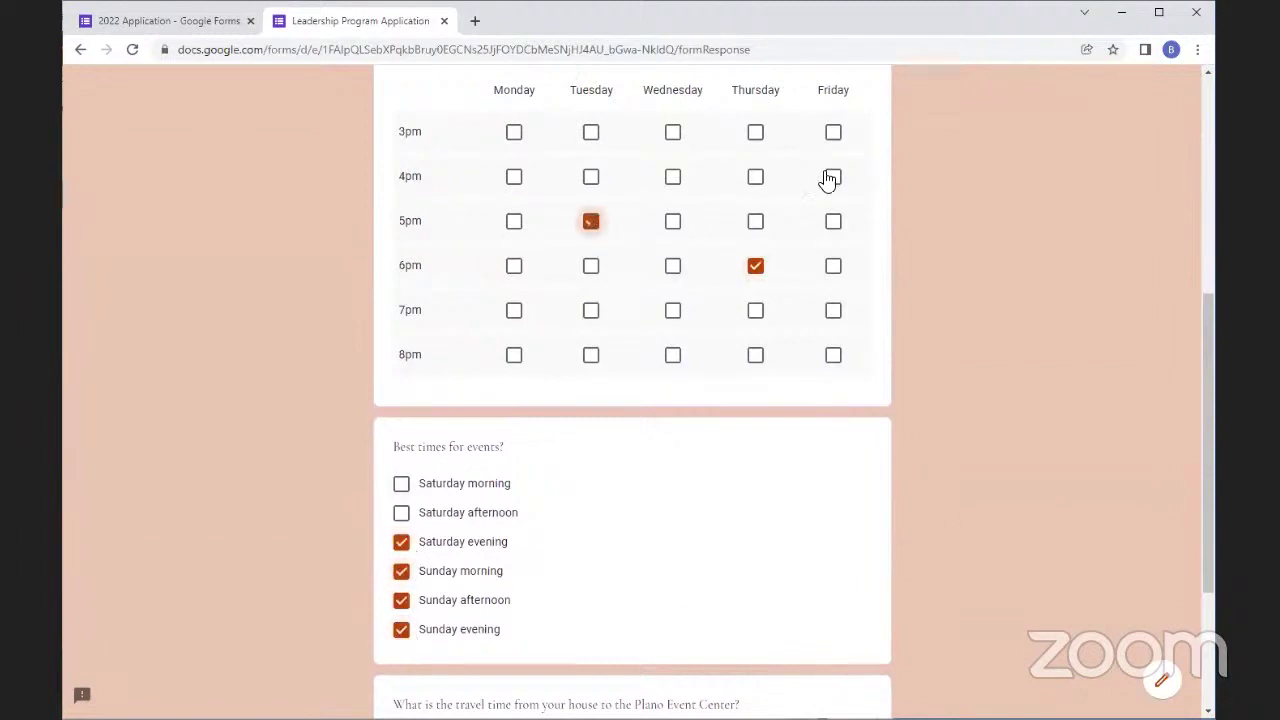
left_click(755, 132)
left_click(673, 132)
left_click(673, 355)
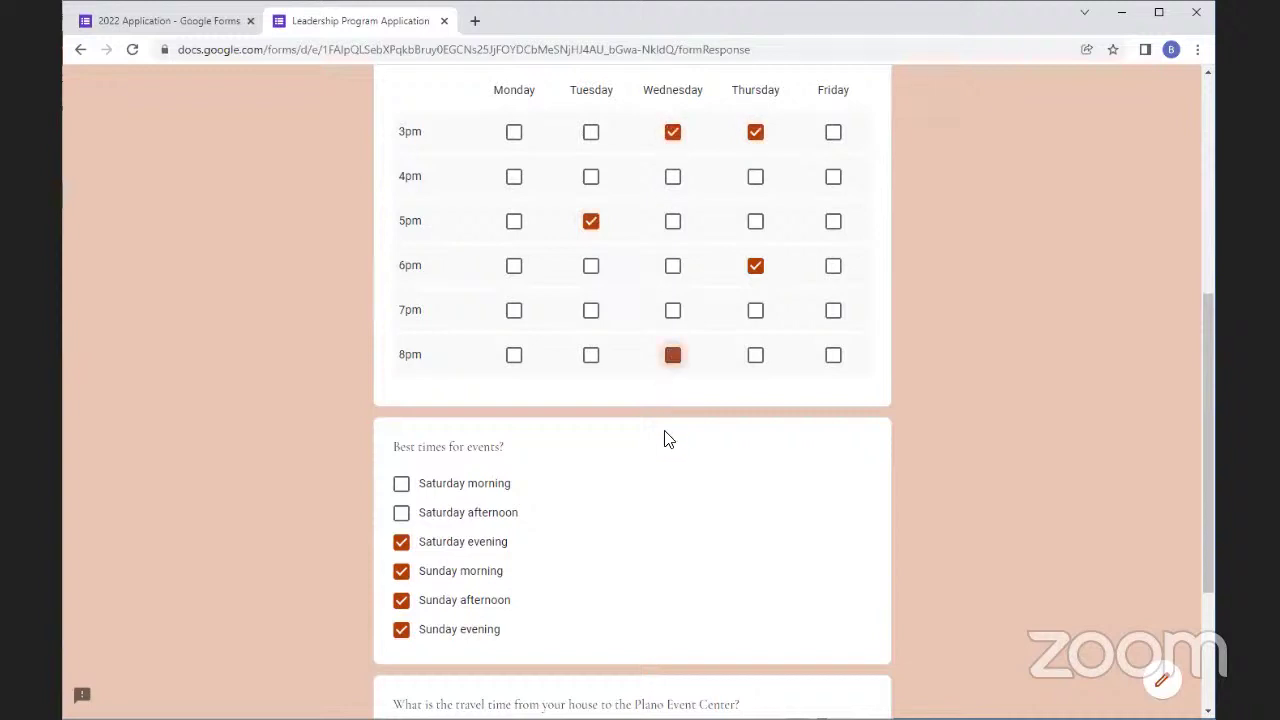
Enter a travel time of 1 hour 10 minutes and submit the test response
scroll(627, 457, "down", 3)
left_click(401, 521)
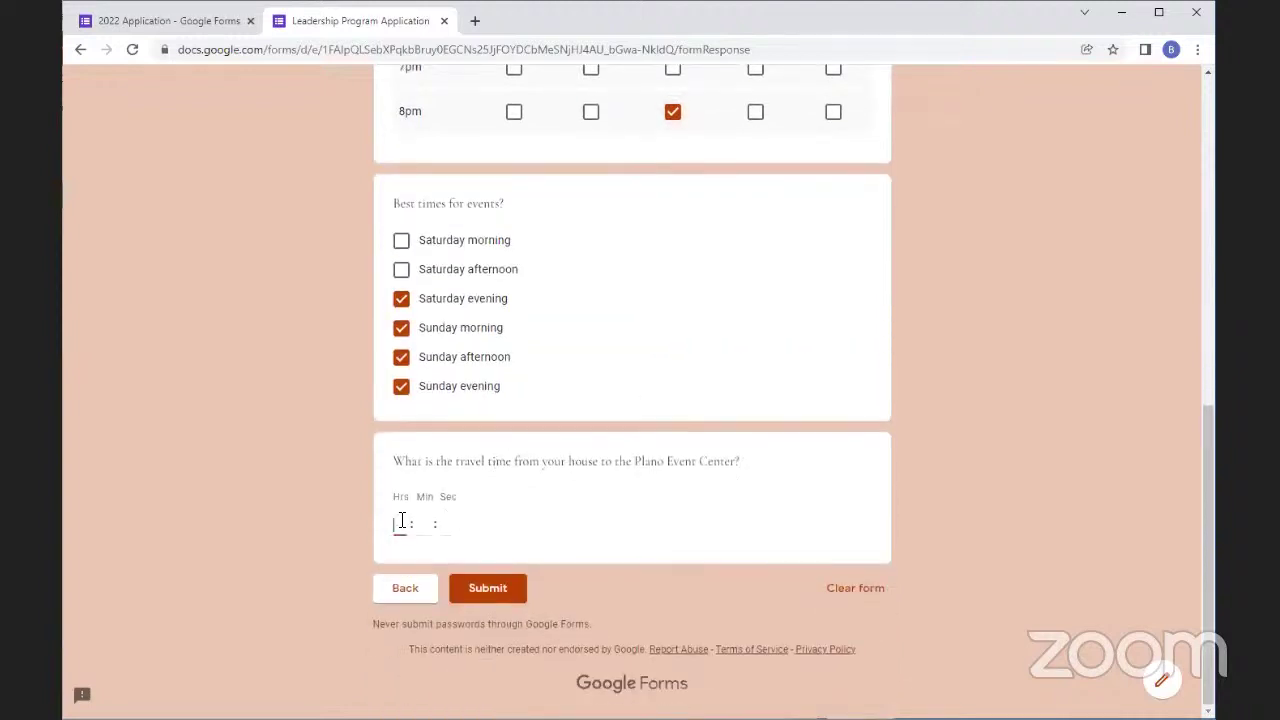
type("1")
left_click(428, 524)
type("10")
left_click(282, 570)
left_click(506, 598)
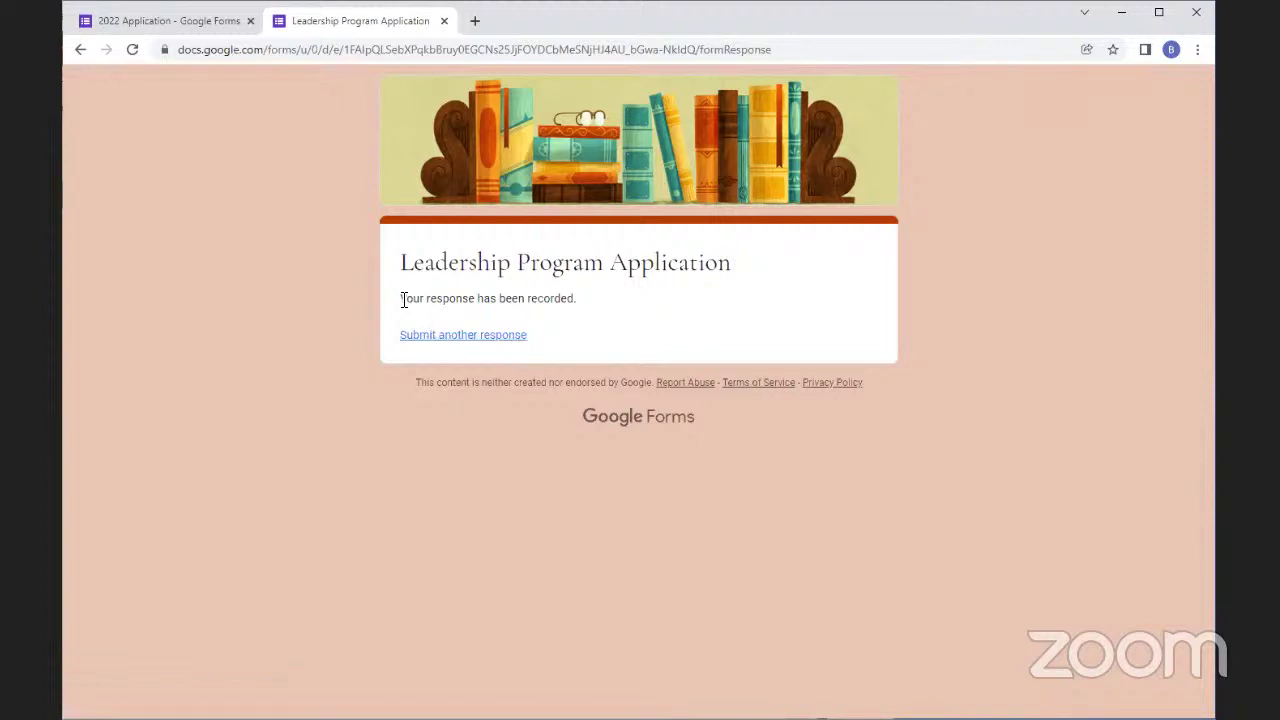
left_click_drag(399, 299, 587, 311)
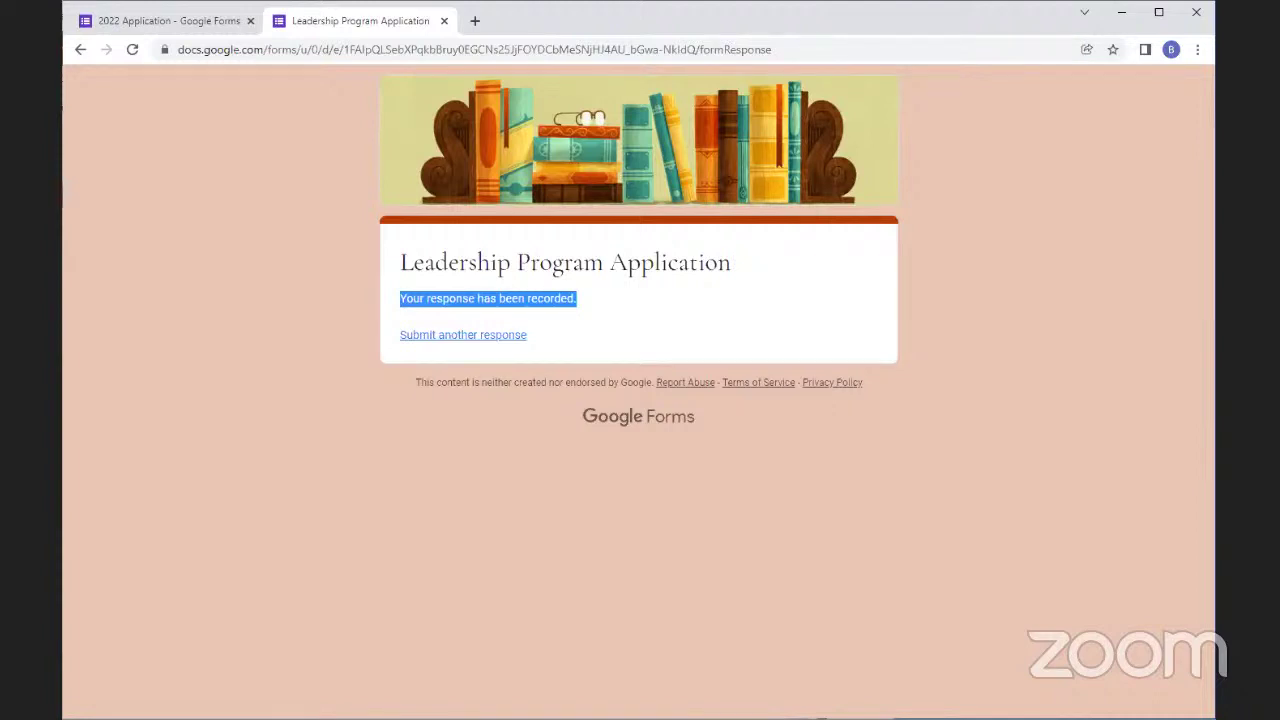
left_click(618, 484)
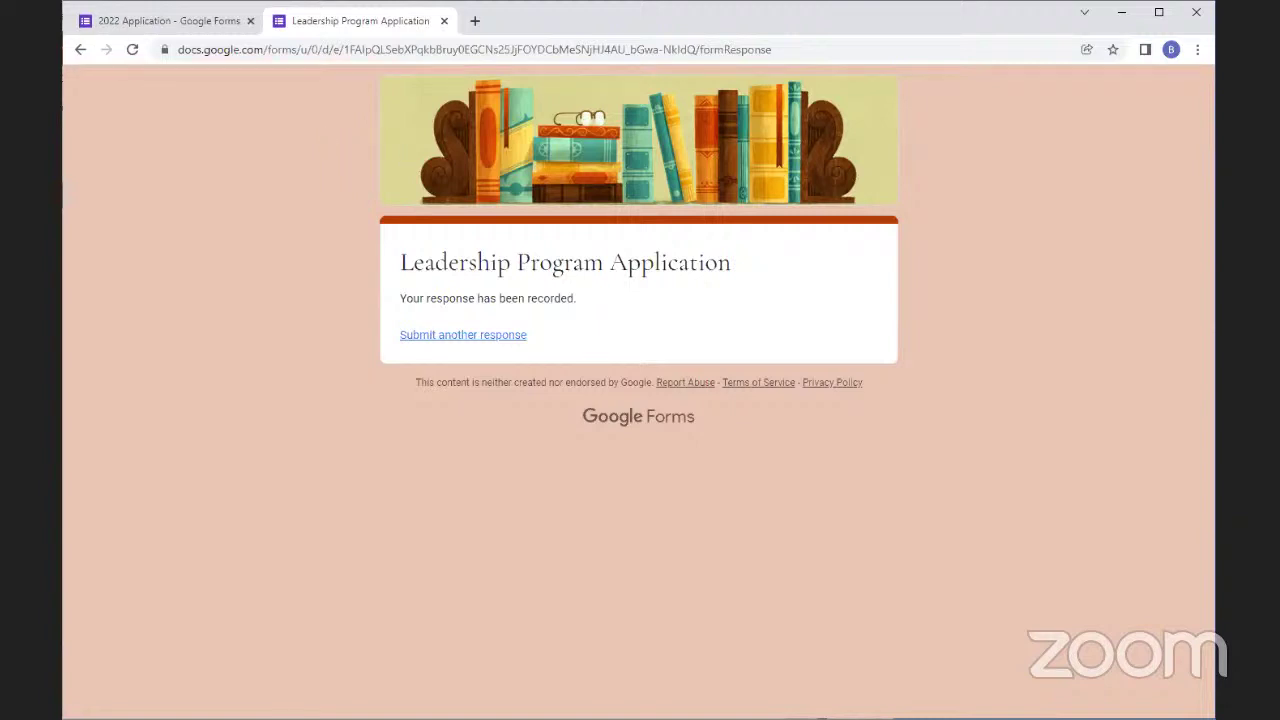
Switch back to the 2022 Application editor and bring up the Send form dialog
left_click(143, 30)
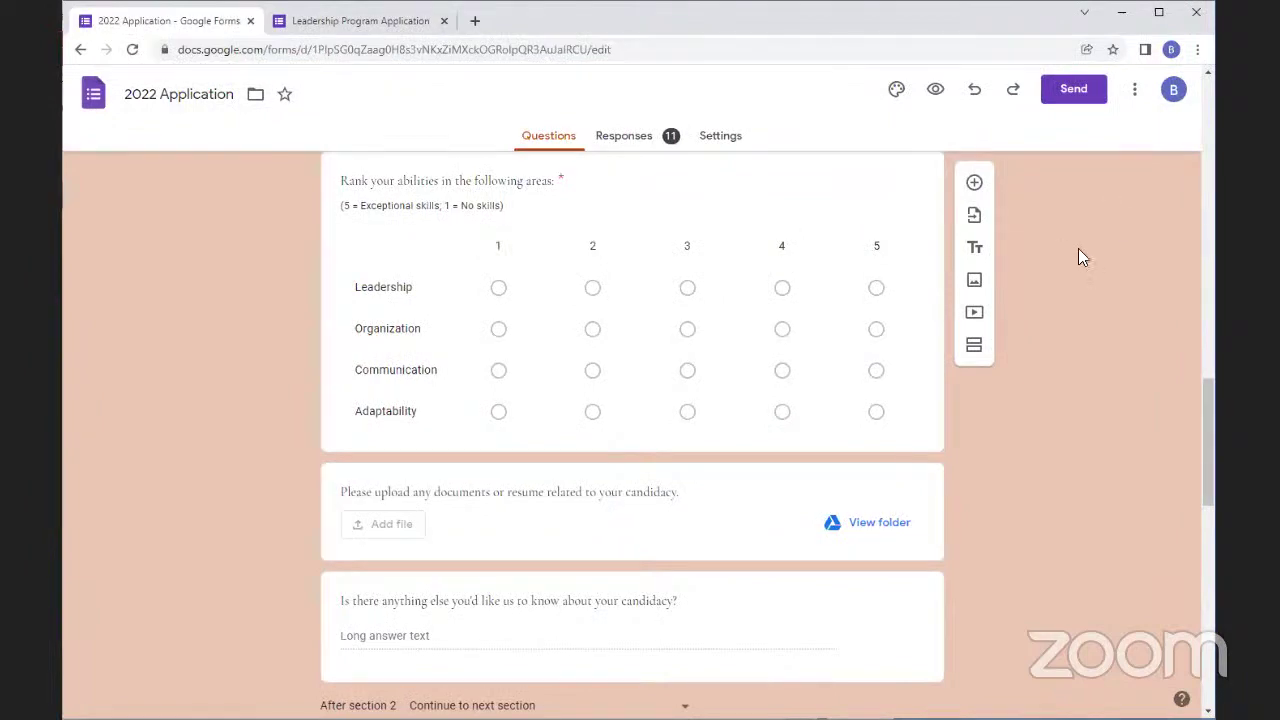
left_click(1072, 90)
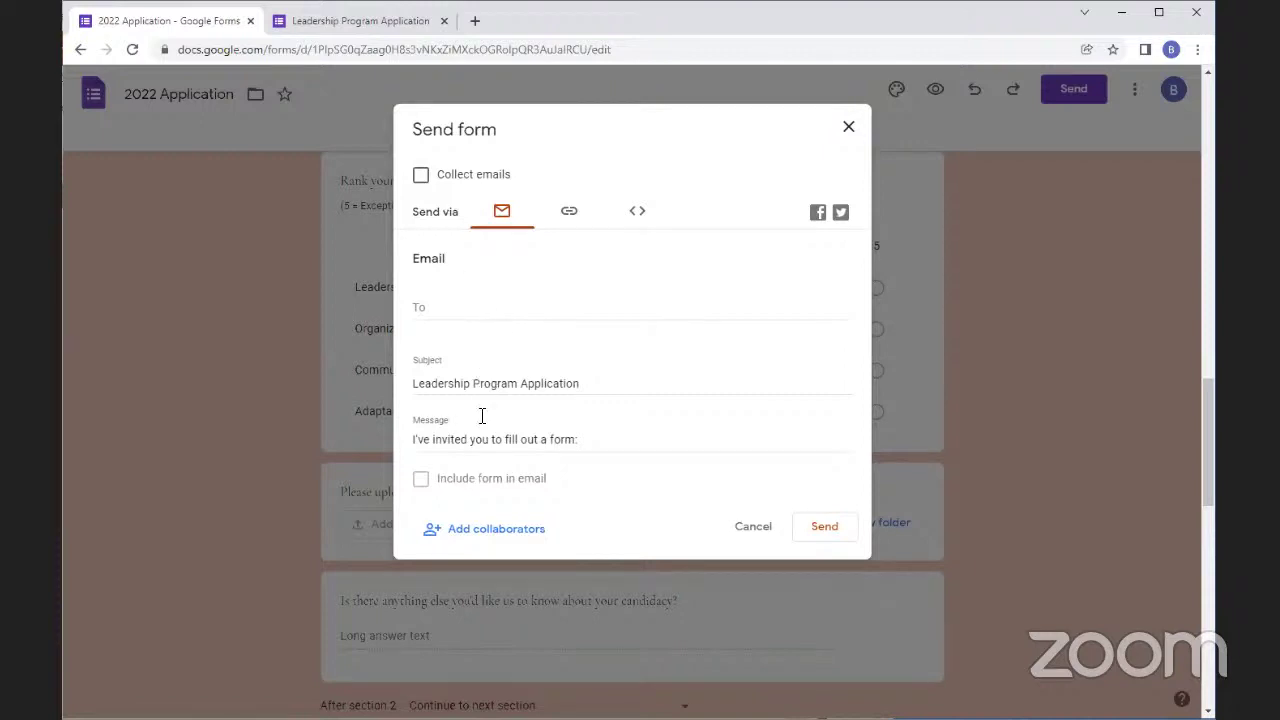
Address the invitation to the recipient's email with message 'Hi! Please fill out this form:', then view the share link
left_click(430, 311)
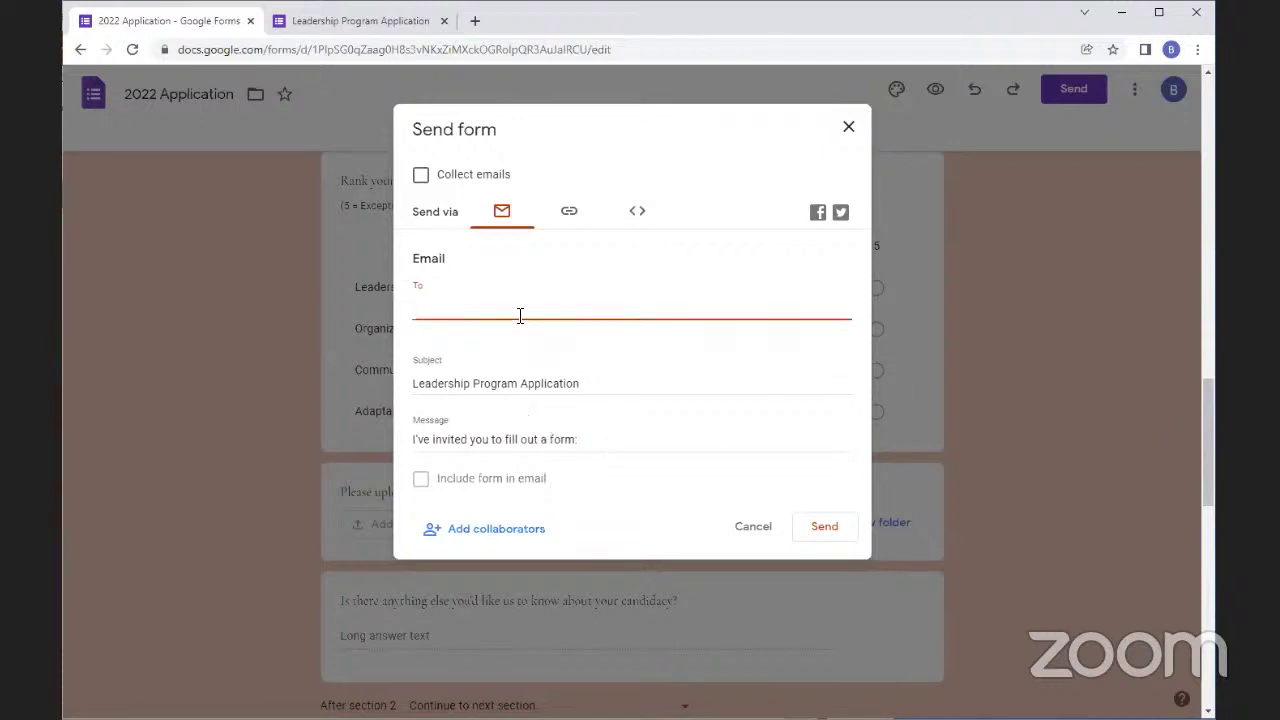
left_click_drag(603, 452, 405, 428)
type("H")
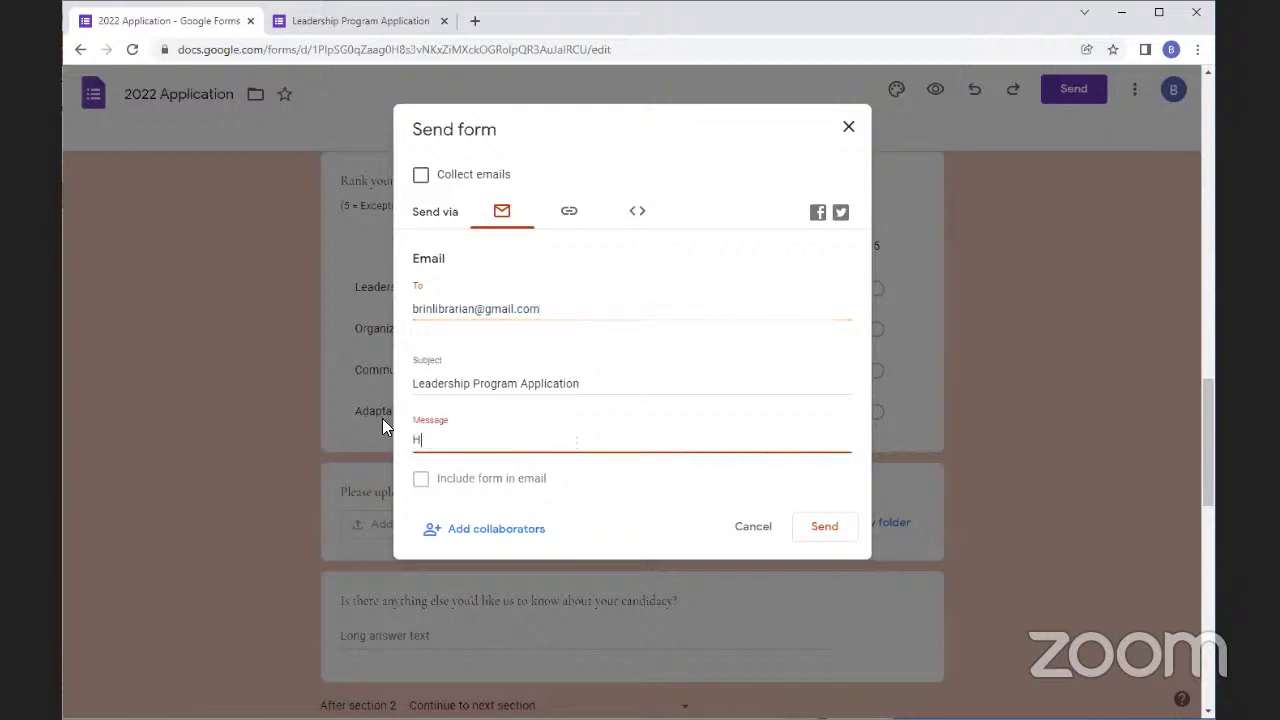
type("i! Please fill out this form:")
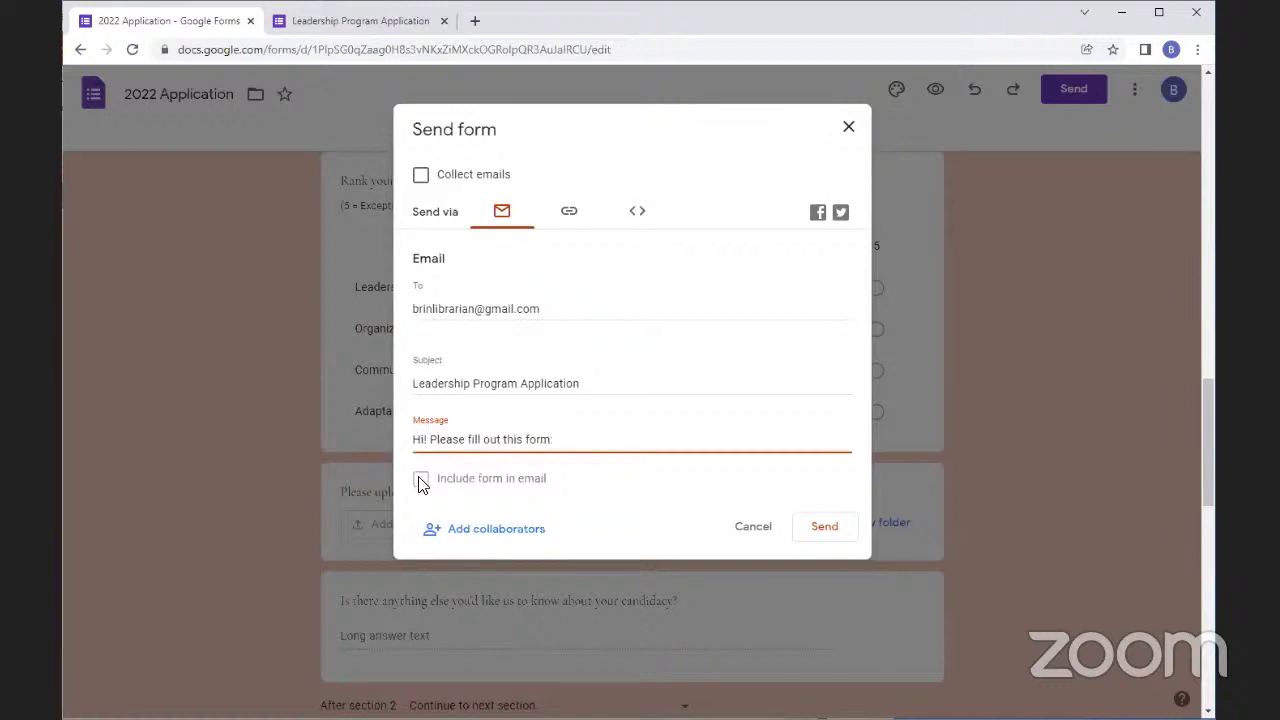
left_click(420, 480)
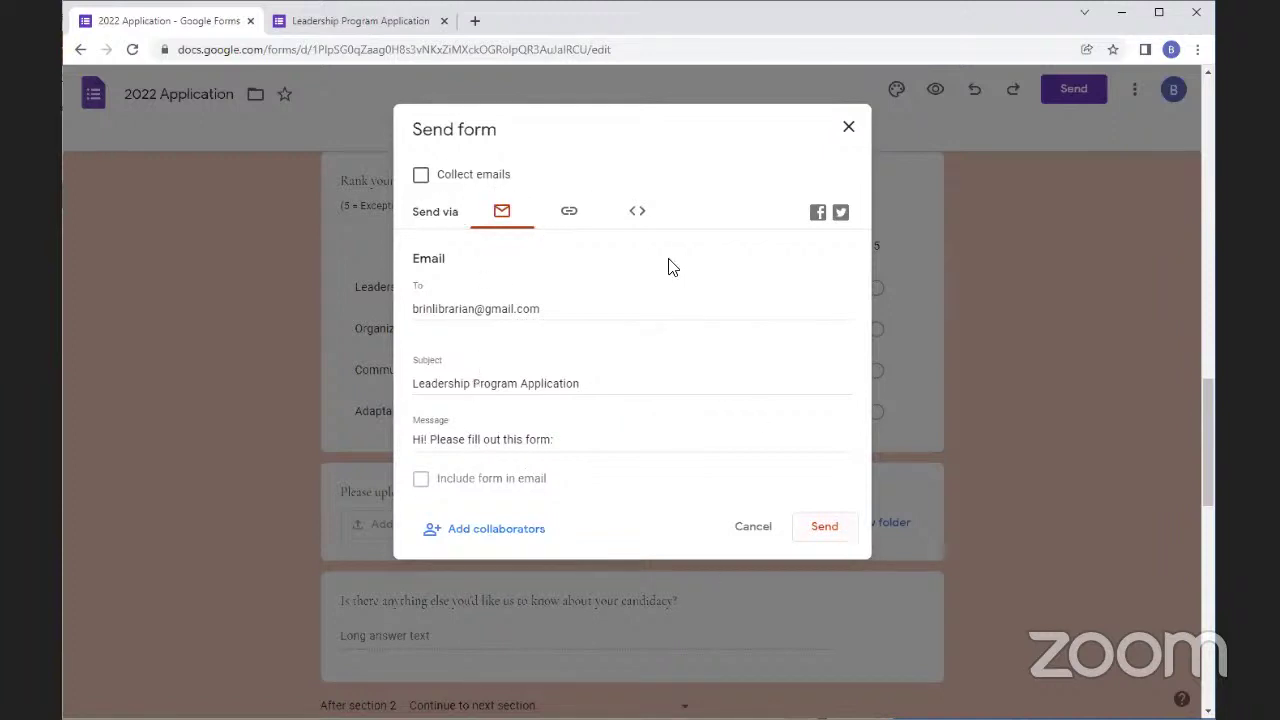
left_click(567, 209)
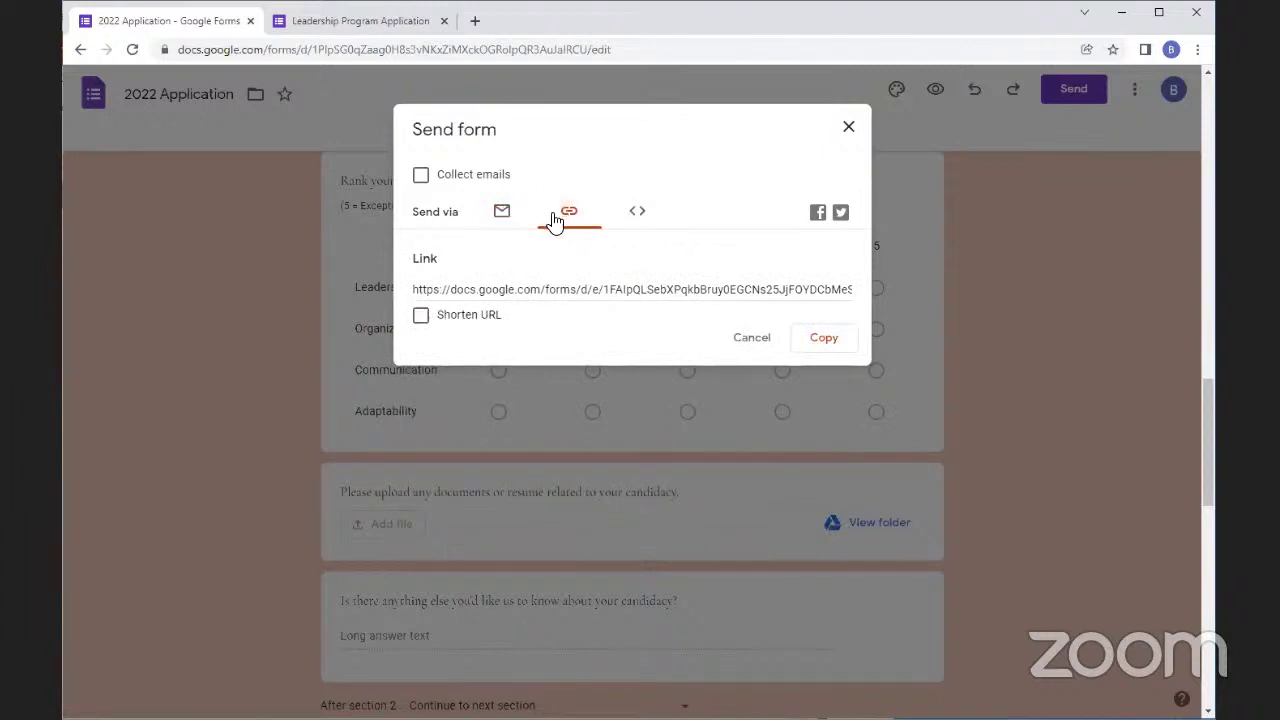
Shorten and copy the form link, then check embedding, which File Upload questions block
left_click(421, 316)
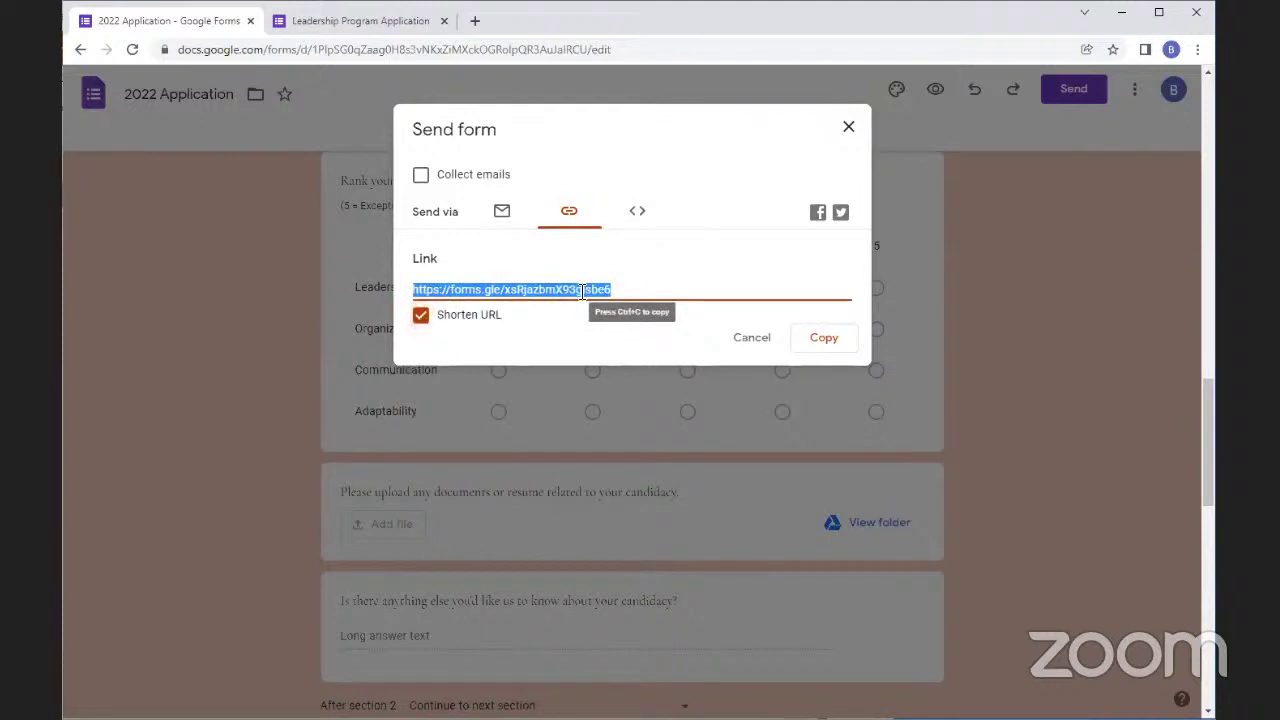
left_click(824, 340)
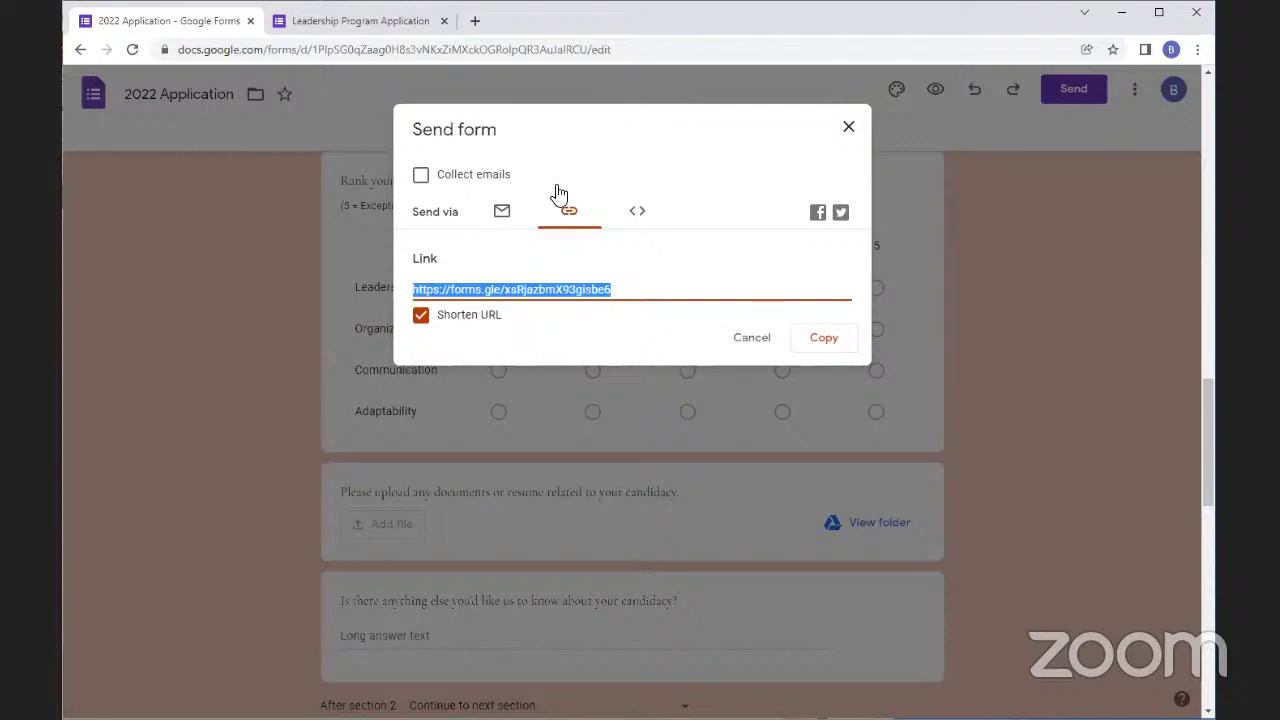
left_click(640, 212)
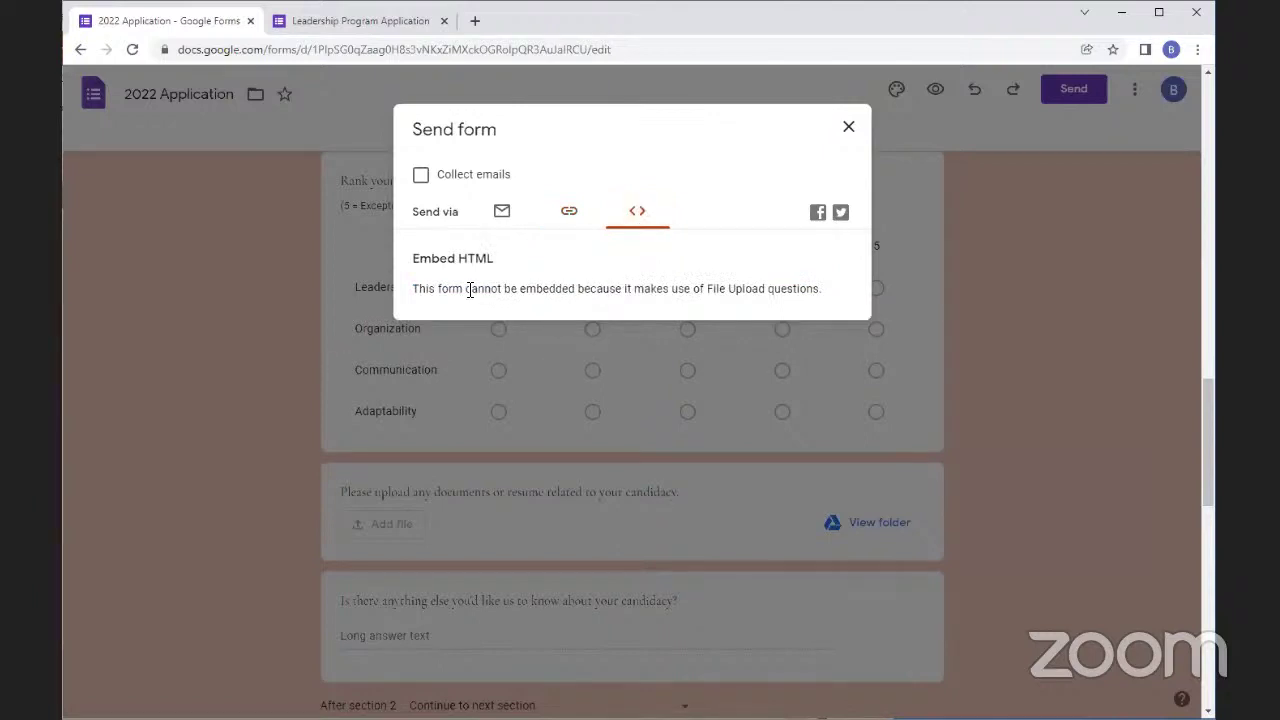
left_click(480, 214)
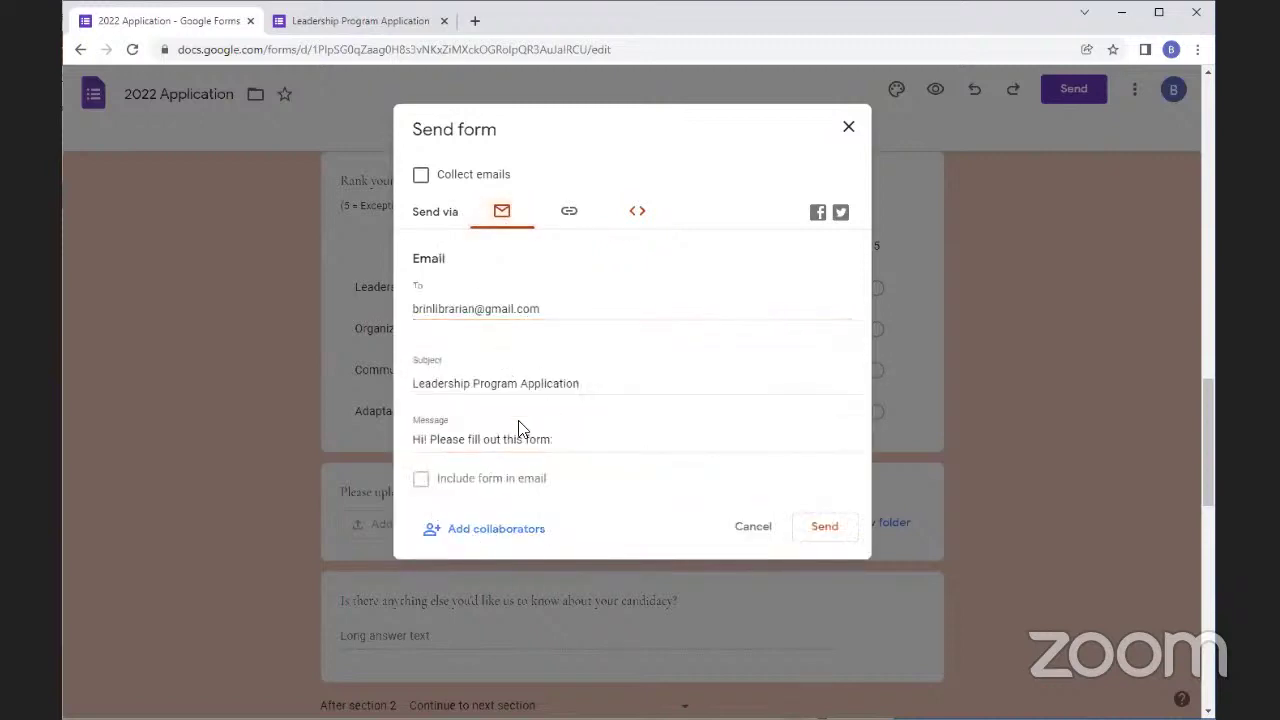
left_click(641, 210)
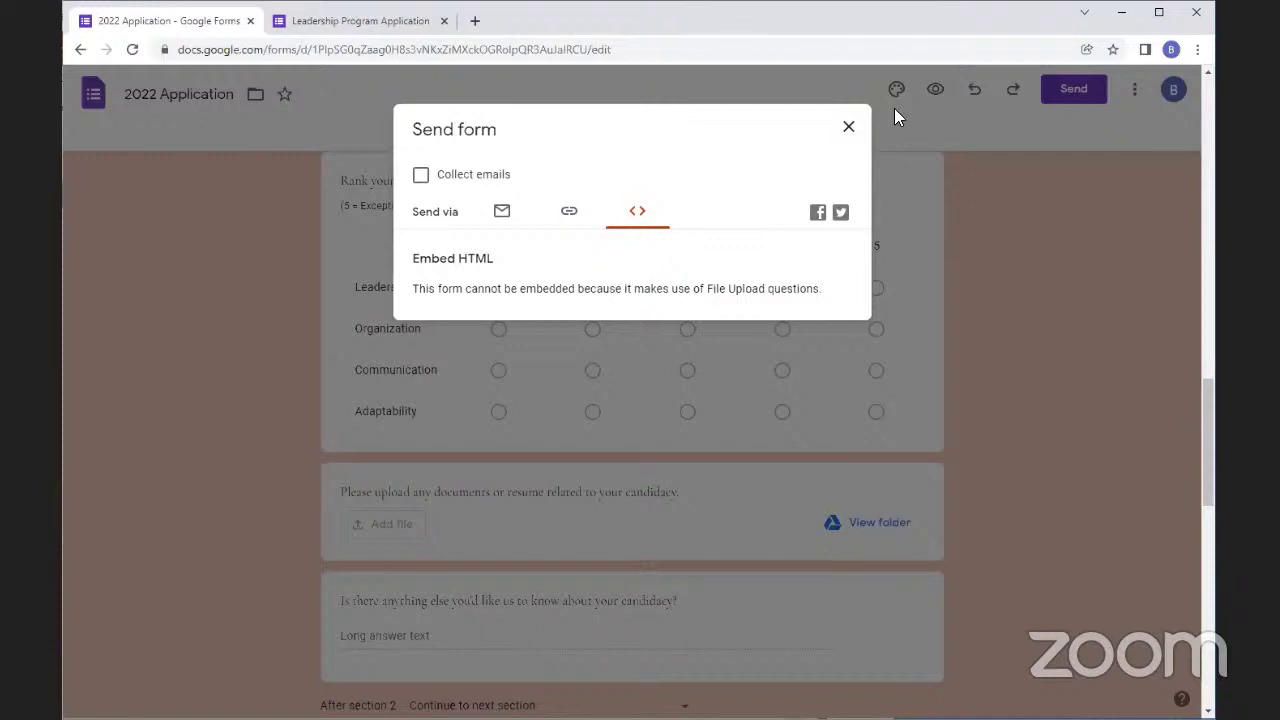
Close the Send form dialog to return to the 2022 Application editor
left_click(848, 126)
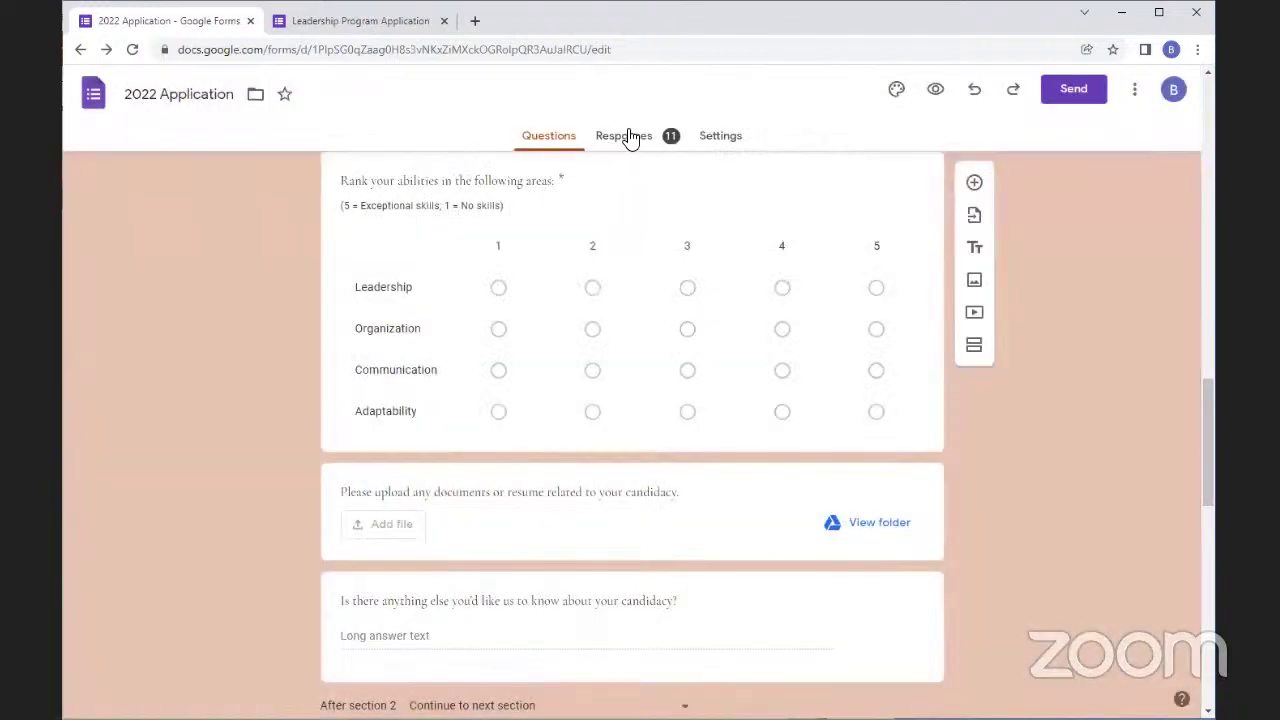
Show the Responses summary and toggle new-response email notifications on, then back off
left_click(628, 136)
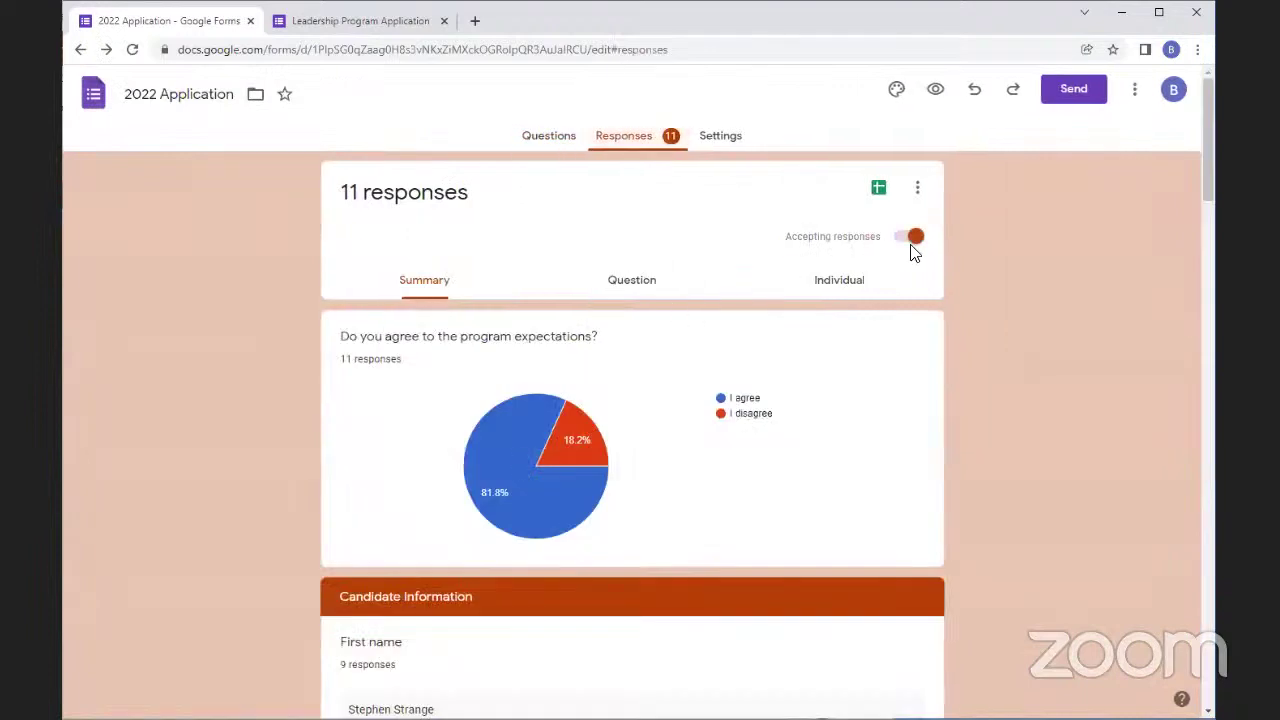
left_click(920, 190)
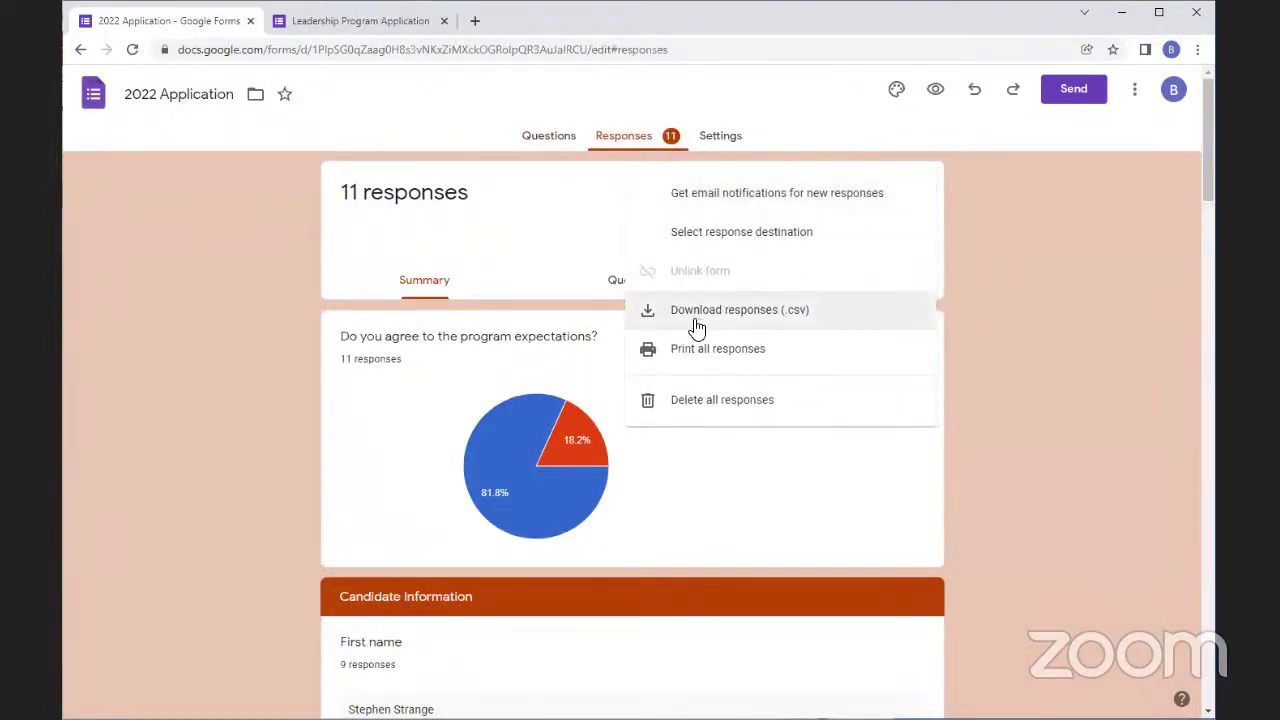
left_click(738, 205)
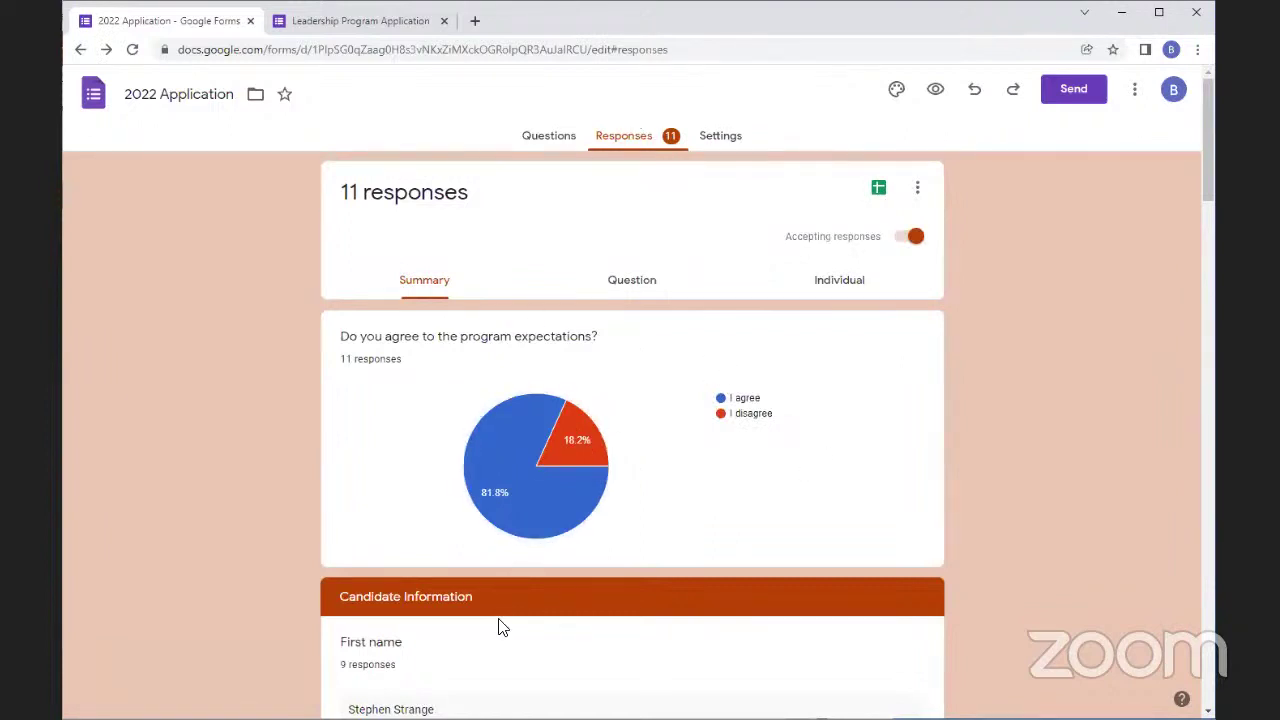
left_click(915, 190)
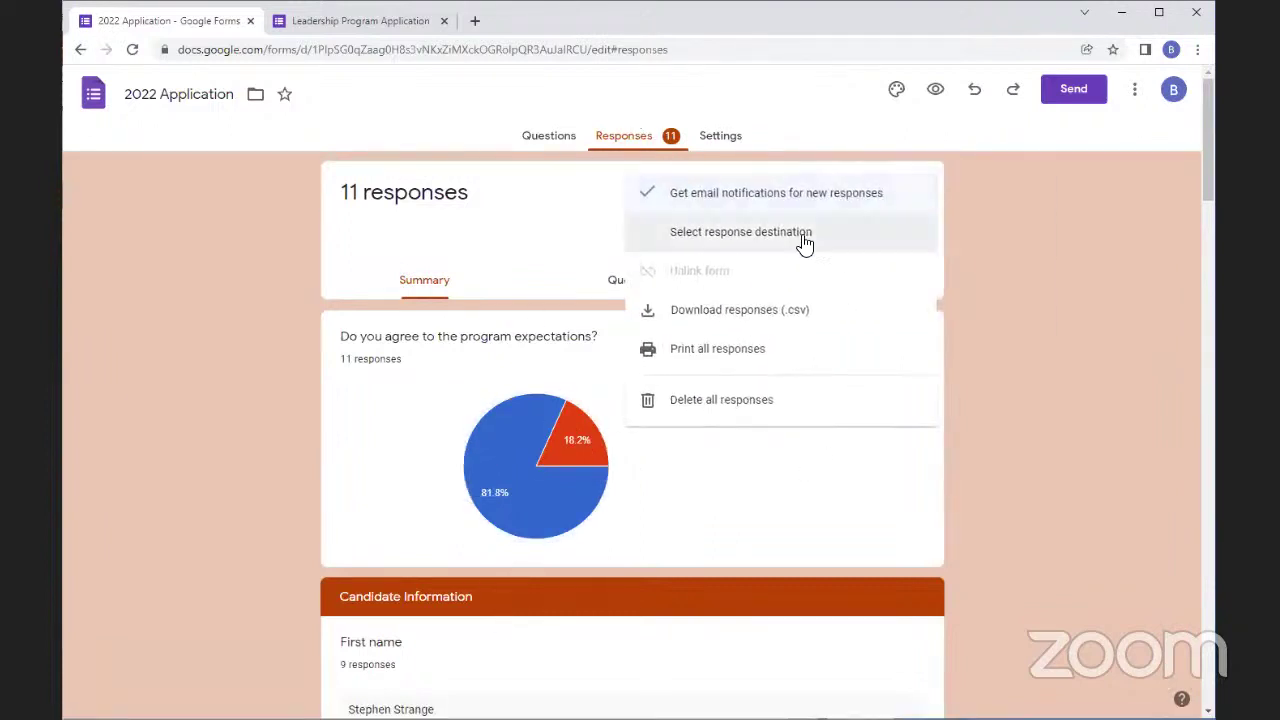
left_click(712, 192)
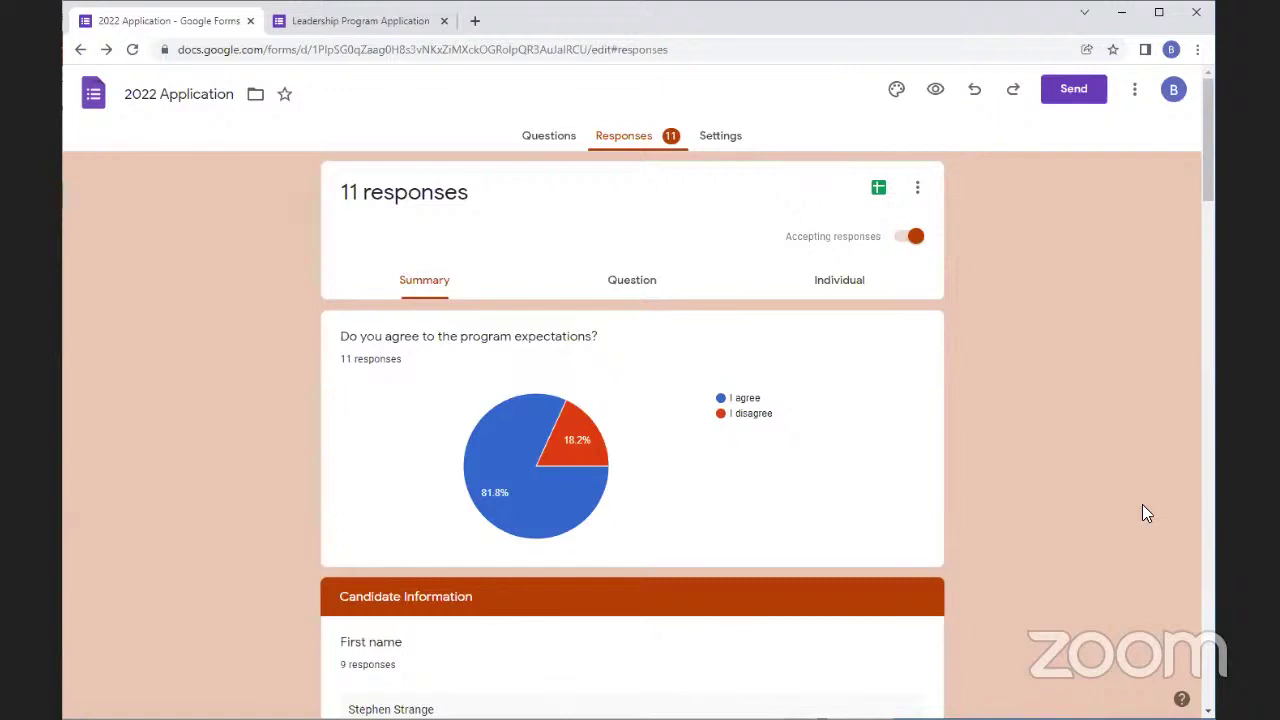
Turn off Accepting responses, preview the 'no longer accepting responses' message, then close both preview tabs
mouse_move(598, 449)
left_click(914, 238)
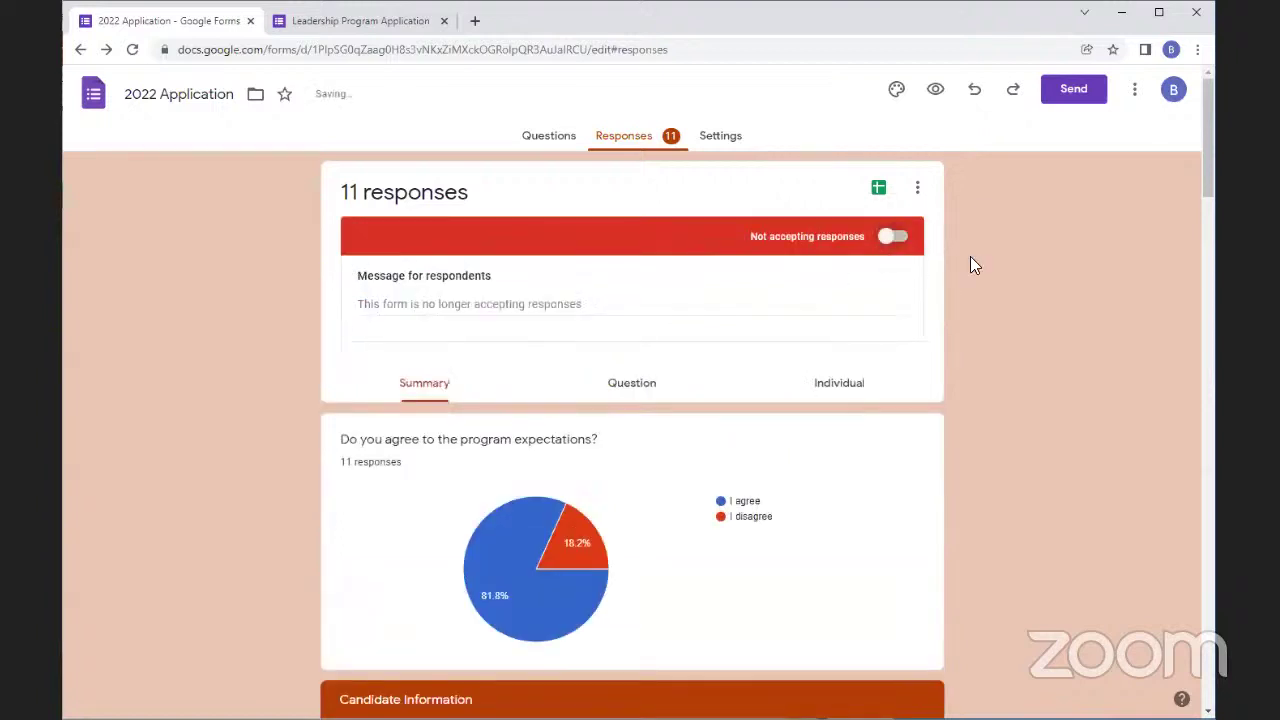
left_click(940, 90)
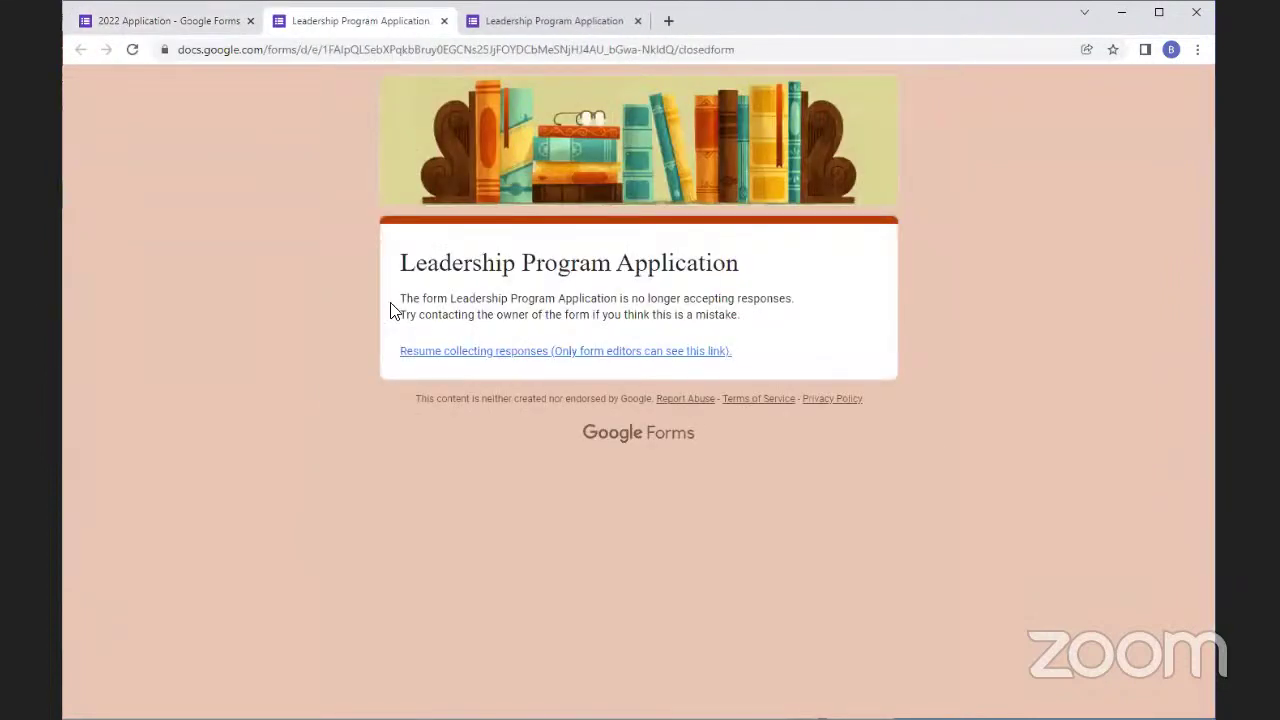
left_click_drag(397, 297, 806, 309)
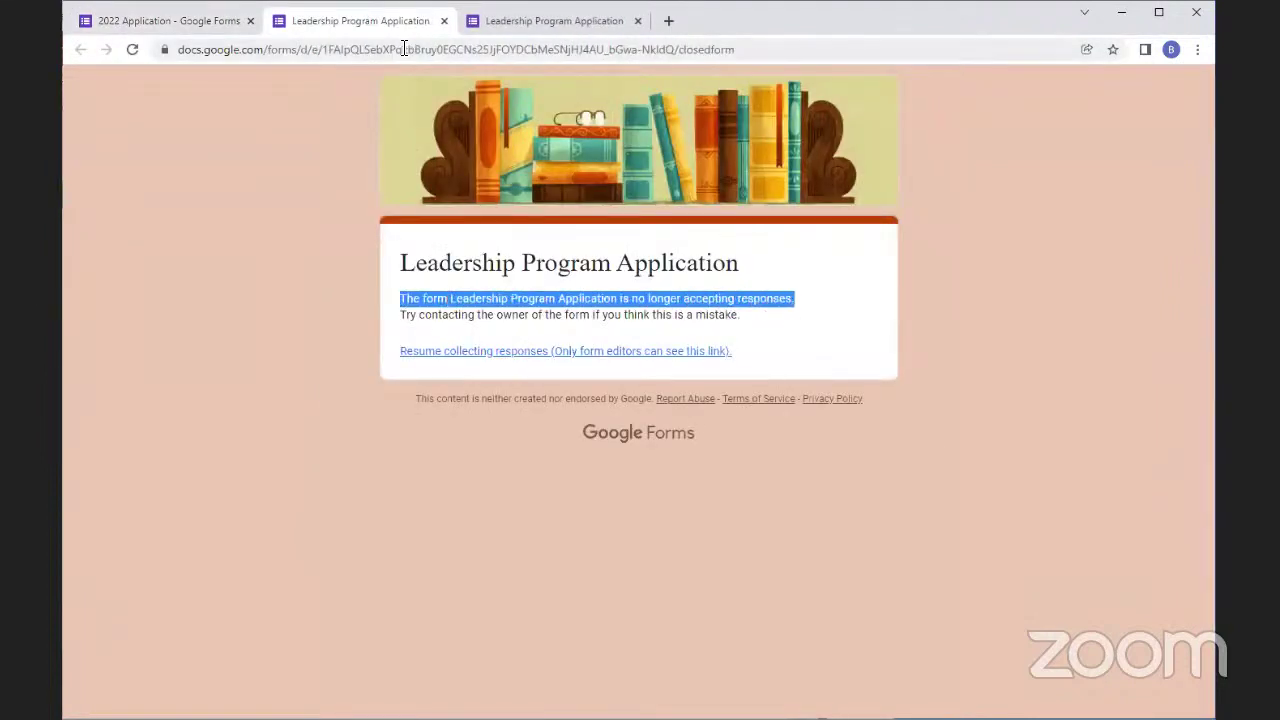
left_click(444, 21)
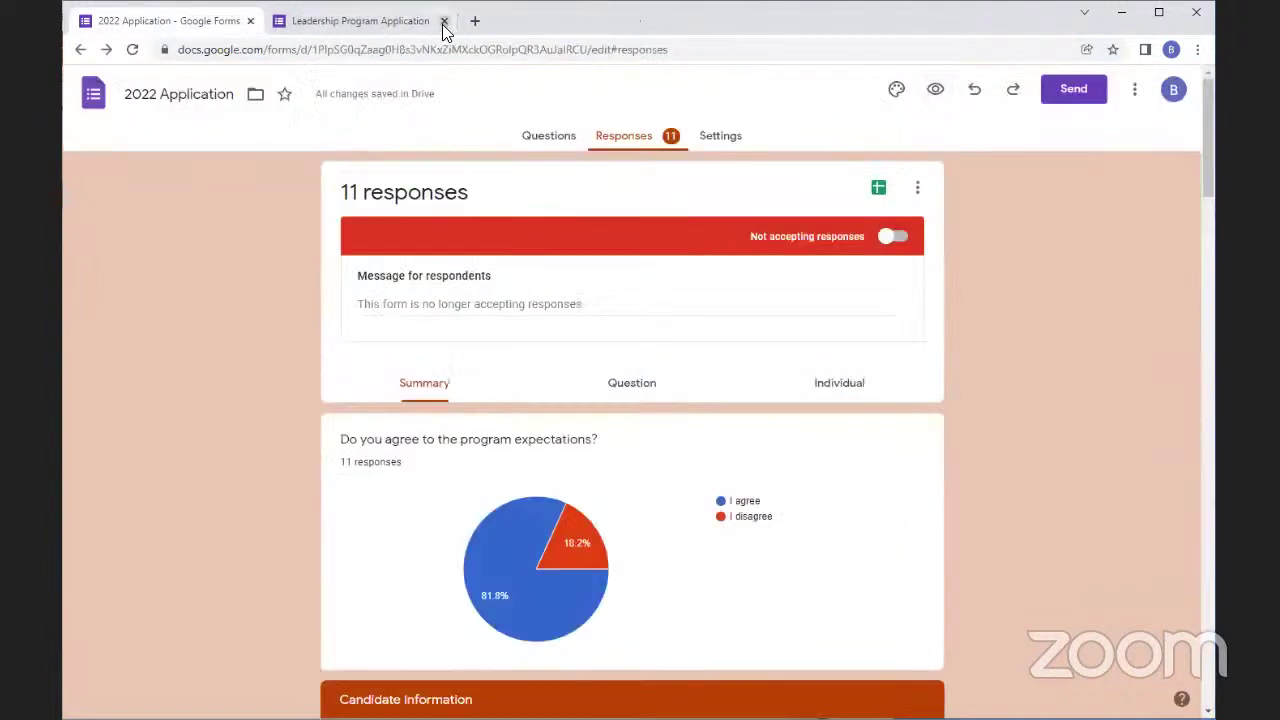
left_click(444, 21)
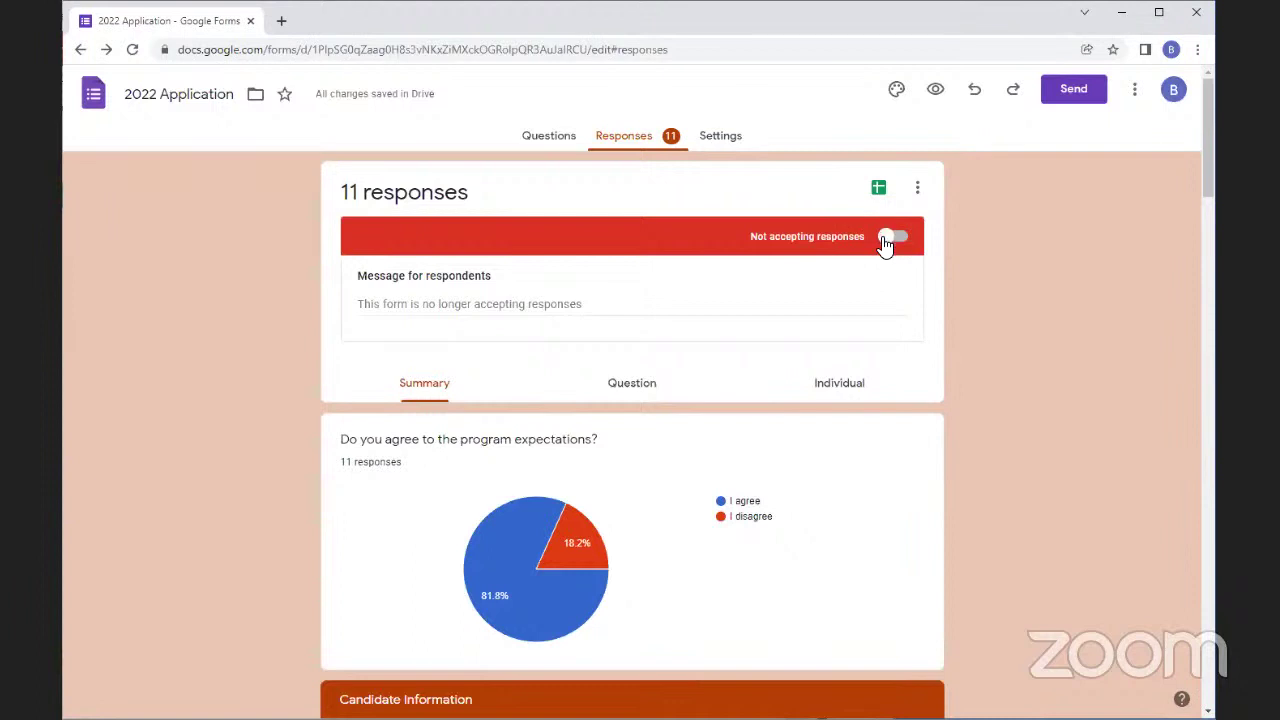
Switch Accepting responses back on for the 2022 Application
left_click(893, 237)
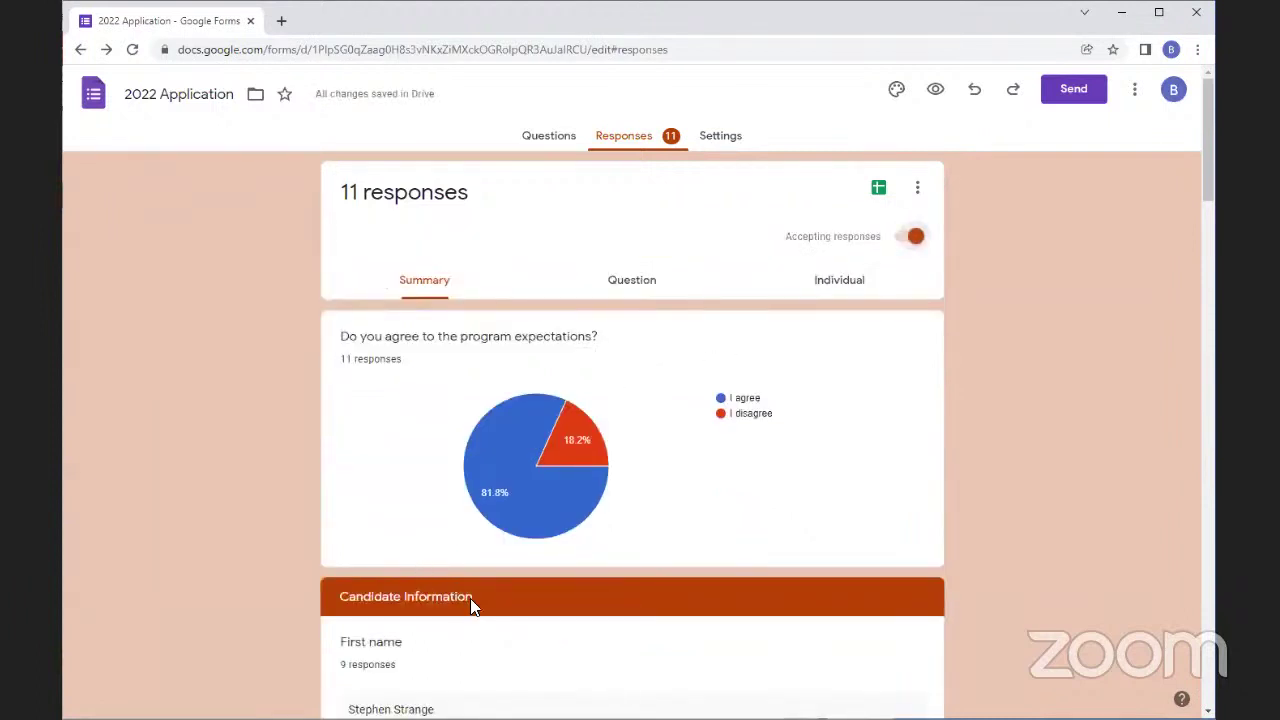
scroll(380, 520, "down", 3)
scroll(310, 445, "up", 2)
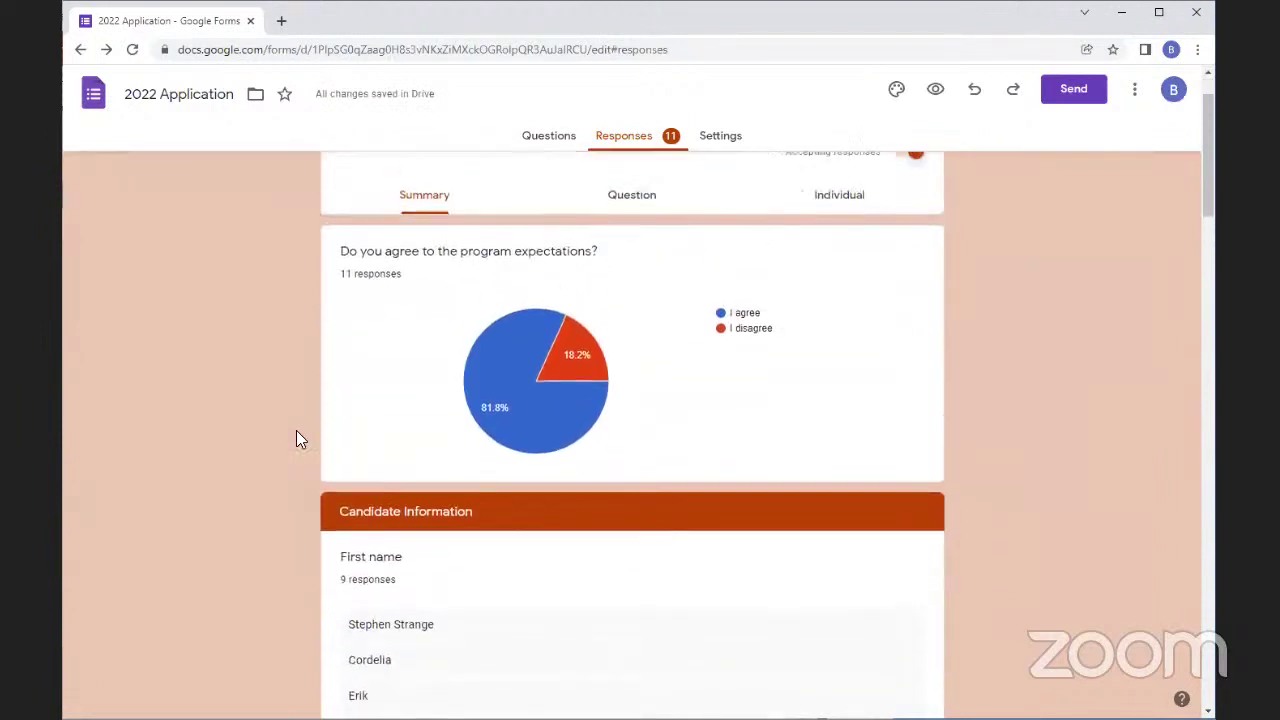
scroll(292, 437, "down", 1)
scroll(287, 436, "down", 1)
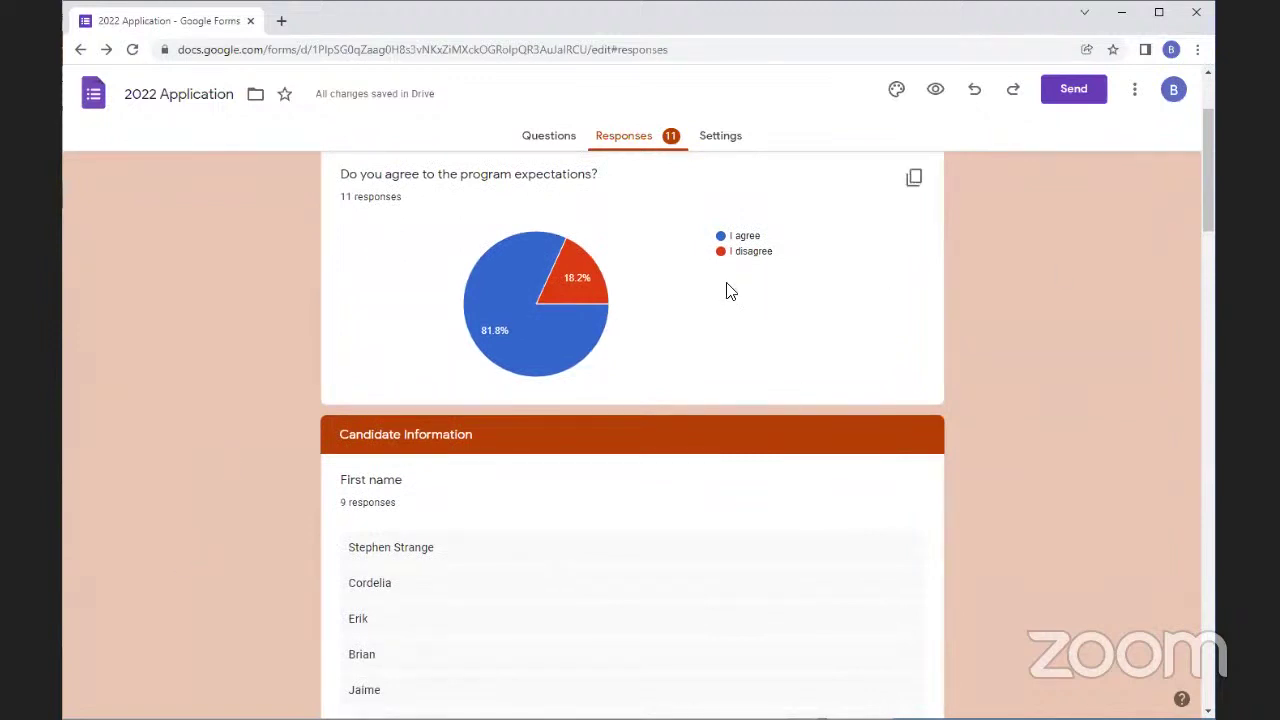
Read the Favorite library location pie chart values, led by Harrington Library at 33.3%
mouse_move(531, 311)
scroll(378, 495, "down", 10)
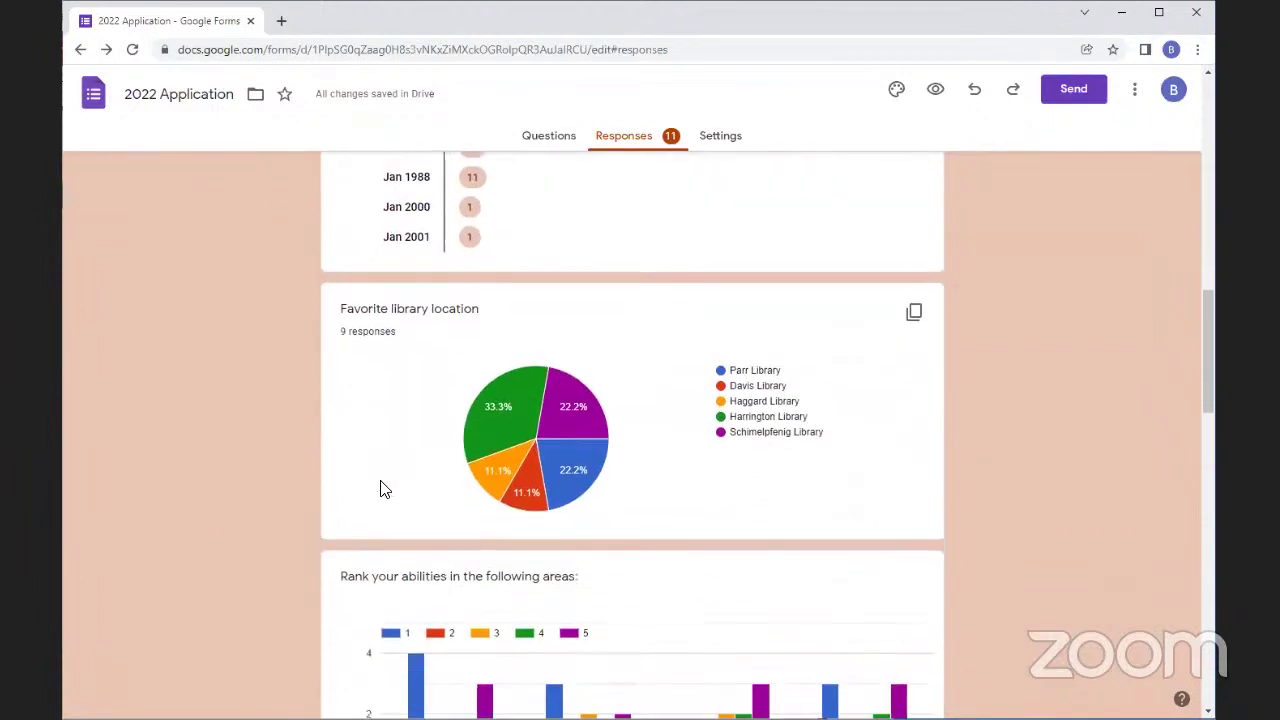
mouse_move(512, 378)
mouse_move(531, 423)
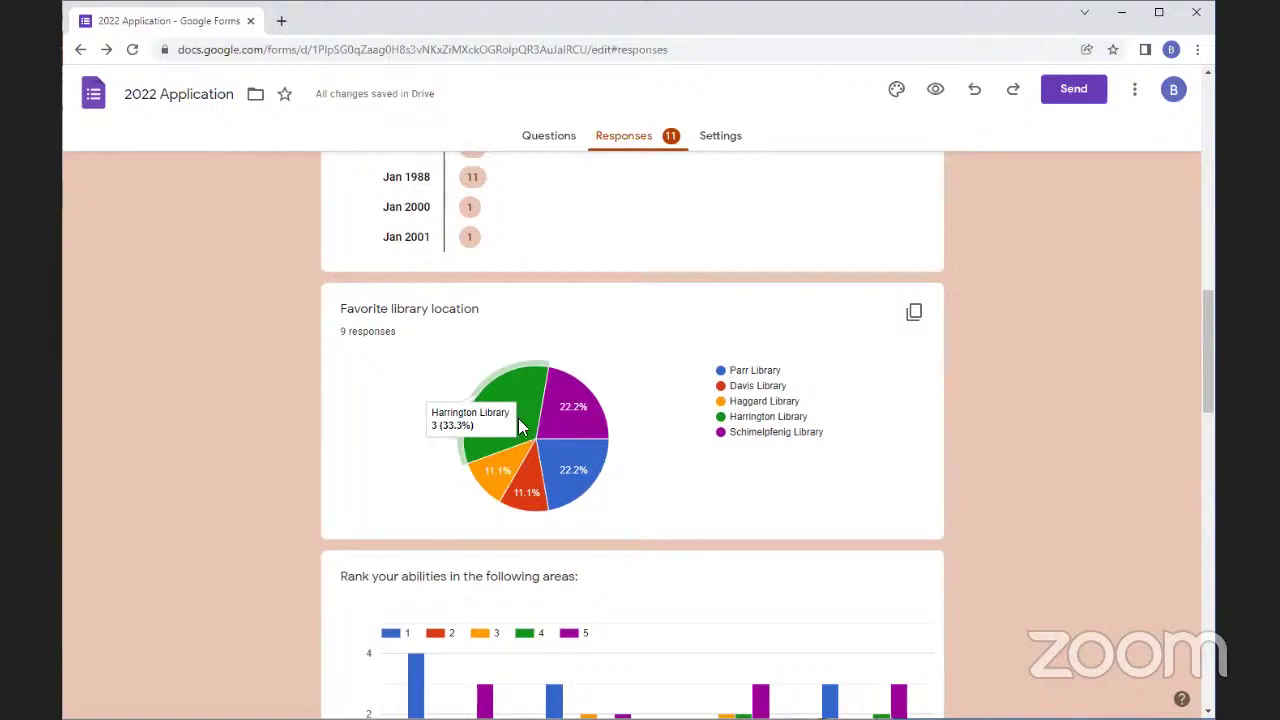
mouse_move(520, 458)
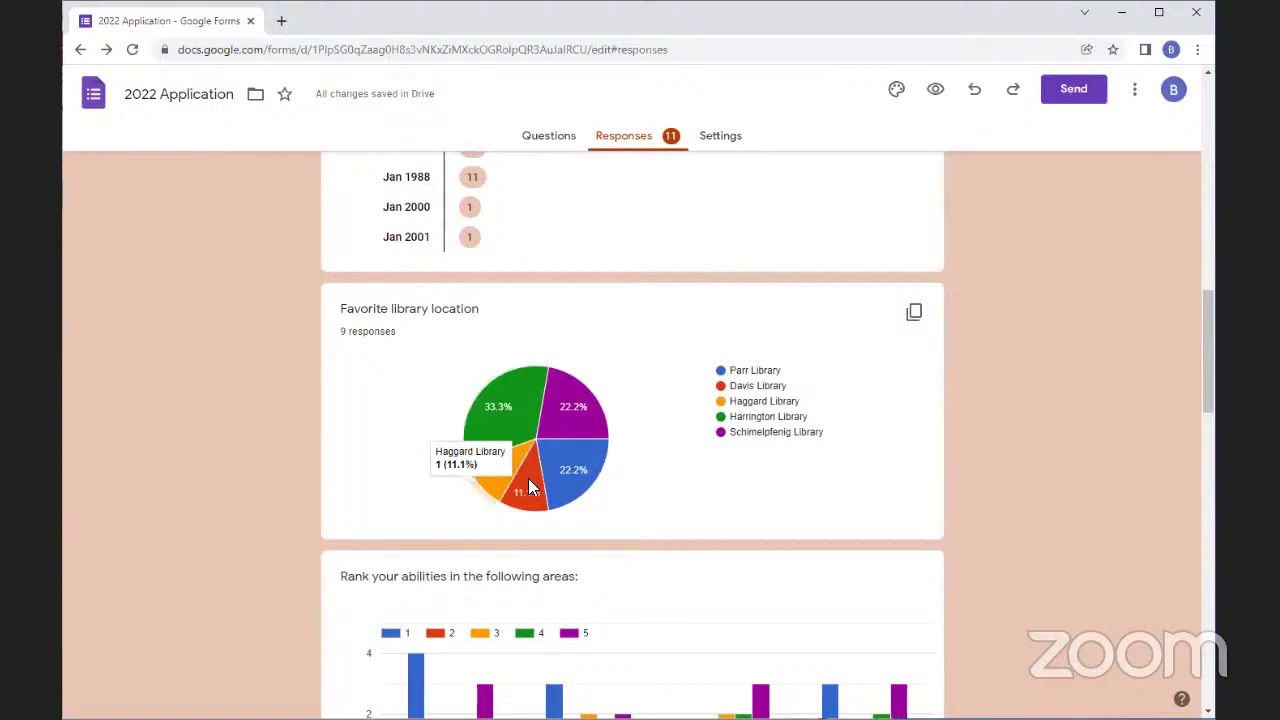
mouse_move(533, 490)
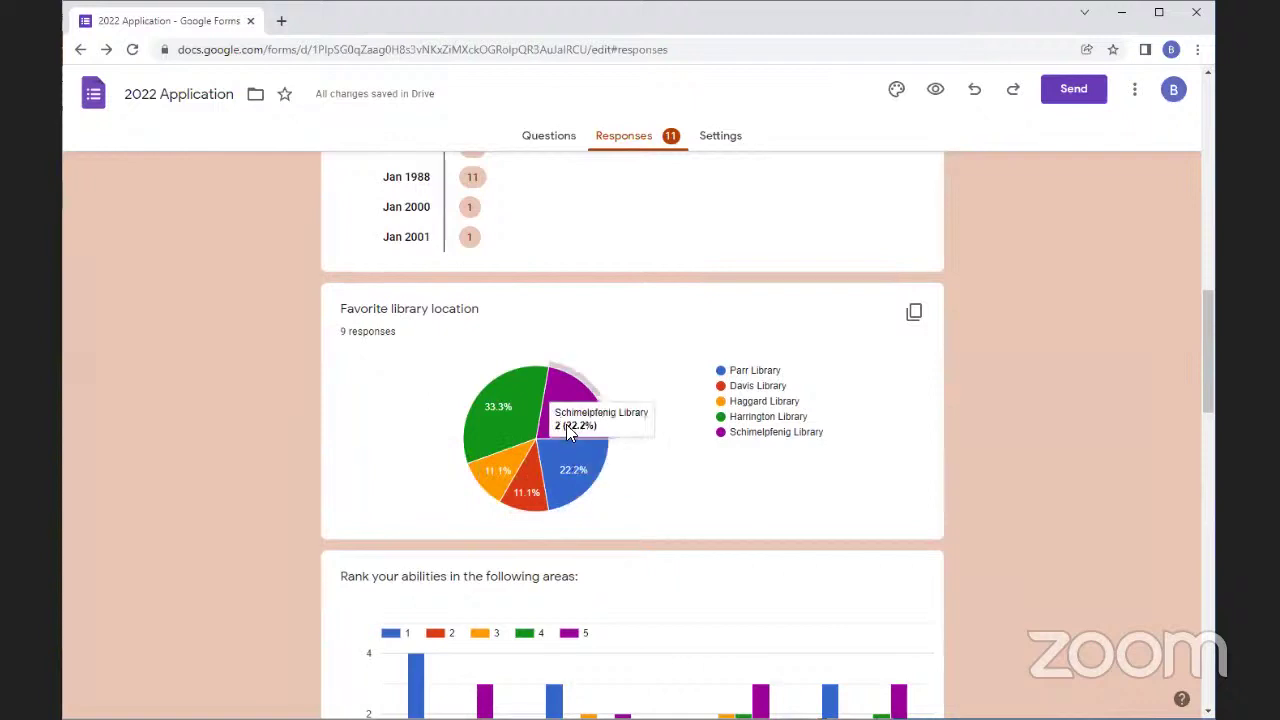
mouse_move(568, 452)
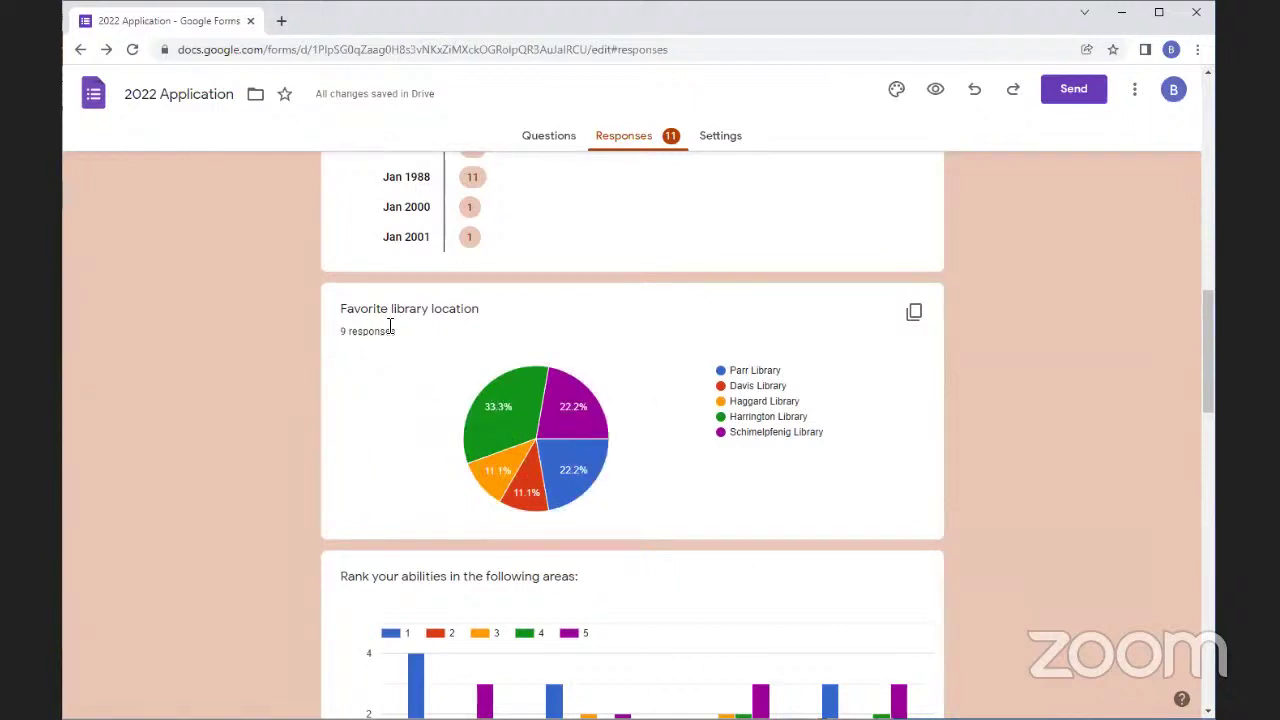
mouse_move(570, 394)
Read the Rank your abilities bar chart values, then continue down to Best times for events
scroll(812, 478, "down", 1)
scroll(815, 483, "down", 3)
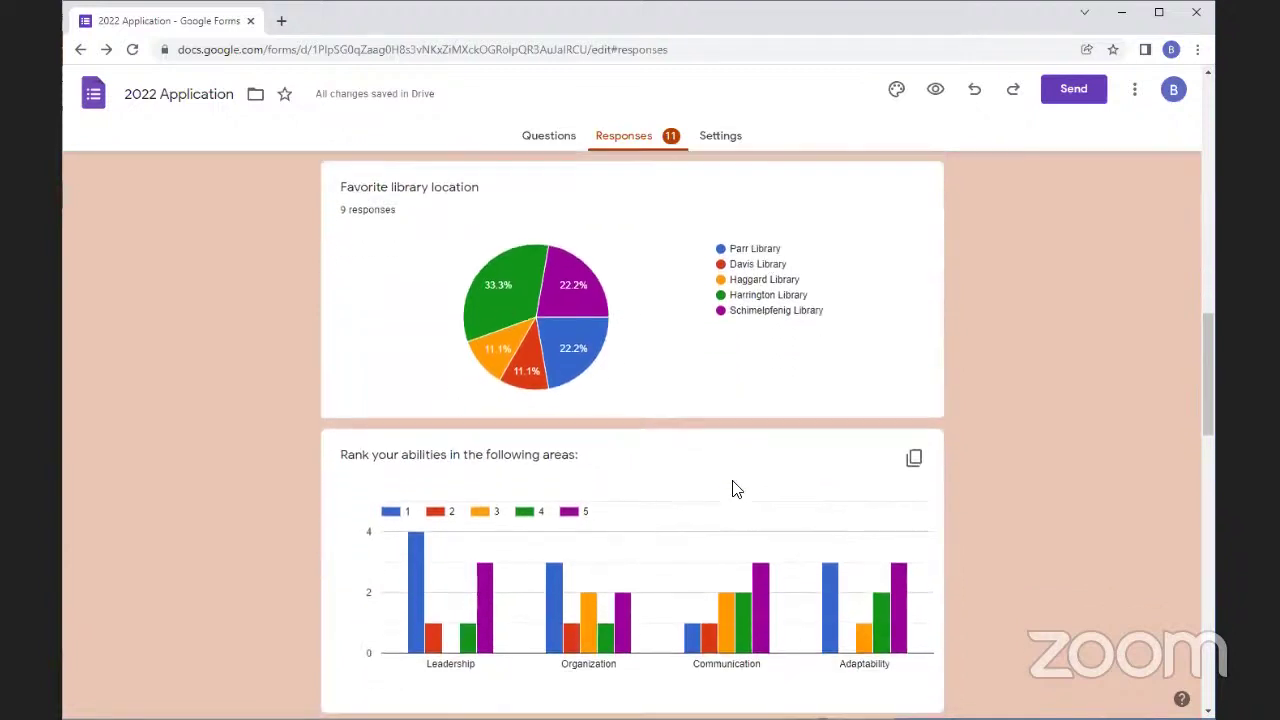
mouse_move(415, 365)
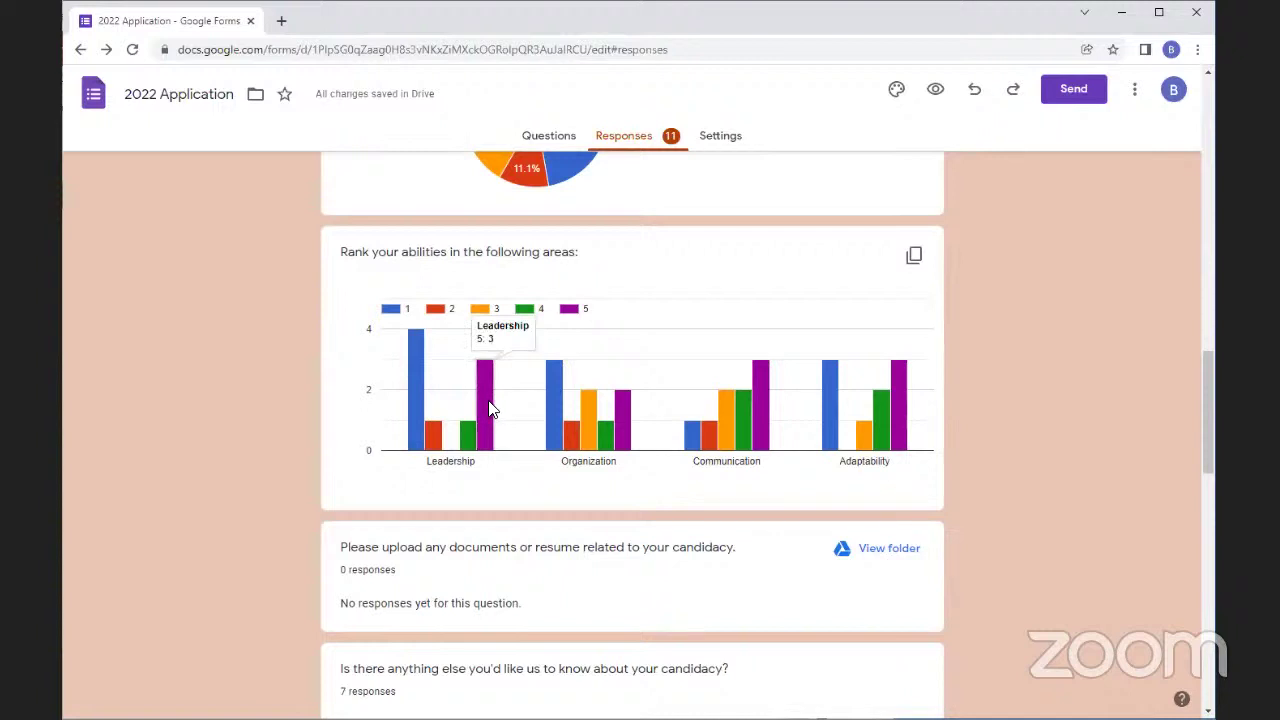
mouse_move(578, 419)
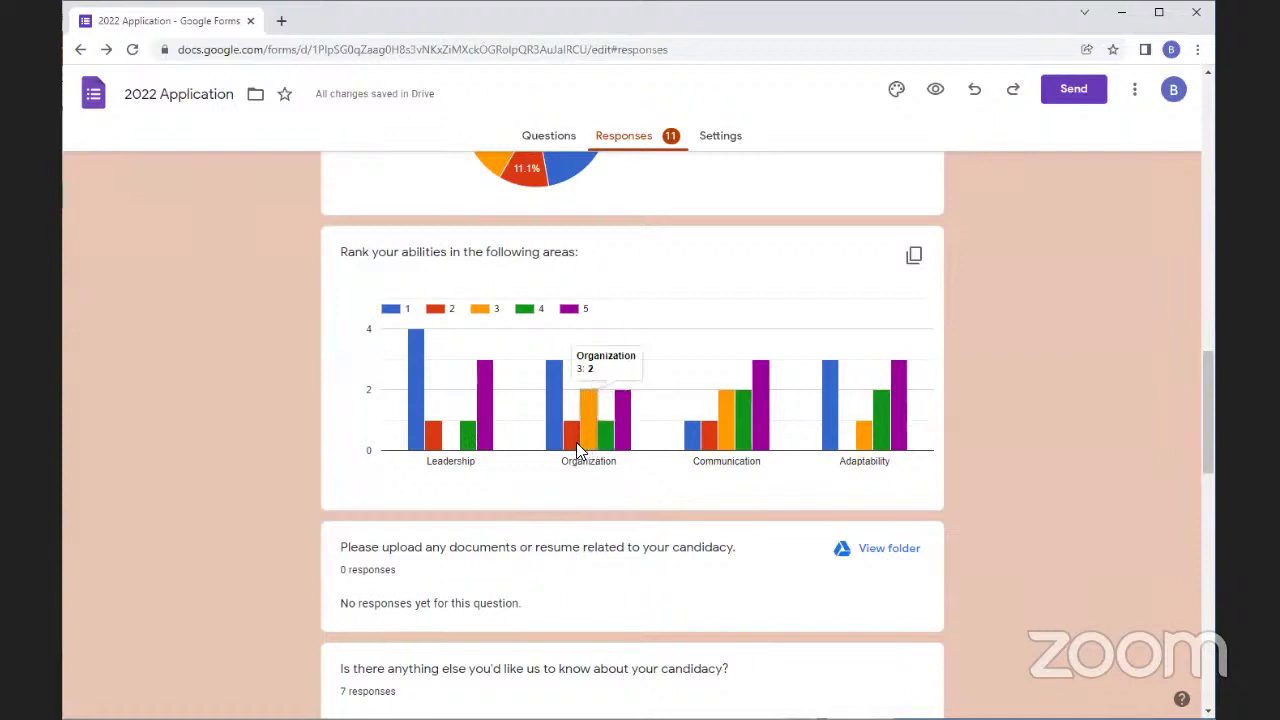
mouse_move(768, 434)
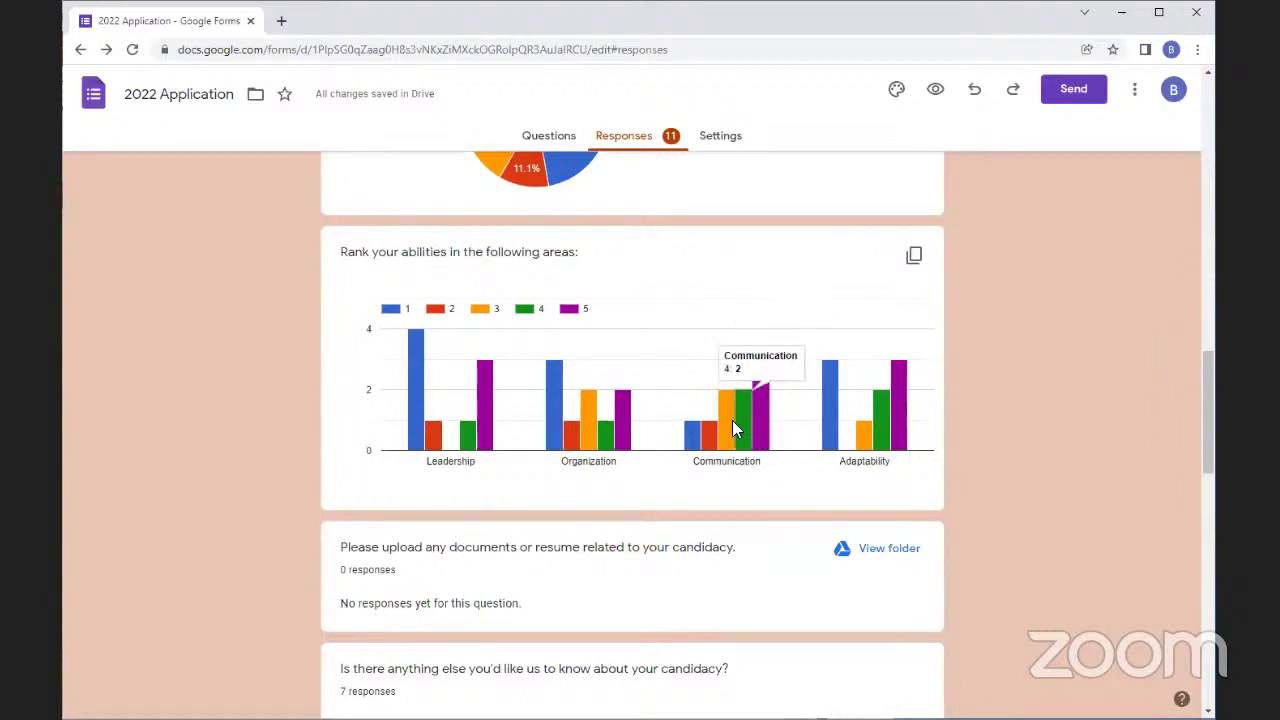
scroll(720, 444, "down", 5)
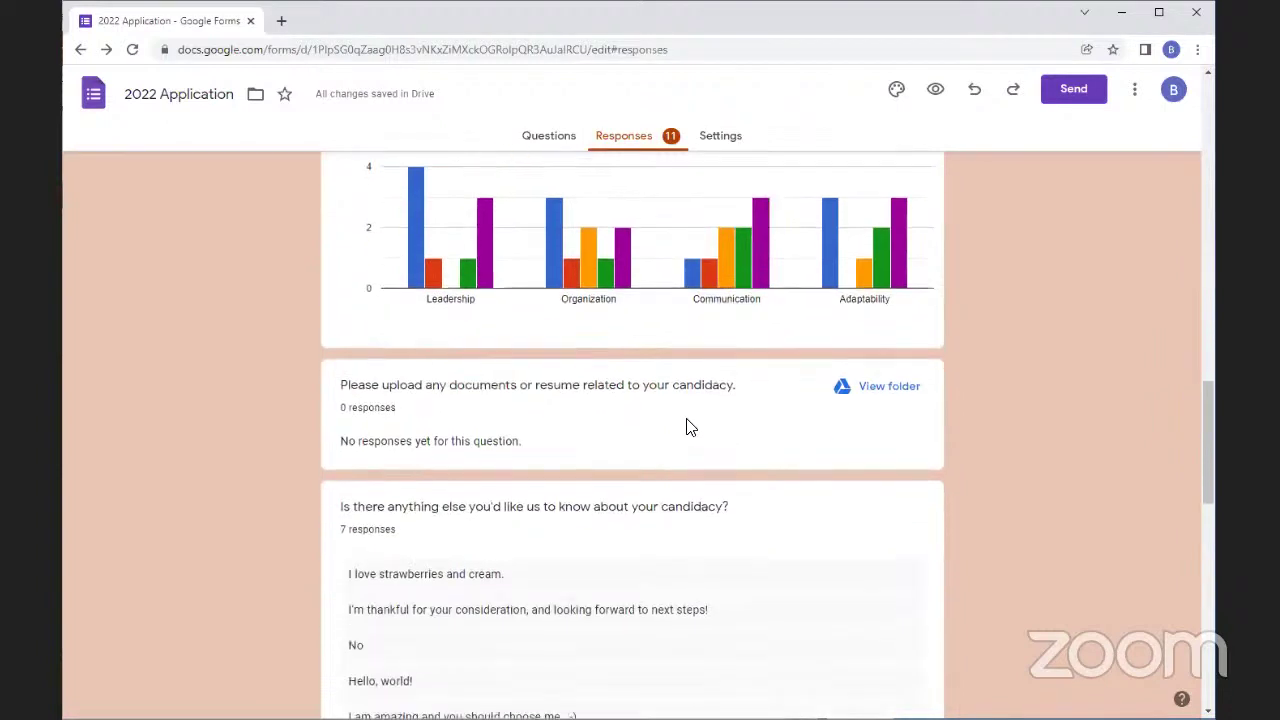
scroll(668, 420, "down", 4)
mouse_move(471, 300)
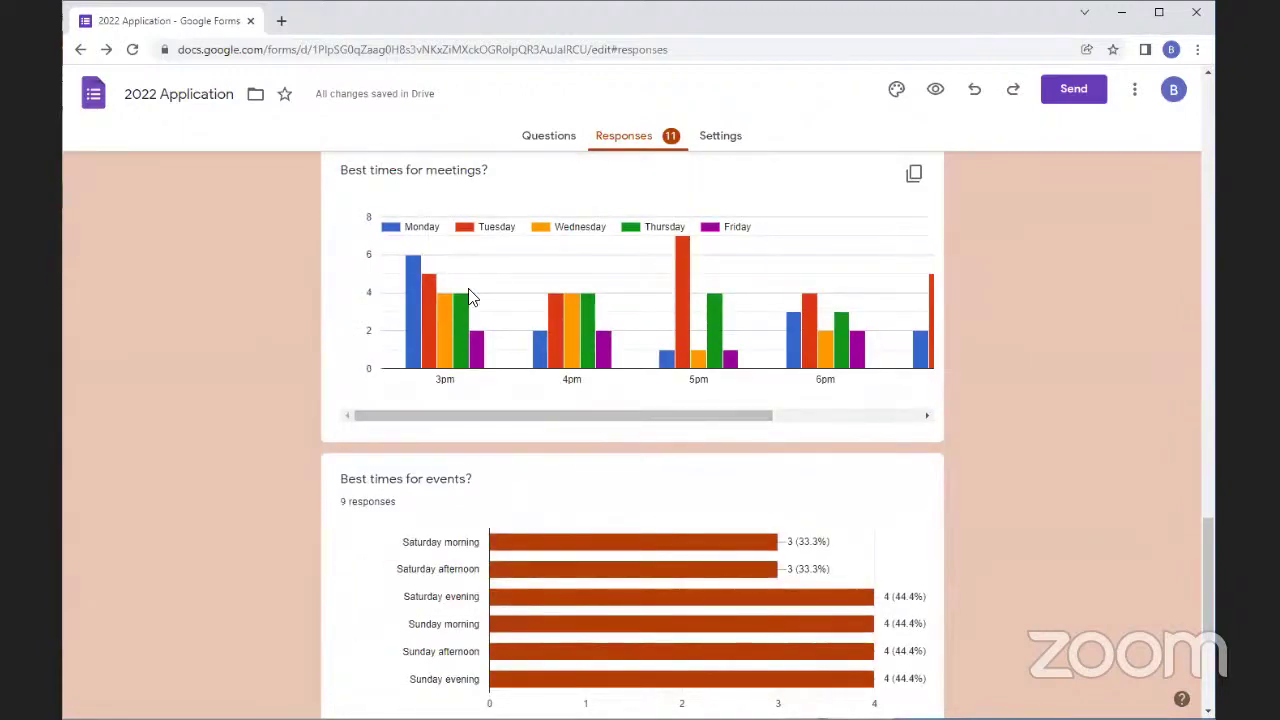
left_click_drag(643, 421, 603, 440)
mouse_move(682, 268)
left_click_drag(690, 414, 589, 436)
left_click_drag(674, 416, 856, 448)
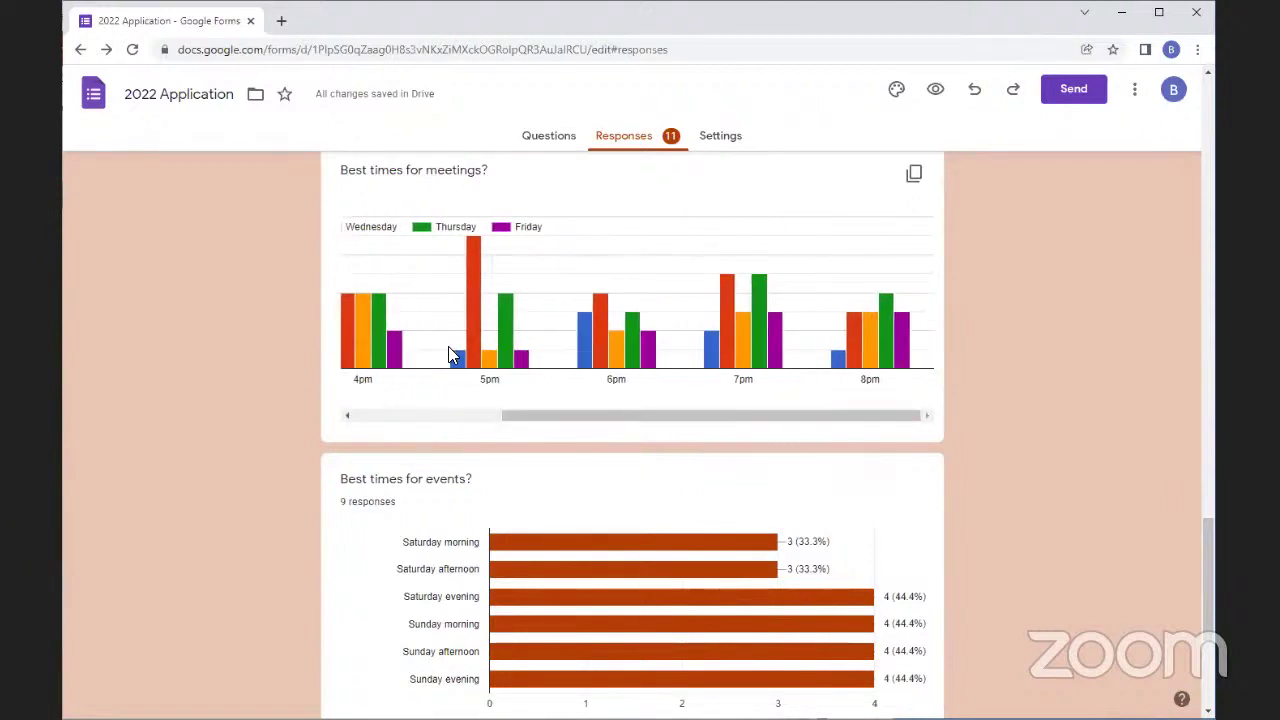
mouse_move(458, 368)
left_click_drag(557, 423, 478, 422)
mouse_move(502, 372)
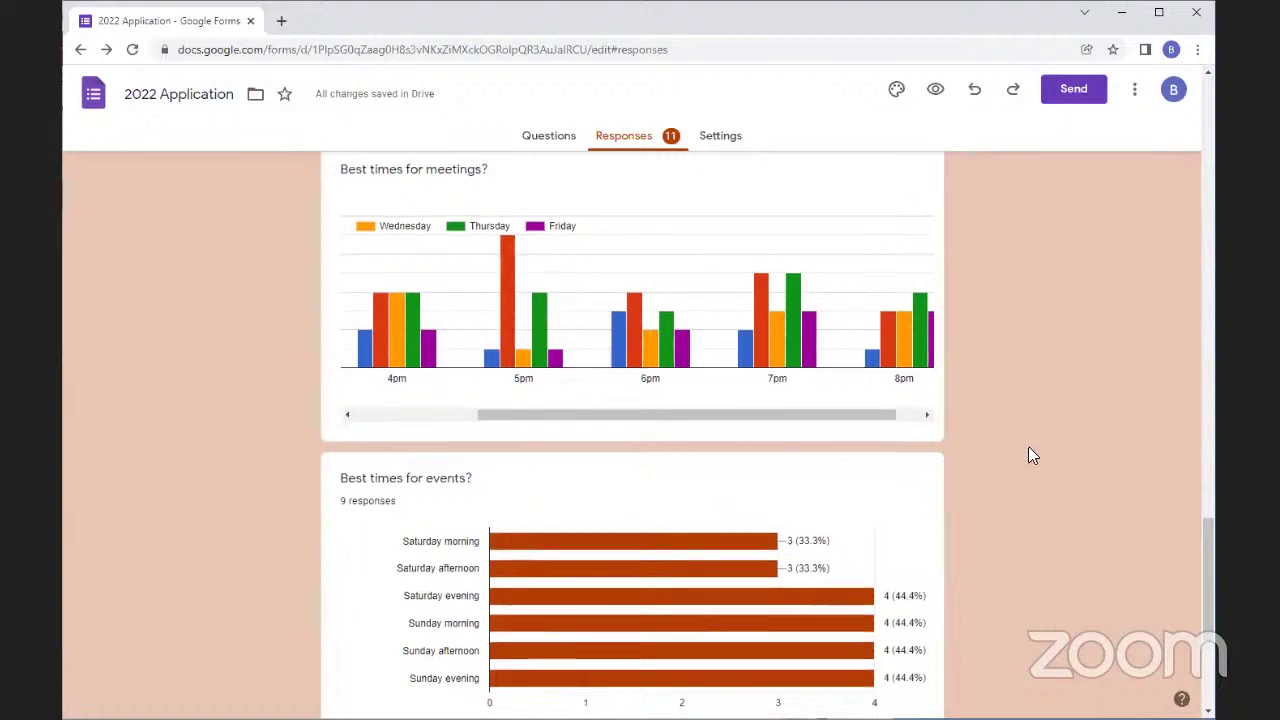
scroll(1028, 448, "down", 3)
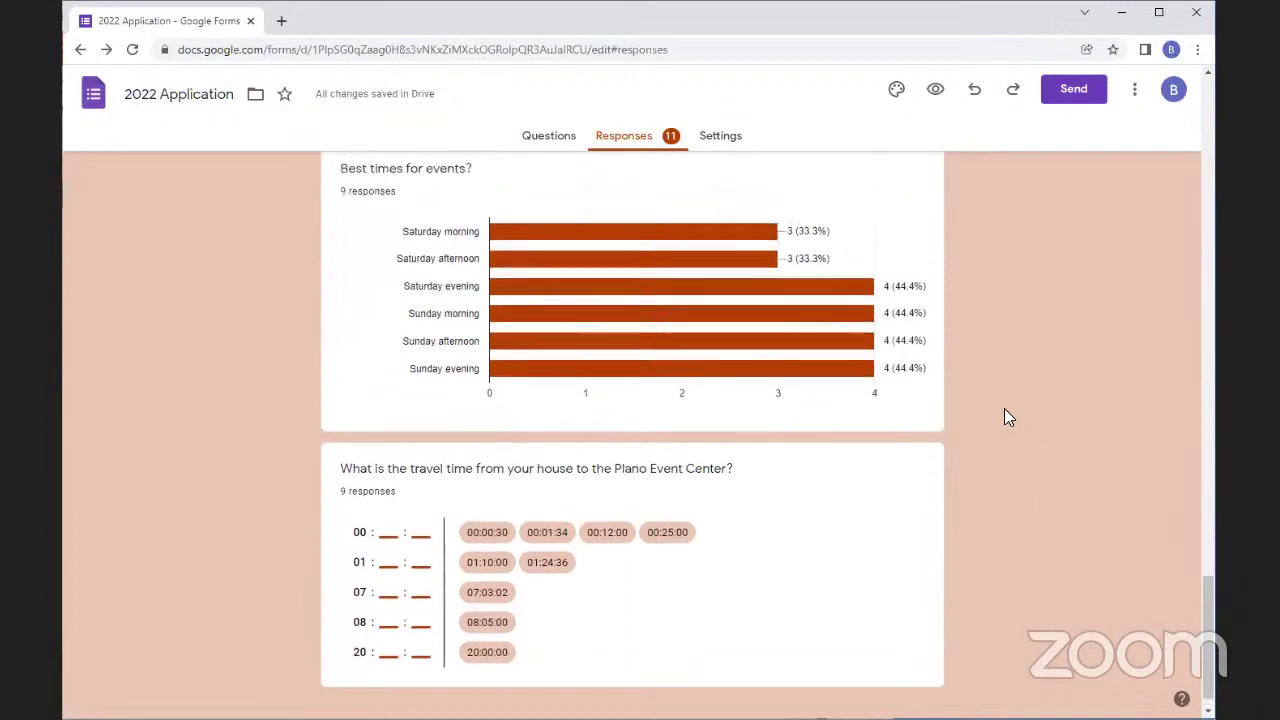
scroll(1005, 410, "up", 15)
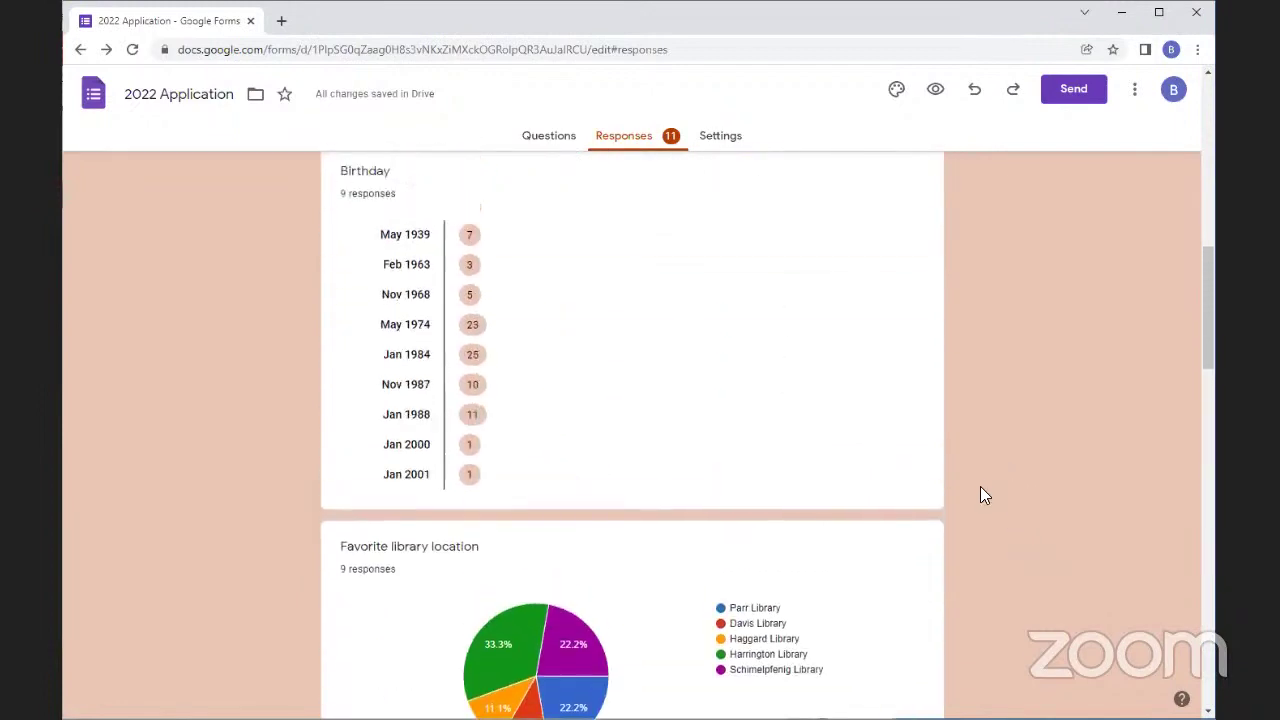
scroll(977, 505, "up", 2)
scroll(903, 471, "down", 1)
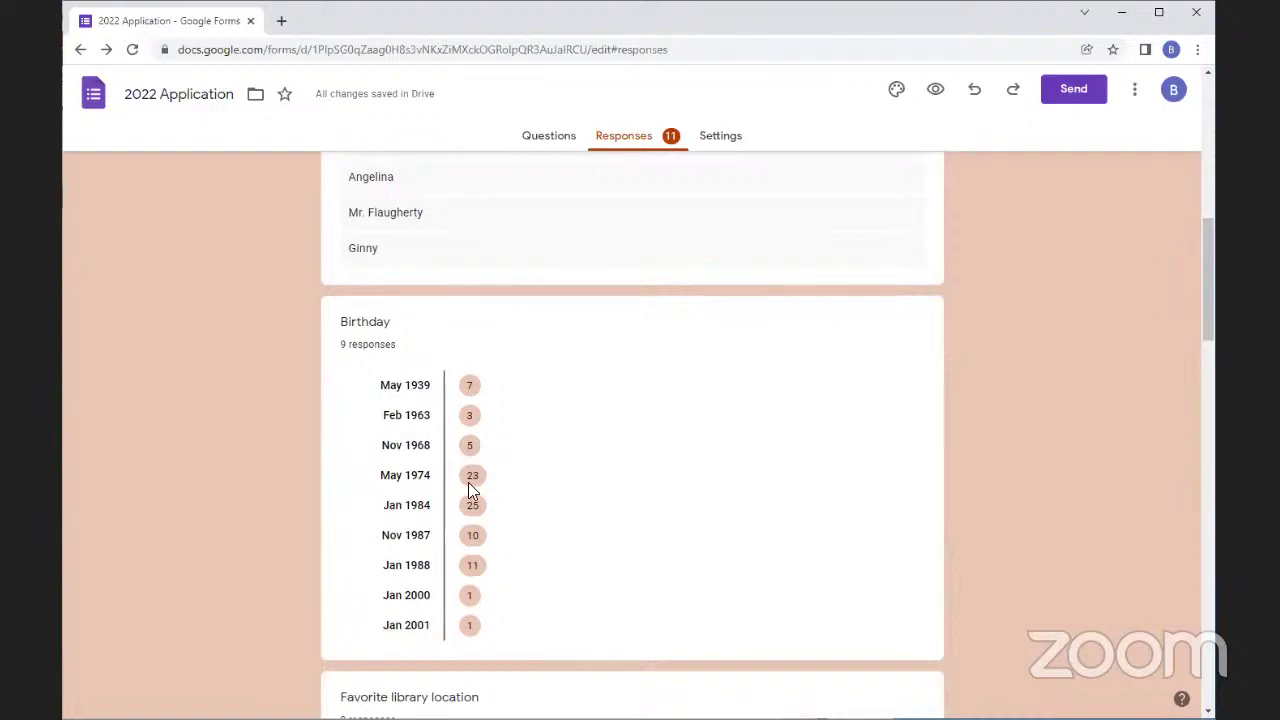
scroll(470, 435, "down", 15)
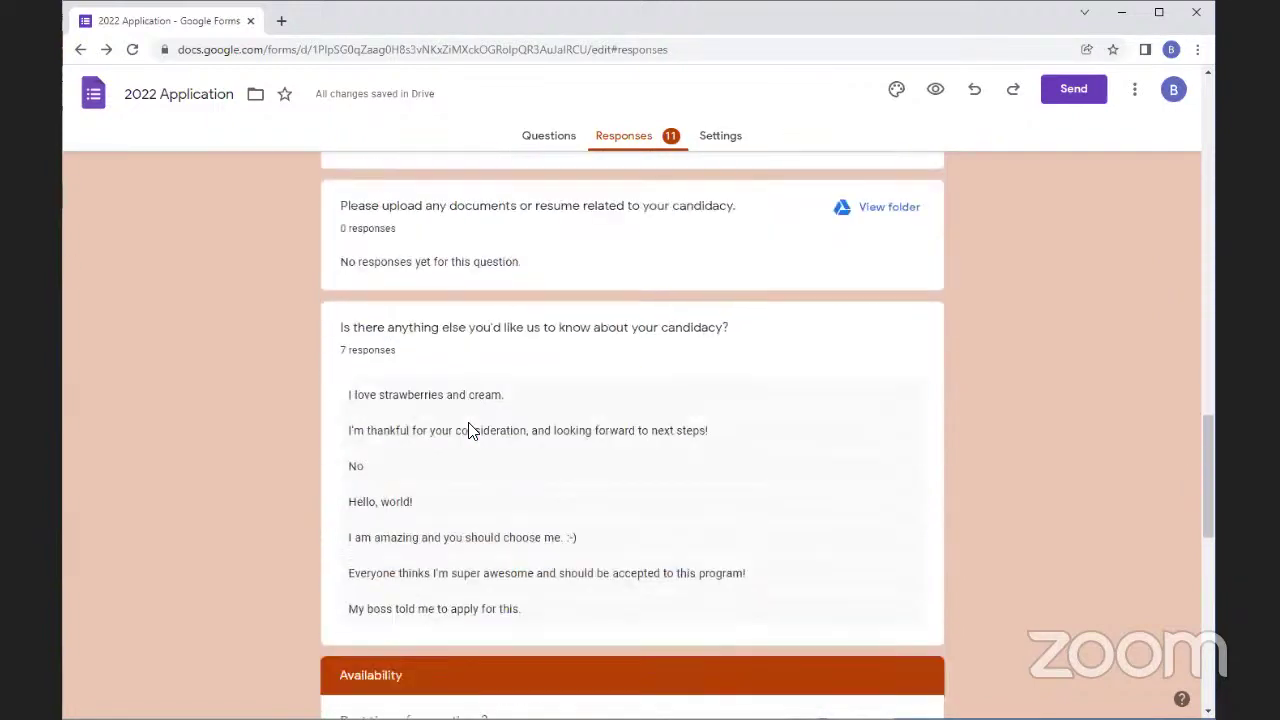
scroll(470, 430, "down", 7)
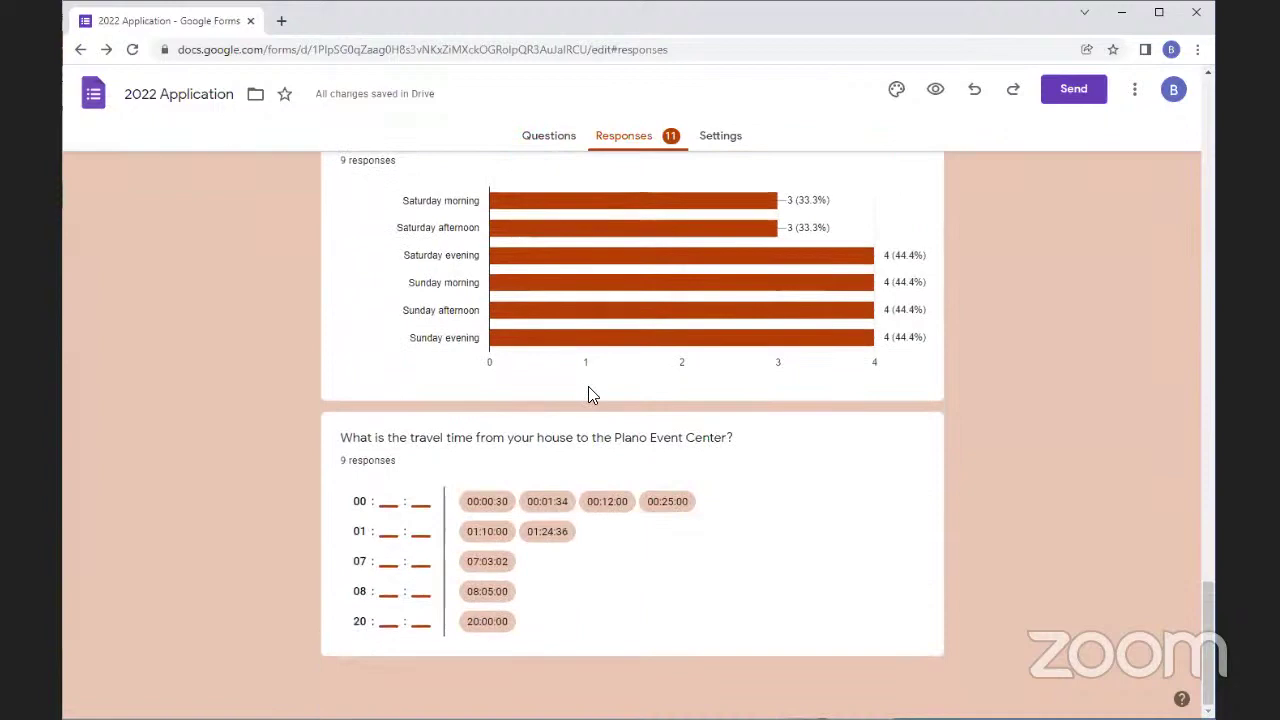
scroll(1072, 605, "up", 20)
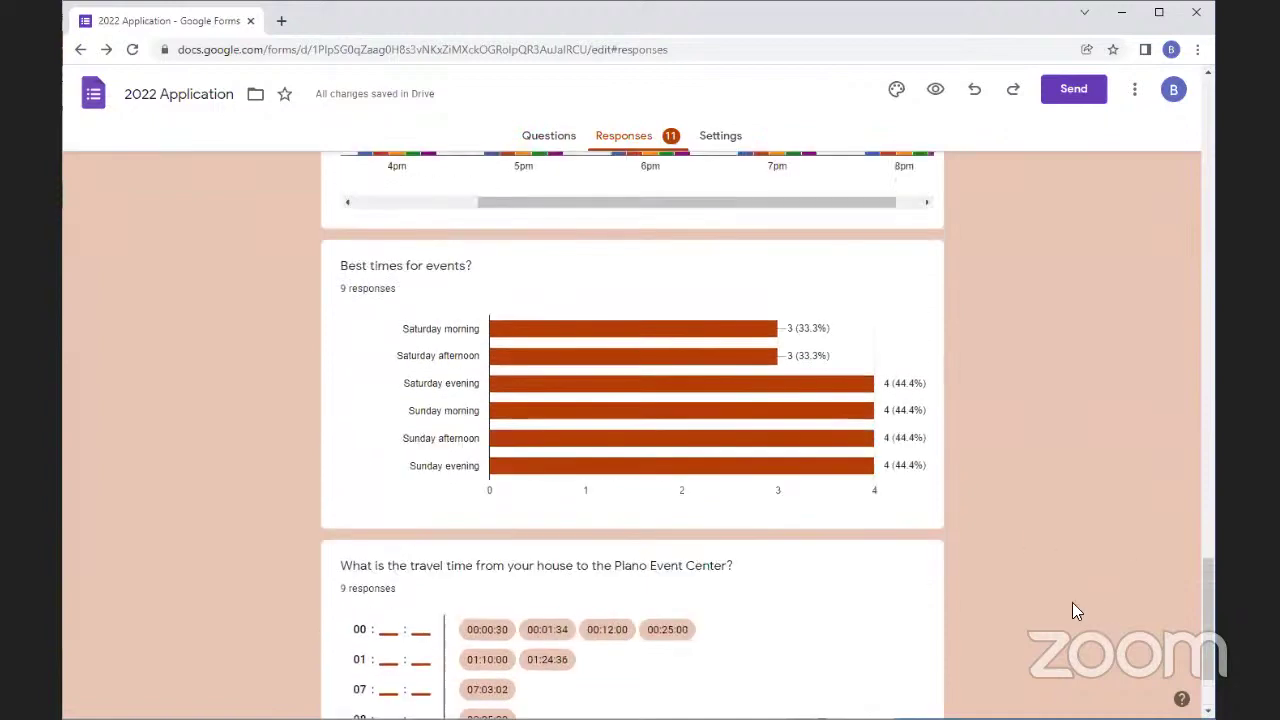
Switch to the Question view and show answers to the final candidacy comments question
scroll(1004, 598, "up", 5)
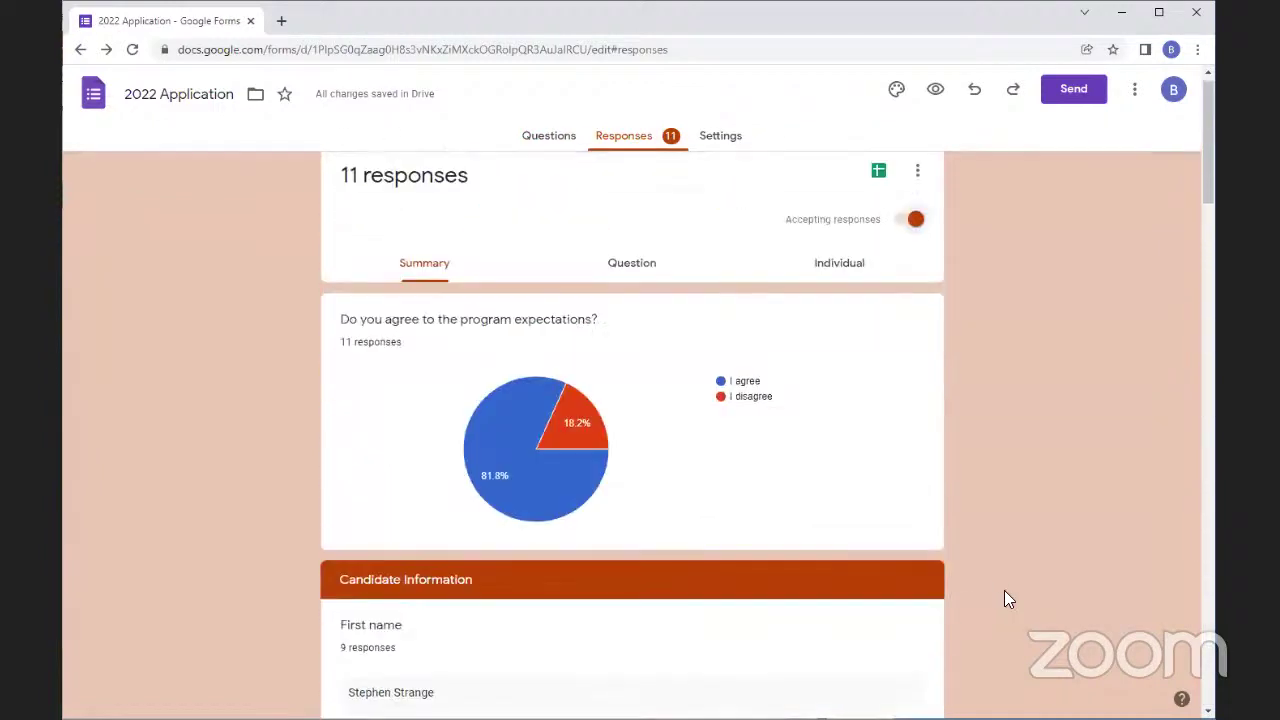
left_click(627, 284)
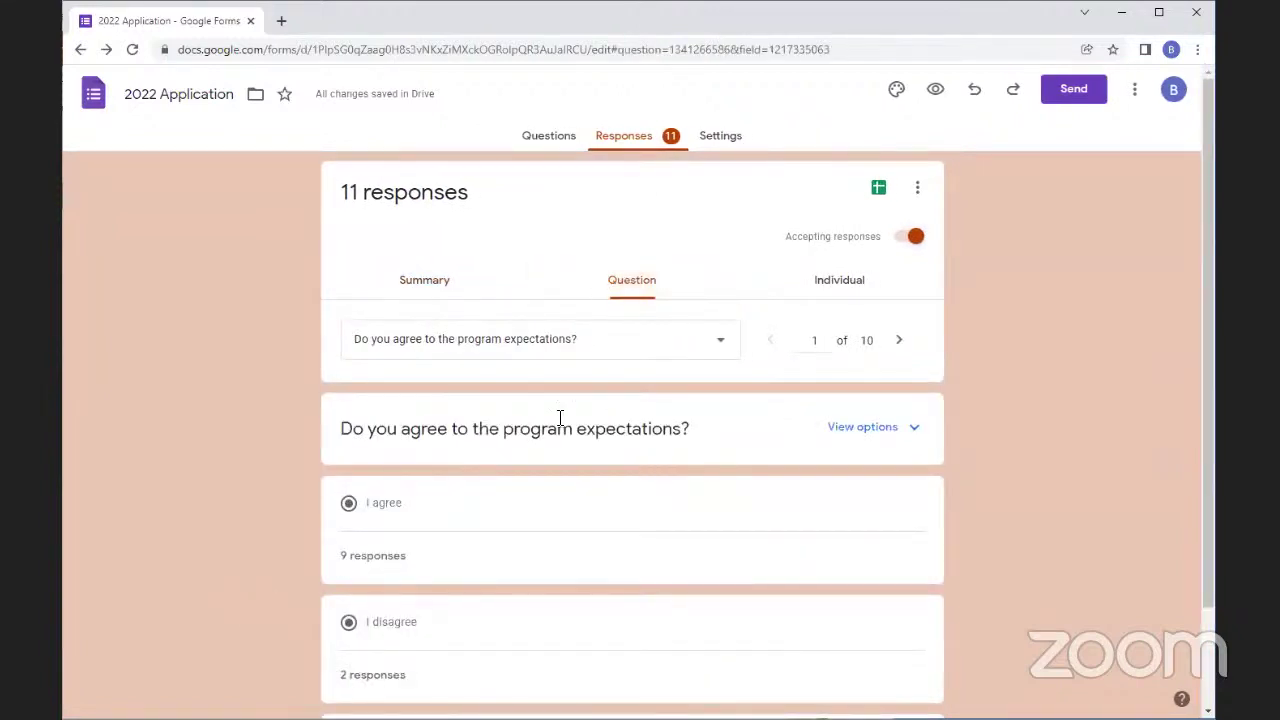
scroll(565, 520, "down", 1)
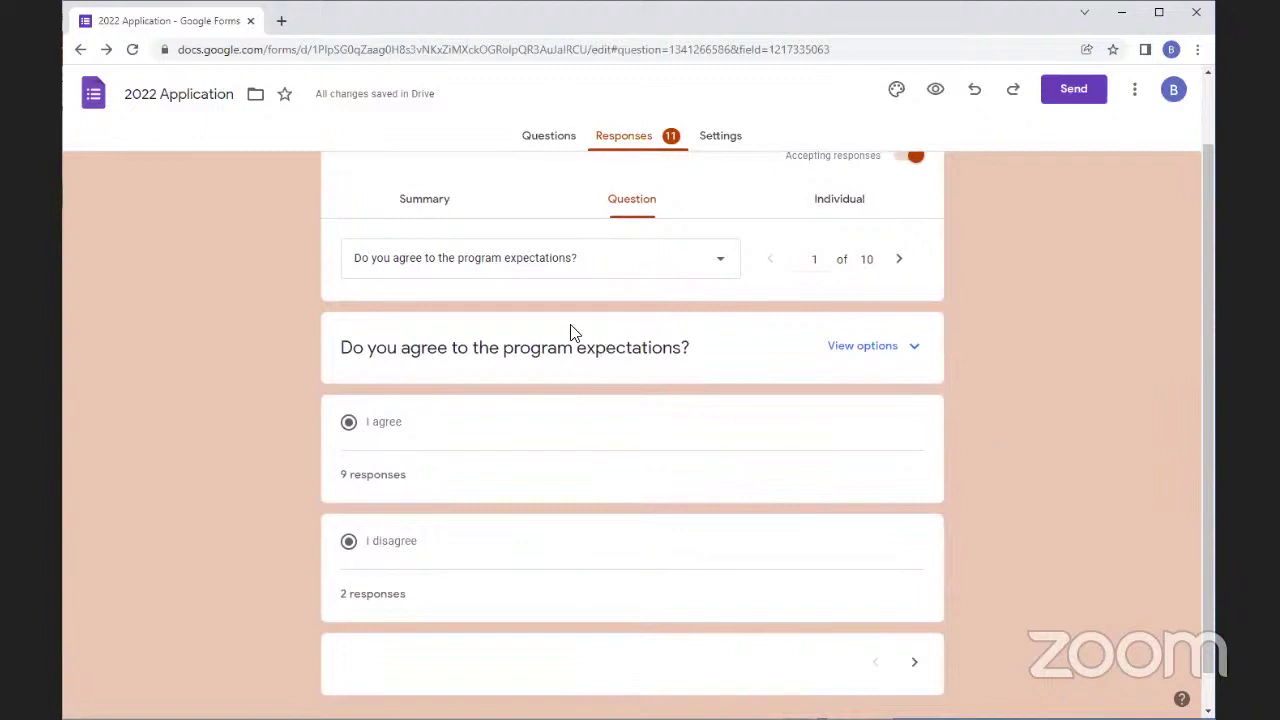
left_click(710, 262)
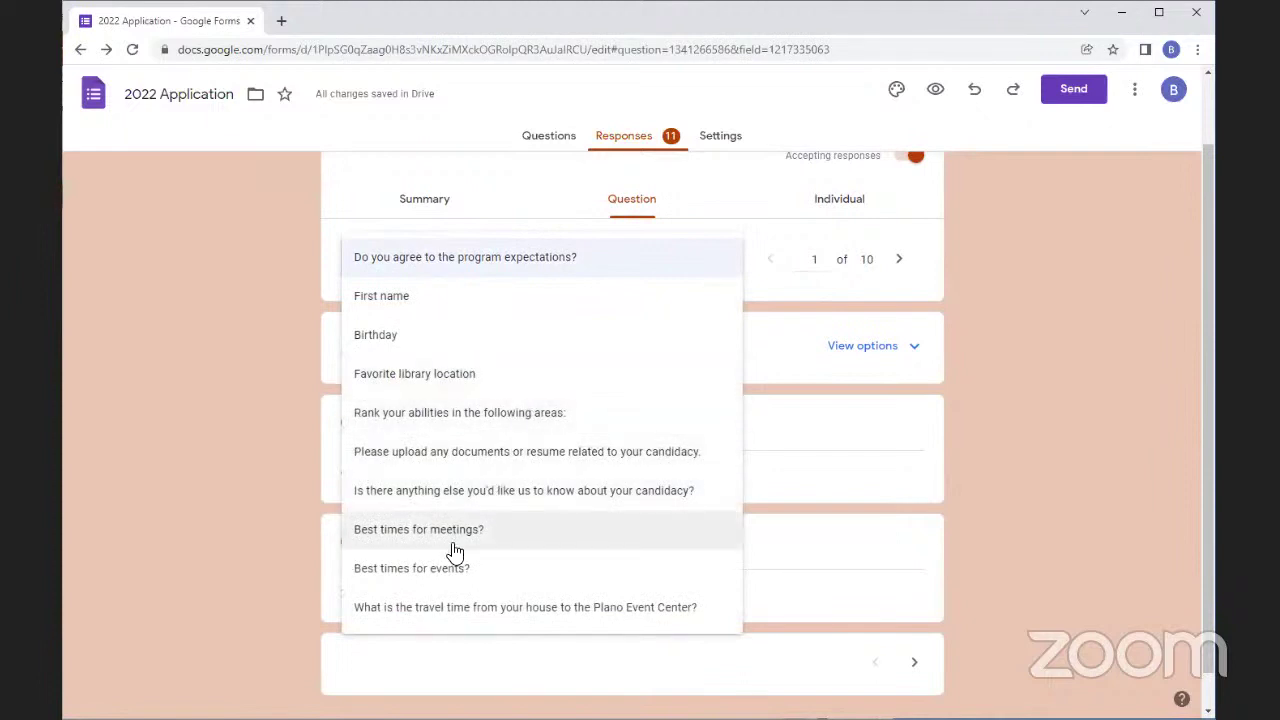
left_click(520, 492)
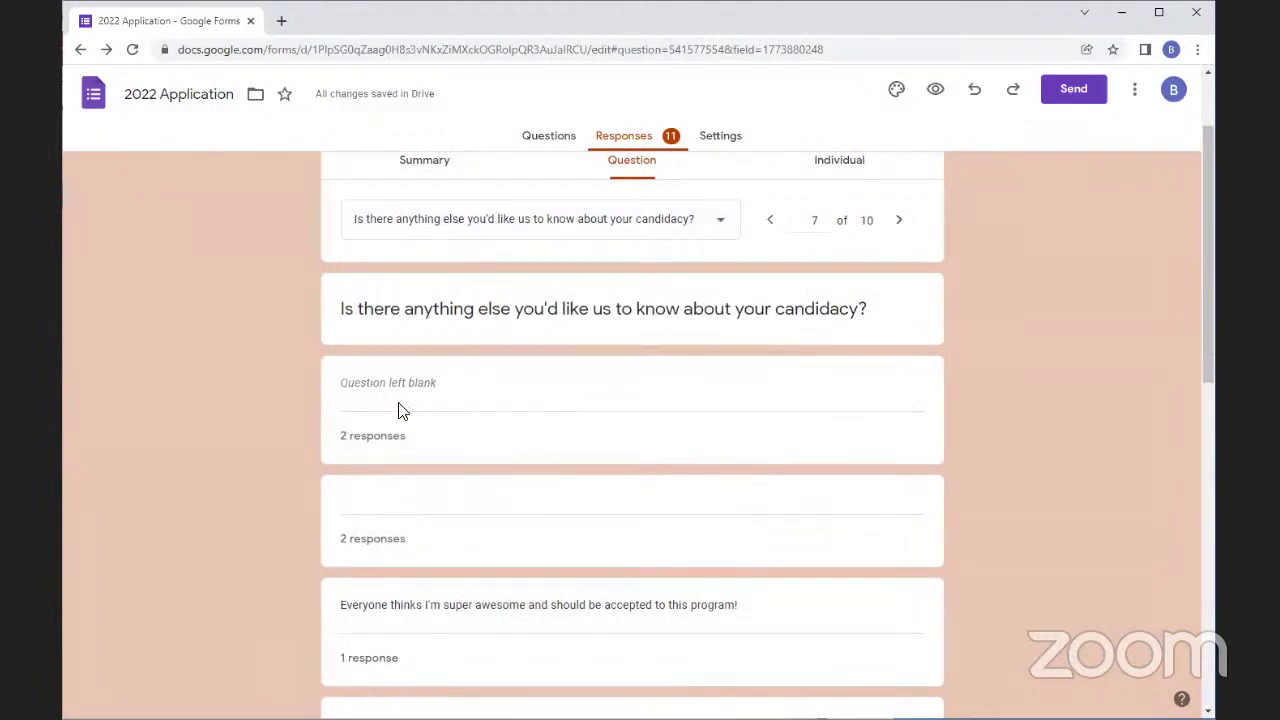
mouse_move(355, 440)
mouse_move(371, 545)
scroll(314, 546, "down", 3)
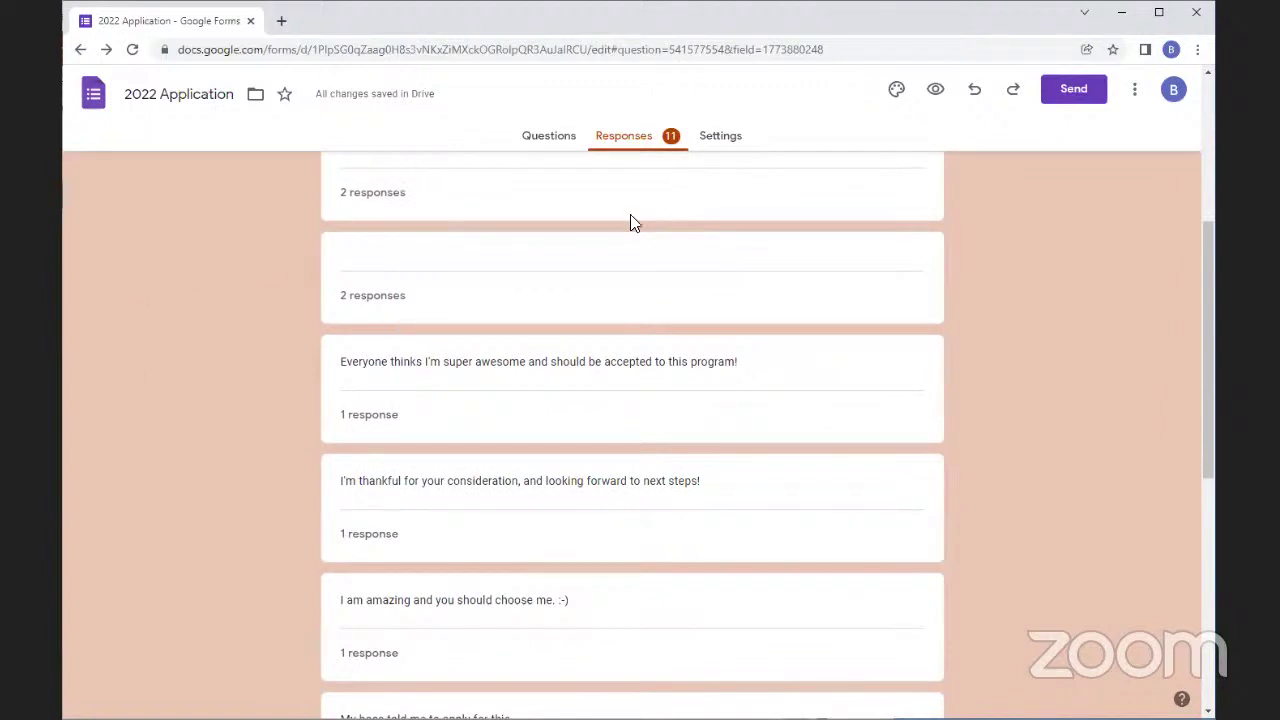
scroll(630, 414, "down", 6)
scroll(616, 426, "up", 10)
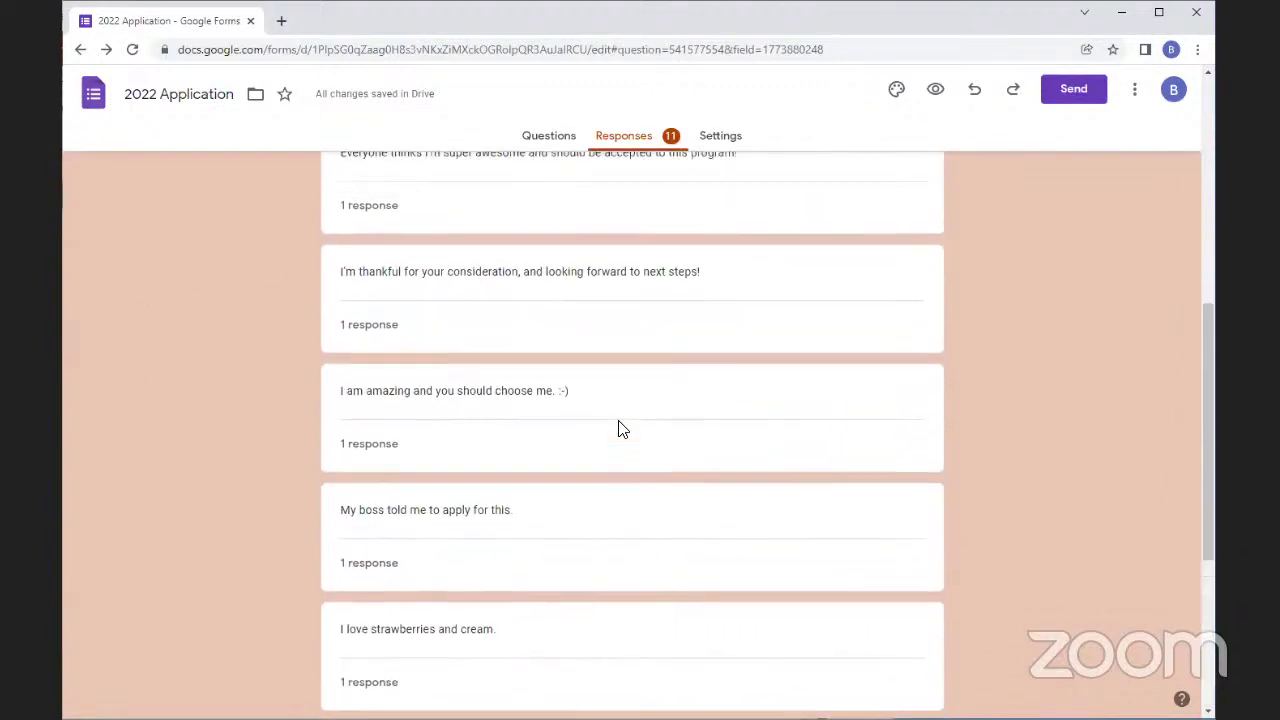
Advance to question 8, Best times for meetings, where Monday-only has 3 responses
left_click(897, 340)
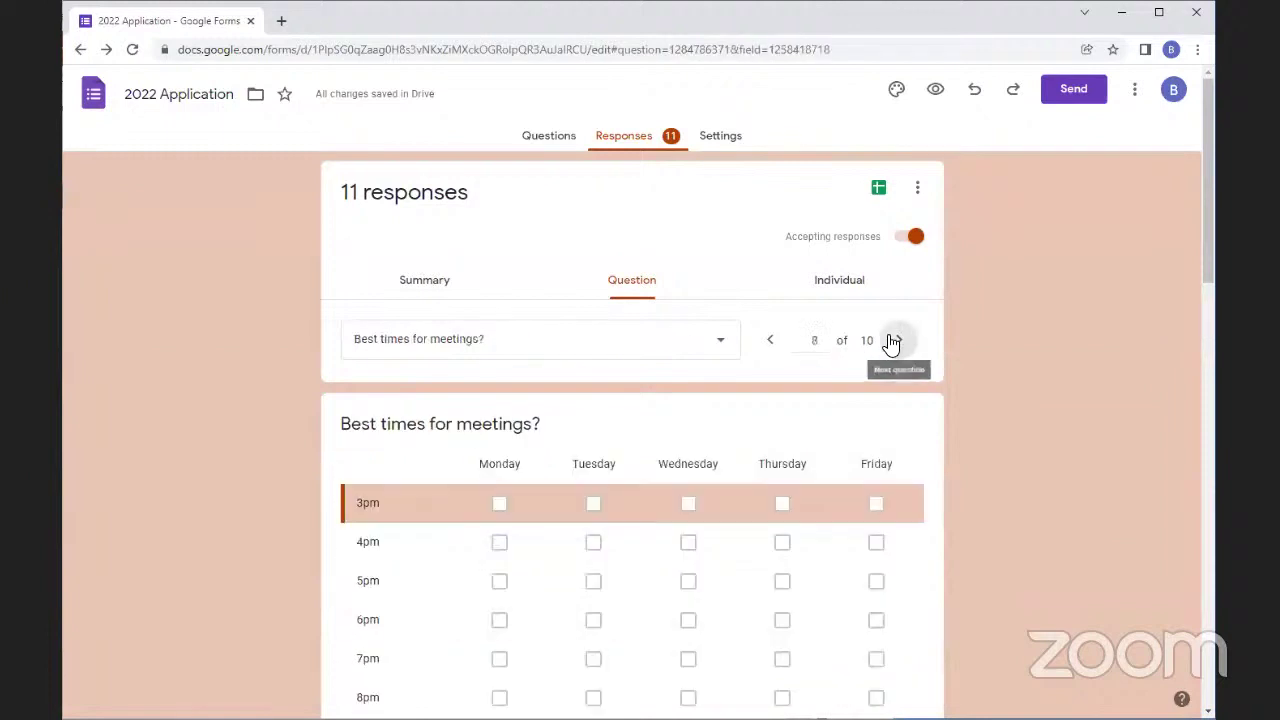
scroll(340, 530, "down", 1)
scroll(357, 505, "down", 10)
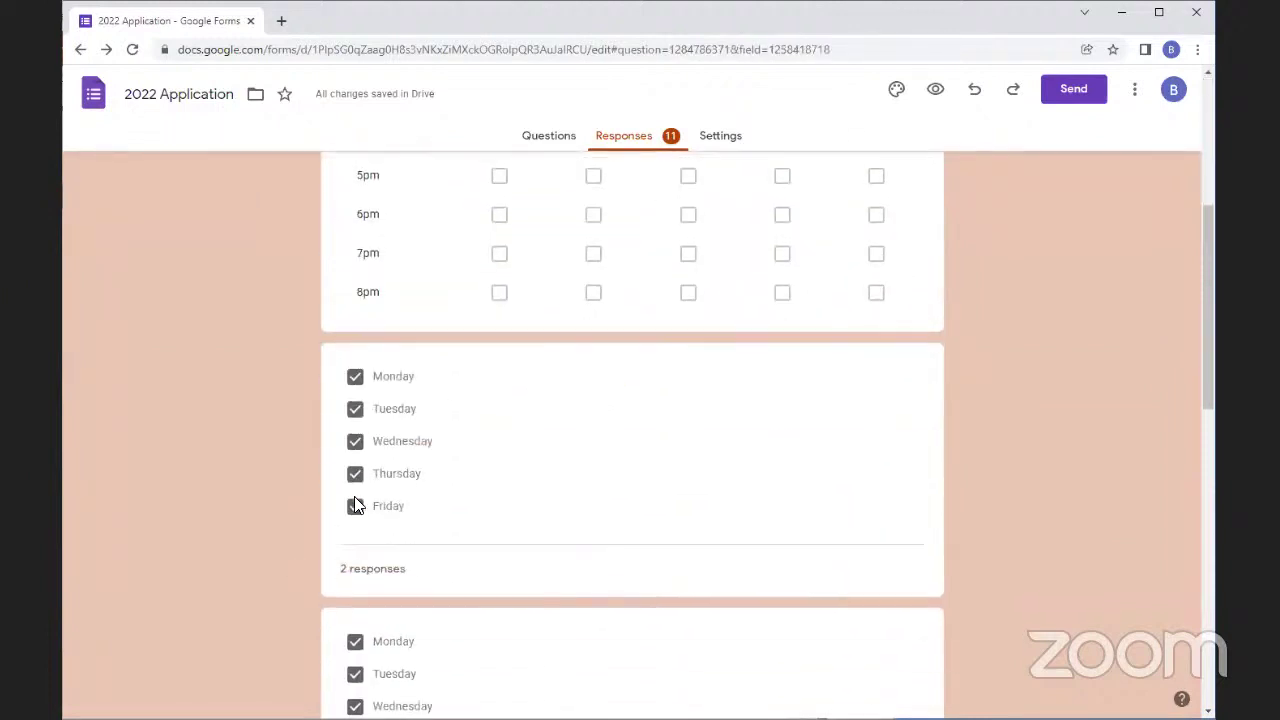
scroll(323, 625, "down", 3)
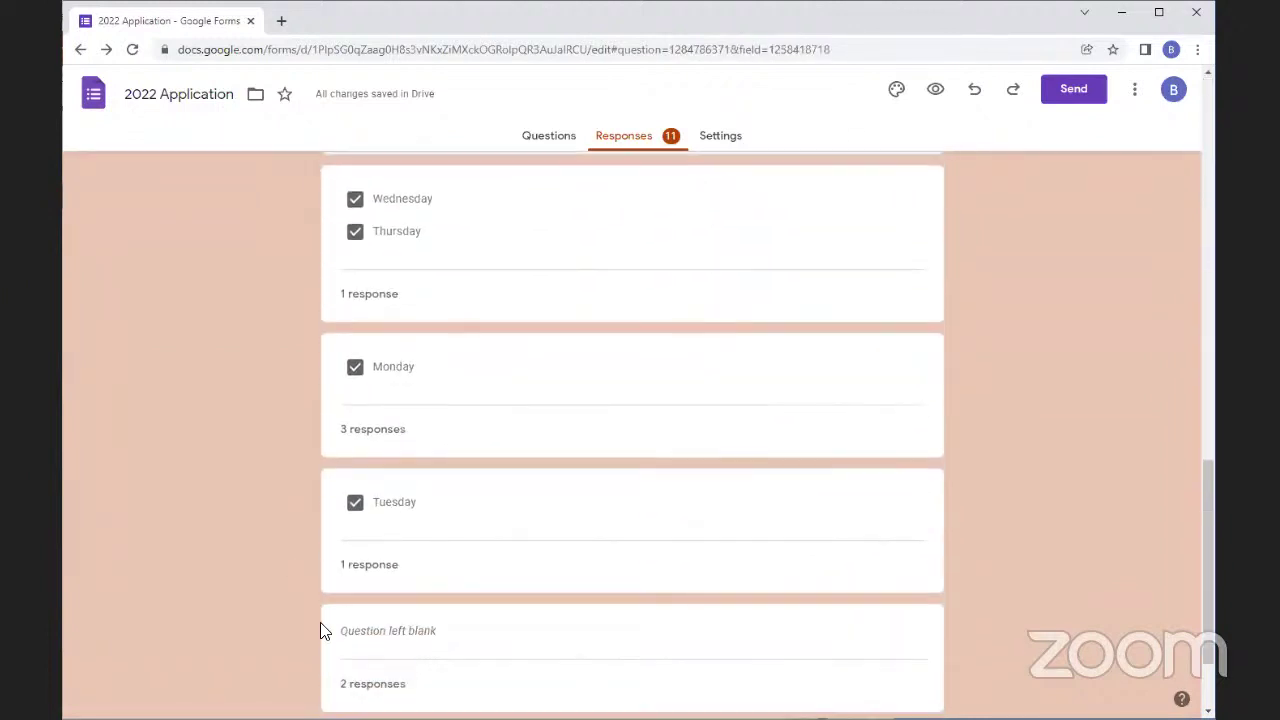
scroll(634, 415, "up", 12)
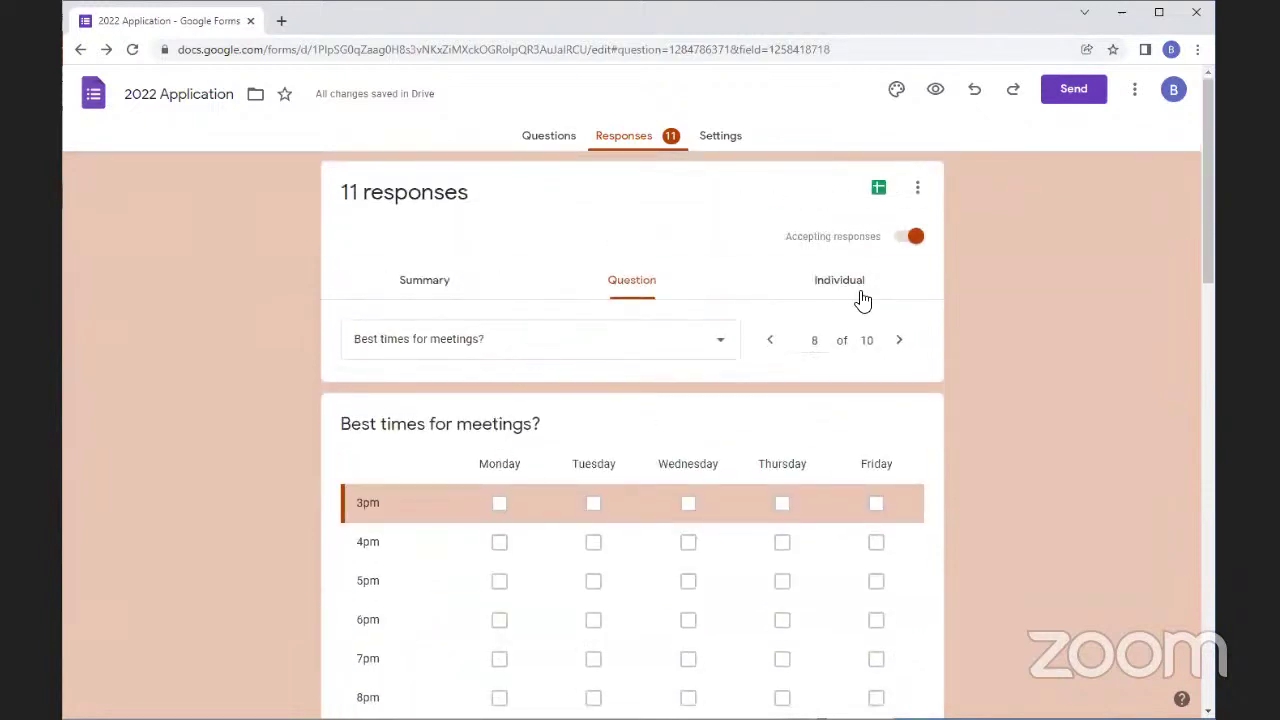
left_click(852, 292)
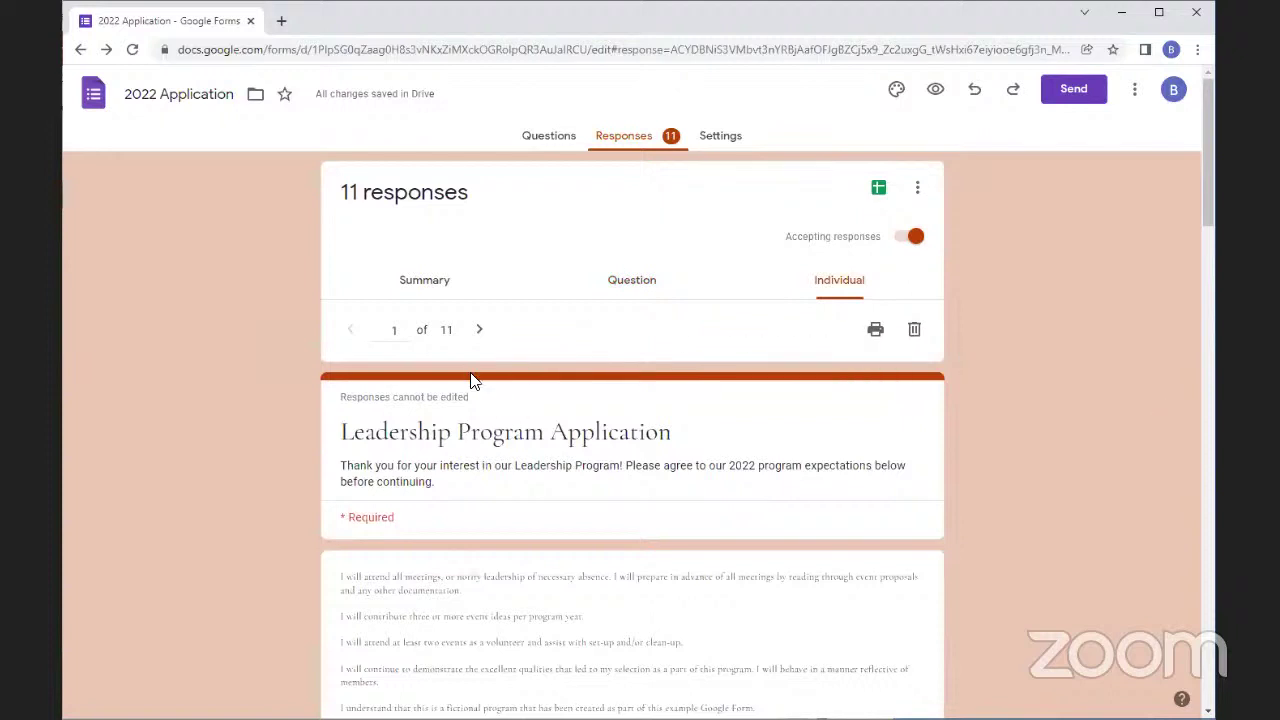
scroll(448, 419, "down", 1)
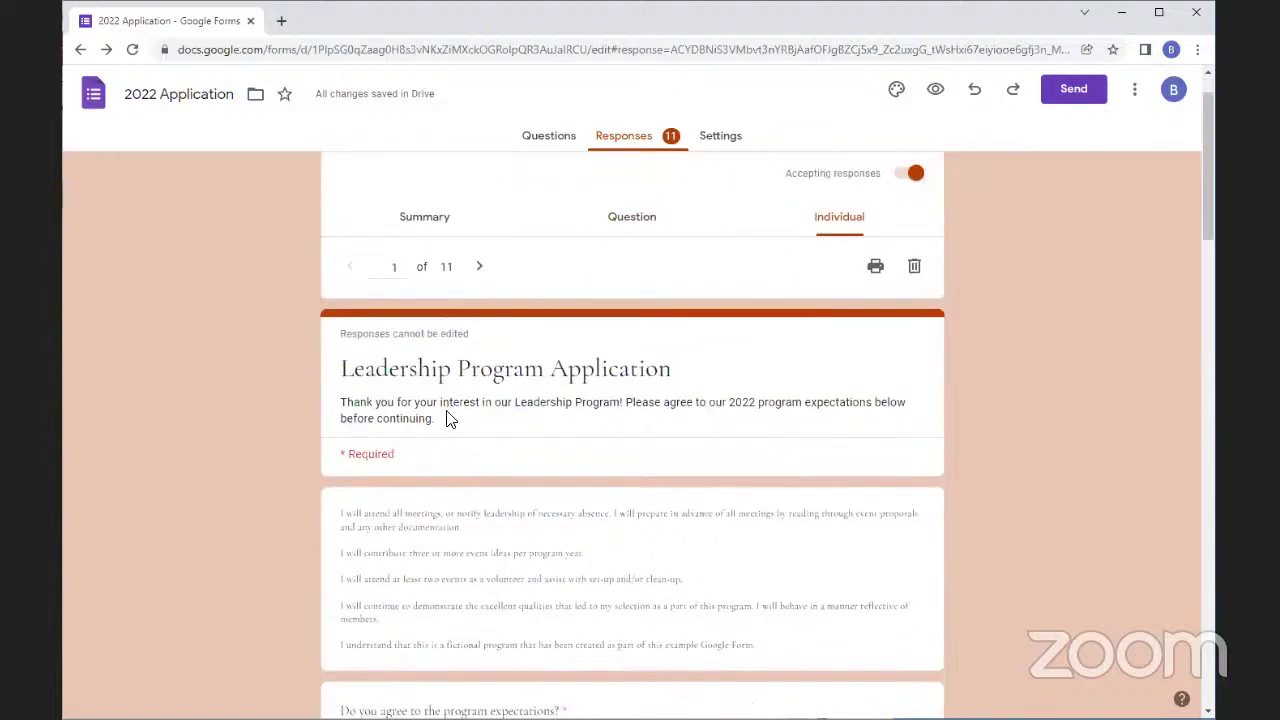
scroll(445, 418, "down", 6)
scroll(430, 415, "up", 2)
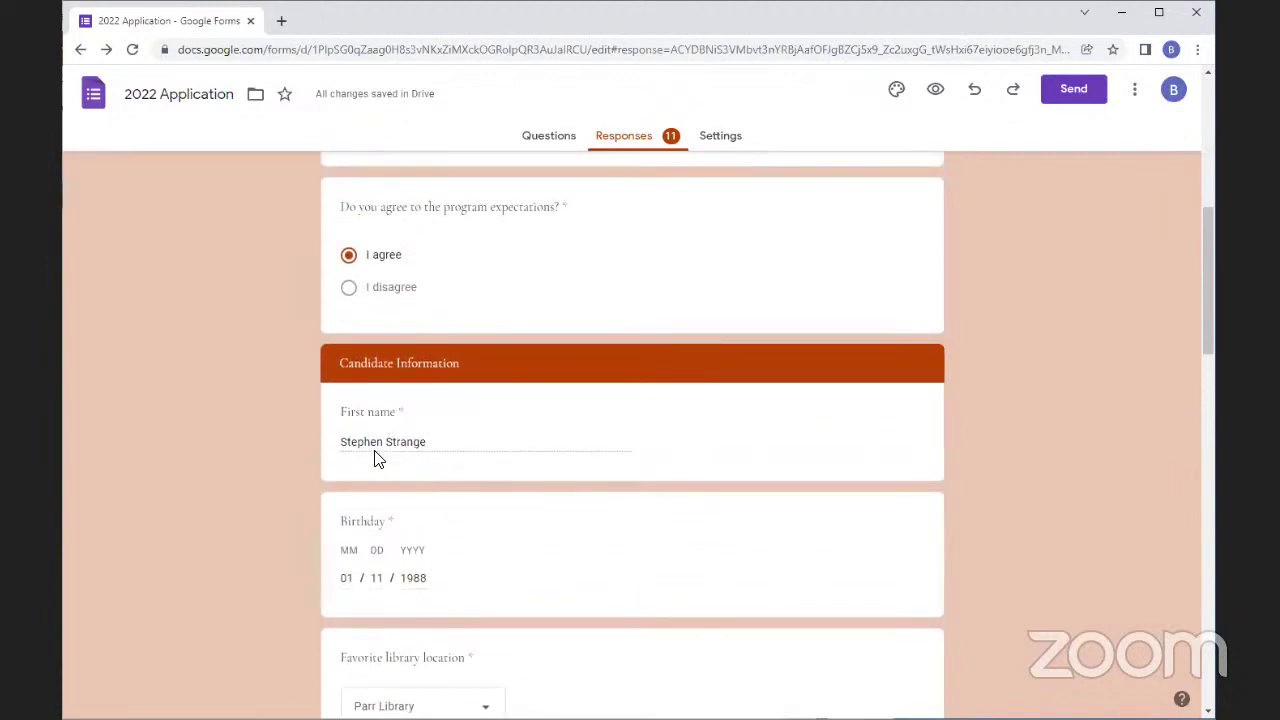
scroll(360, 405, "down", 5)
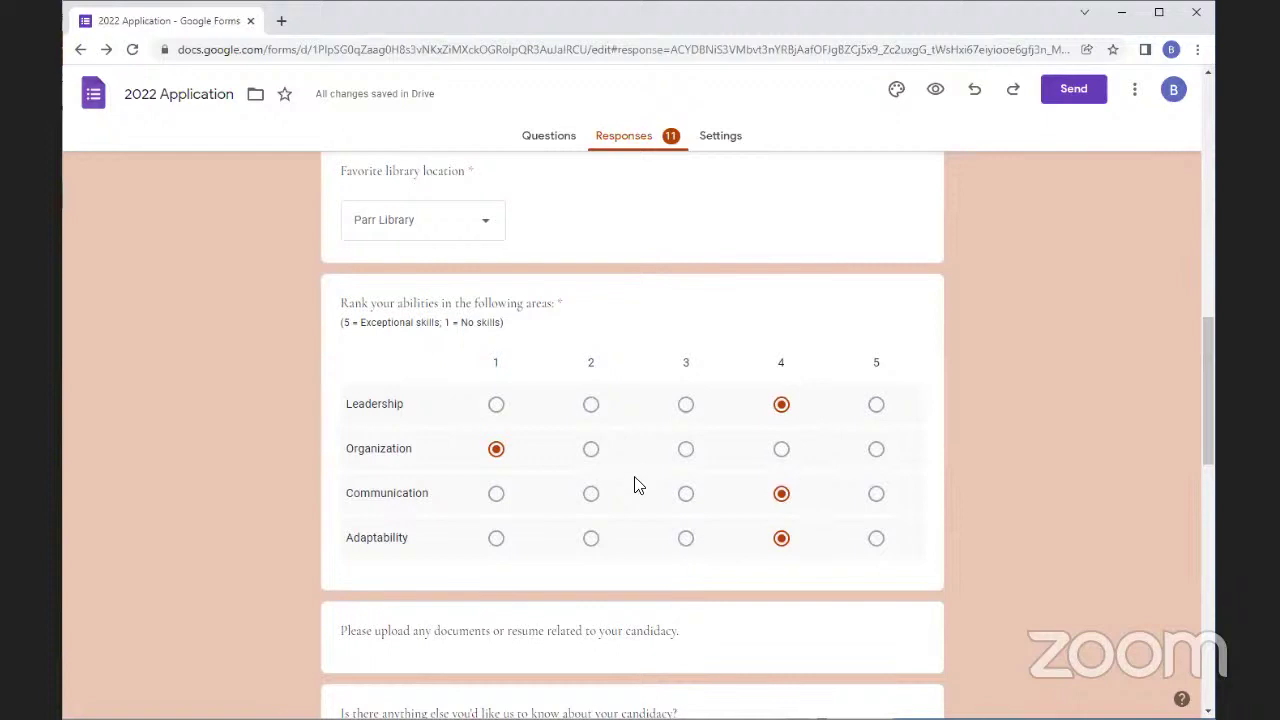
scroll(612, 430, "down", 3)
scroll(610, 426, "down", 2)
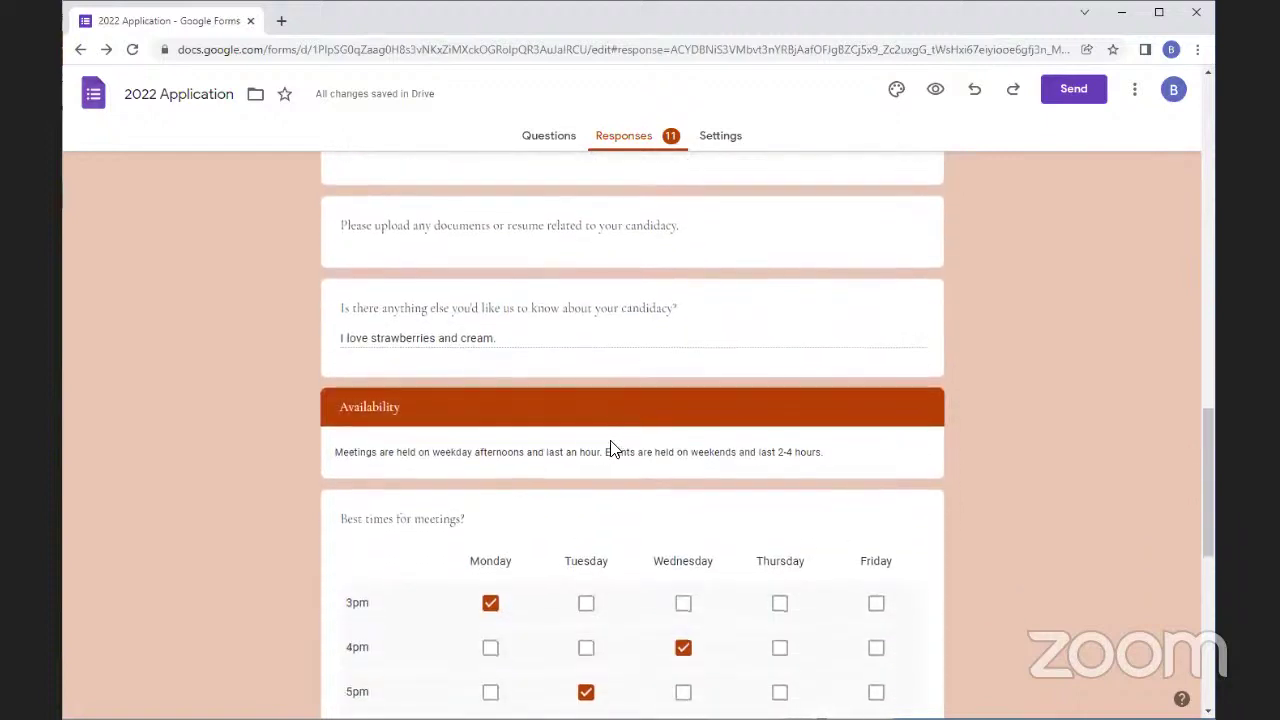
scroll(600, 428, "down", 5)
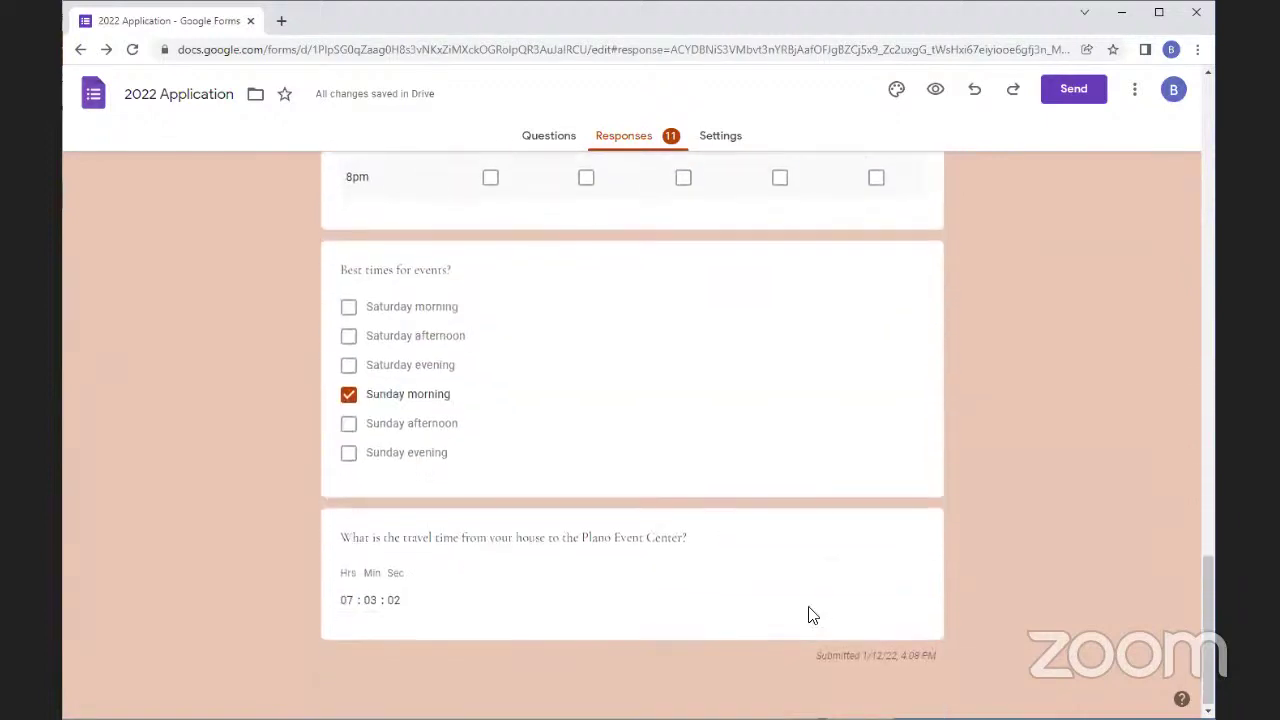
scroll(944, 446, "up", 15)
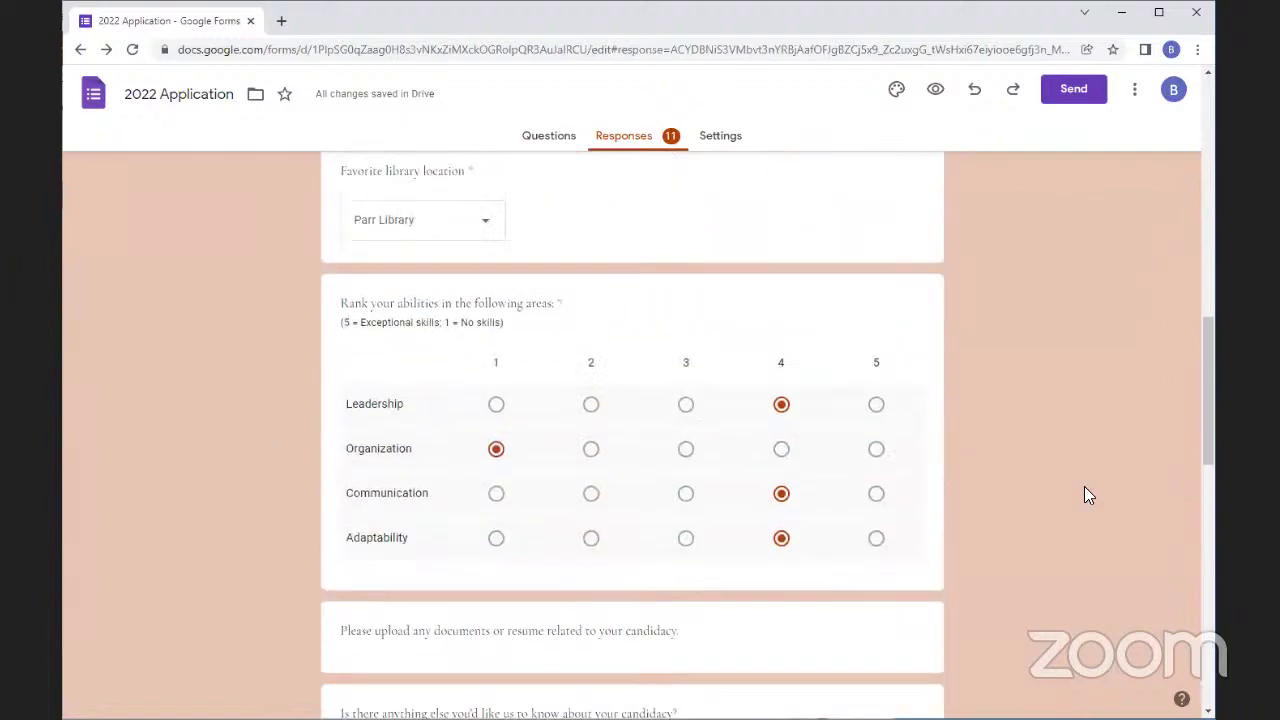
scroll(585, 420, "up", 5)
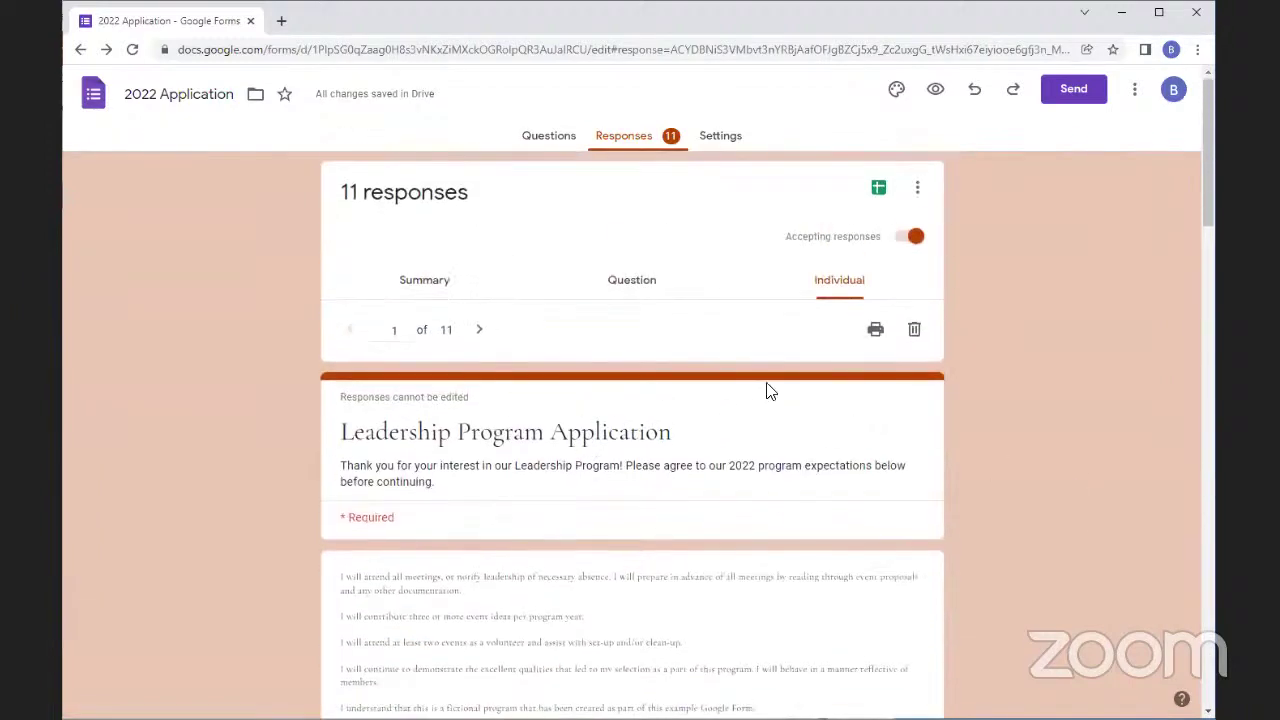
scroll(429, 540, "down", 3)
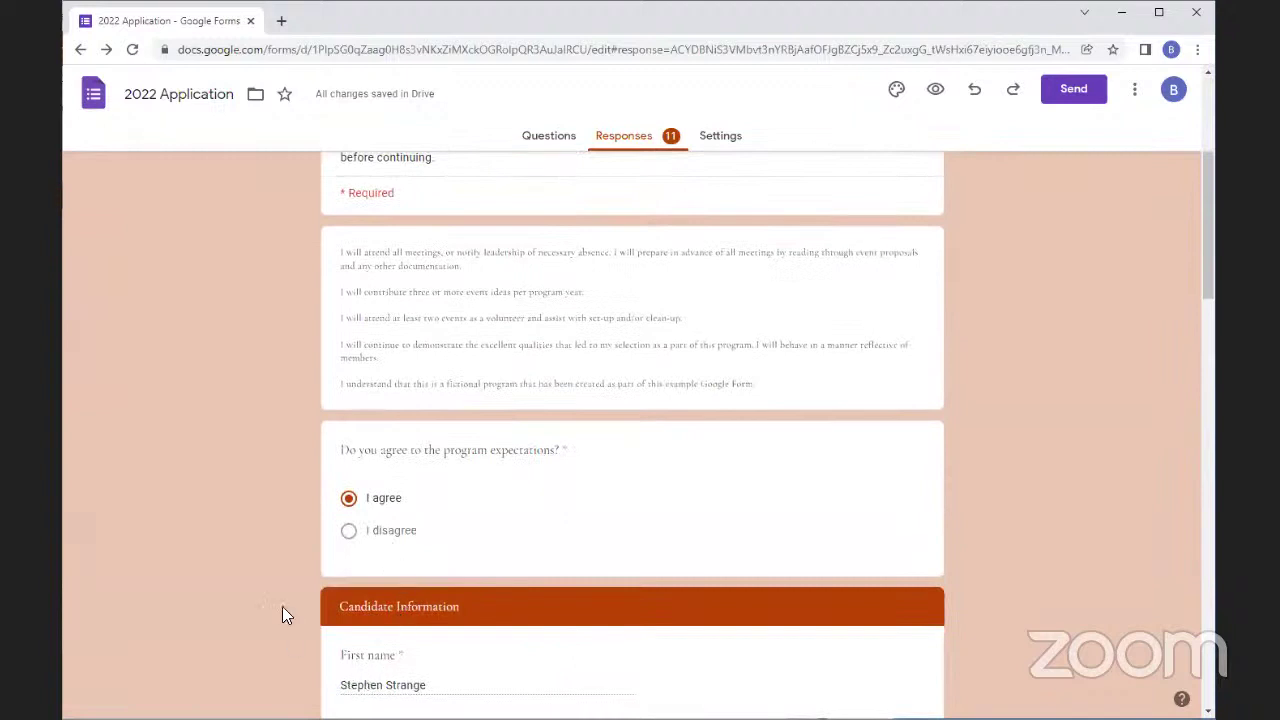
scroll(282, 606, "down", 1)
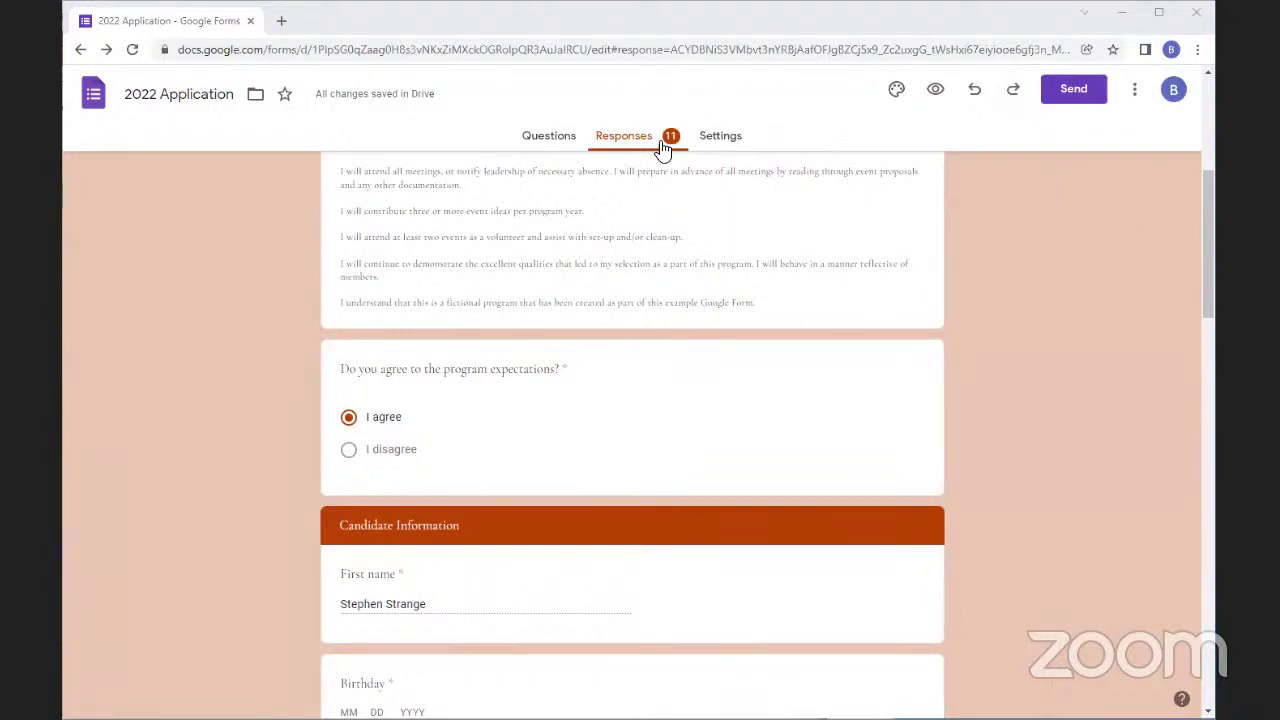
Turn on Make this a quiz in the form's Settings
left_click(718, 138)
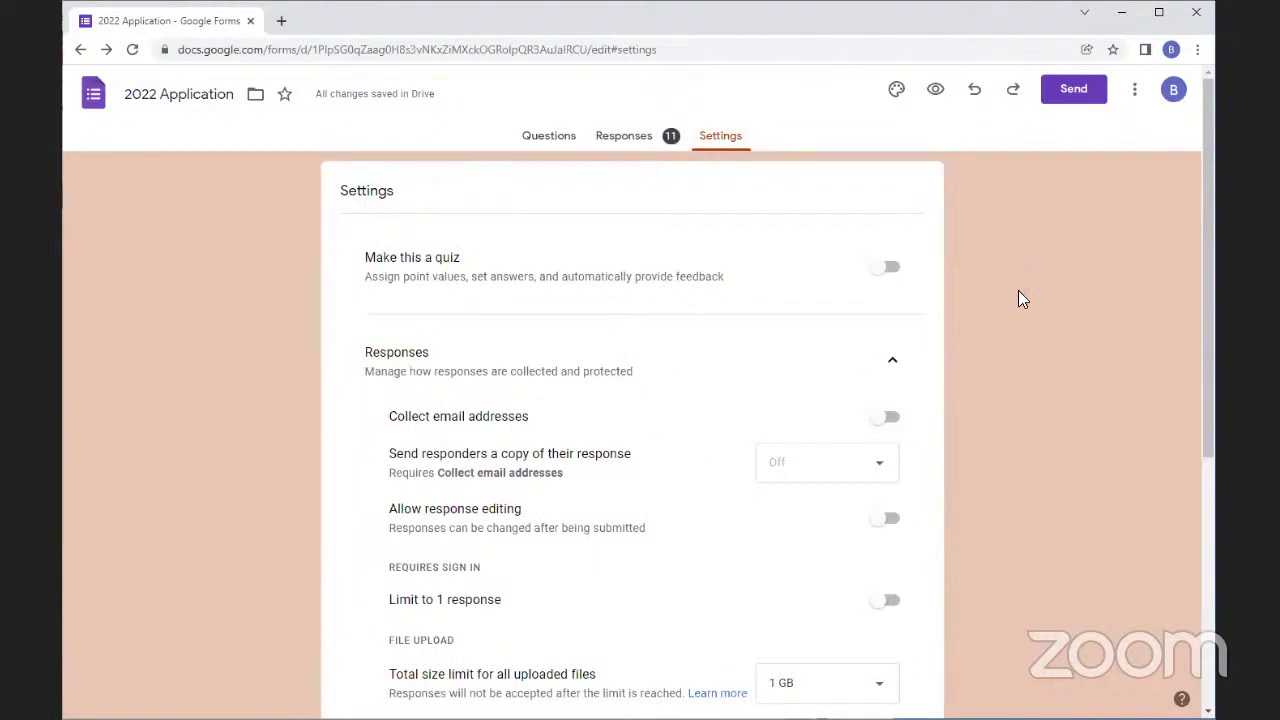
left_click(882, 268)
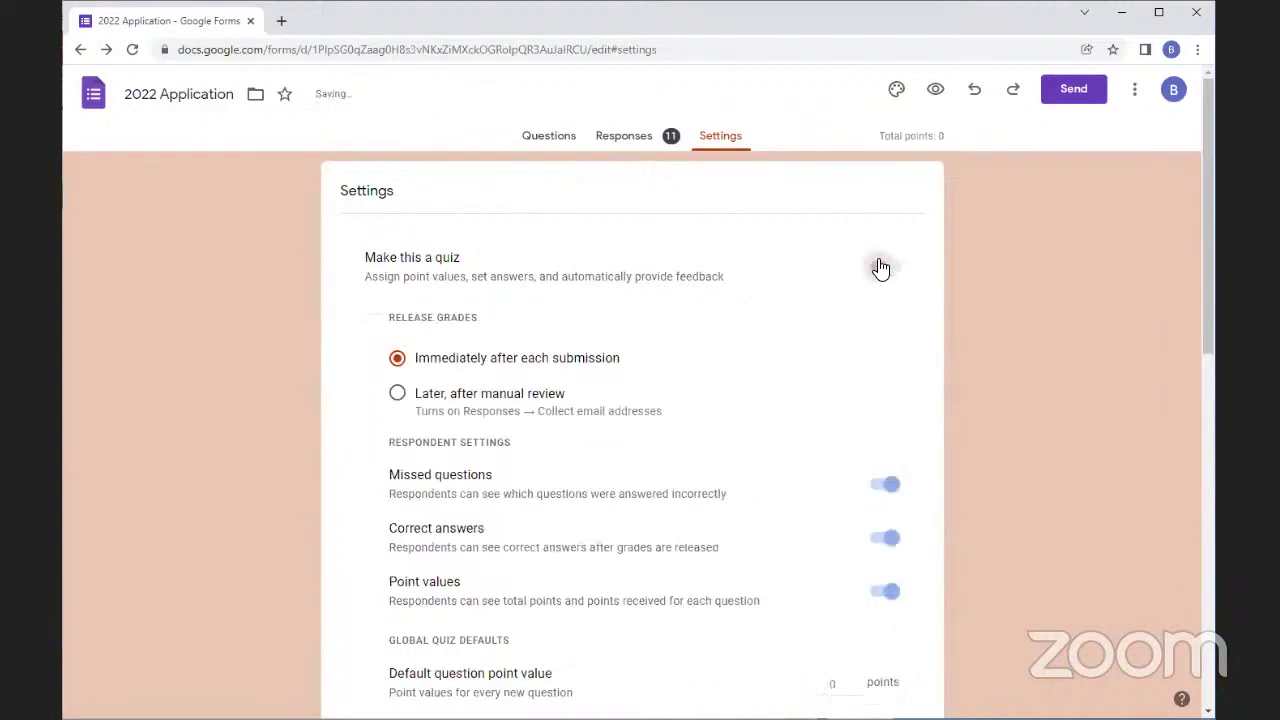
scroll(351, 283, "down", 2)
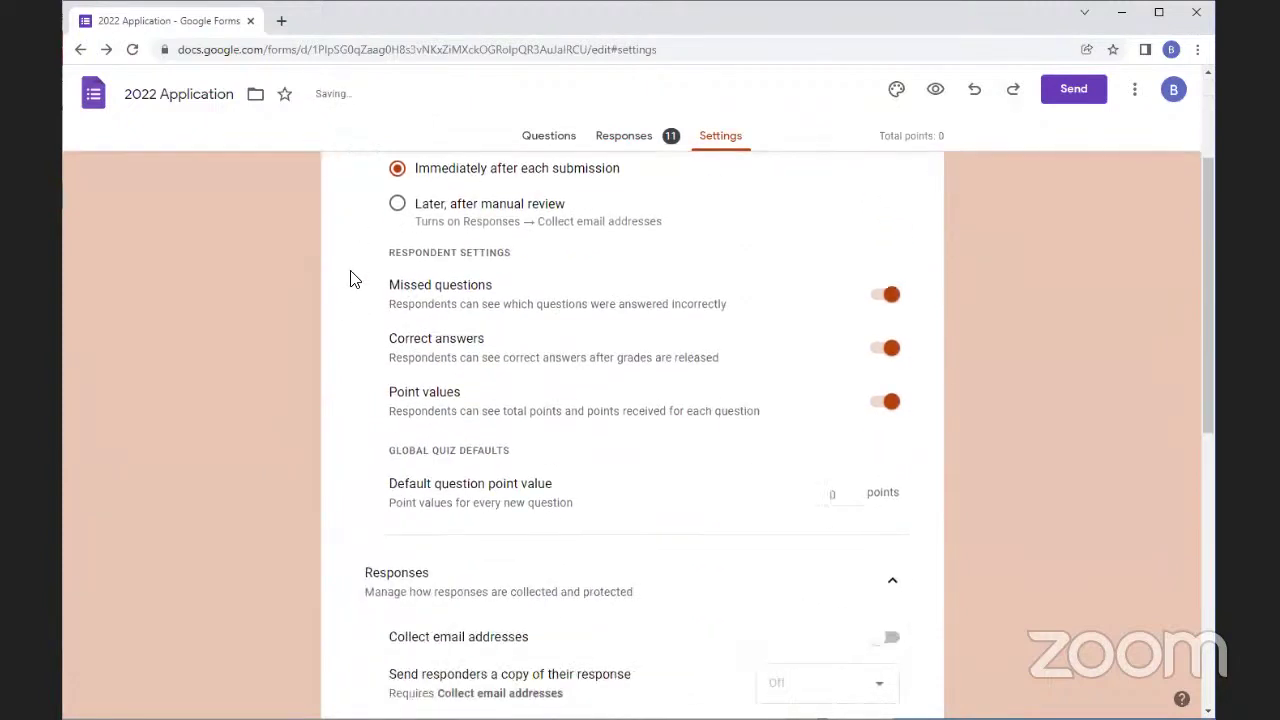
scroll(351, 279, "up", 1)
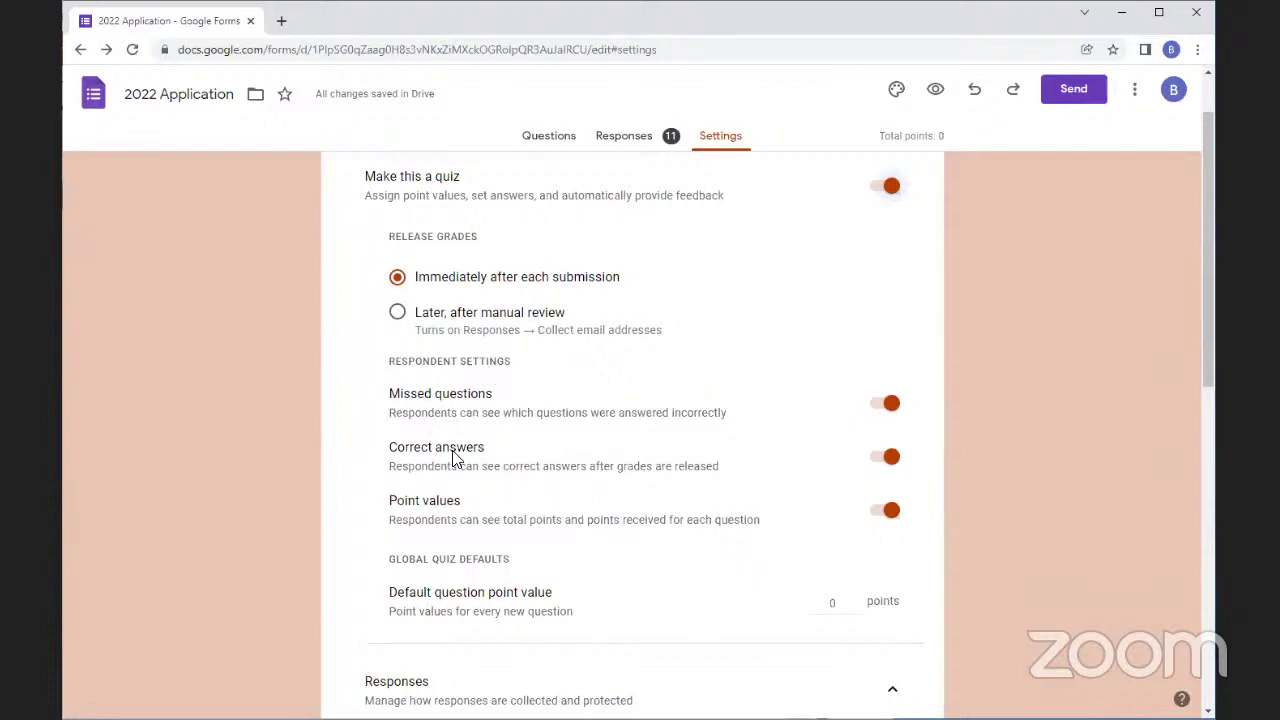
Toggle the Missed questions and Point values feedback options off and back on, leaving both on
left_click(886, 403)
left_click(886, 456)
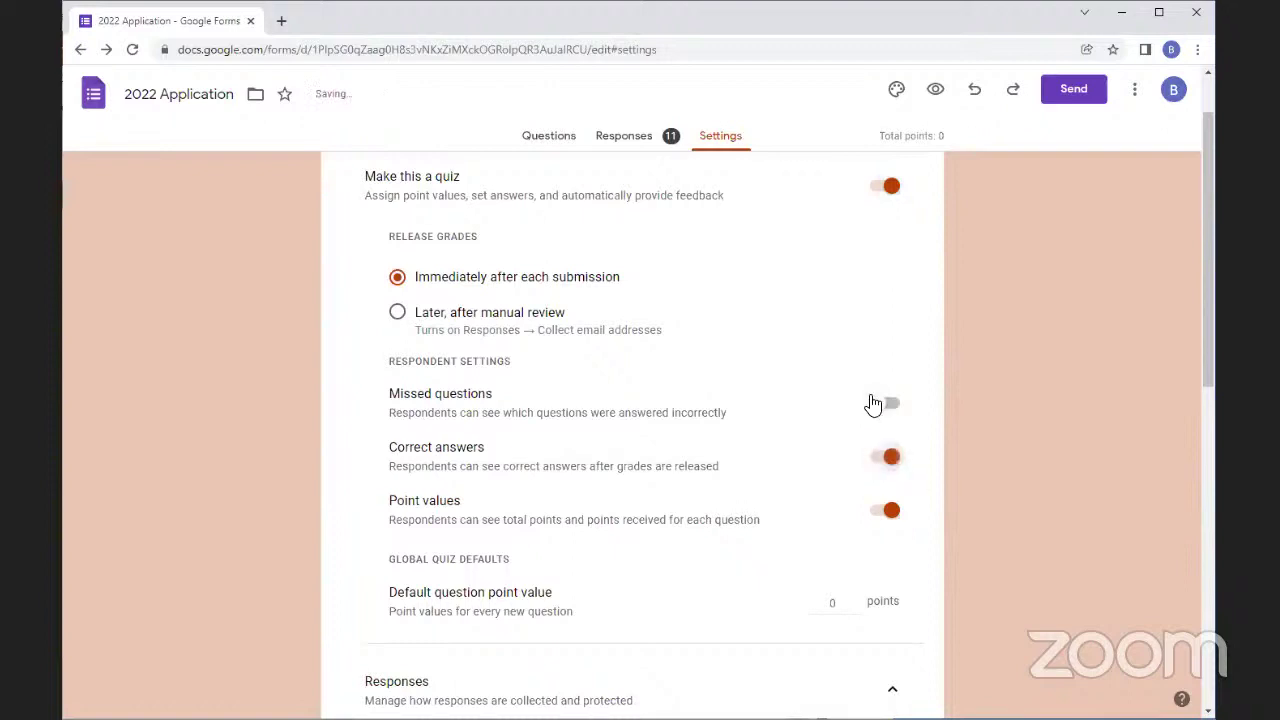
left_click(873, 403)
left_click(888, 518)
left_click(888, 518)
left_click(529, 133)
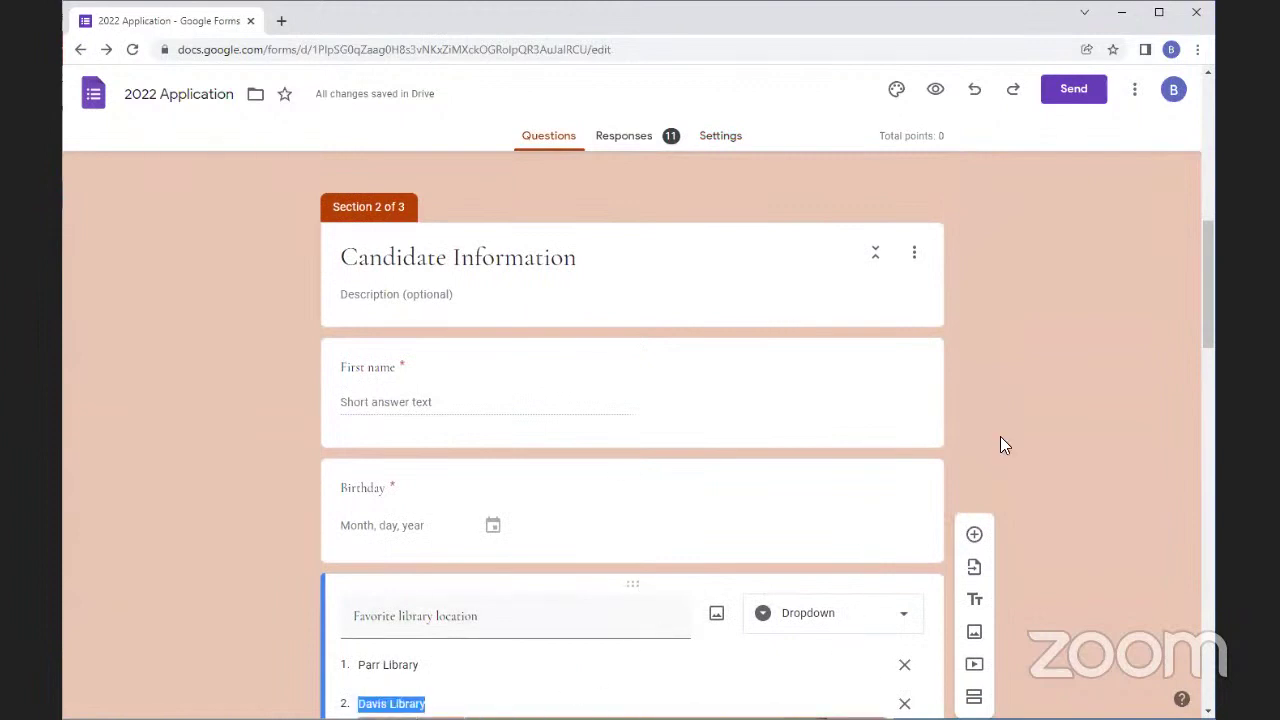
left_click(396, 517)
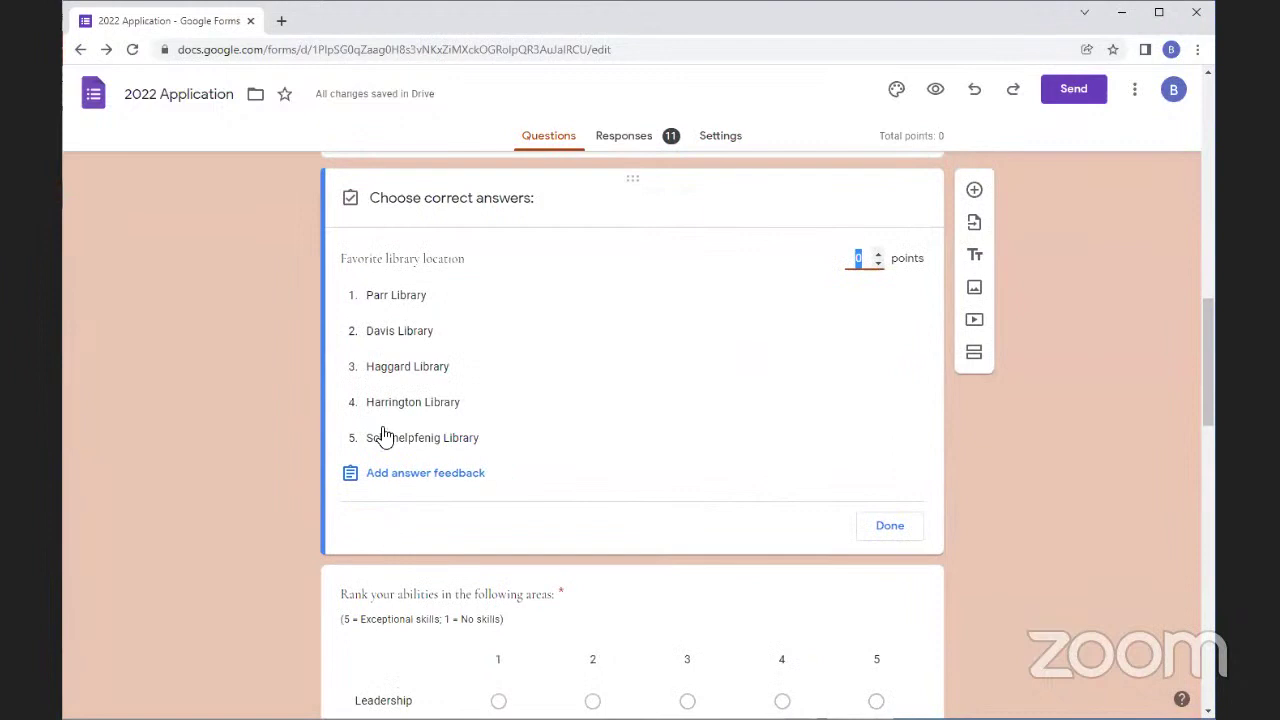
left_click(875, 254)
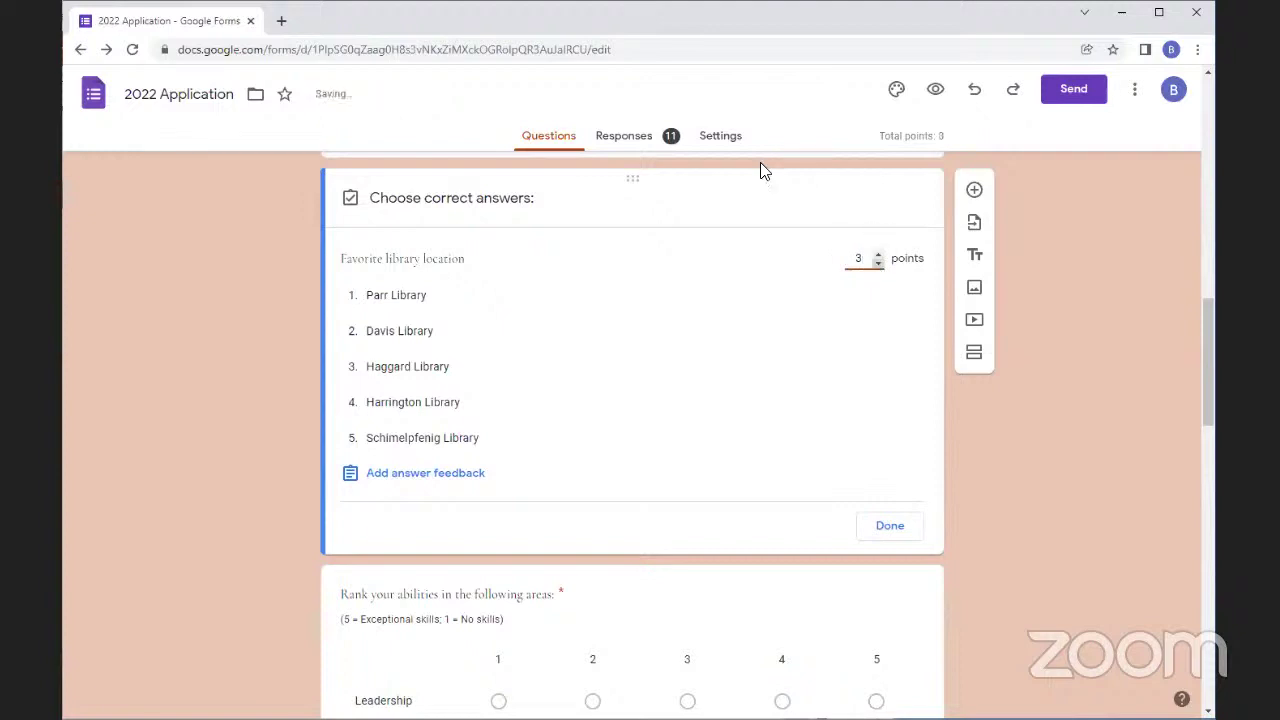
left_click(876, 263)
left_click(876, 263)
left_click(876, 263)
left_click(721, 152)
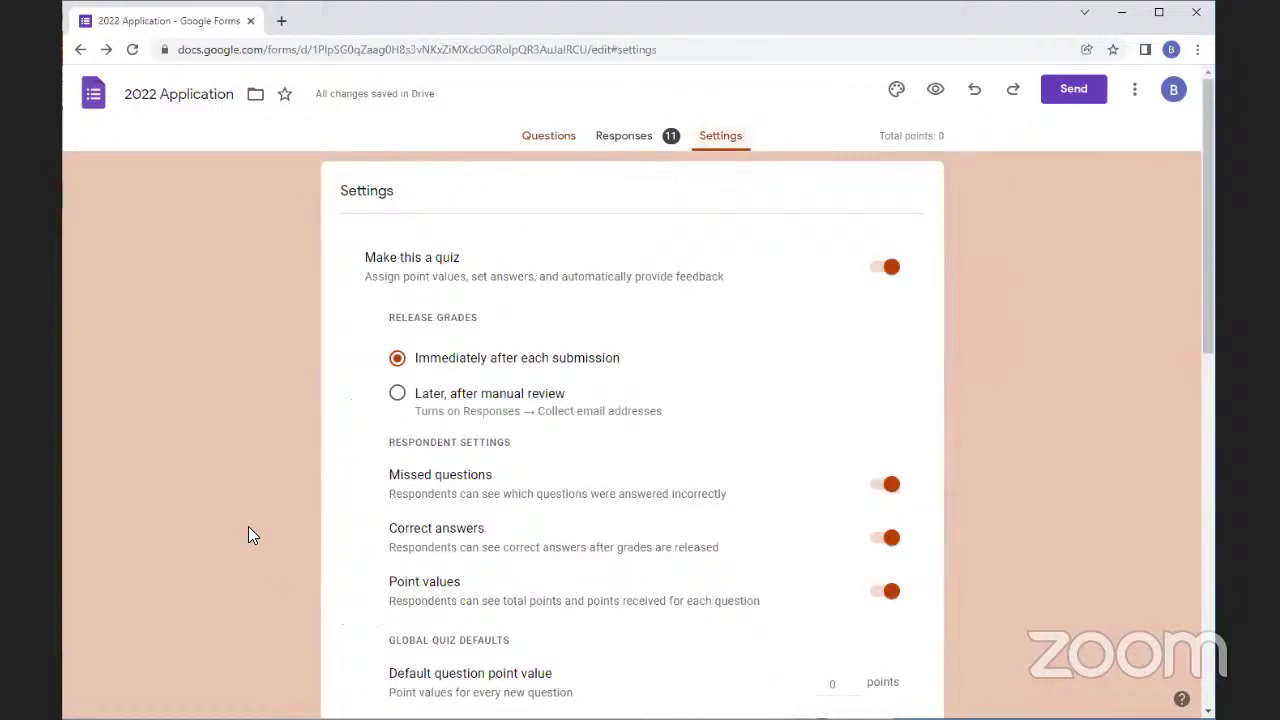
Turn the quiz off and enable Collect email addresses and Allow response editing
scroll(763, 546, "down", 3)
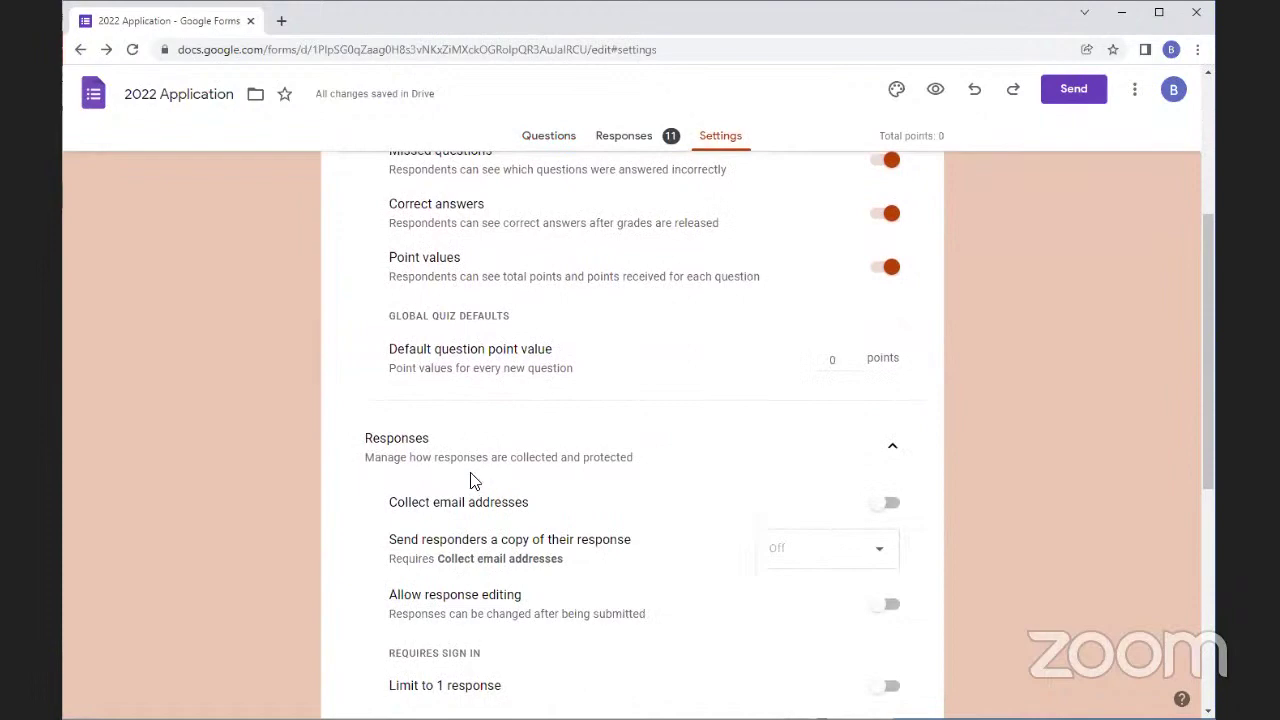
scroll(723, 371, "up", 3)
left_click(890, 265)
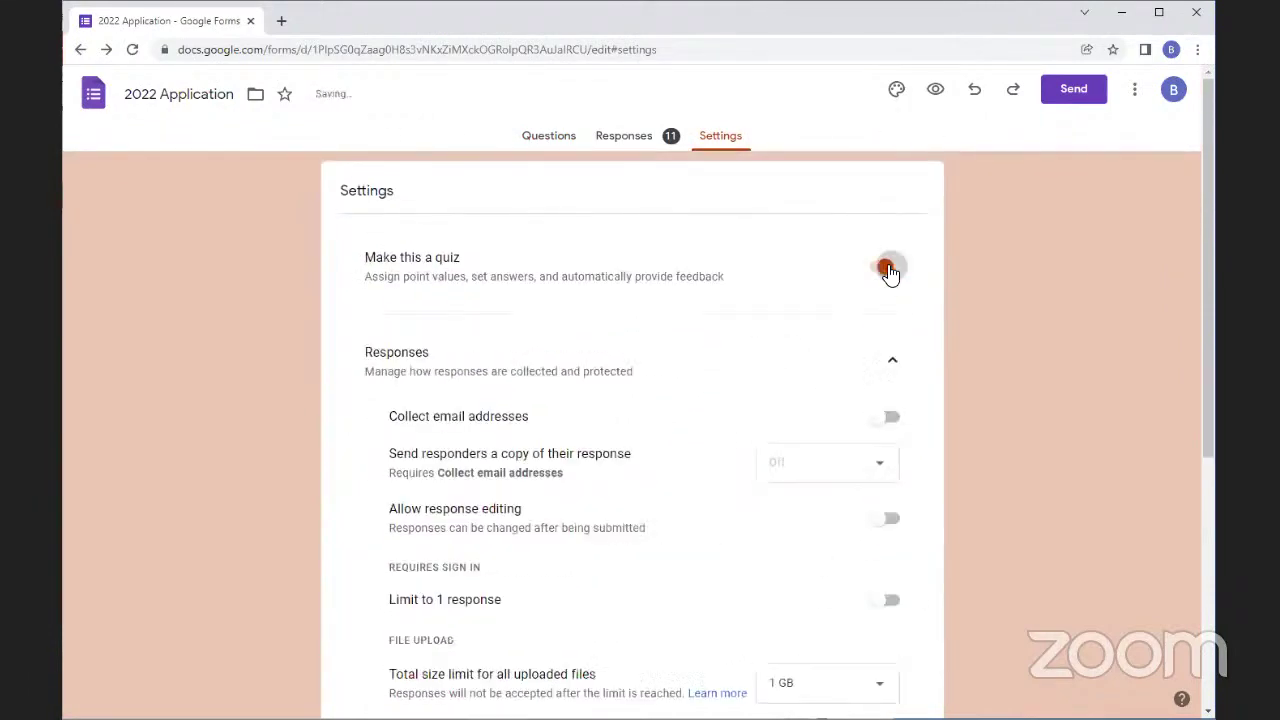
scroll(857, 640, "down", 3)
scroll(669, 517, "up", 2)
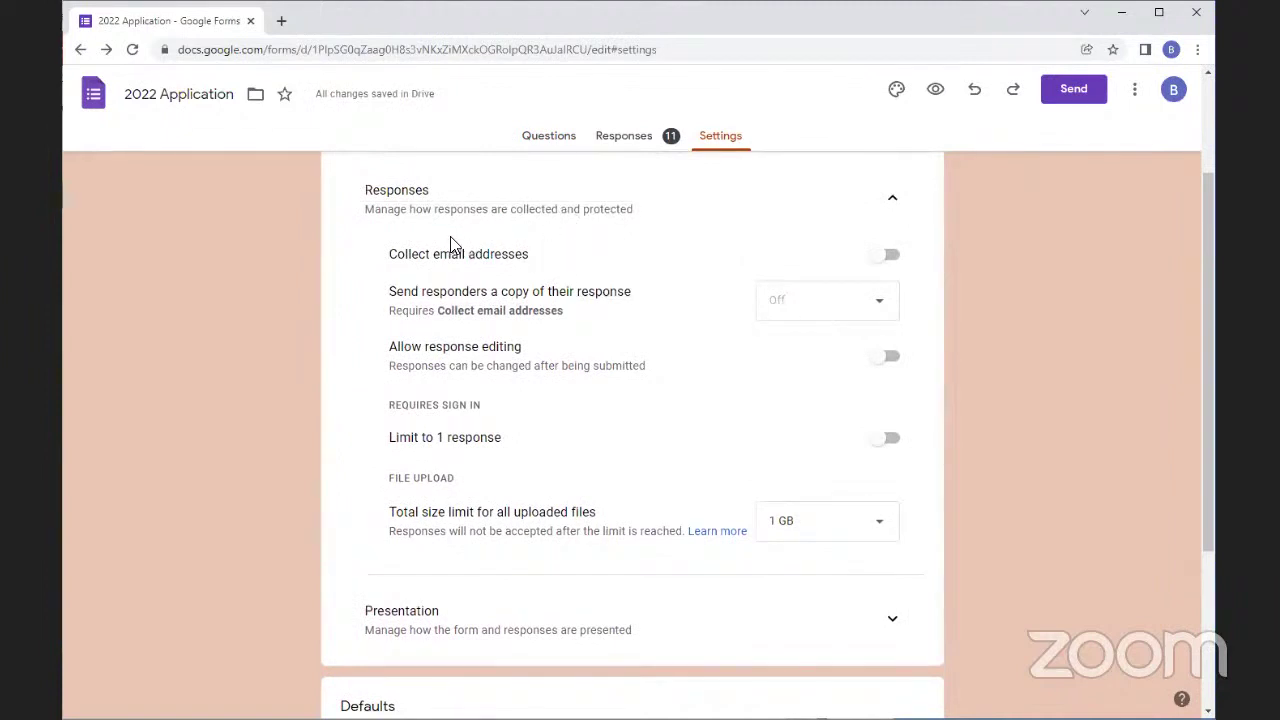
left_click(889, 256)
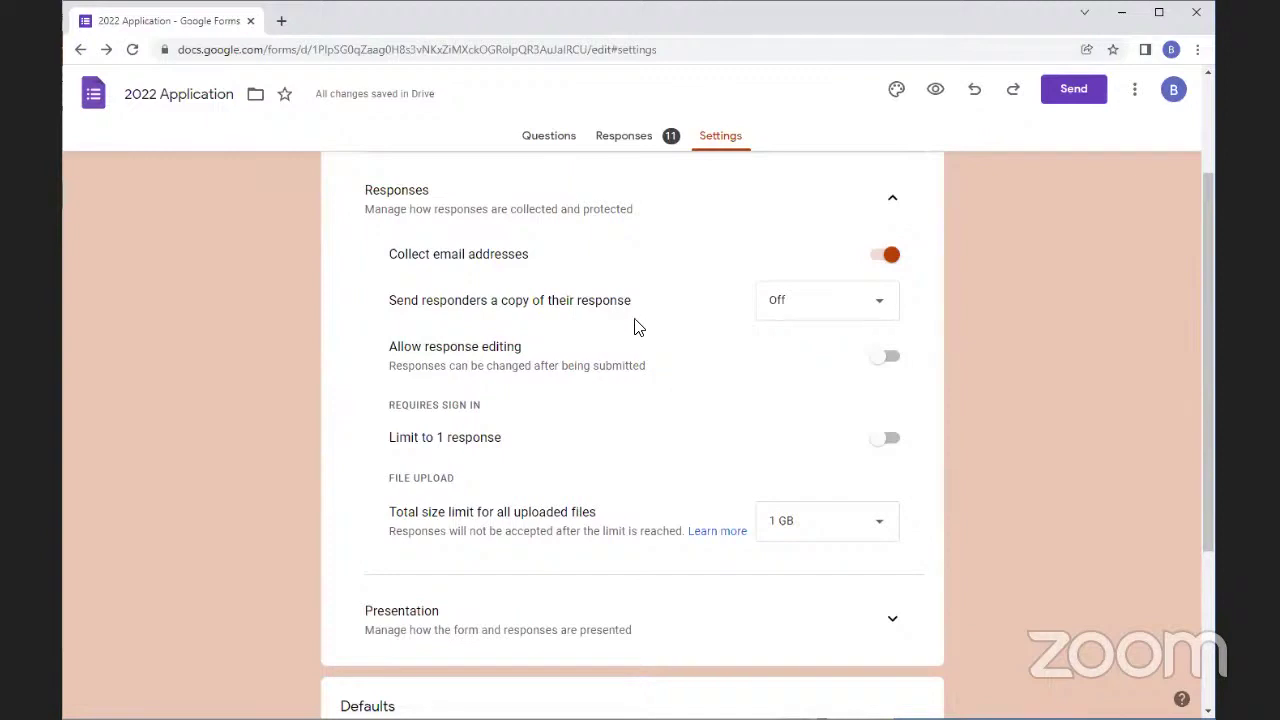
left_click(870, 358)
Leave Limit to 1 response off and keep the maximum upload size at 1 GB
left_click(888, 445)
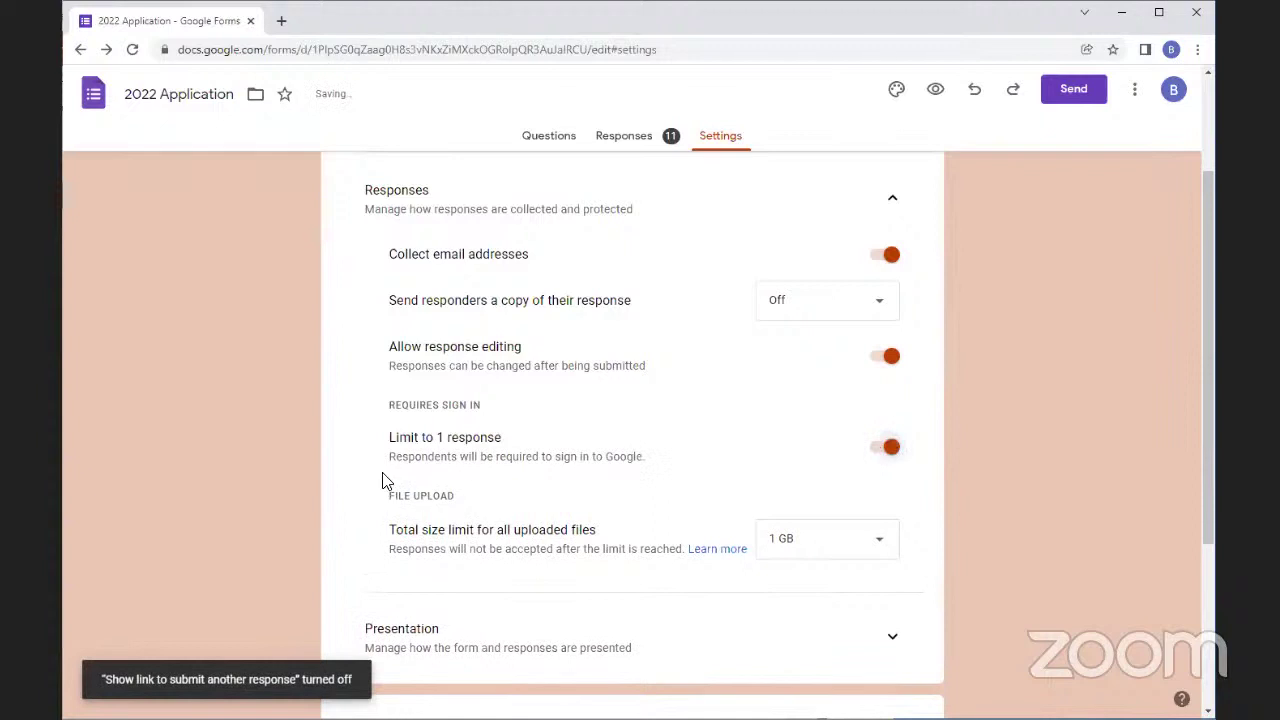
left_click_drag(390, 457, 636, 492)
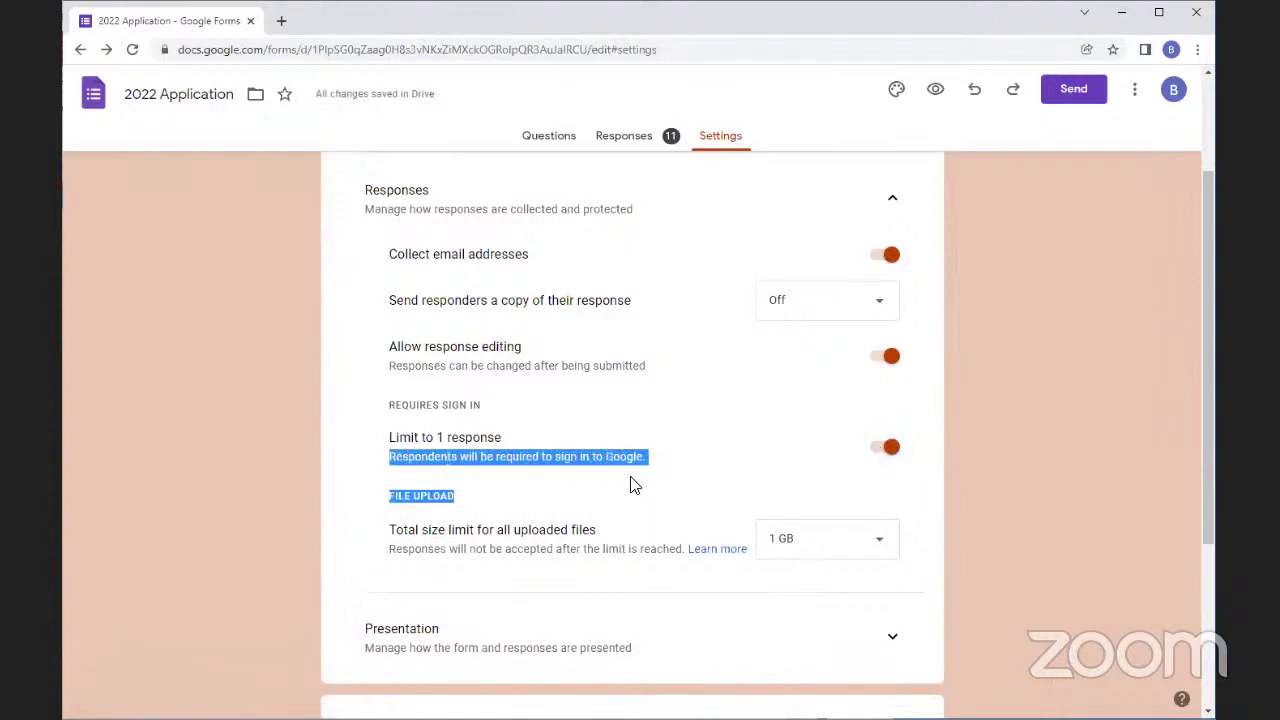
left_click(558, 459)
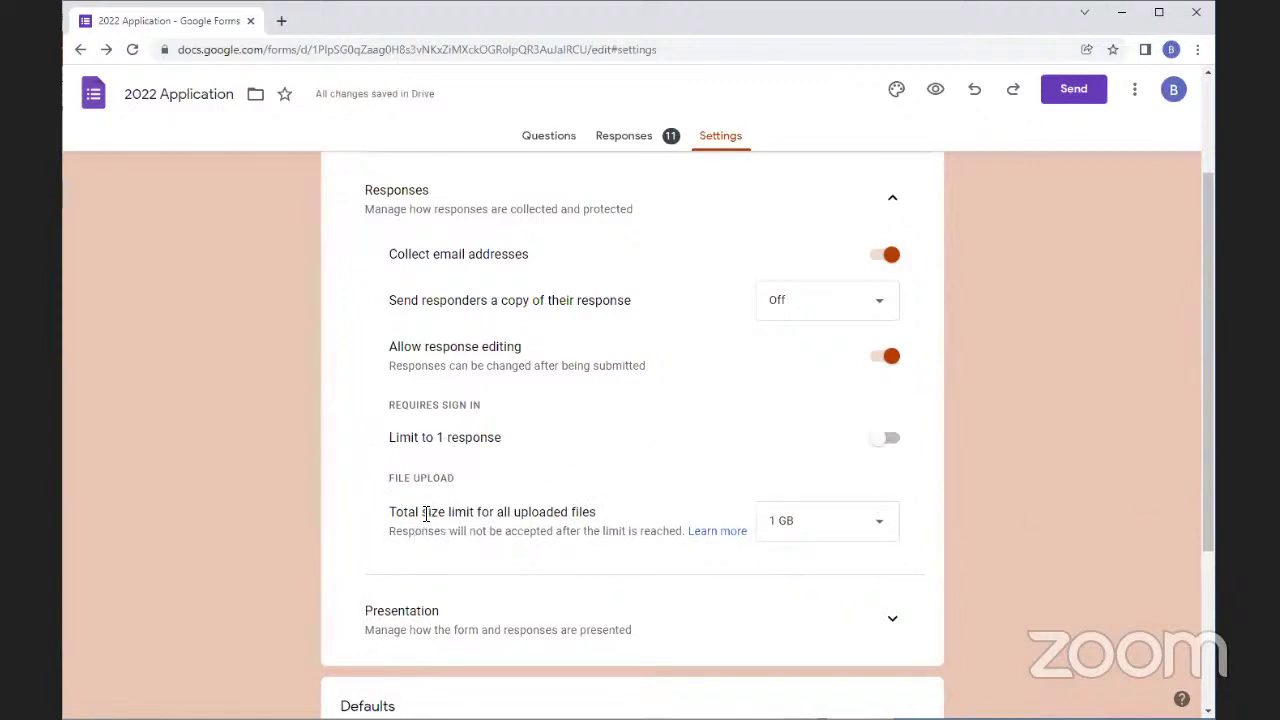
left_click(864, 521)
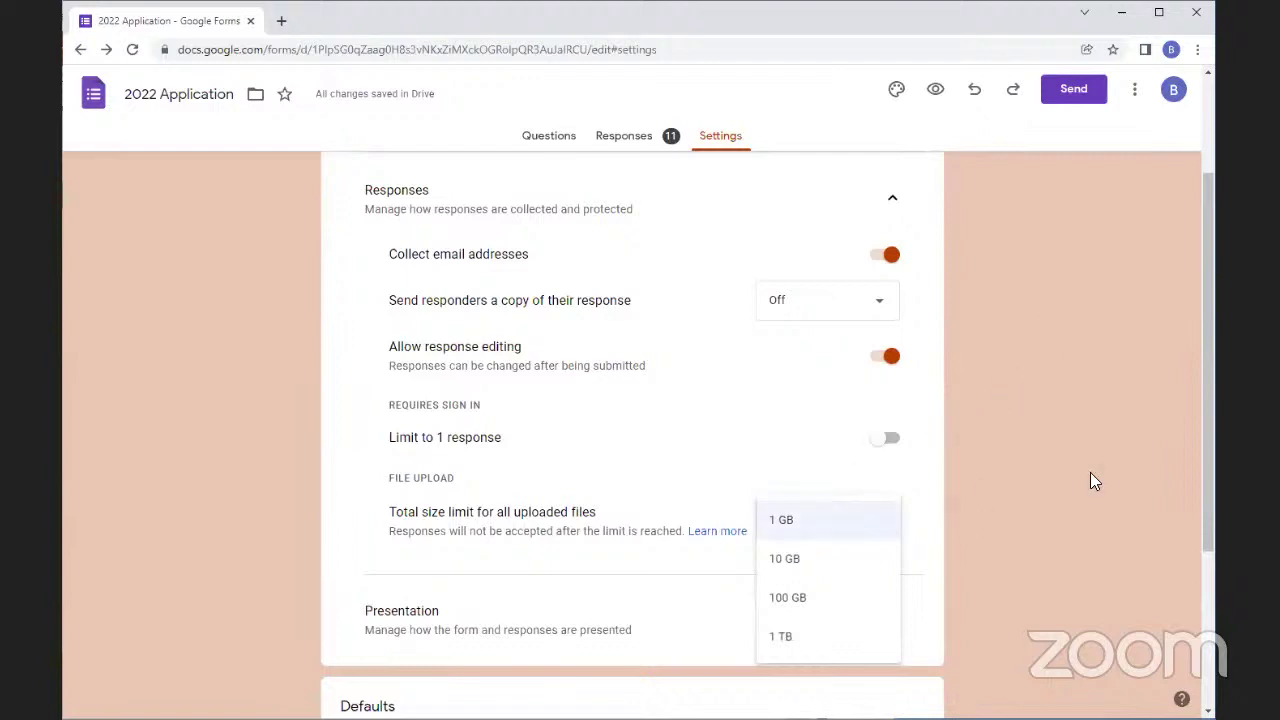
left_click(1052, 410)
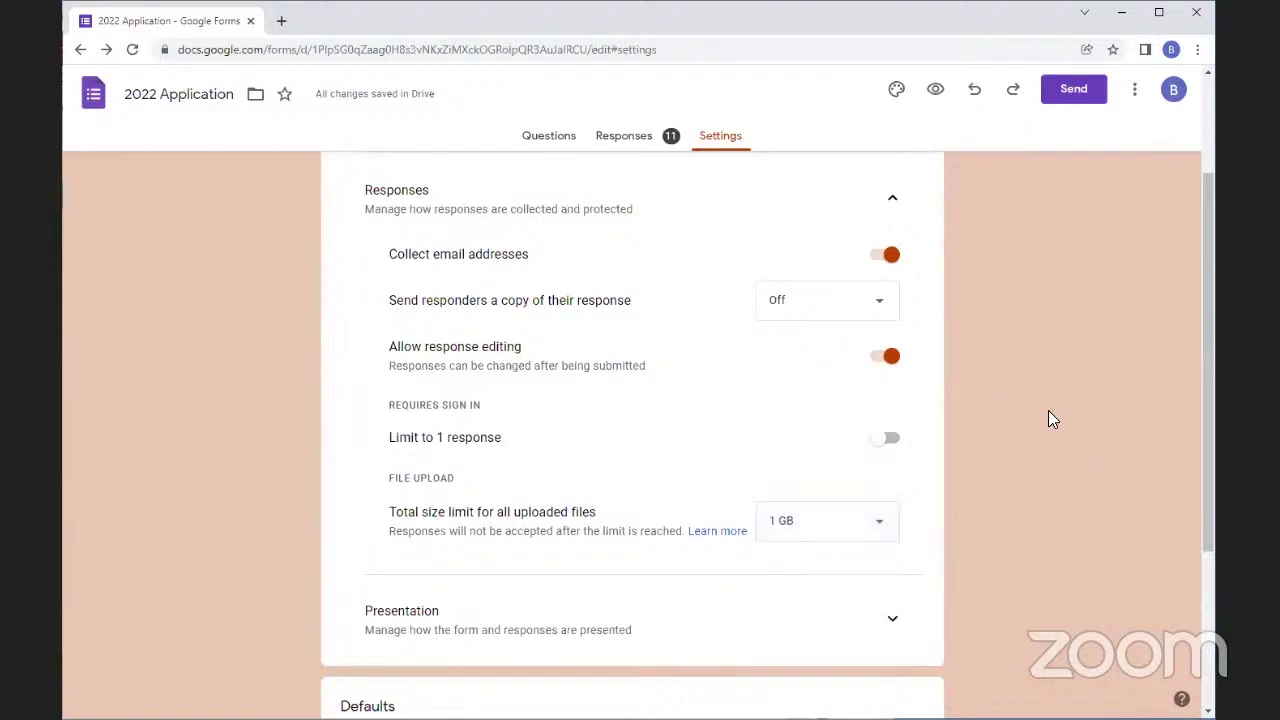
left_click(856, 514)
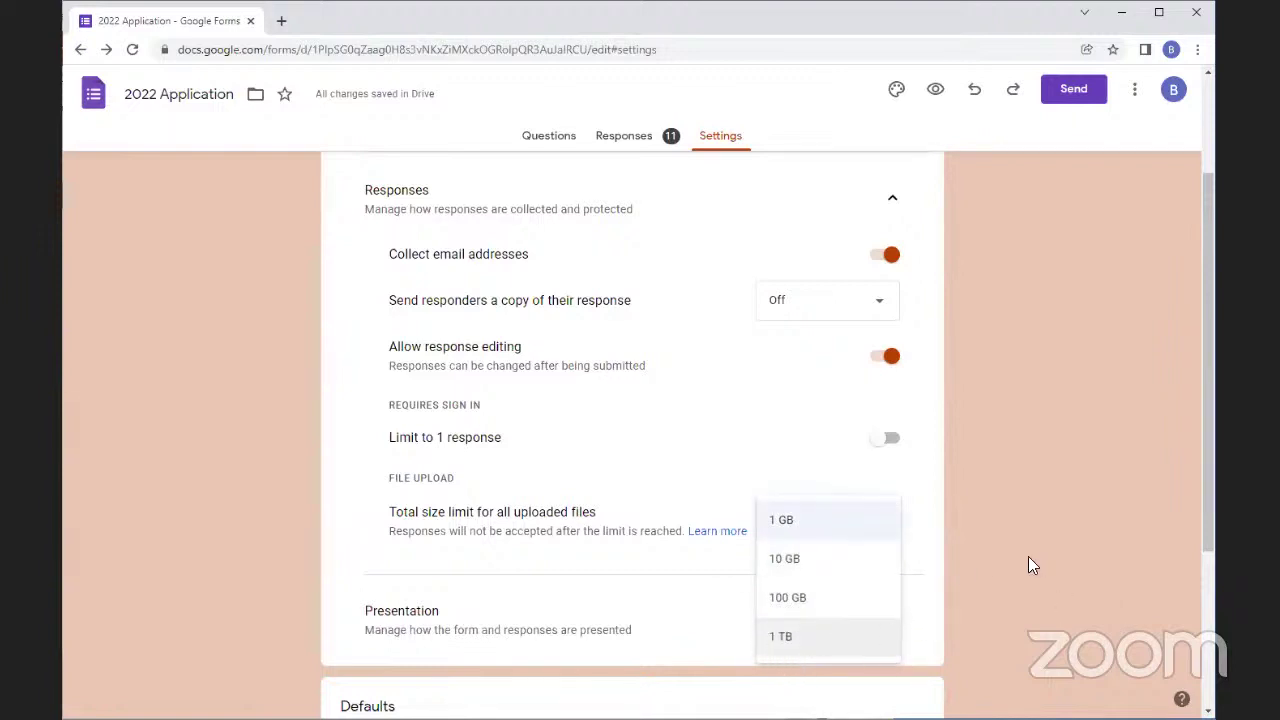
left_click(1064, 582)
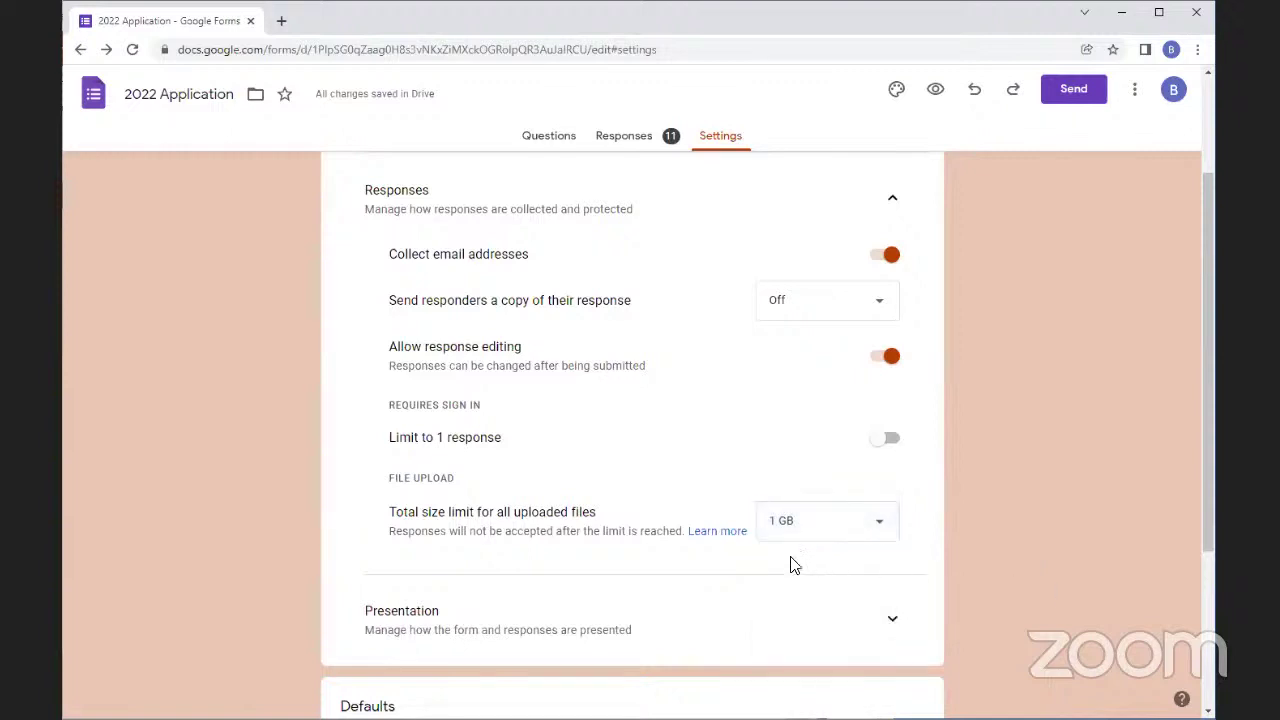
scroll(963, 595, "down", 3)
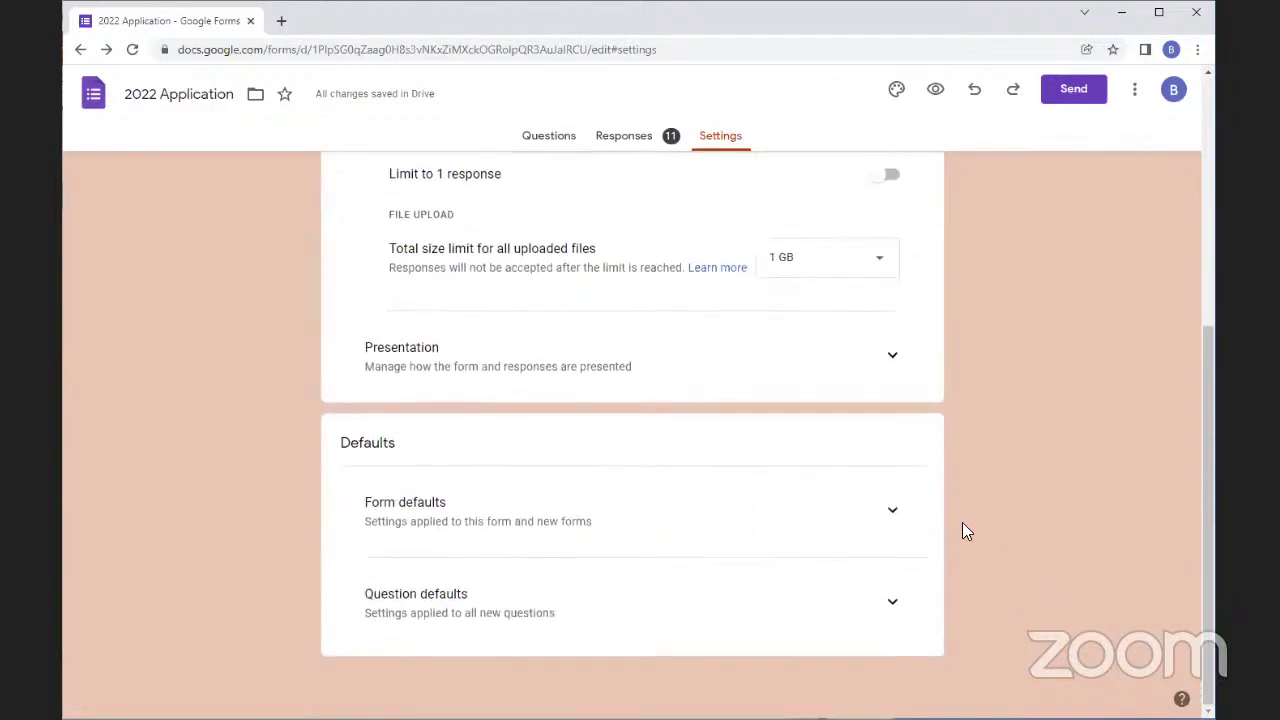
left_click(890, 360)
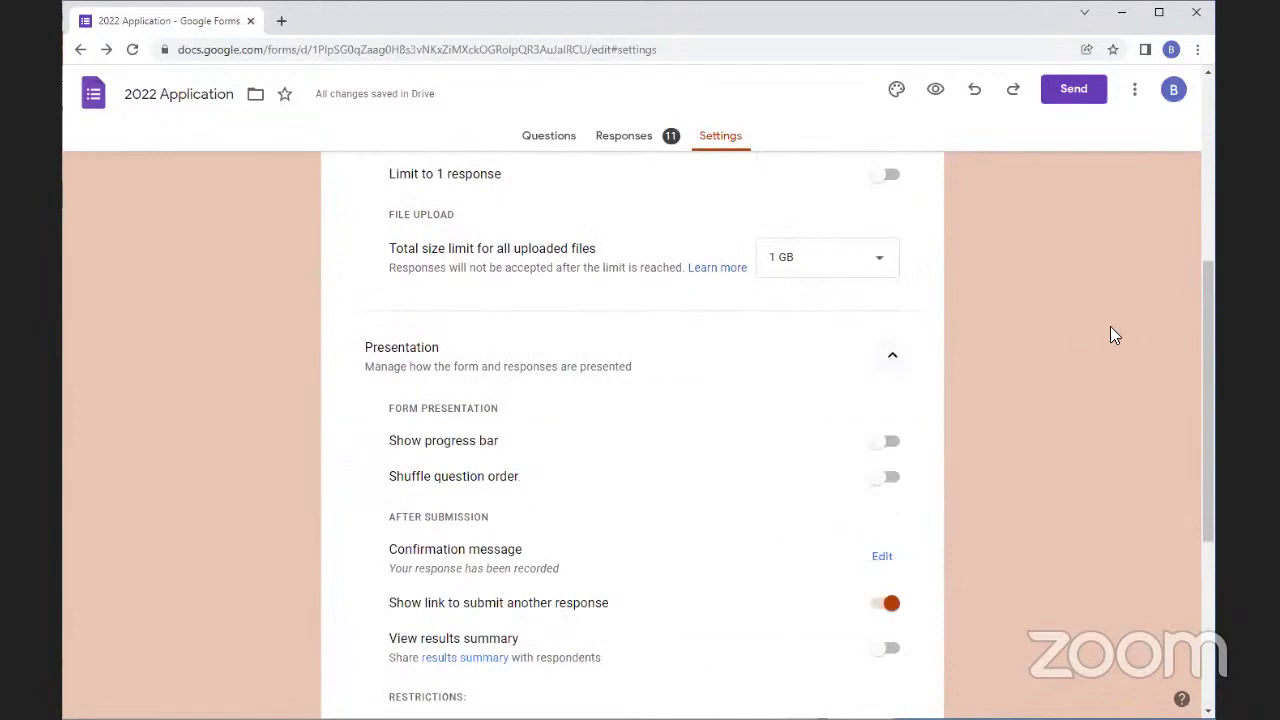
scroll(956, 415, "down", 2)
scroll(870, 550, "down", 2)
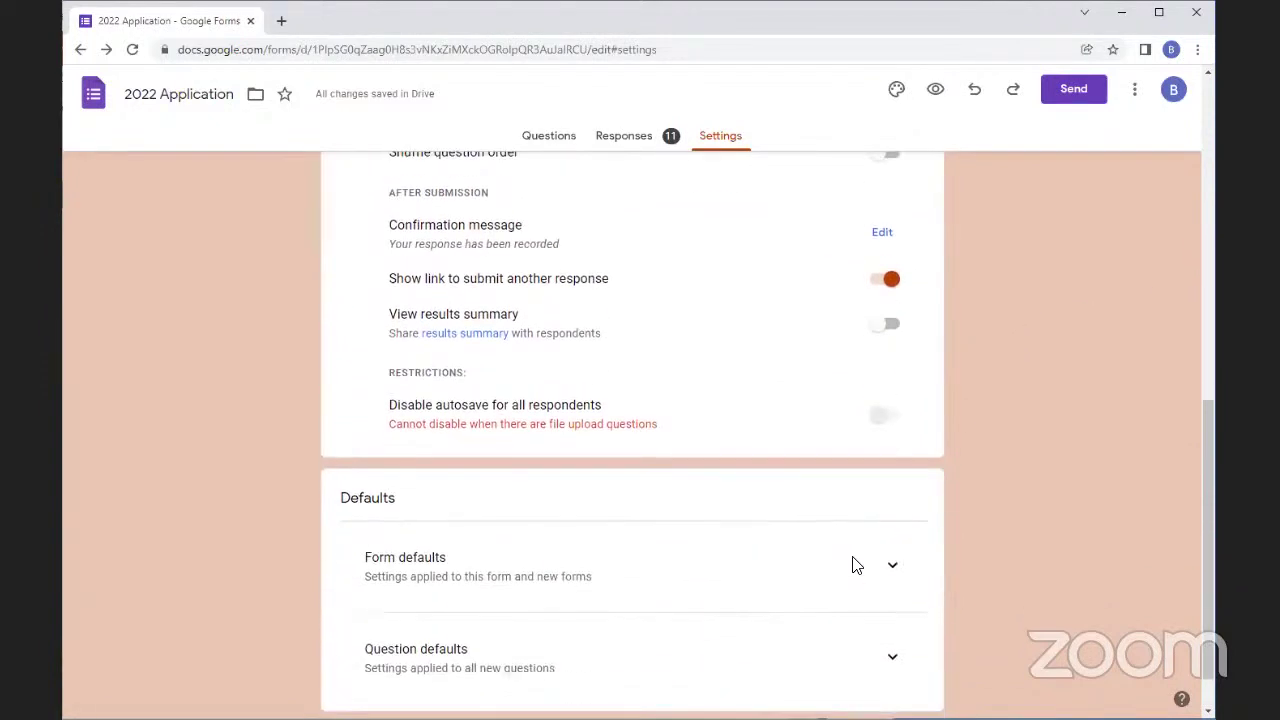
scroll(813, 508, "up", 4)
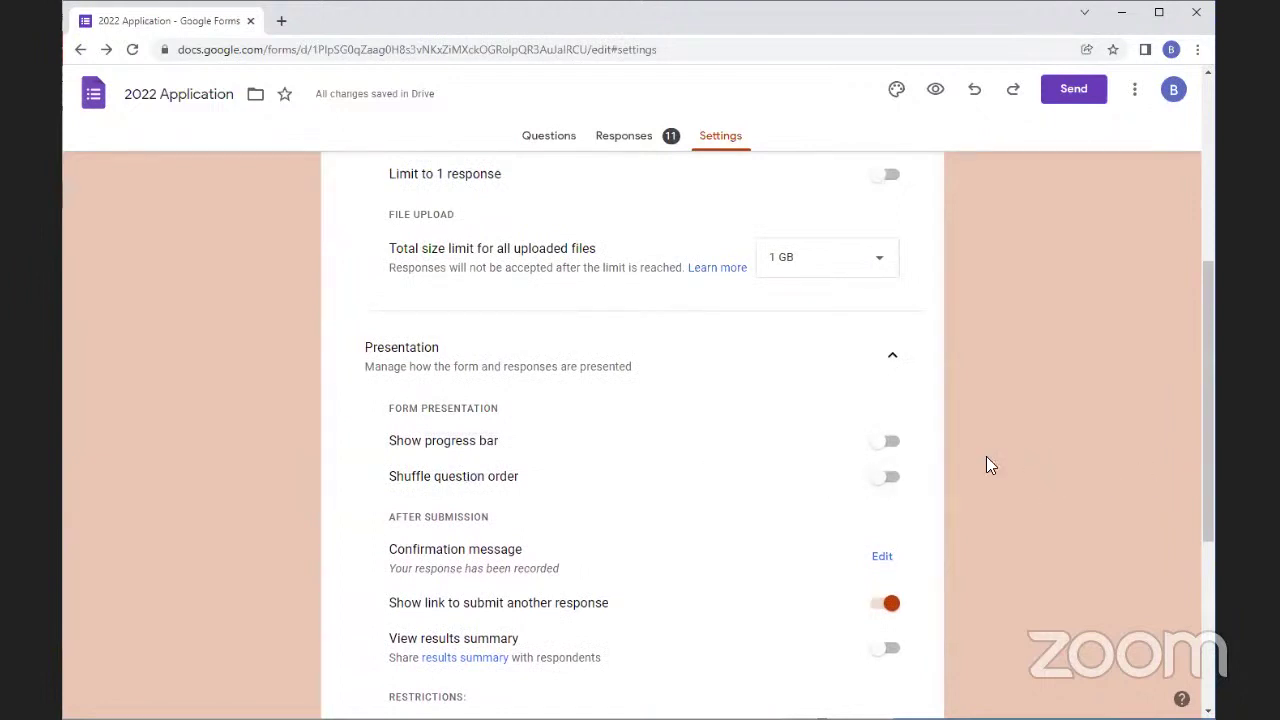
left_click(895, 484)
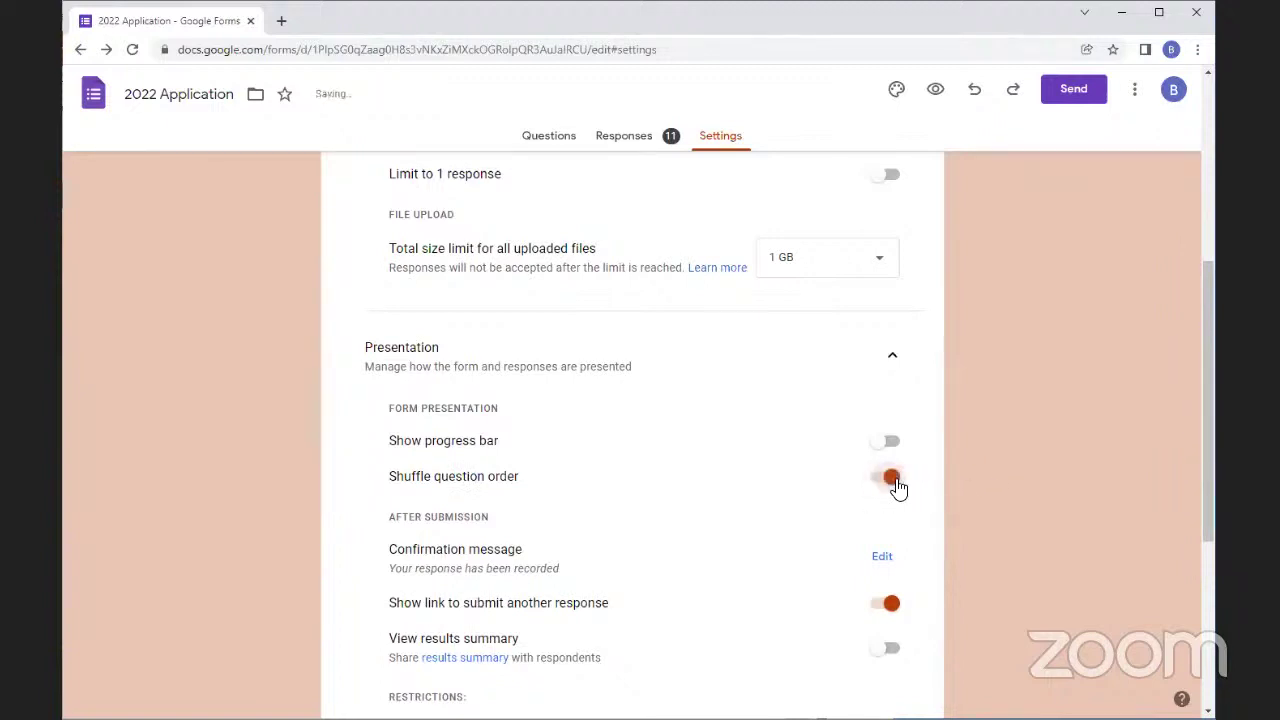
left_click(895, 484)
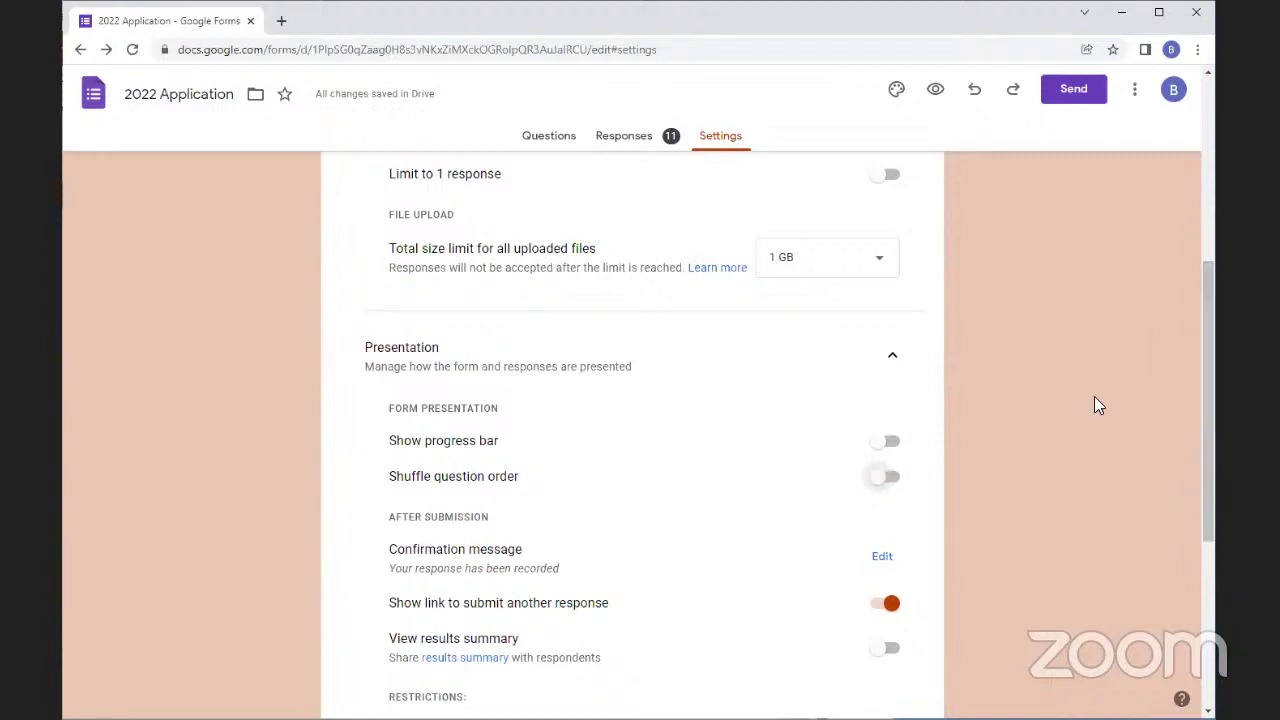
scroll(1080, 358, "down", 1)
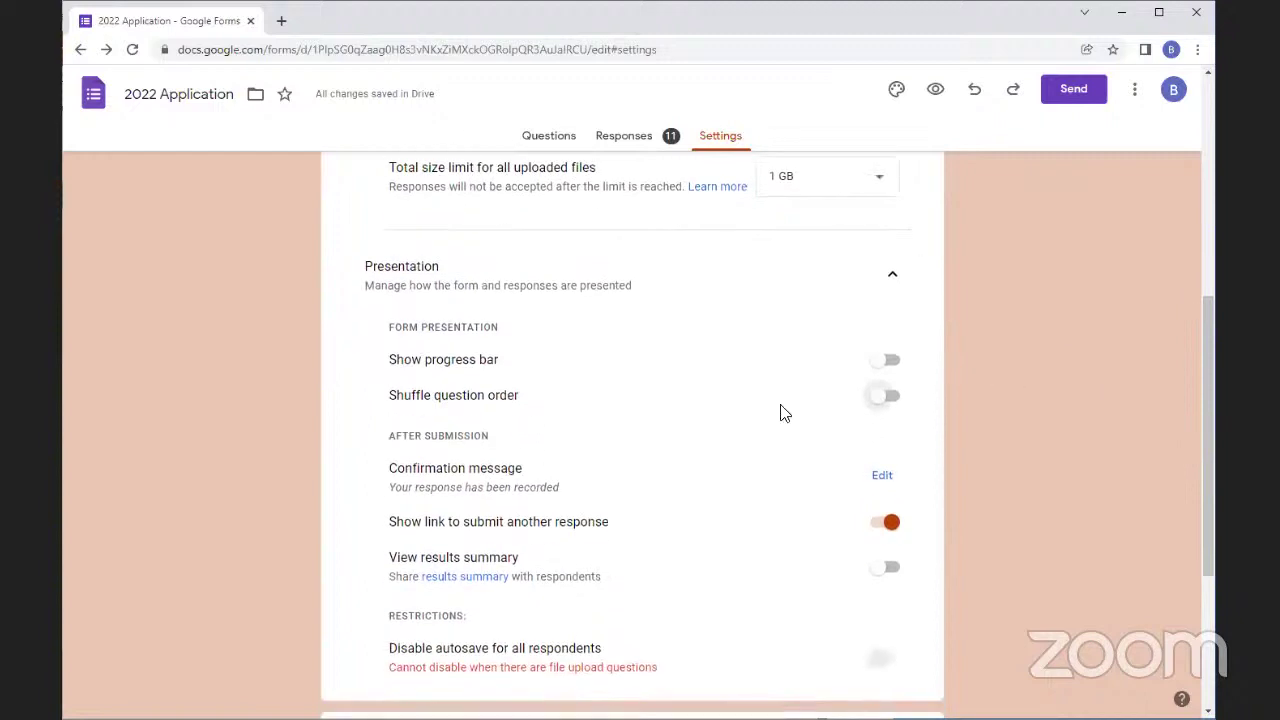
left_click(882, 477)
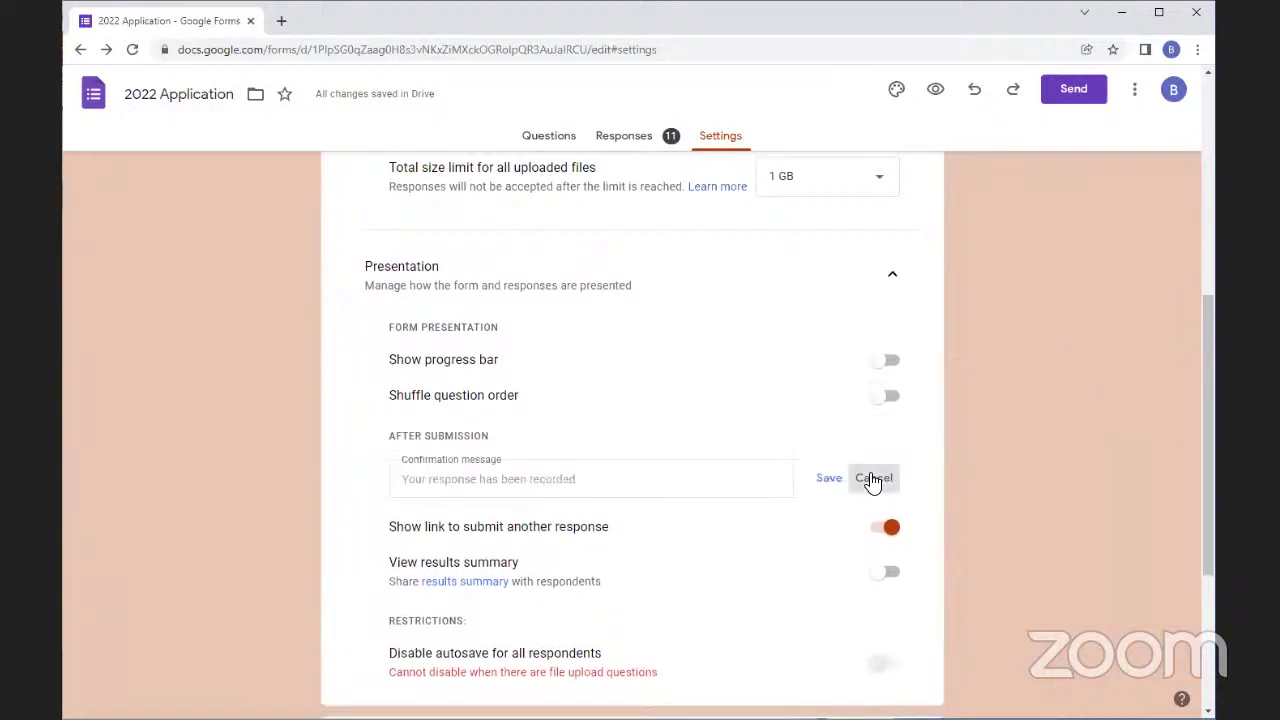
left_click(873, 479)
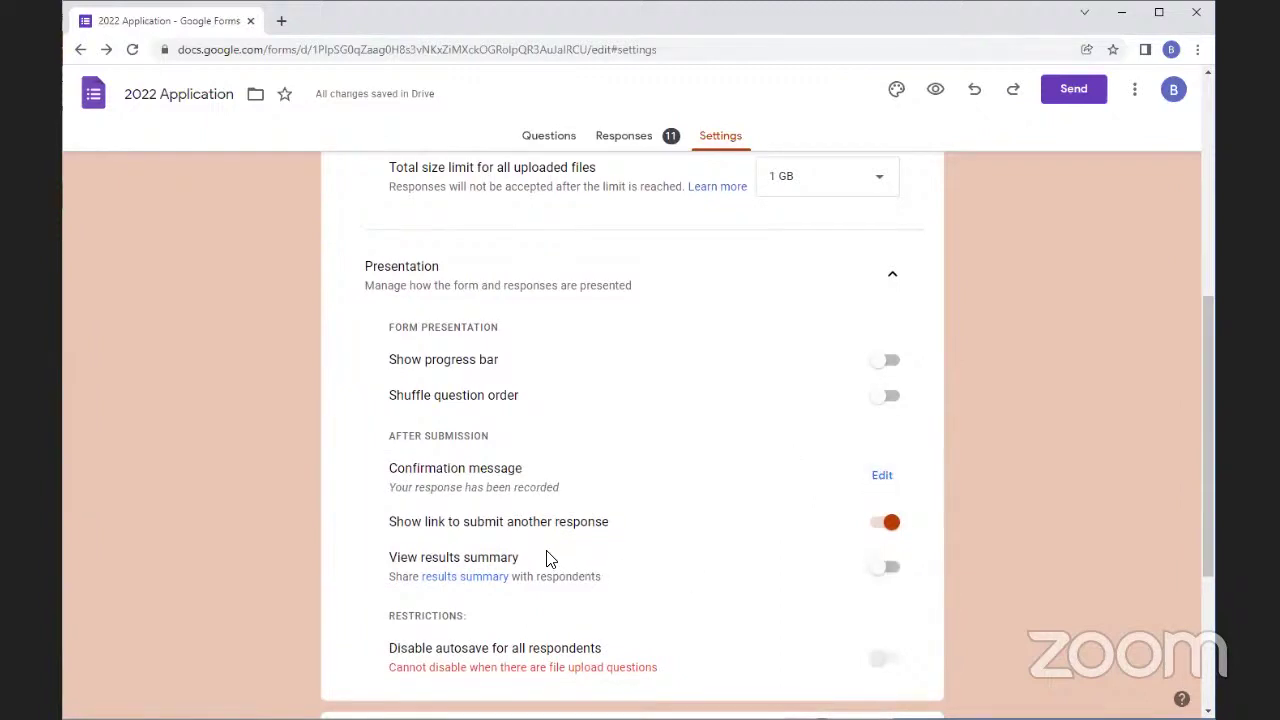
left_click(885, 525)
left_click(886, 530)
scroll(990, 510, "down", 3)
scroll(976, 506, "up", 3)
scroll(978, 513, "up", 5)
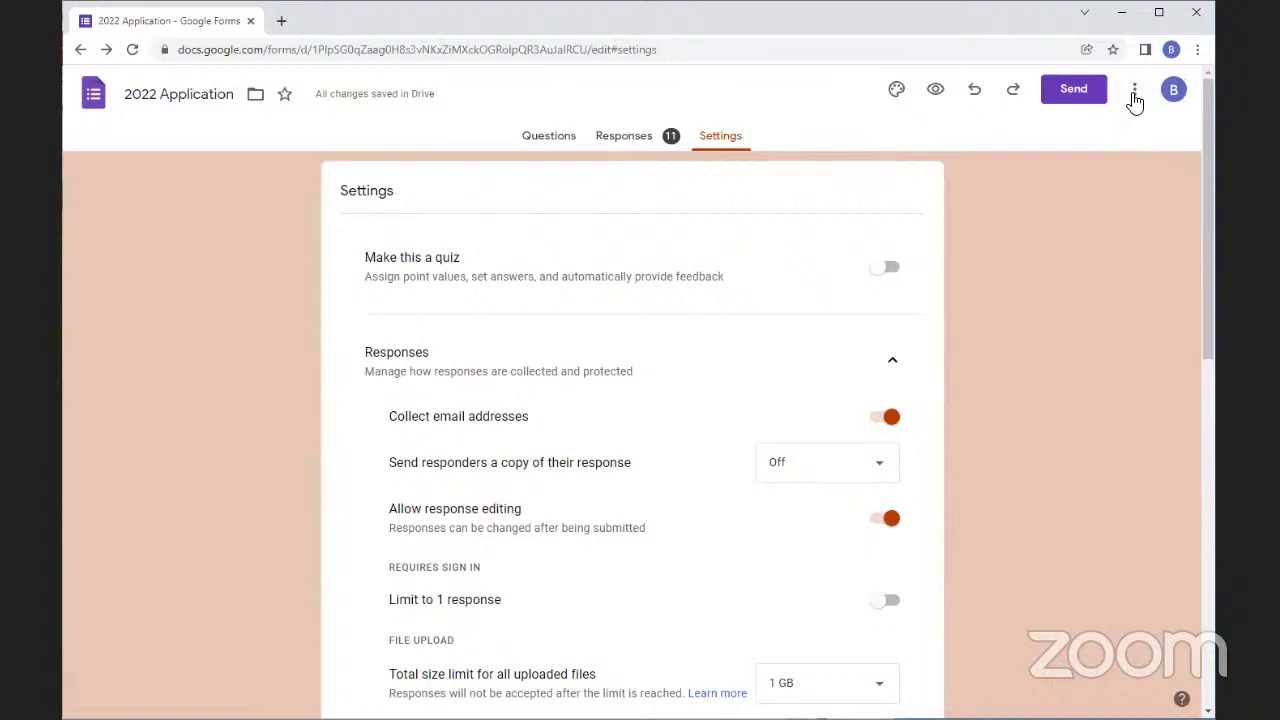
Open the pre-fill version of the Leadership Program Application form
left_click(1135, 90)
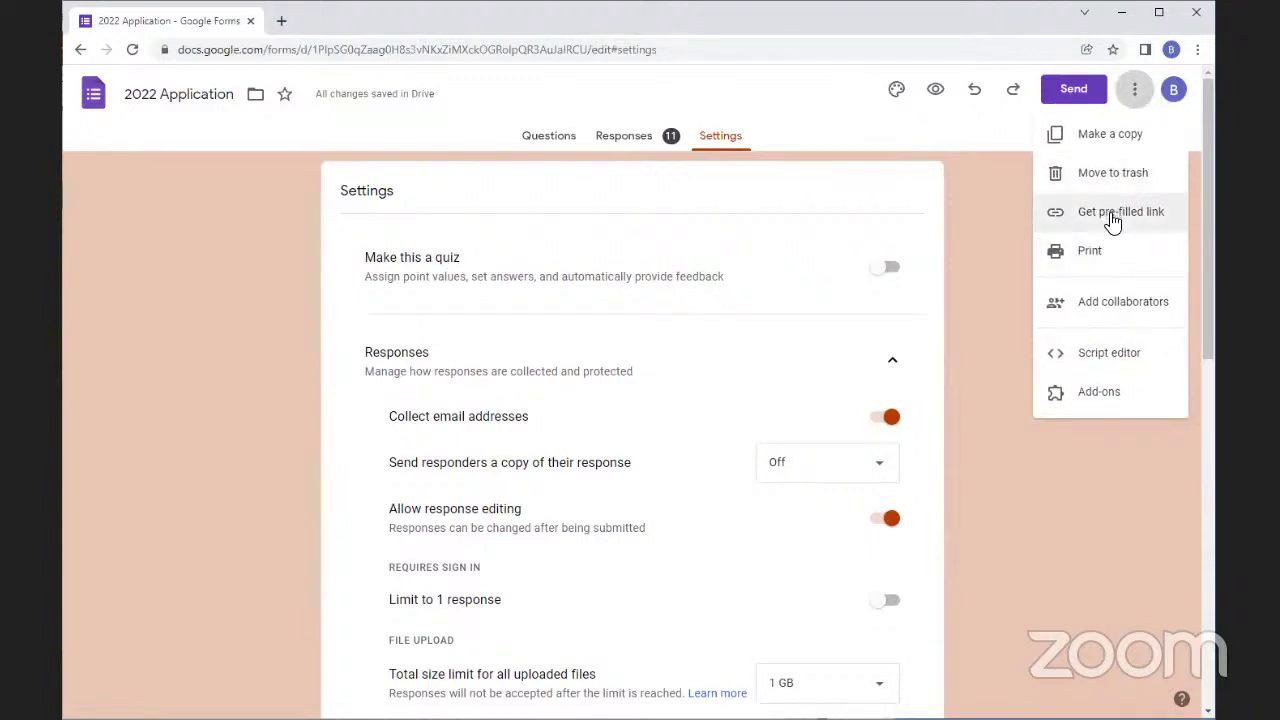
left_click(1113, 216)
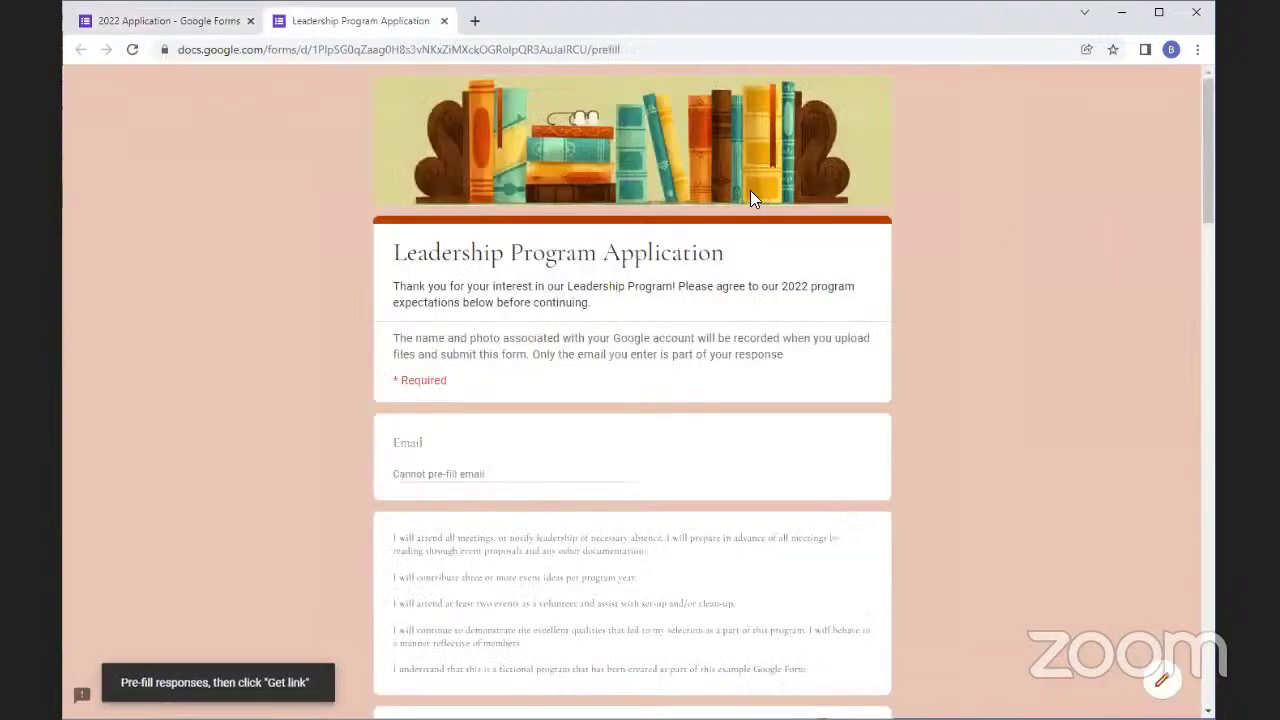
scroll(609, 451, "down", 10)
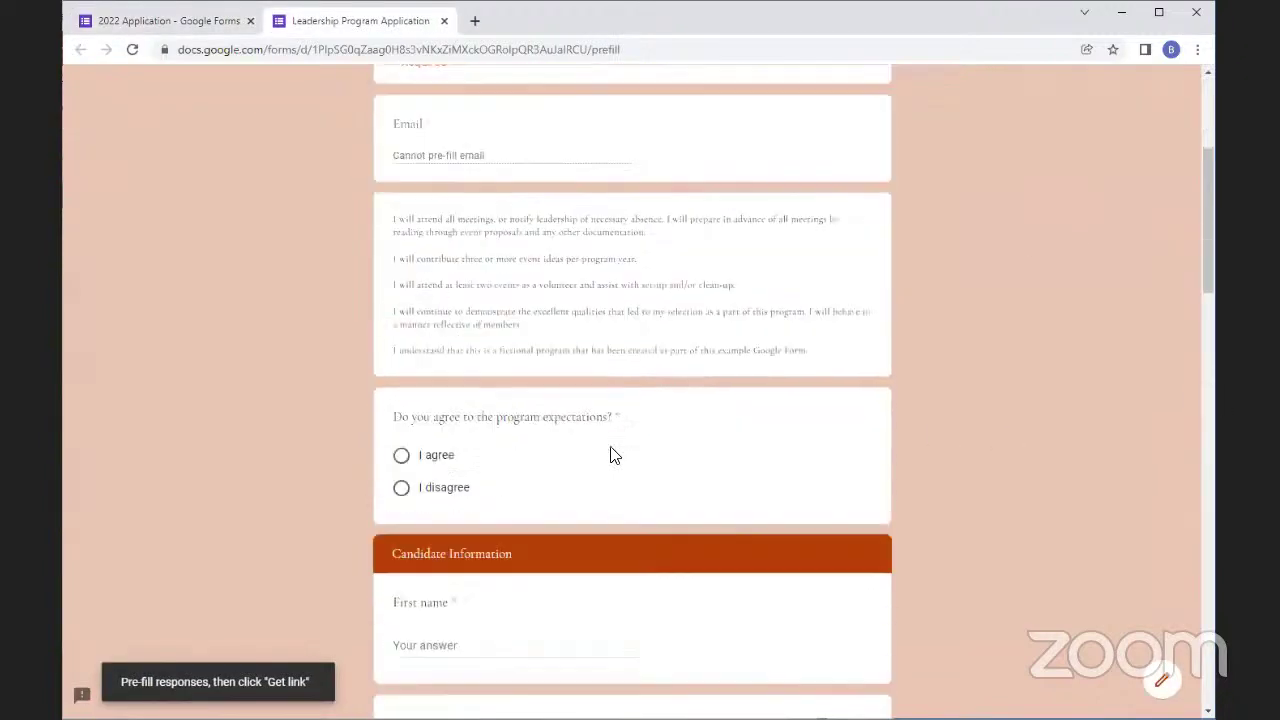
scroll(437, 414, "up", 4)
scroll(464, 470, "up", 4)
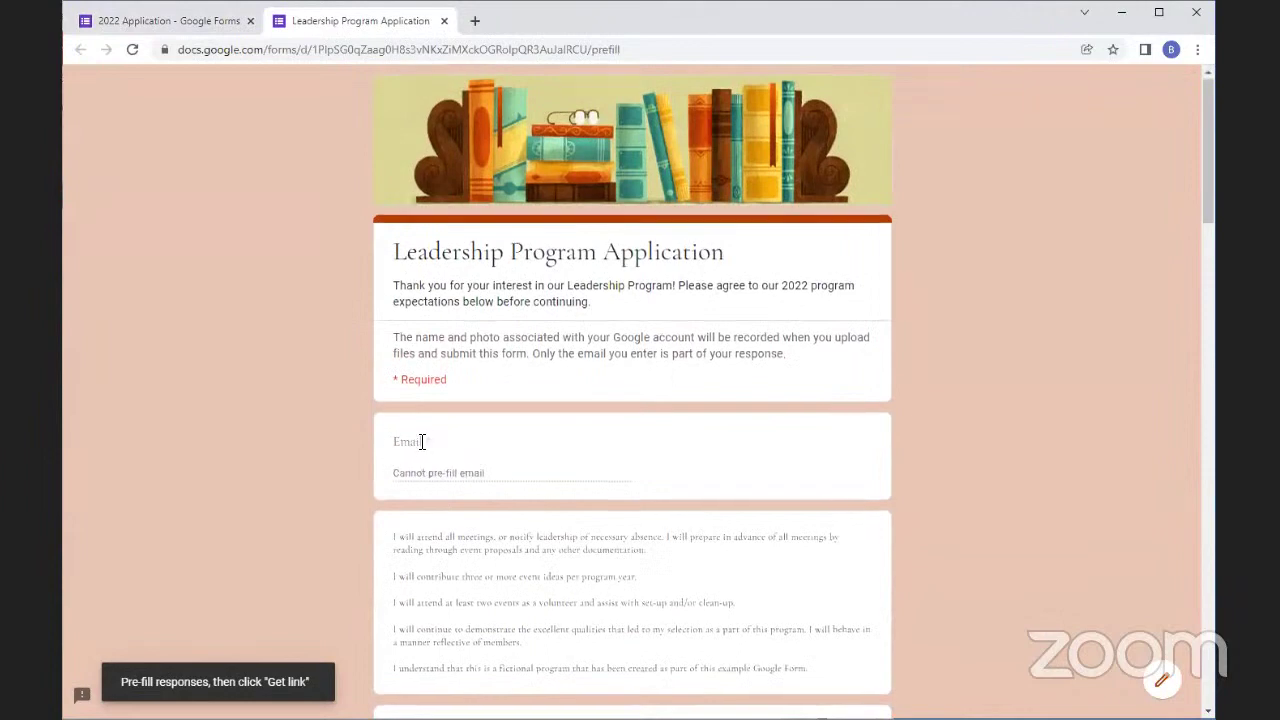
scroll(420, 440, "down", 5)
scroll(387, 436, "down", 5)
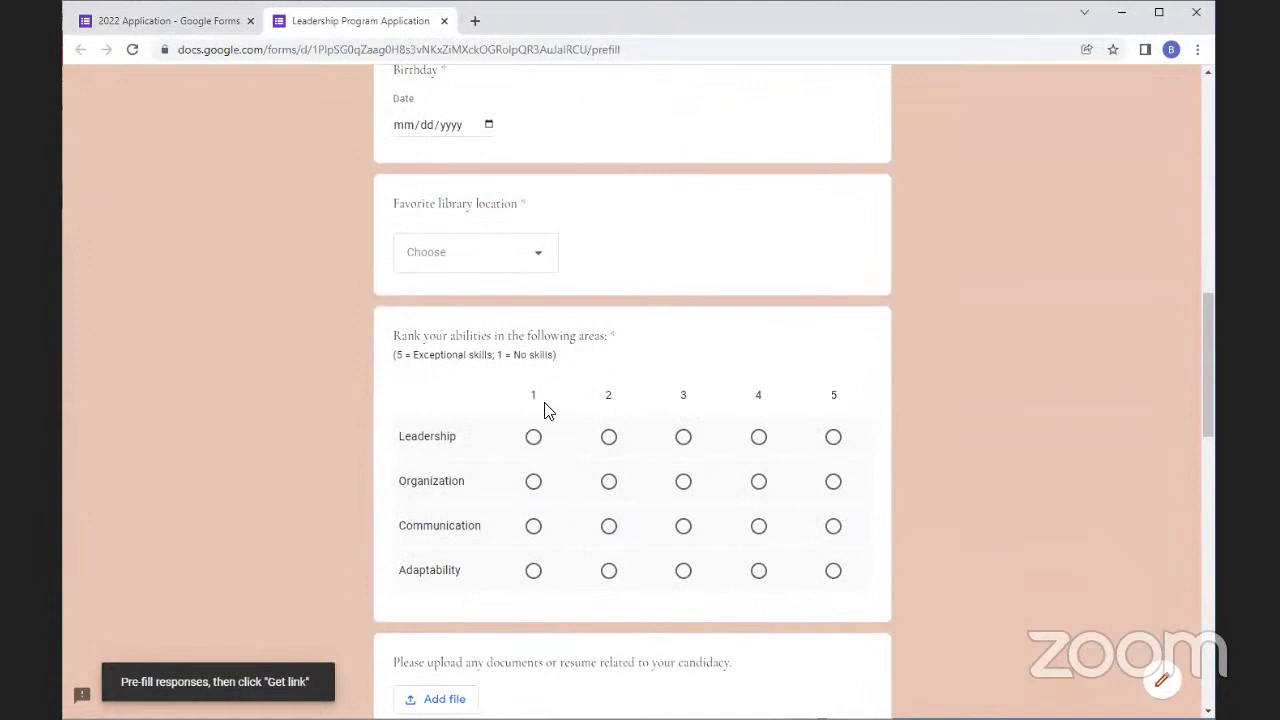
scroll(385, 468, "down", 1)
scroll(392, 467, "down", 2)
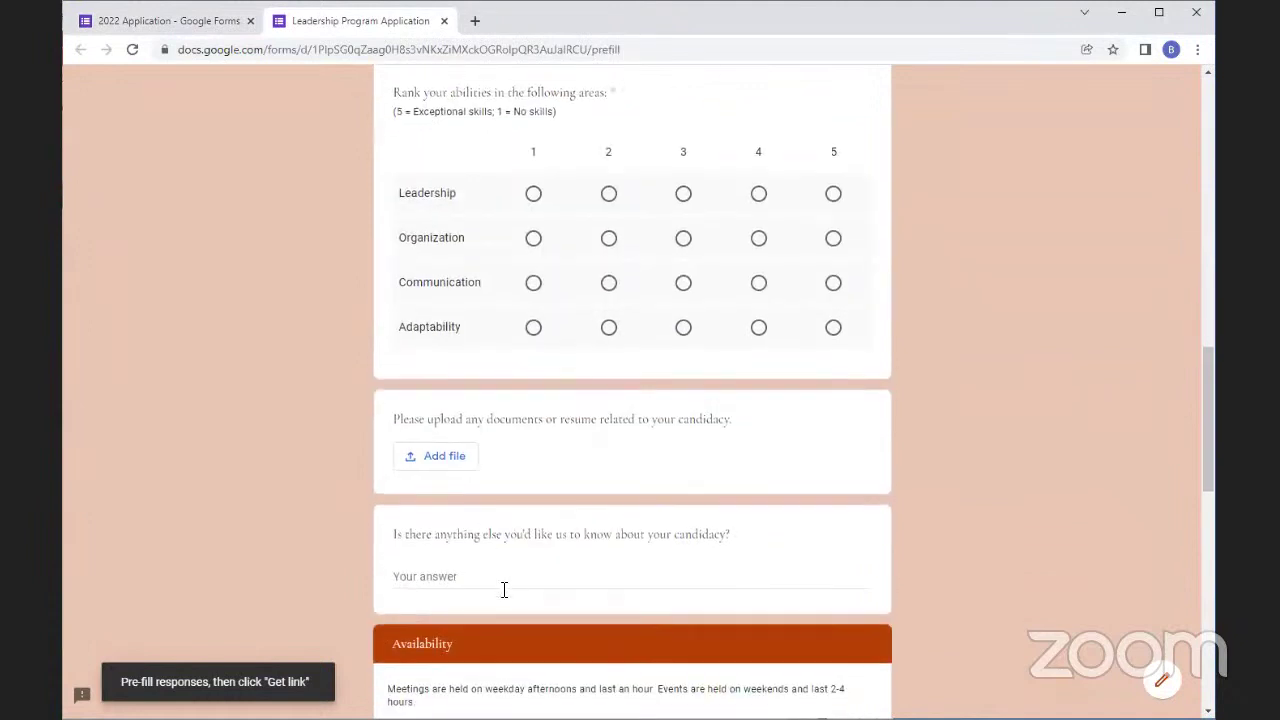
Pre-fill the candidacy comments answer with '(PPL)' and generate the pre-filled link
left_click(497, 578)
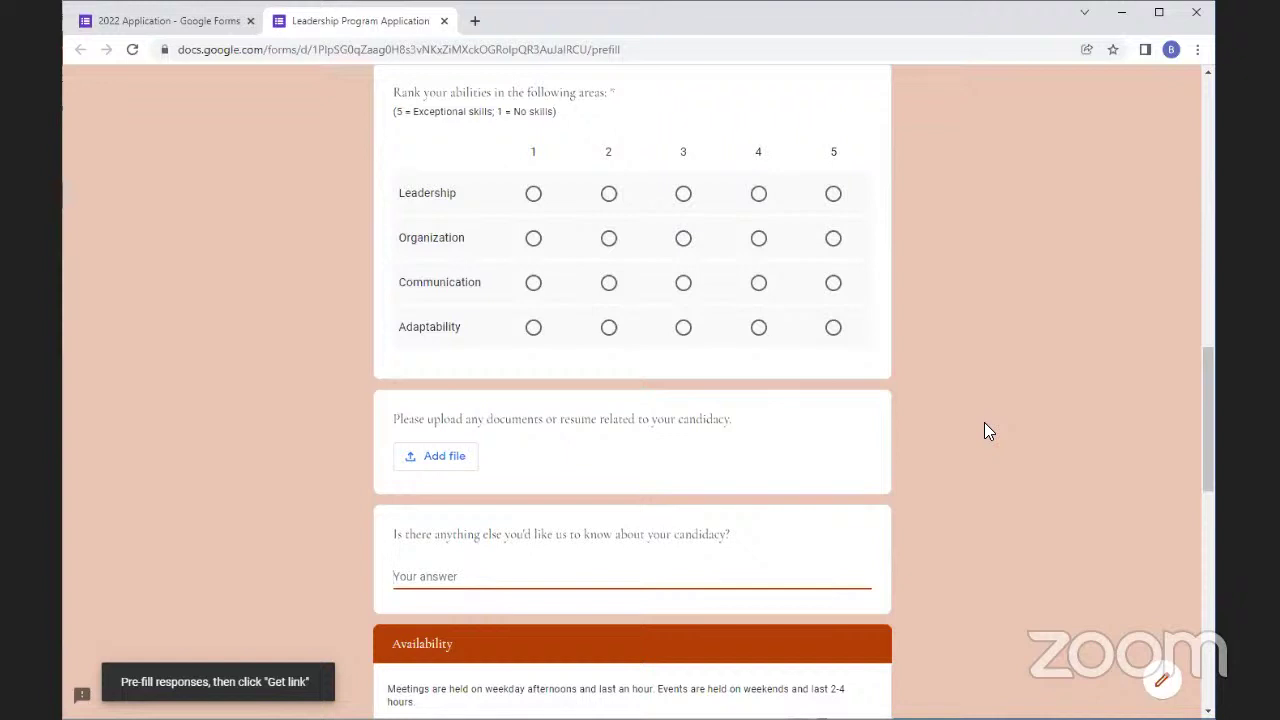
type("PPL")
key("Home")
type("(")
scroll(634, 451, "down", 12)
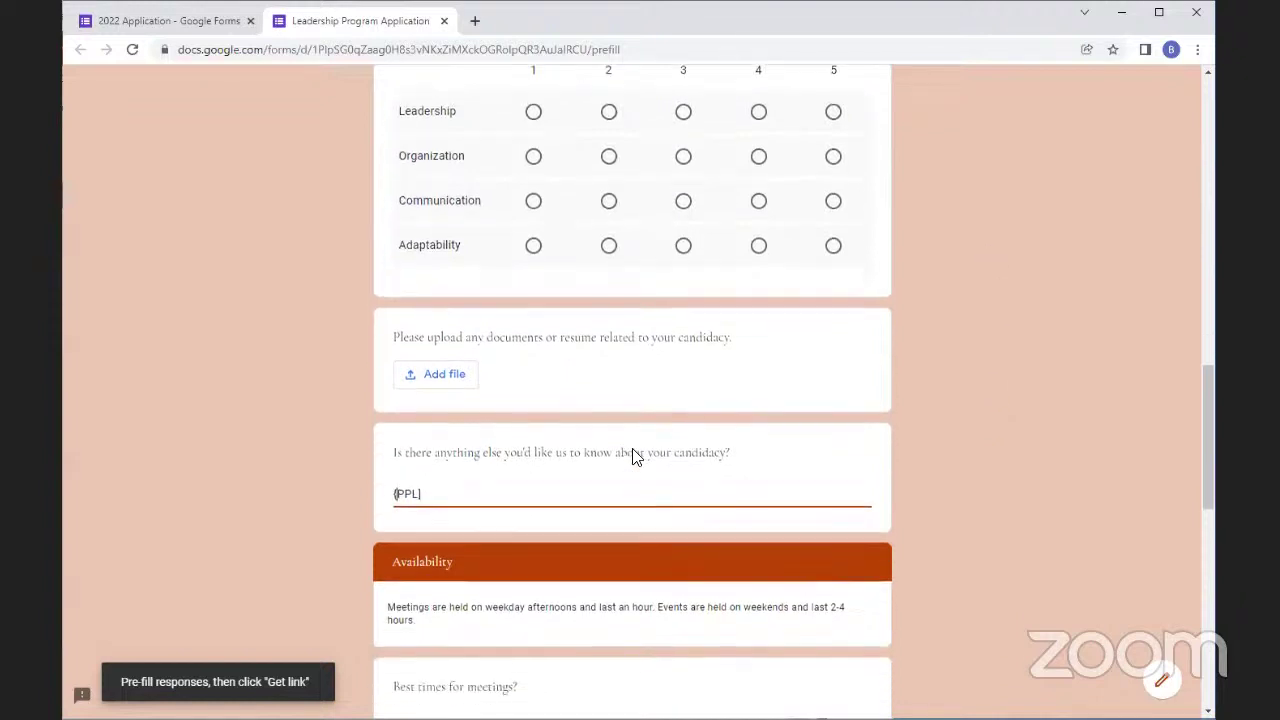
left_click(414, 588)
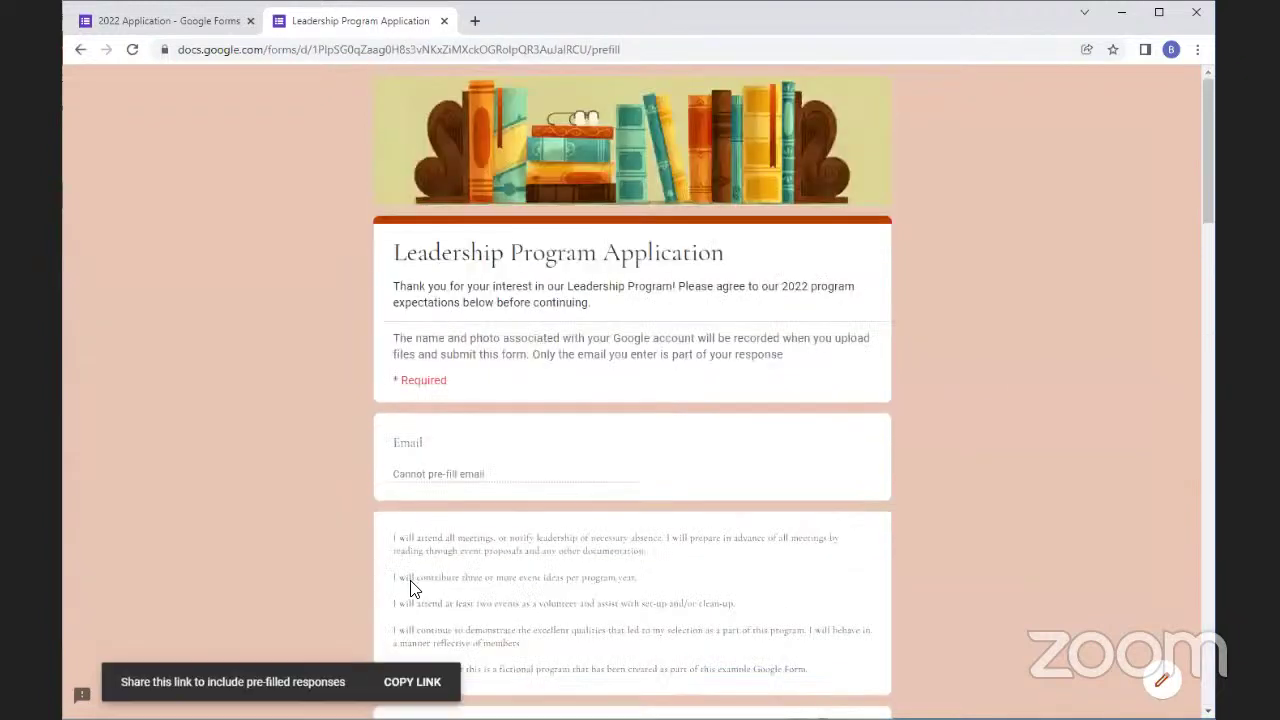
Copy the pre-filled link and load it in a new browser tab
left_click(412, 688)
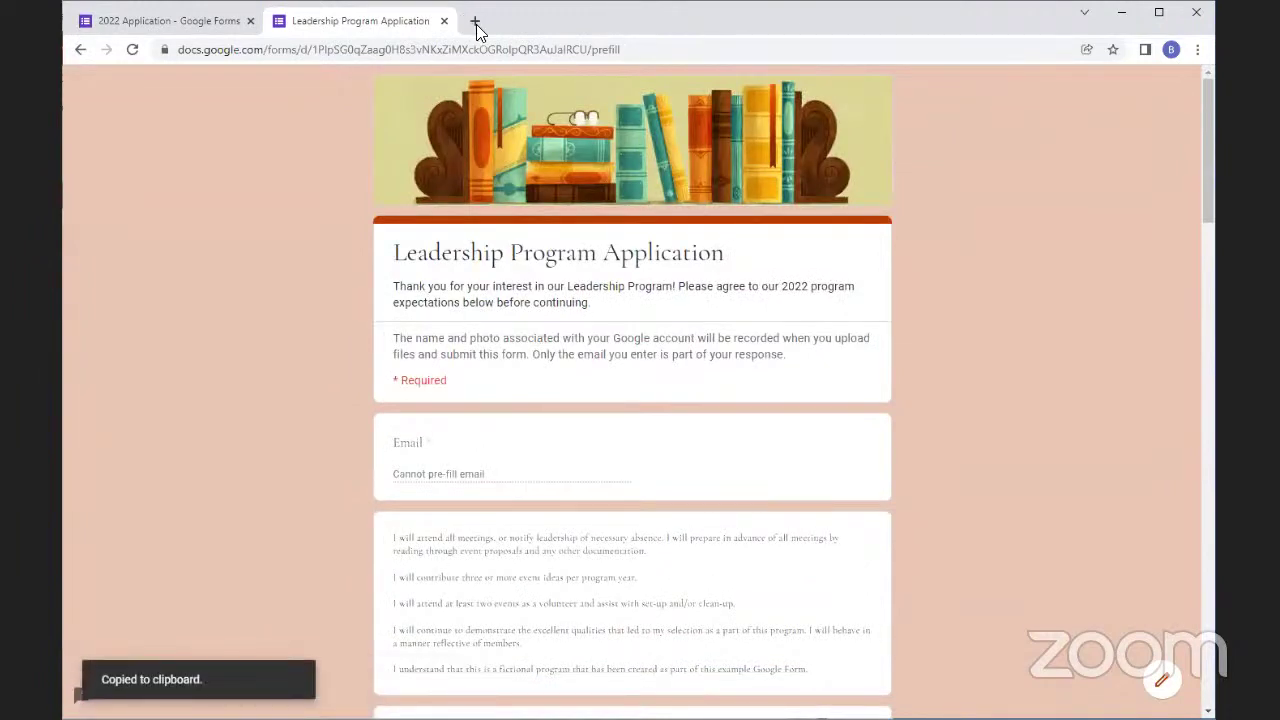
key("ctrl+t")
key("ctrl+v")
key("Return")
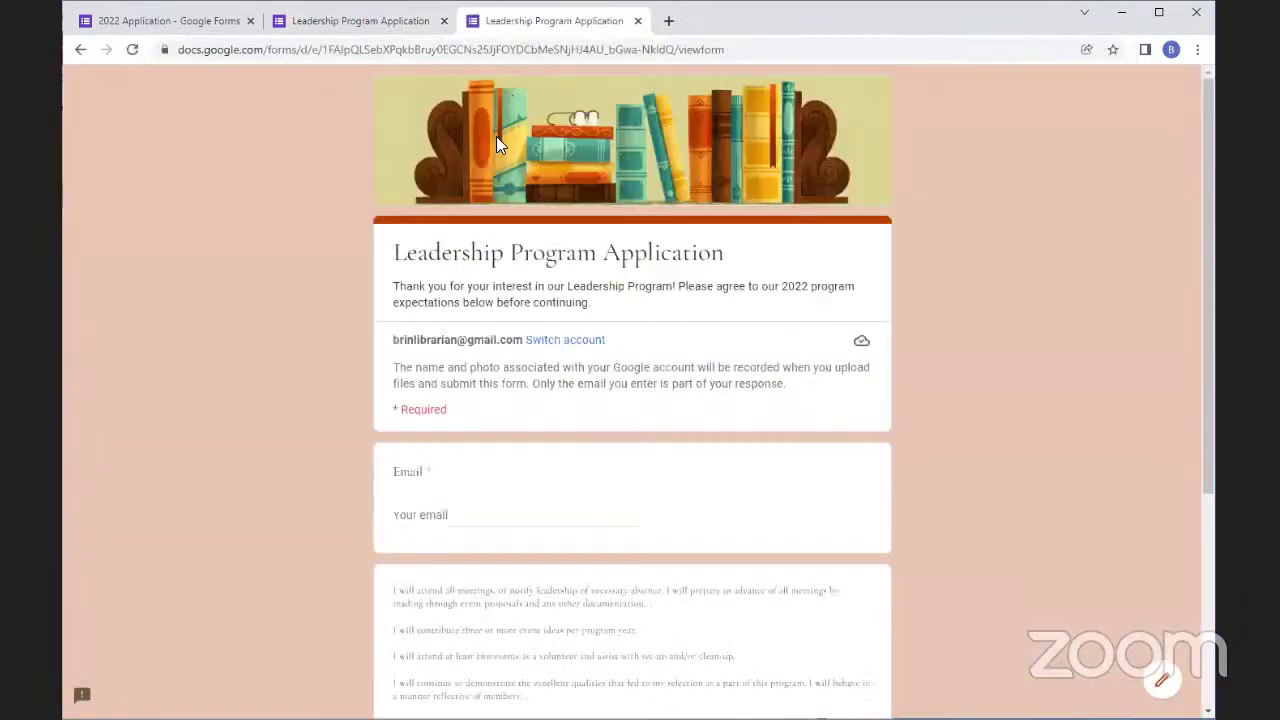
scroll(830, 459, "down", 3)
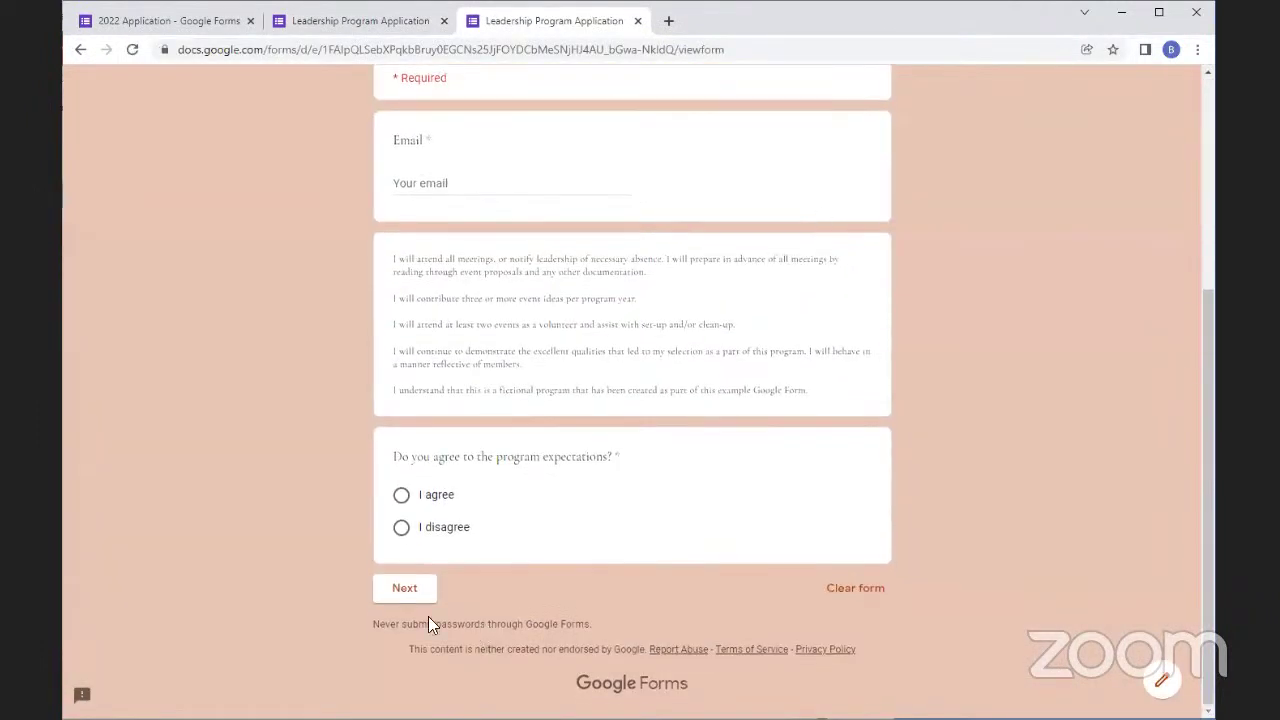
Agree to the expectations, enter the respondent's email, continue, and confirm '(PPL)' is pre-filled
left_click(401, 494)
left_click(414, 588)
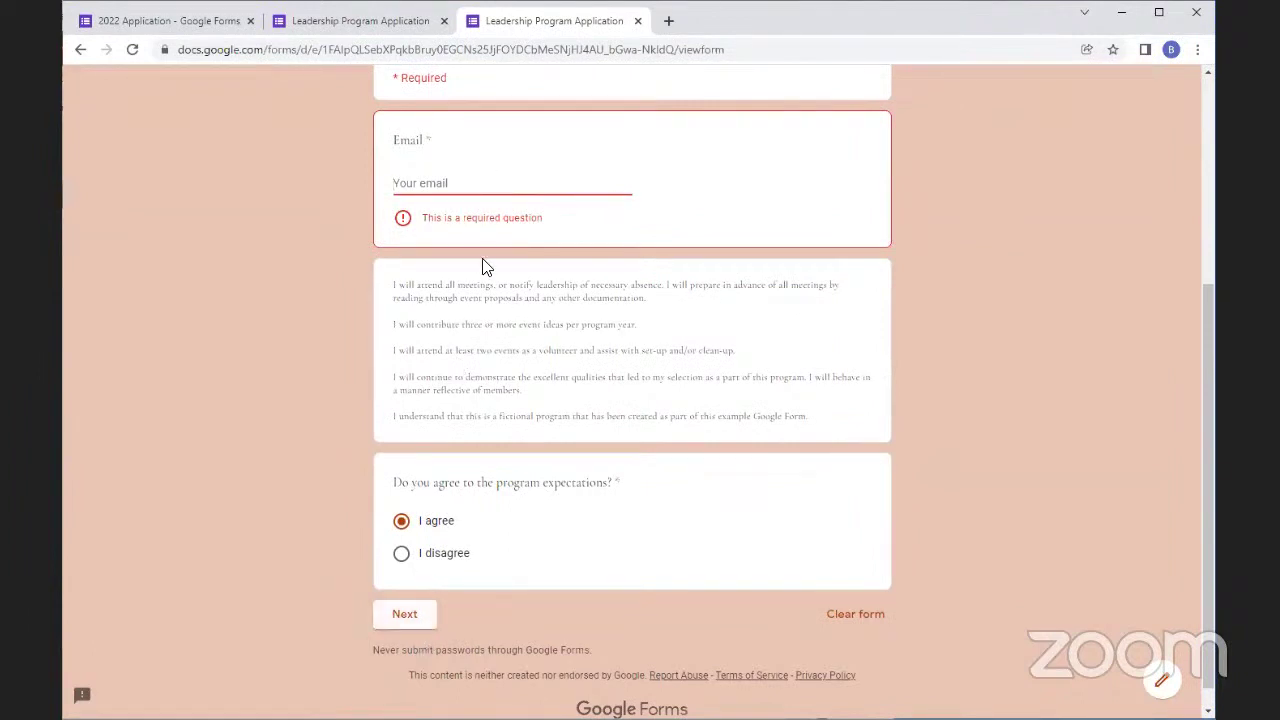
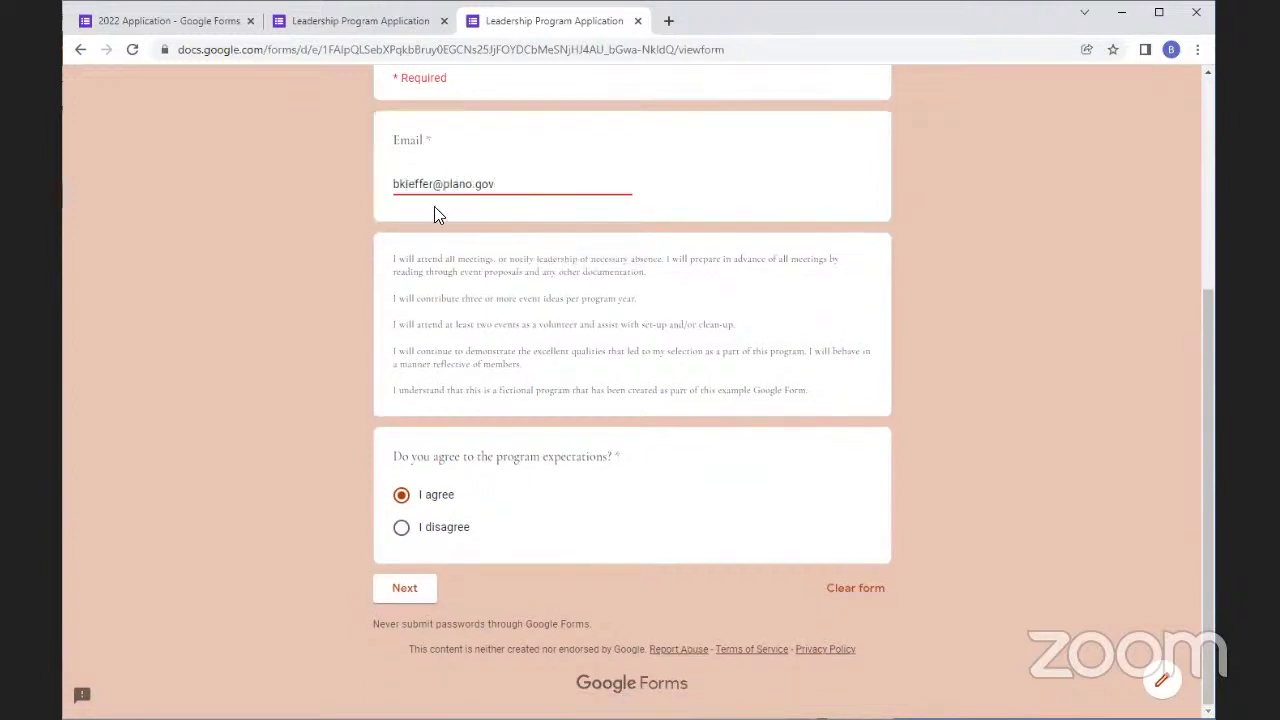
left_click(402, 588)
scroll(674, 372, "down", 4)
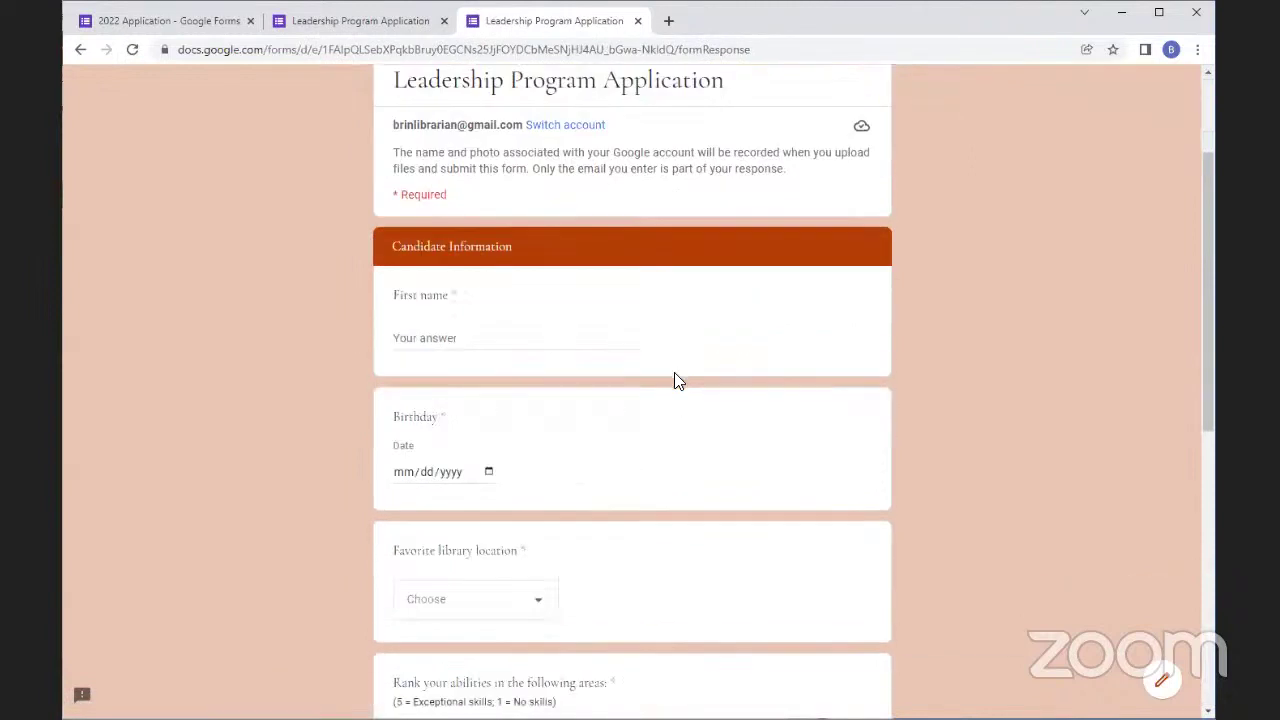
scroll(668, 393, "down", 5)
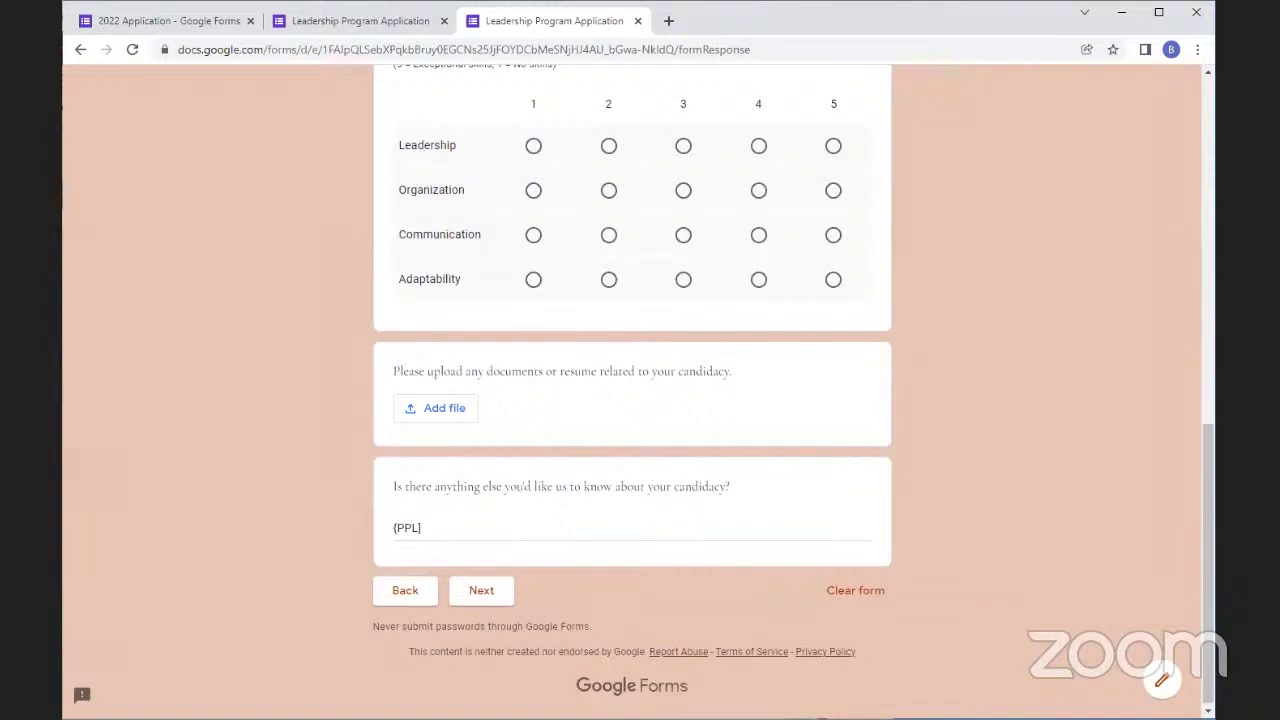
scroll(803, 526, "down", 1)
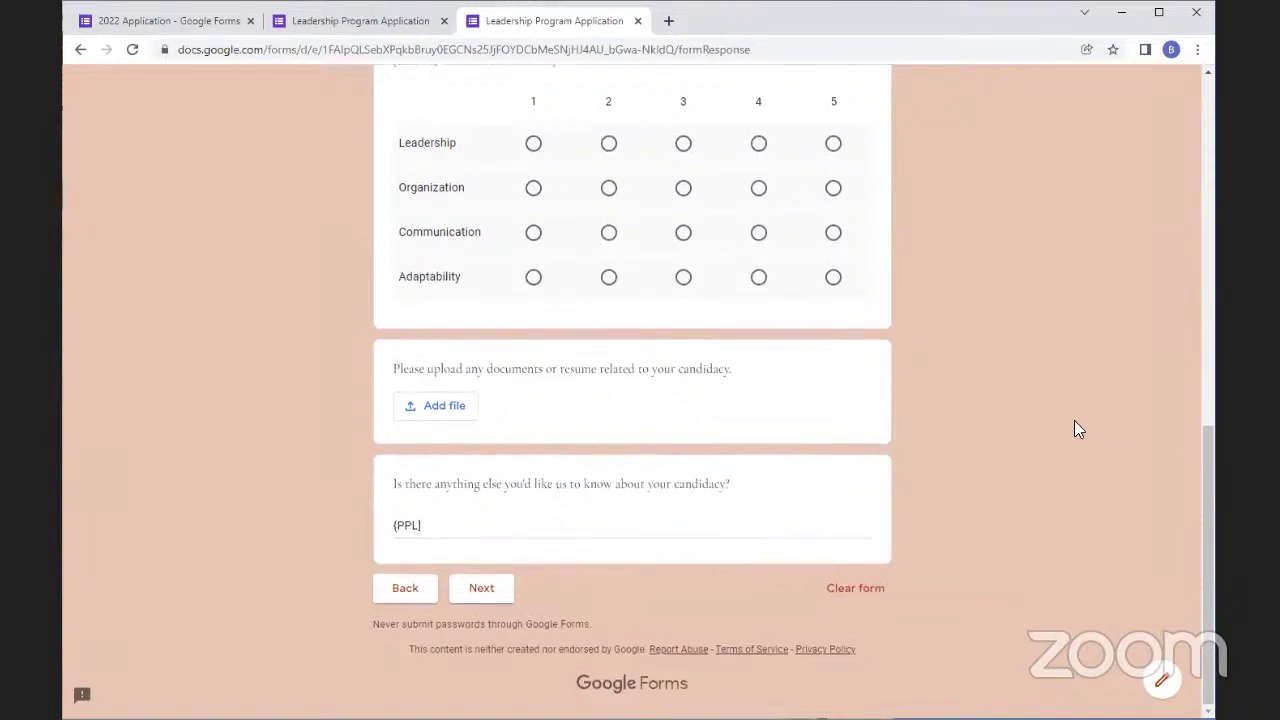